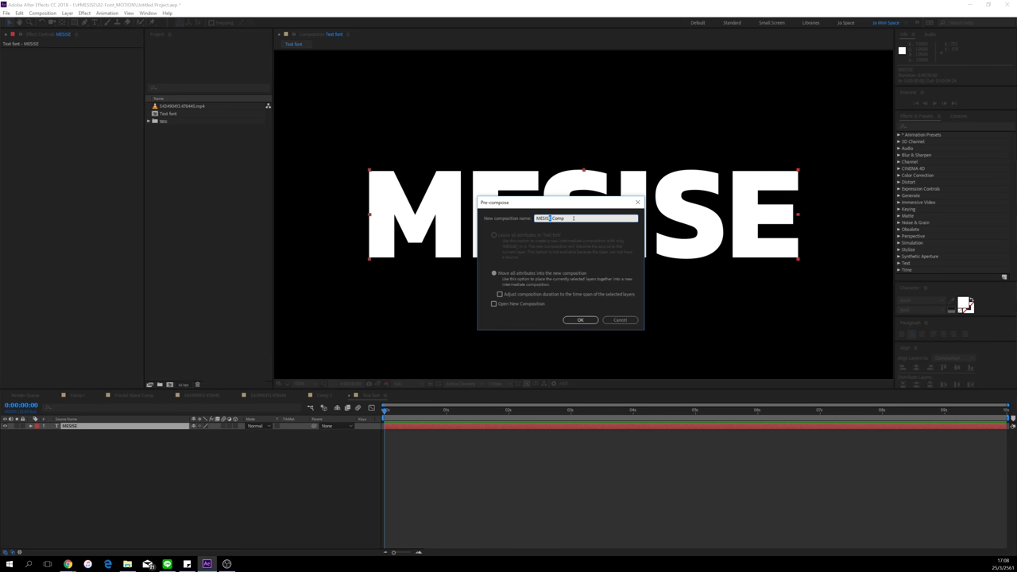
# Step: Pre-compose the MESISE text layer into a new composition named TEXT Comp
pyautogui.press('BackSpace')
pyautogui.press('BackSpace')
pyautogui.press('BackSpace')
pyautogui.press('BackSpace')
pyautogui.press('BackSpace')
pyautogui.press('BackSpace')
pyautogui.write('TEXT')
pyautogui.press('Return')
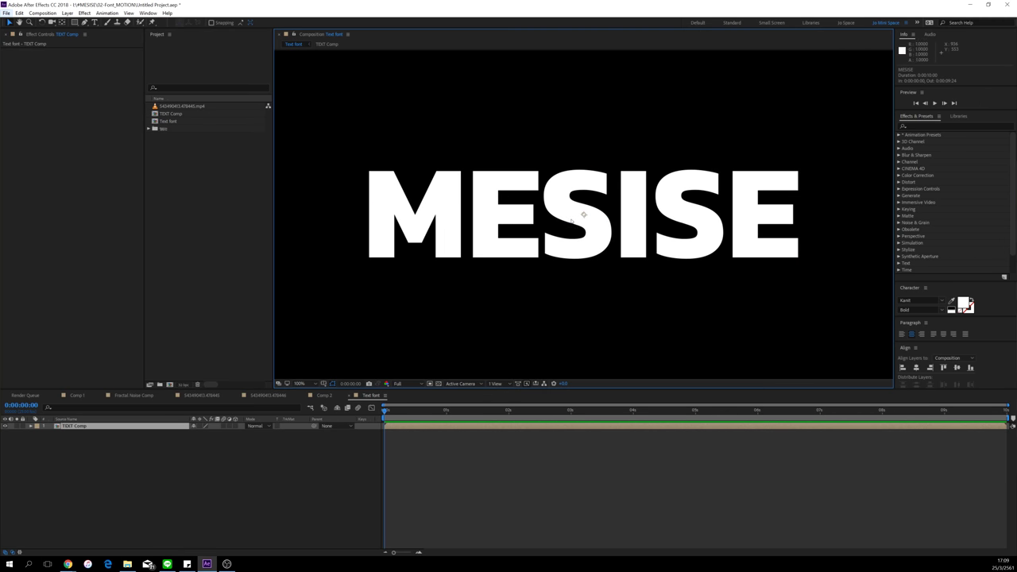
# Step: Rename the TEXT Comp composition in the project as TEXT MESISE Comp
pyautogui.click(168, 114)
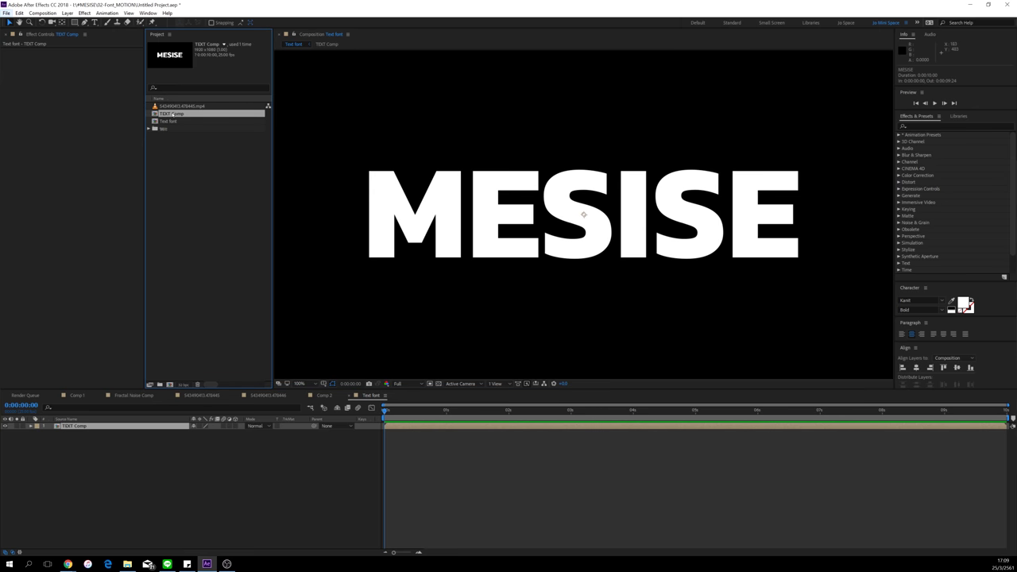
pyautogui.rightClick(171, 113)
pyautogui.click(237, 240)
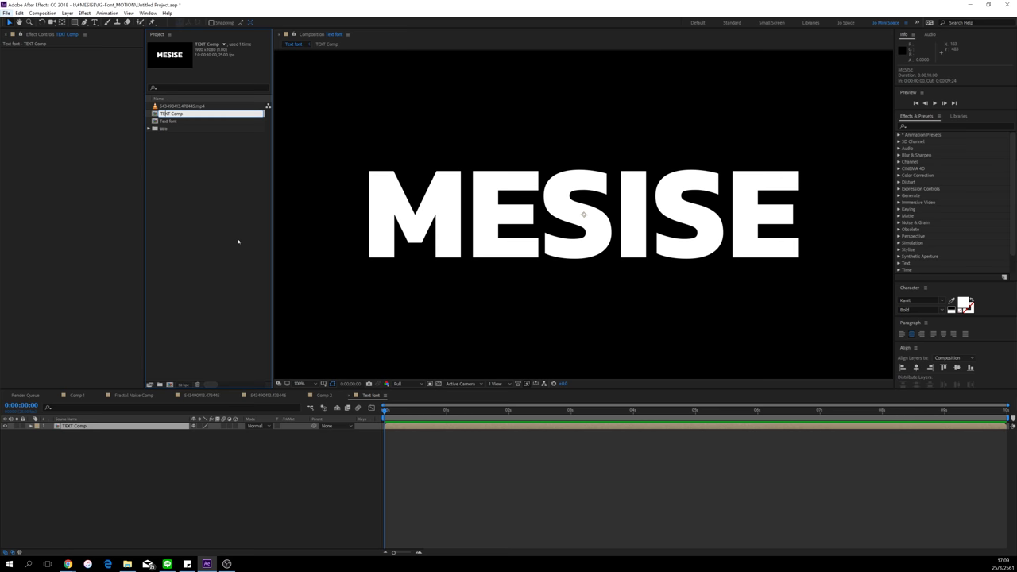
pyautogui.write('MESISE')
pyautogui.press('Return')
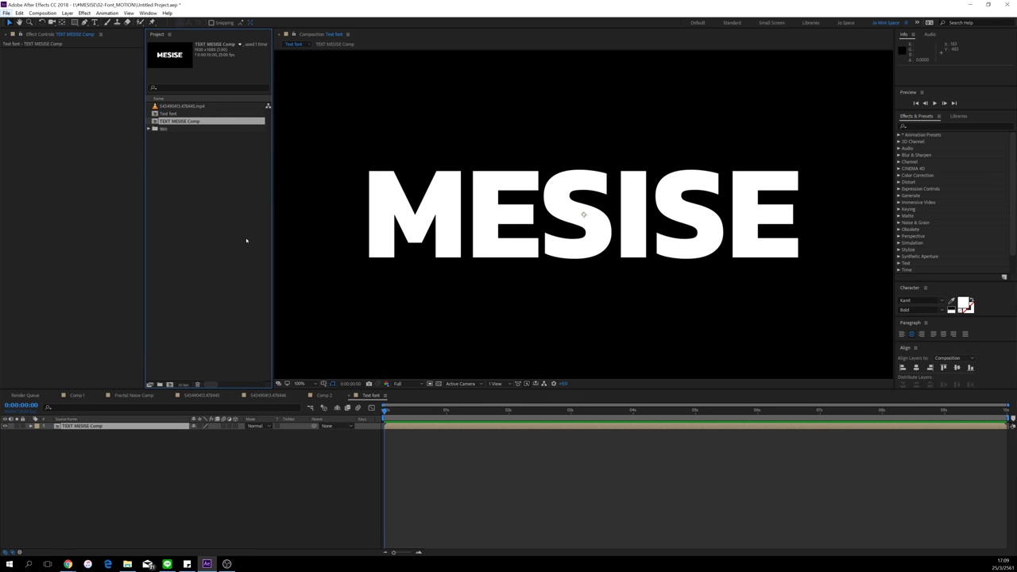
pyautogui.click(215, 246)
pyautogui.click(187, 121)
pyautogui.click(179, 167)
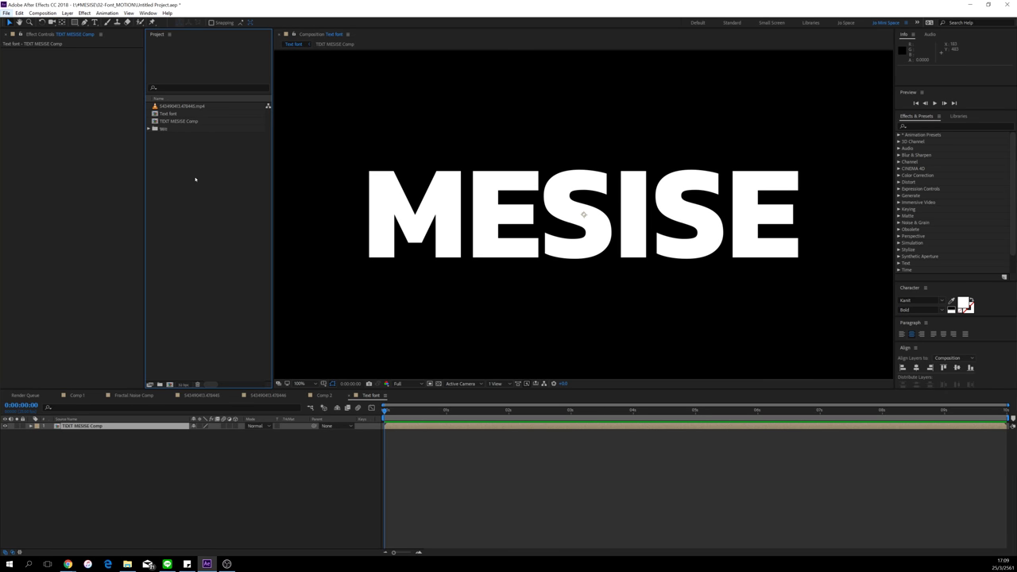
pyautogui.click(183, 121)
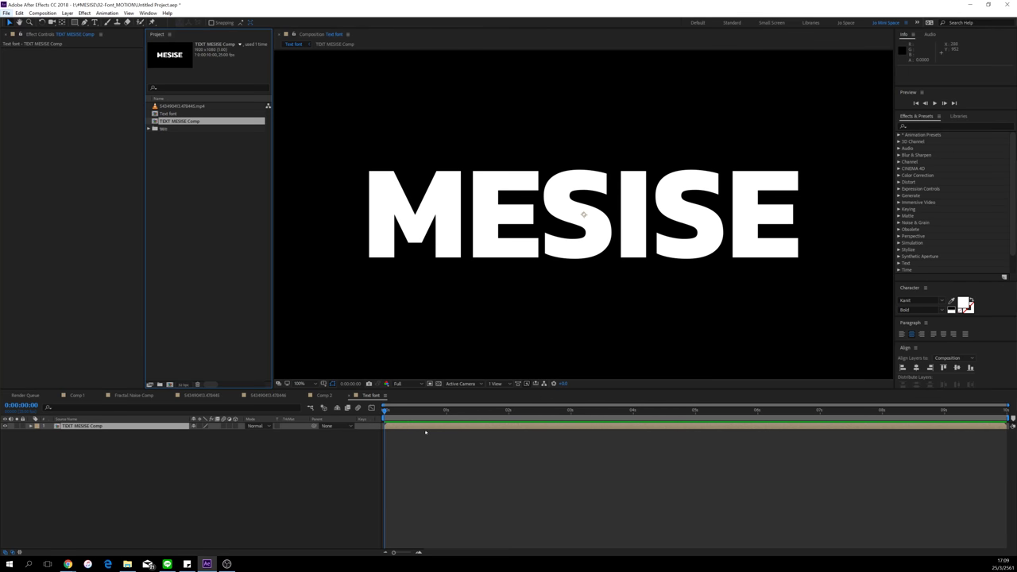
# Step: Create a black solid layer above the TEXT MESISE Comp layer in the Text font composition
pyautogui.rightClick(448, 467)
pyautogui.moveTo(525, 378)
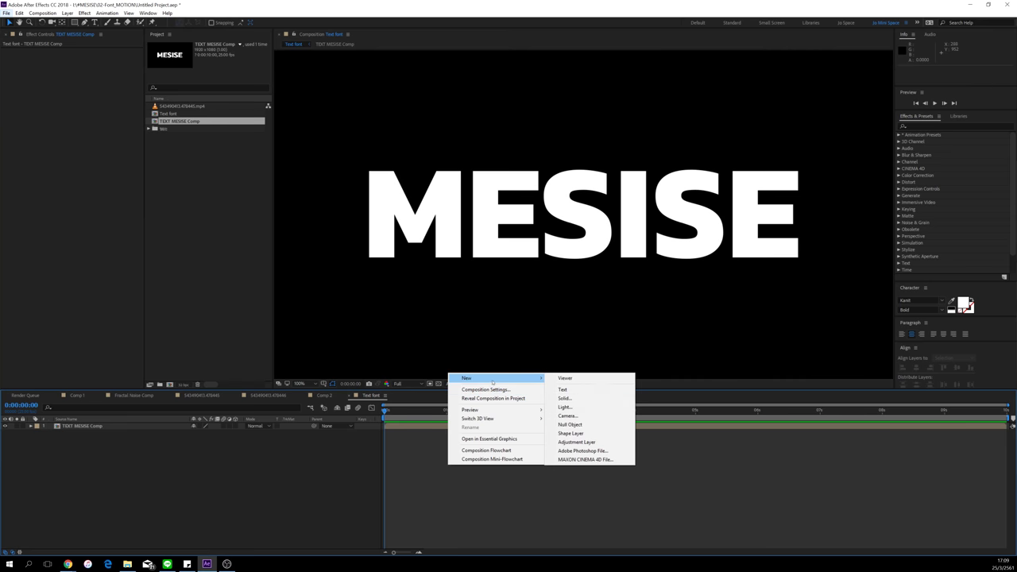
pyautogui.click(564, 398)
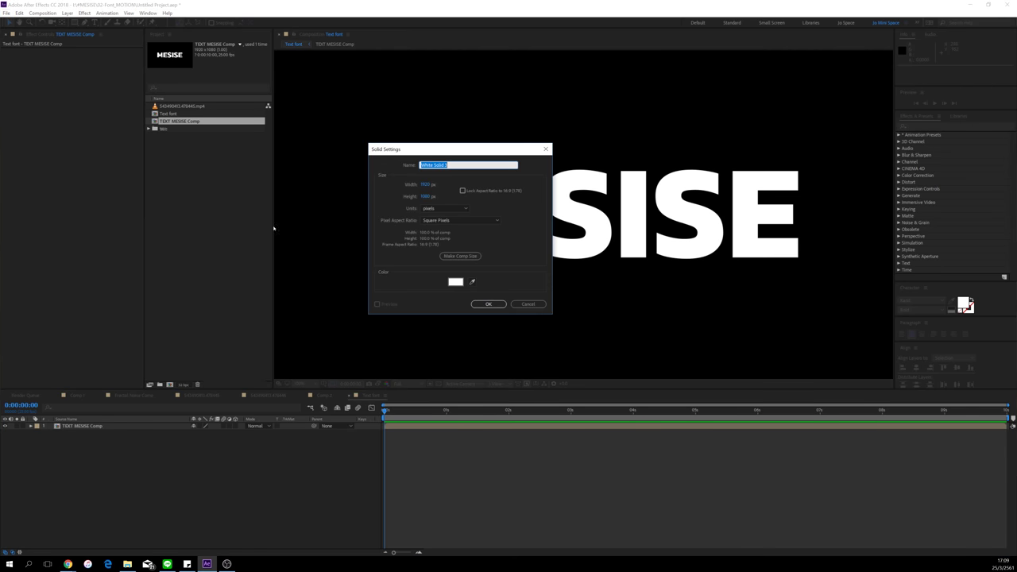
pyautogui.click(454, 283)
pyautogui.moveTo(558, 285); pyautogui.dragTo(573, 301)
pyautogui.click(643, 198)
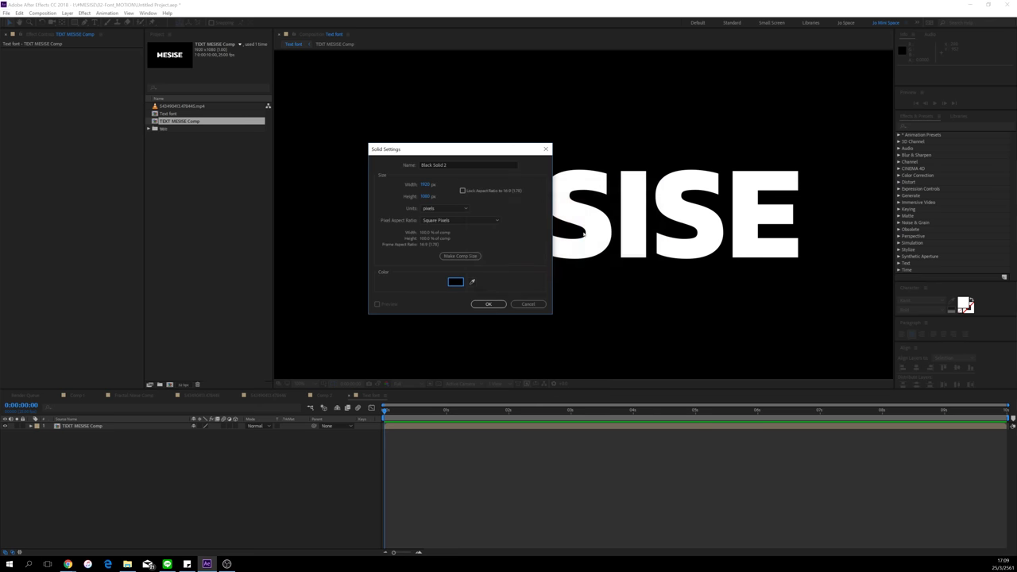
pyautogui.click(488, 302)
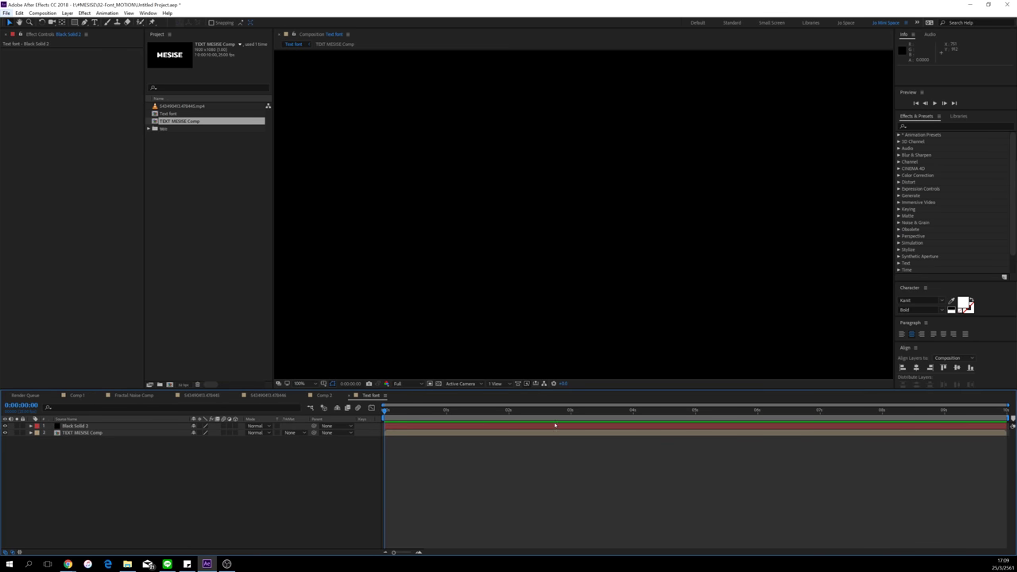
# Step: Try applying Fractal Noise to the black solid through an FX Console search for "fr", and undo it
pyautogui.scroll(-2, 921, 249)
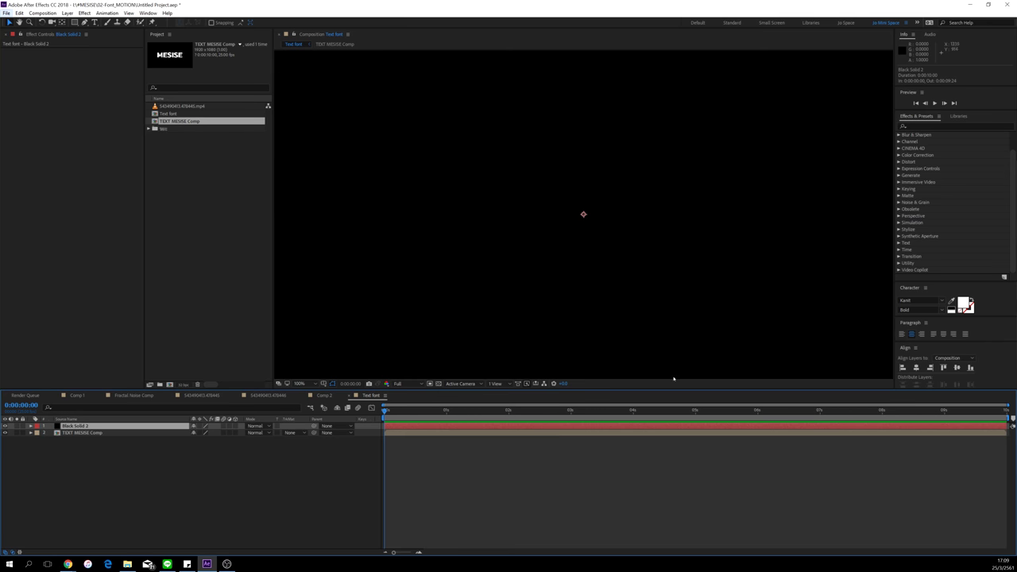
pyautogui.hotkey('ctrl', 'space')
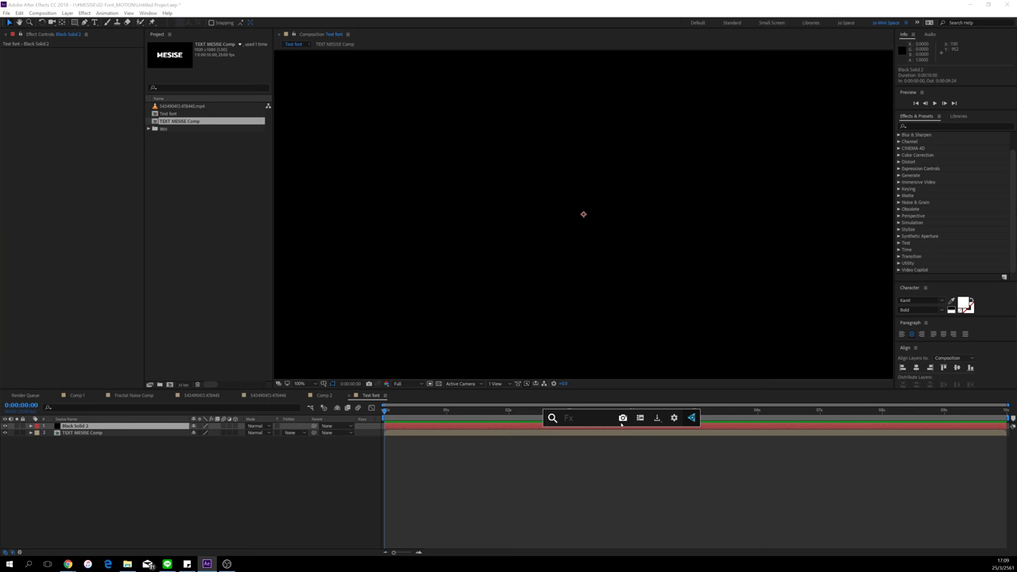
pyautogui.write('fr')
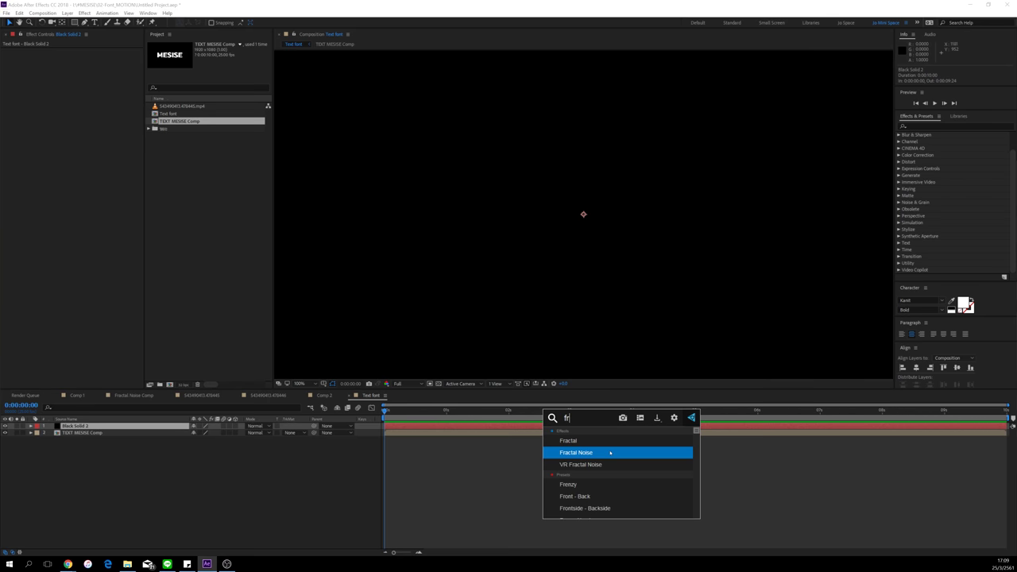
pyautogui.click(610, 453)
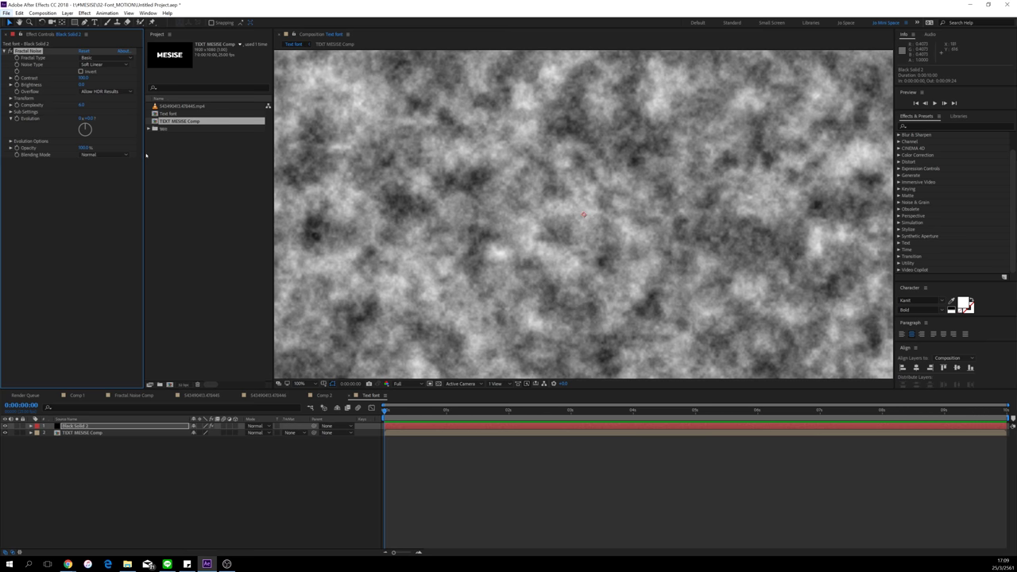
pyautogui.hotkey('ctrl', 'z')
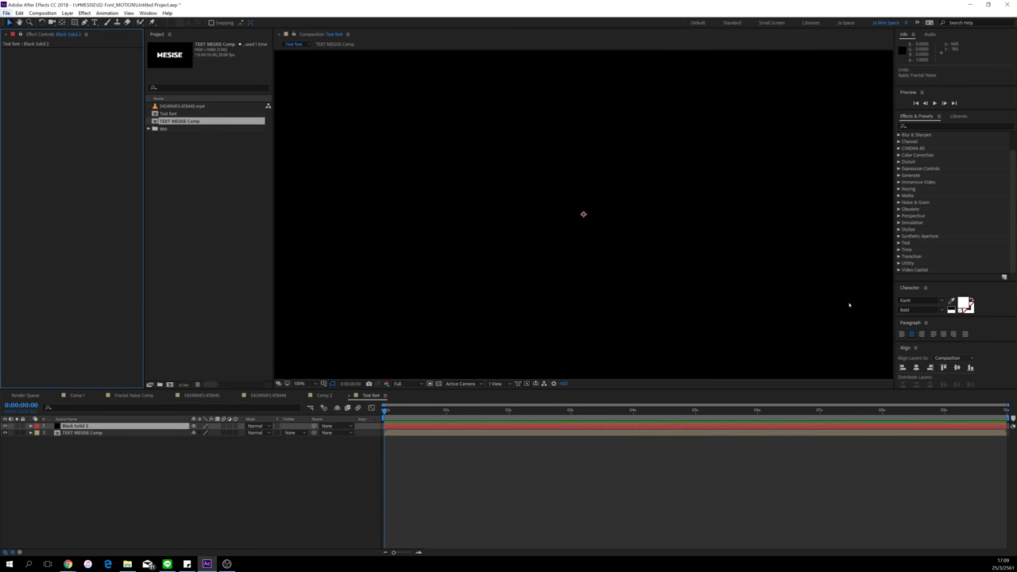
# Step: Search the effects and presets for "fra", apply Fractal Noise to the black solid from there, and undo it
pyautogui.click(934, 127)
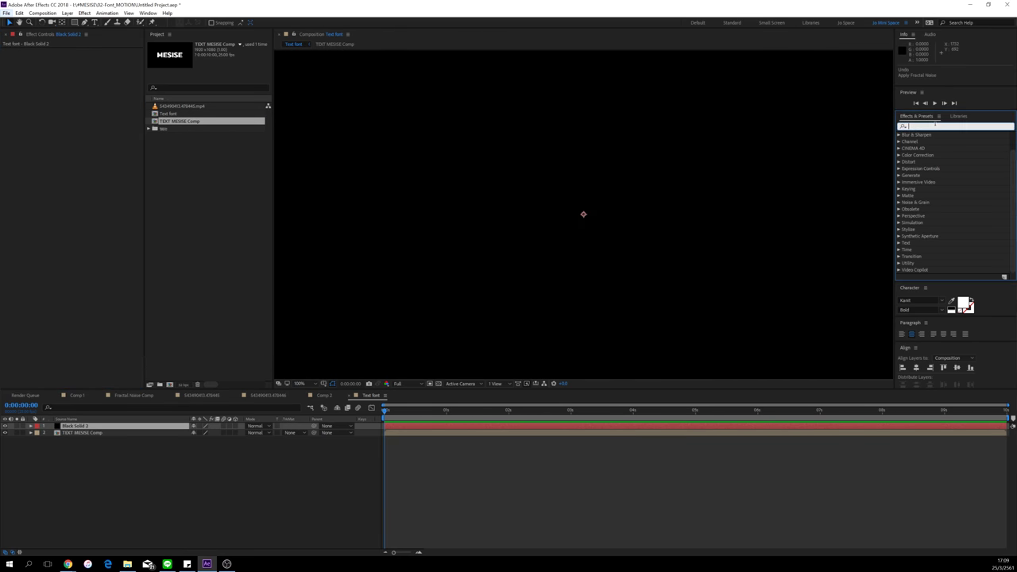
pyautogui.write('fra')
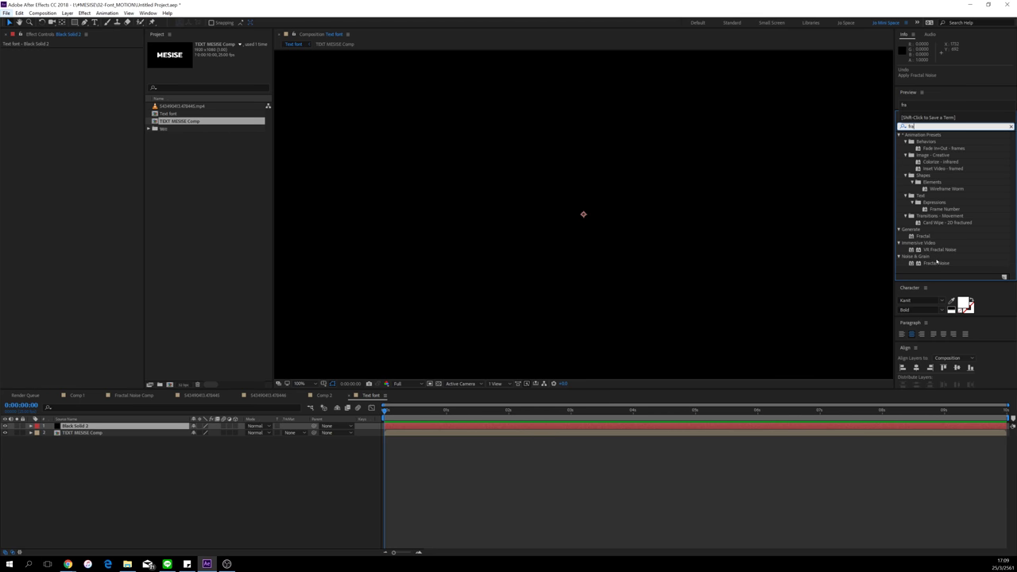
pyautogui.moveTo(933, 265); pyautogui.dragTo(736, 428)
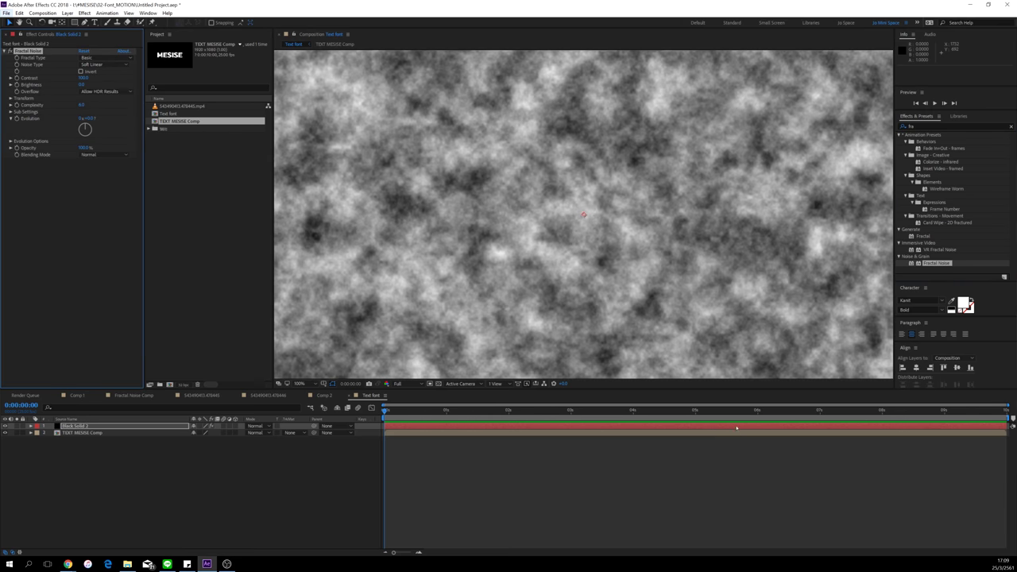
pyautogui.click(633, 454)
pyautogui.hotkey('ctrl', 'z')
# Step: Locate the FX Console.jsx script among the available windows without opening it
pyautogui.click(147, 13)
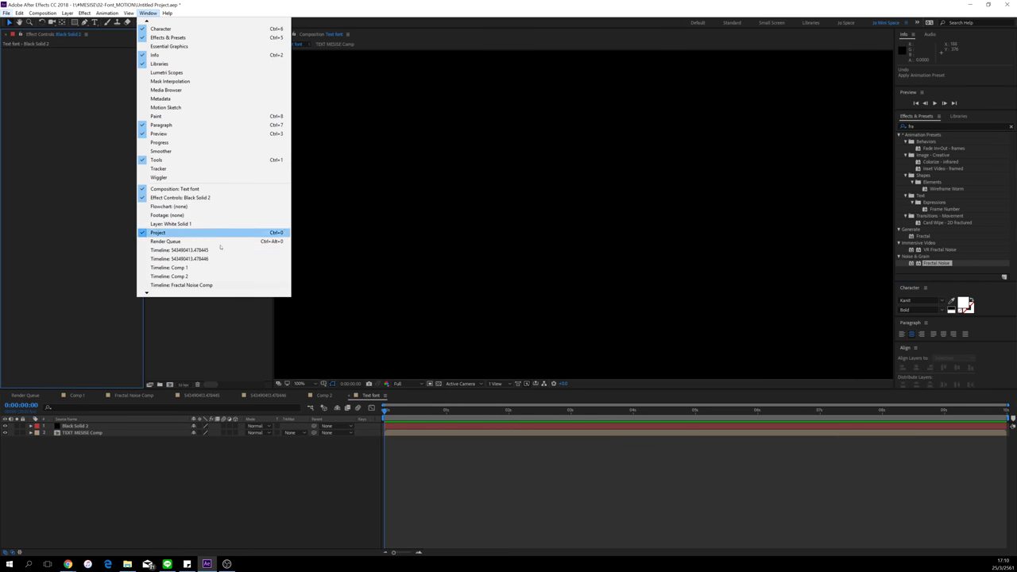
pyautogui.scroll(-2, 207, 262)
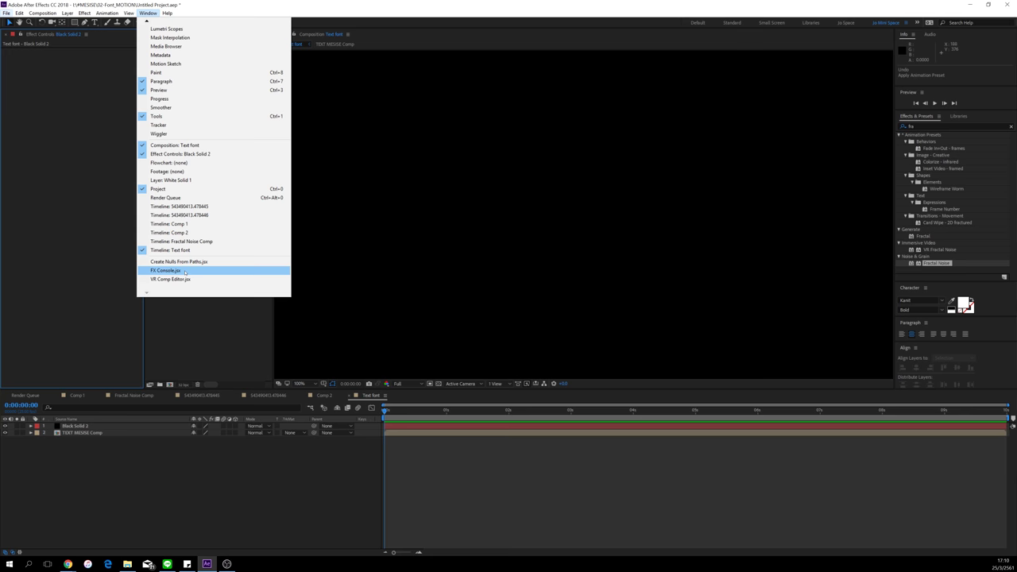
pyautogui.click(461, 481)
# Step: Apply the Fractal Noise effect to the black solid layer using an FX Console search for "fra"
pyautogui.click(396, 427)
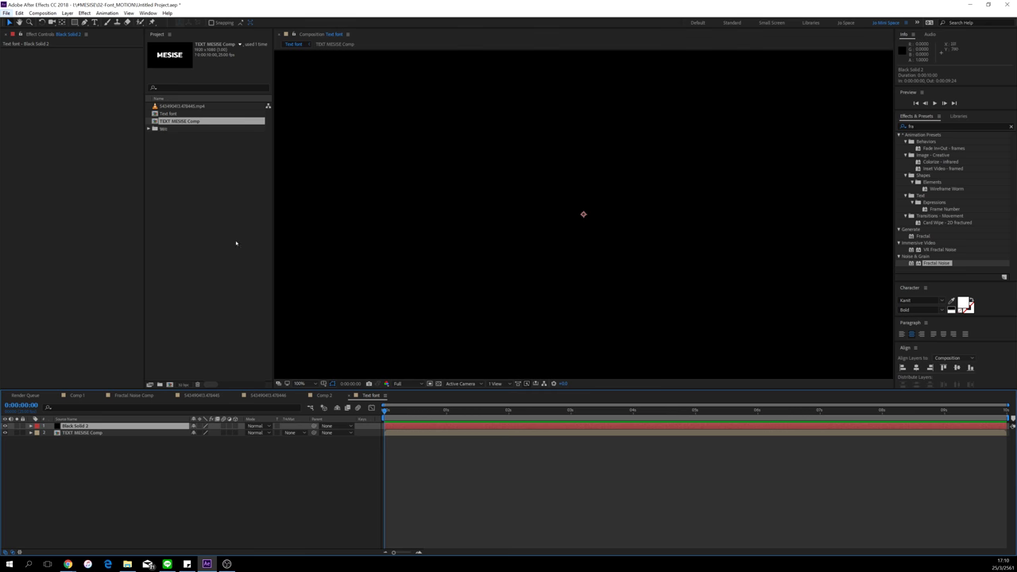
pyautogui.hotkey('ctrl', 'space')
pyautogui.write('fra')
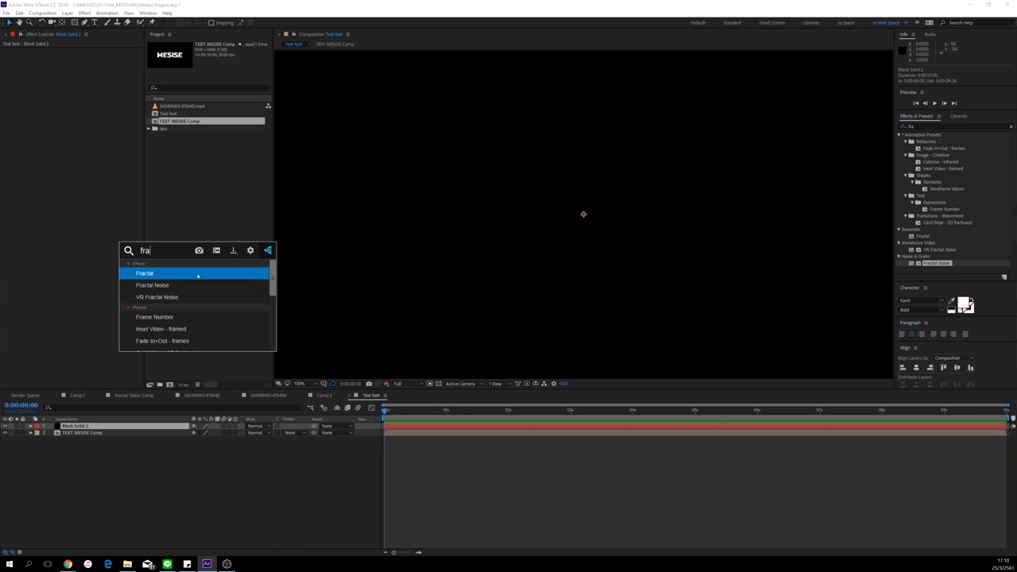
pyautogui.click(209, 285)
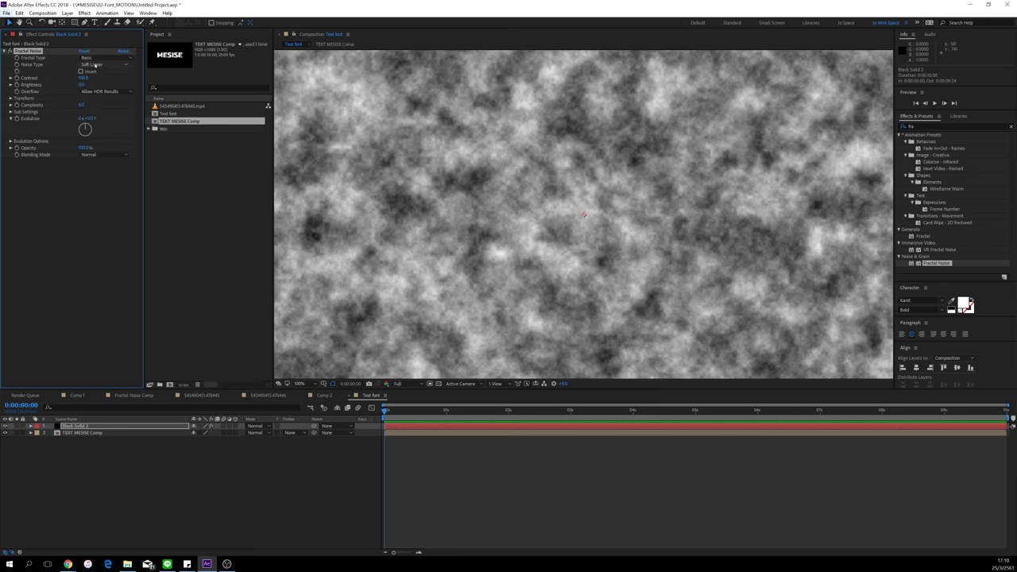
# Step: Try the Block, Linear, Soft Linear and Spline noise types on the Fractal Noise, and switch Invert on and off
pyautogui.click(95, 66)
pyautogui.click(101, 73)
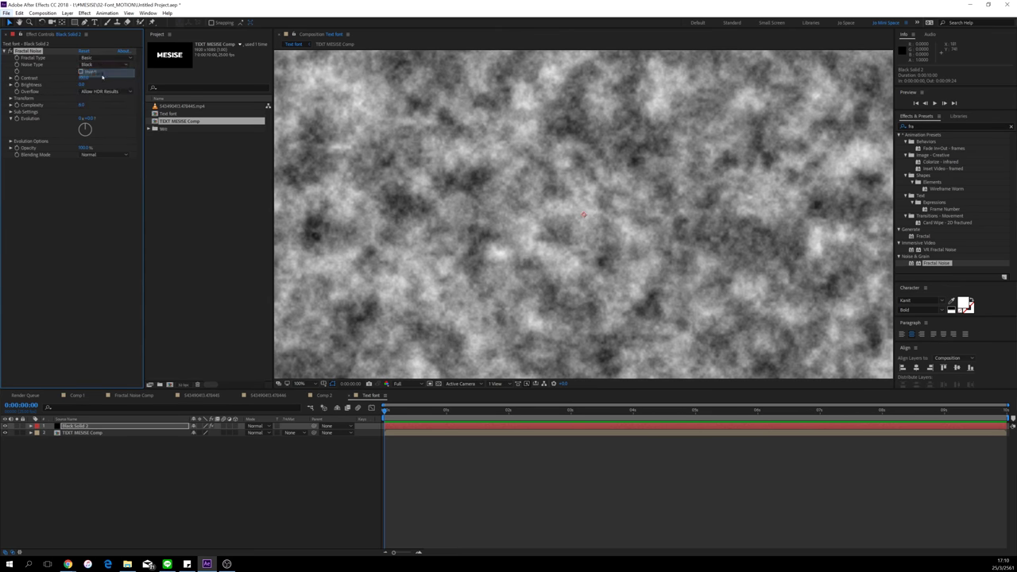
pyautogui.click(96, 66)
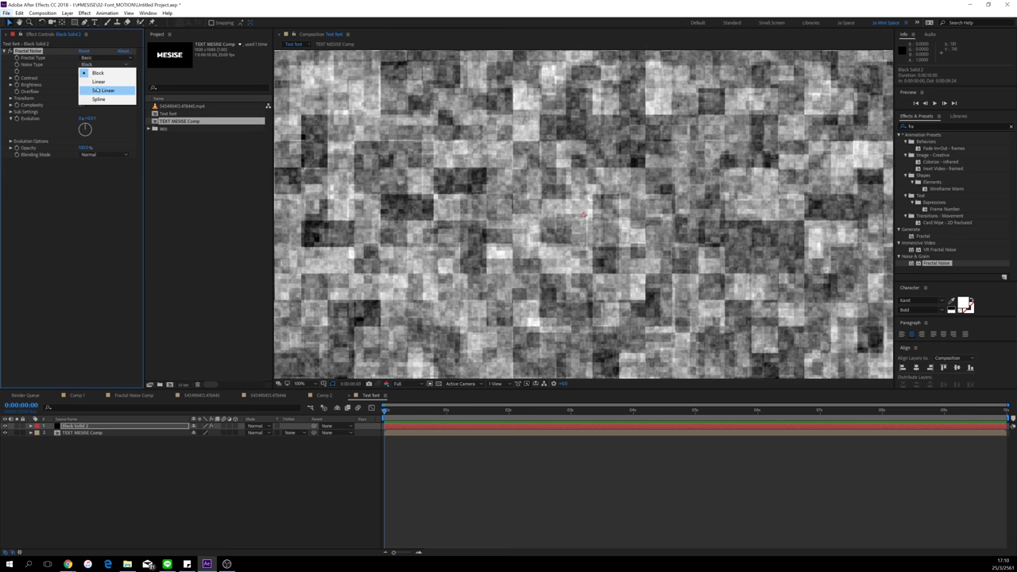
pyautogui.click(97, 78)
pyautogui.click(103, 65)
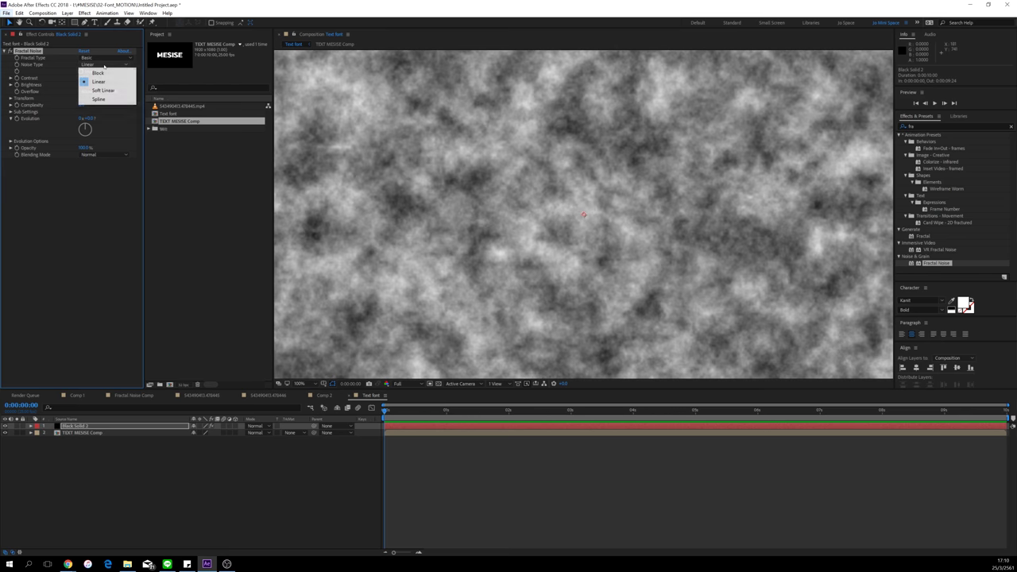
pyautogui.click(99, 88)
pyautogui.click(103, 65)
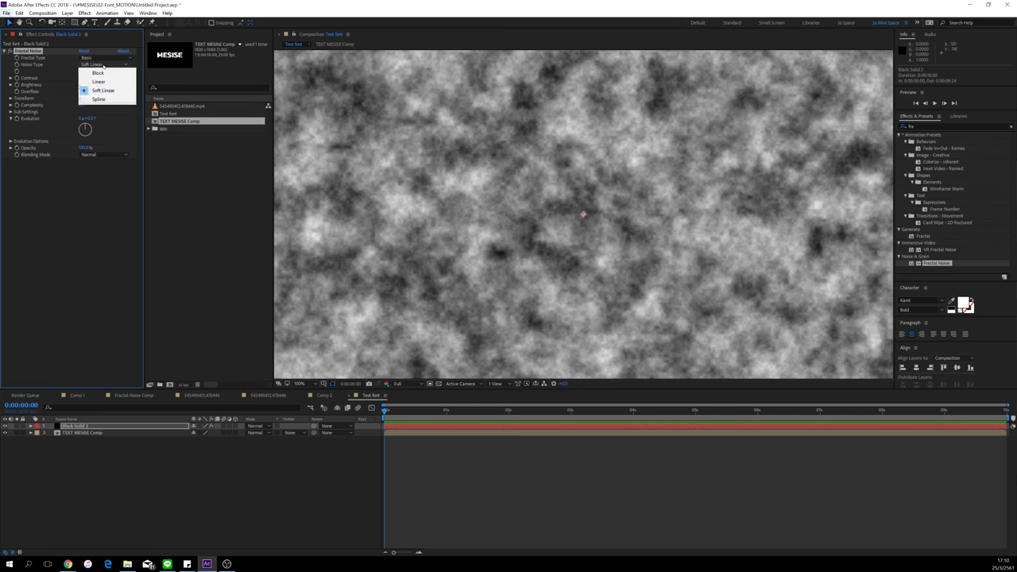
pyautogui.click(100, 98)
pyautogui.click(79, 72)
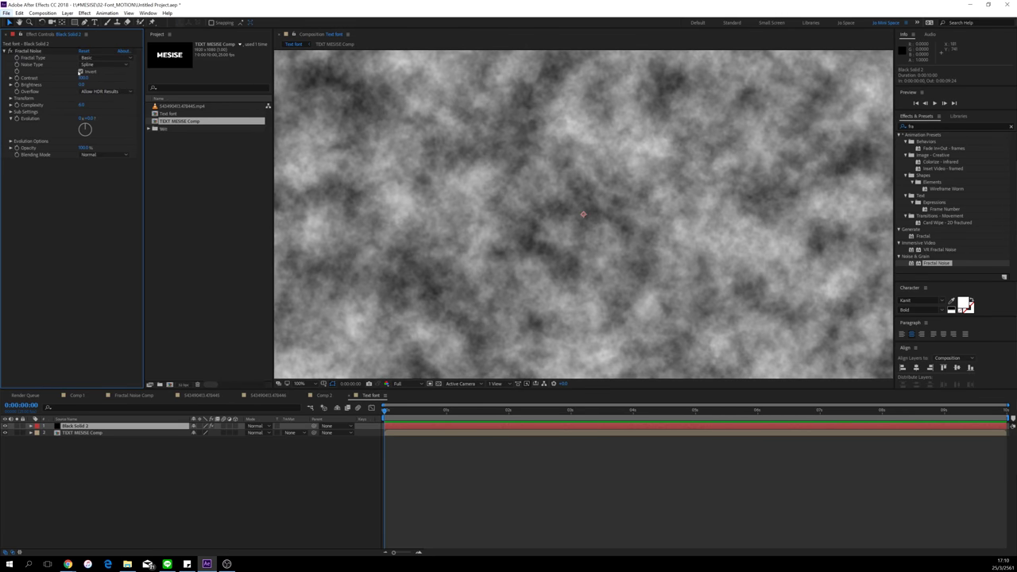
pyautogui.click(80, 72)
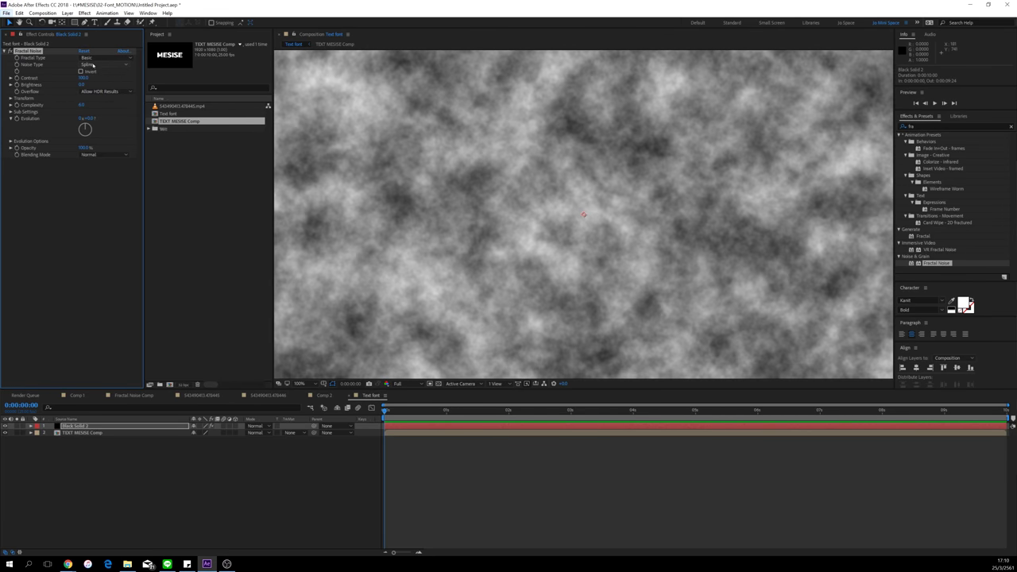
# Step: Set the Fractal Noise effect's Noise Type to Block and its Complexity to 1
pyautogui.click(93, 65)
pyautogui.click(104, 74)
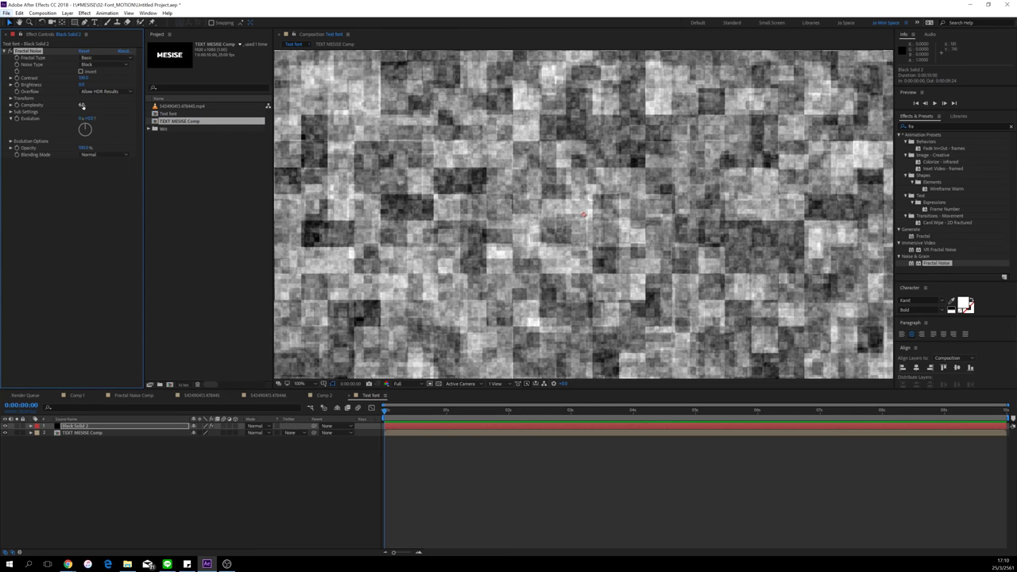
pyautogui.click(83, 106)
pyautogui.write('1')
pyautogui.press('Return')
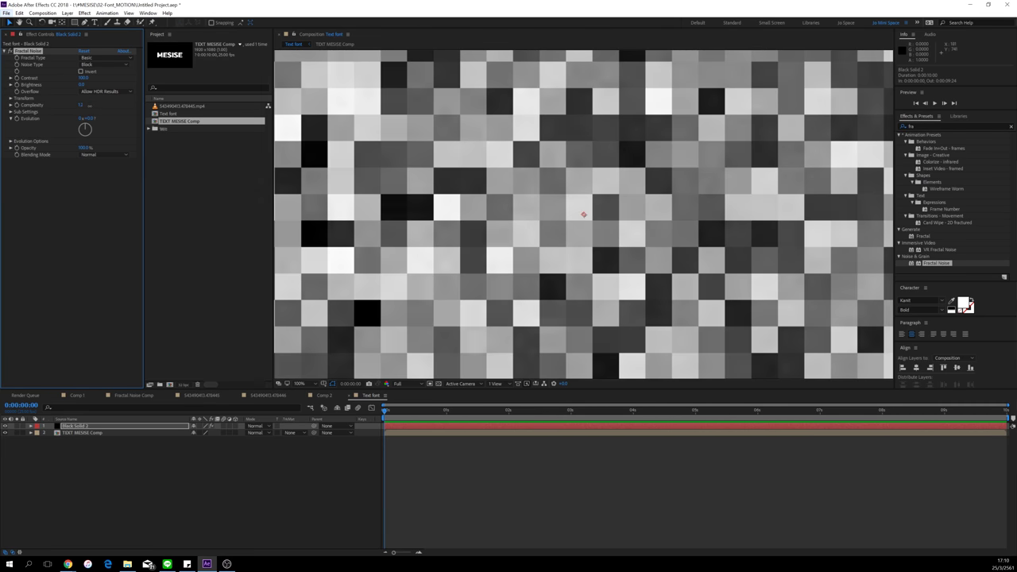
pyautogui.moveTo(83, 107)
pyautogui.mouseDown()
pyautogui.moveTo(166, 106)
pyautogui.moveTo(87, 108)
pyautogui.mouseUp()
pyautogui.click(82, 105)
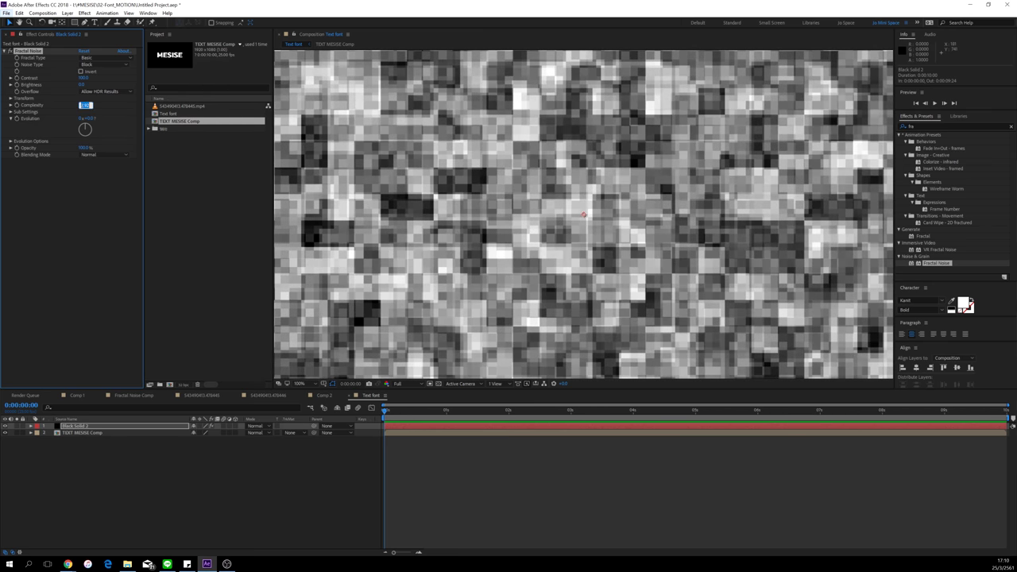
pyautogui.write('1')
pyautogui.press('Return')
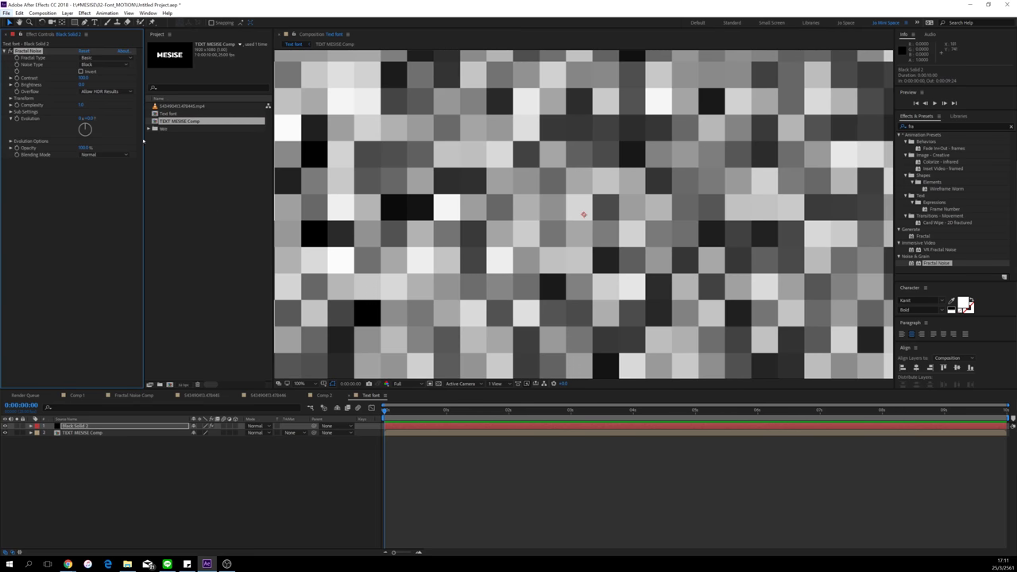
# Step: Rename the Black Solid 2 layer to "Fractal Noise" and keep it selected
pyautogui.rightClick(111, 426)
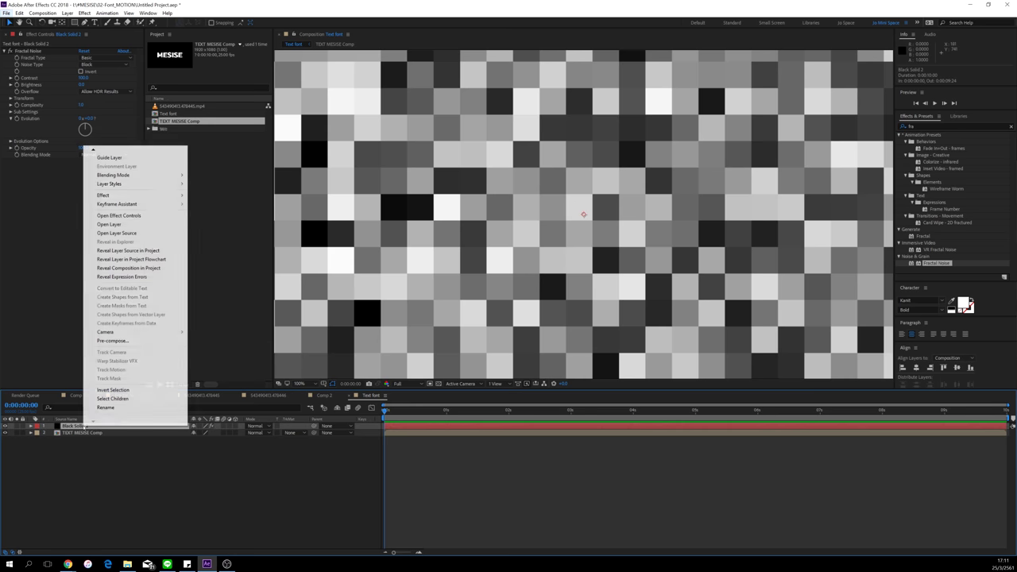
pyautogui.click(107, 407)
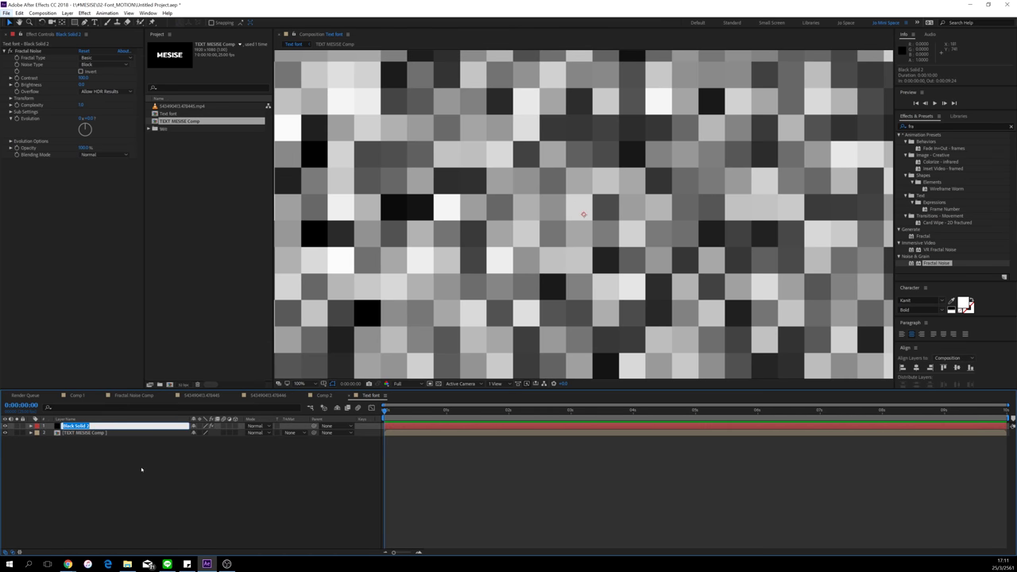
pyautogui.write('Fractal Noise')
pyautogui.press('Return')
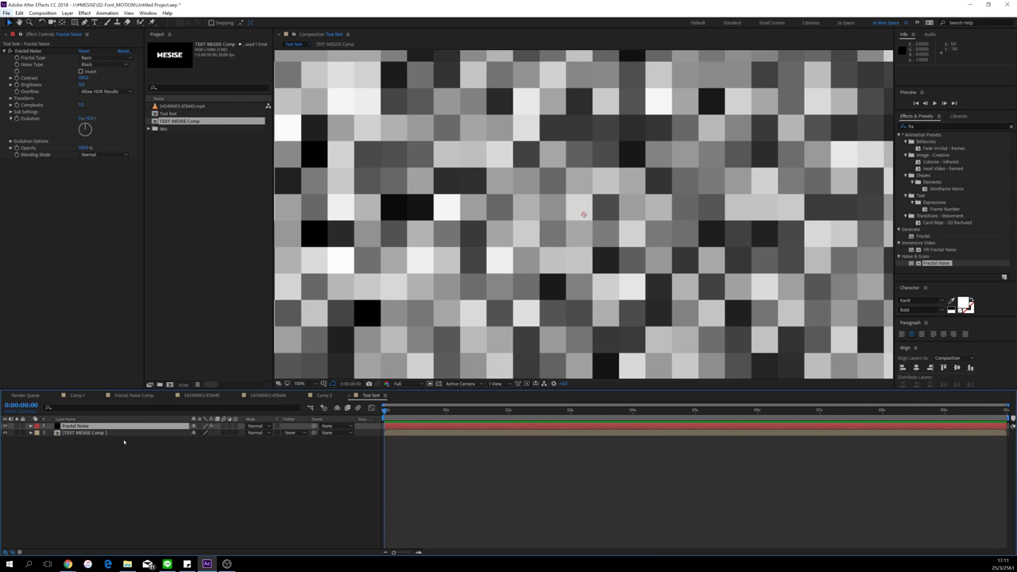
pyautogui.click(124, 441)
pyautogui.click(124, 427)
# Step: Fit the whole frame in the viewer and compare the title with the noise by hiding and showing the Fractal Noise layer
pyautogui.scroll(-1, 442, 284)
pyautogui.scroll(1, 442, 284)
pyautogui.scroll(-1, 442, 284)
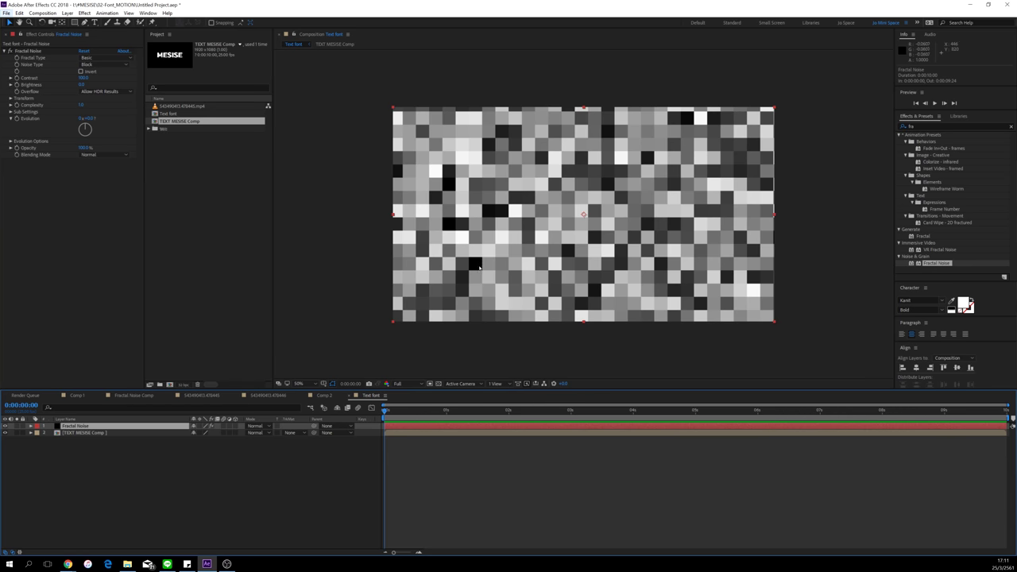
pyautogui.click(5, 426)
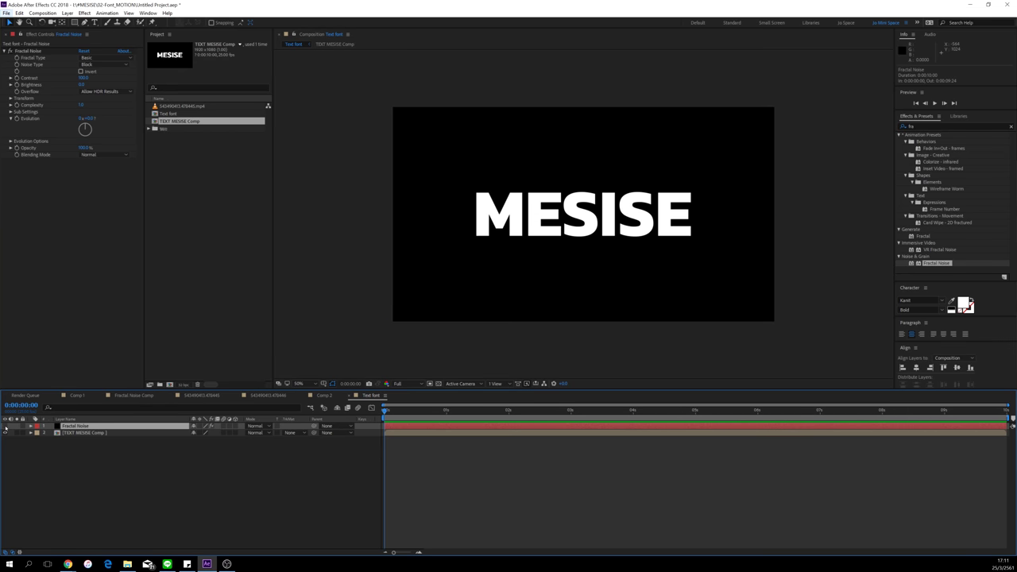
pyautogui.click(6, 426)
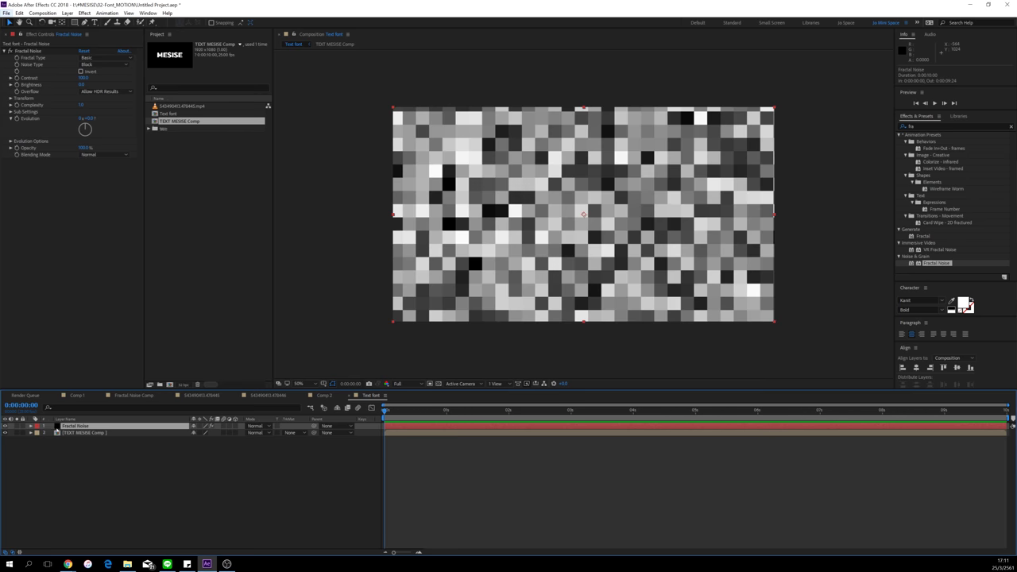
# Step: Pre-compose the Fractal Noise layer as "Fractal Noise Comp", moving all attributes into the new composition
pyautogui.click(73, 427)
pyautogui.rightClick(73, 426)
pyautogui.click(103, 341)
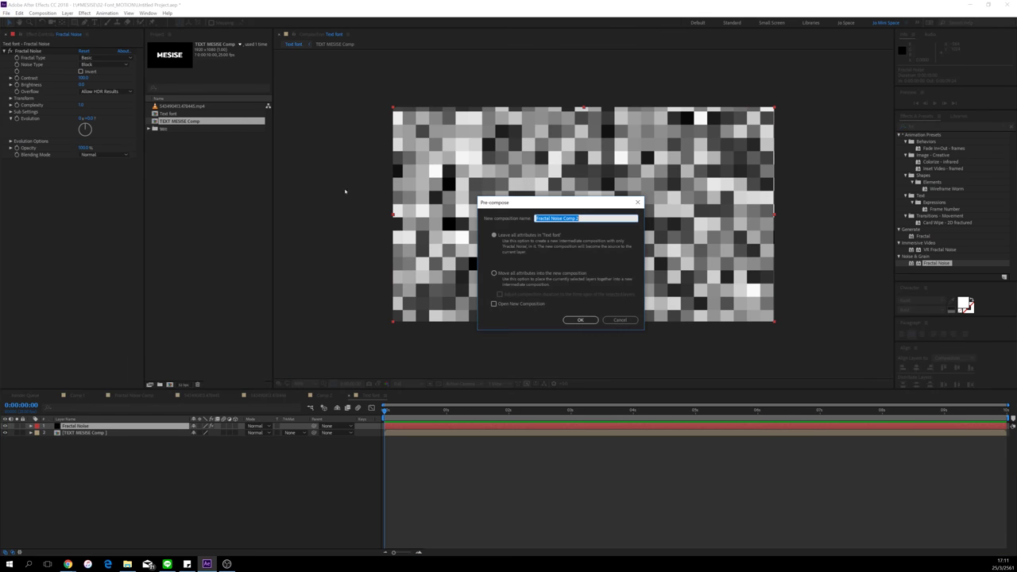
pyautogui.click(590, 219)
pyautogui.press('BackSpace')
pyautogui.press('BackSpace')
pyautogui.click(544, 274)
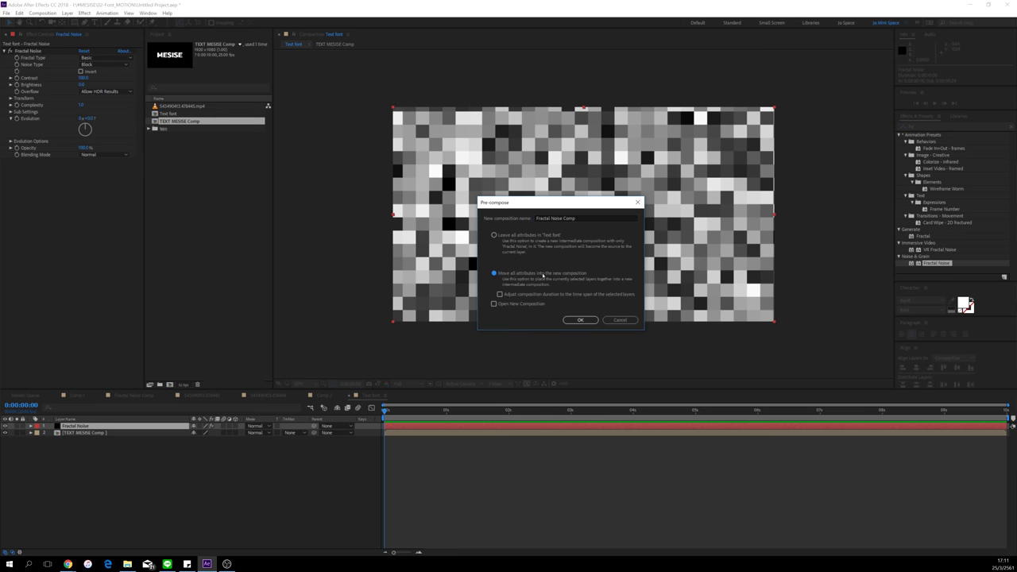
pyautogui.click(580, 320)
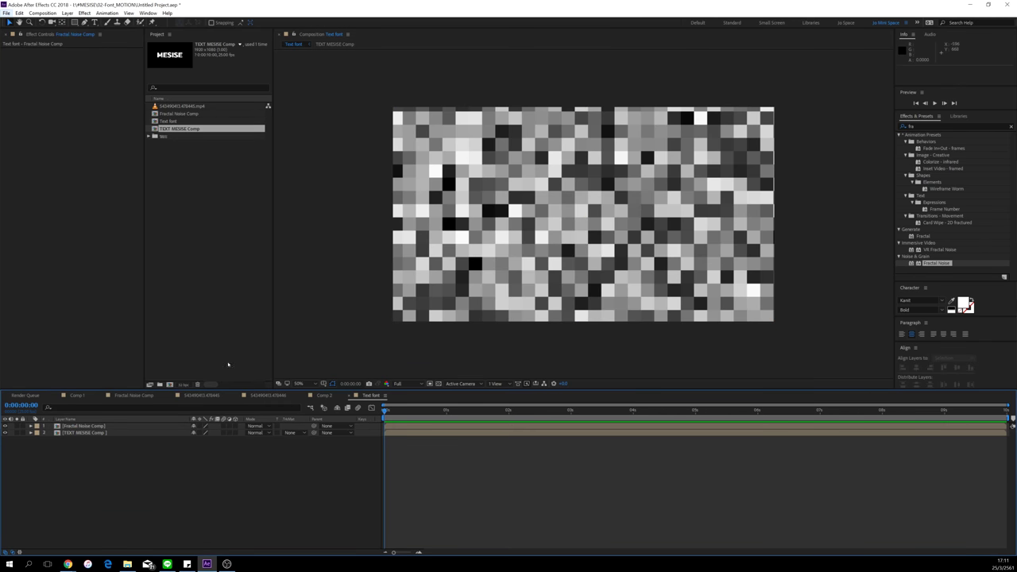
# Step: Lock the Text font viewer and open Fractal Noise Comp in a separate viewer docked beside it
pyautogui.click(293, 35)
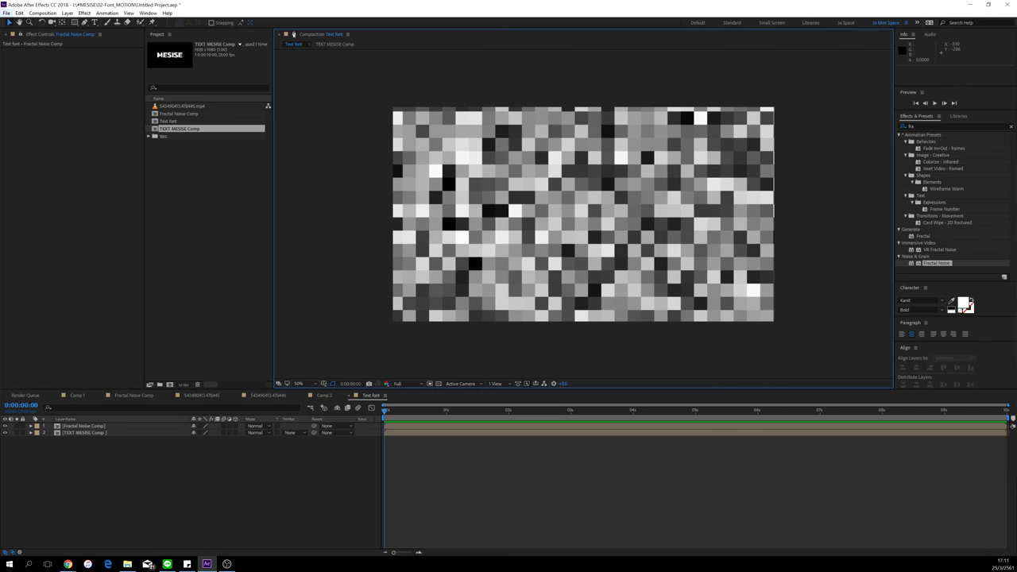
pyautogui.click(202, 185)
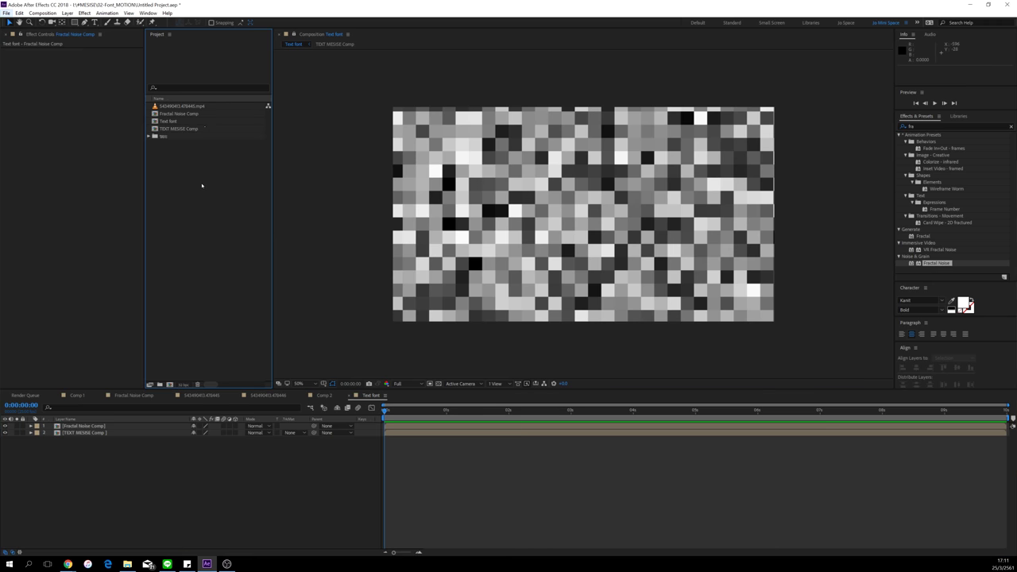
pyautogui.doubleClick(196, 116)
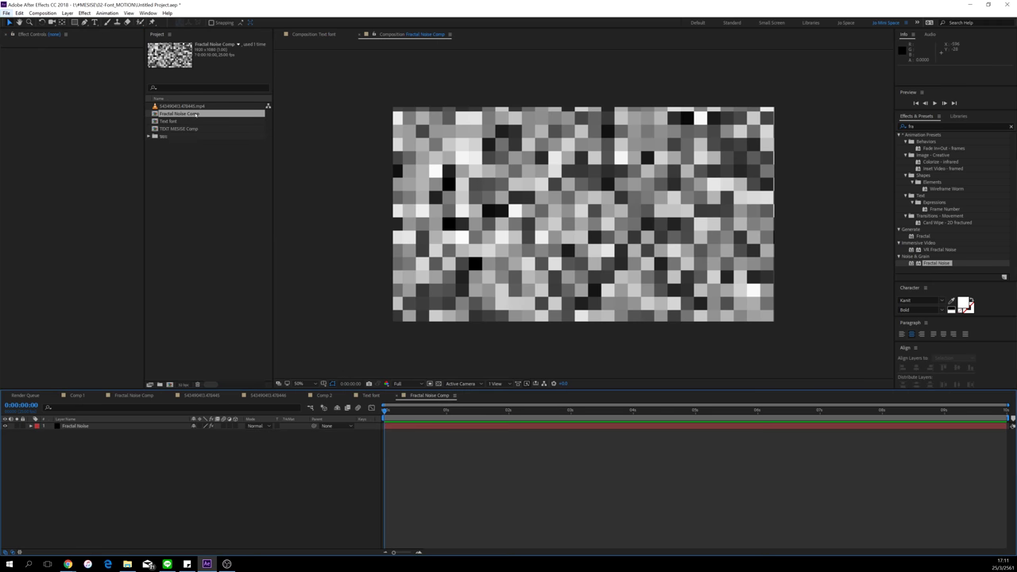
pyautogui.moveTo(391, 35); pyautogui.dragTo(806, 141)
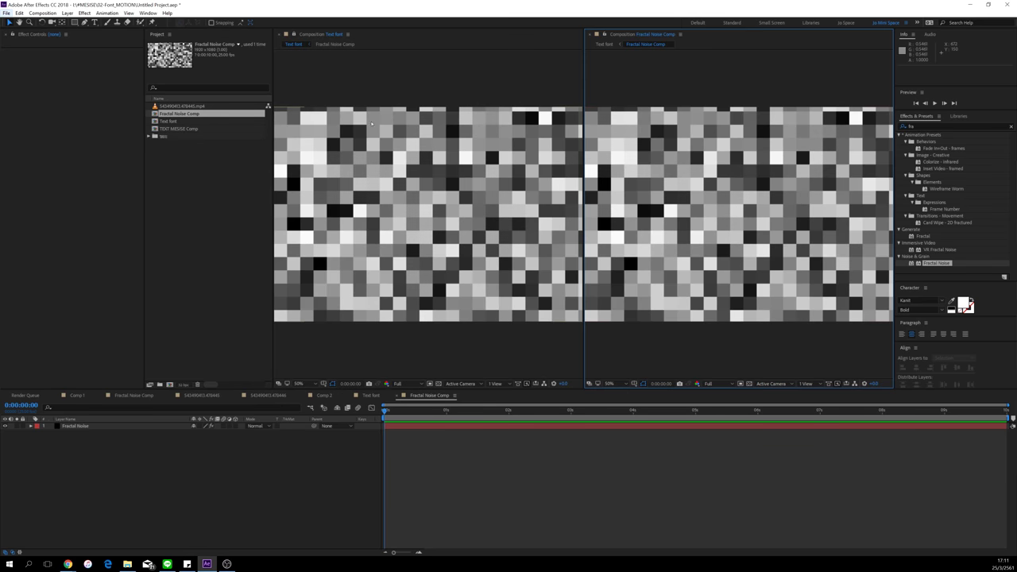
pyautogui.click(277, 215)
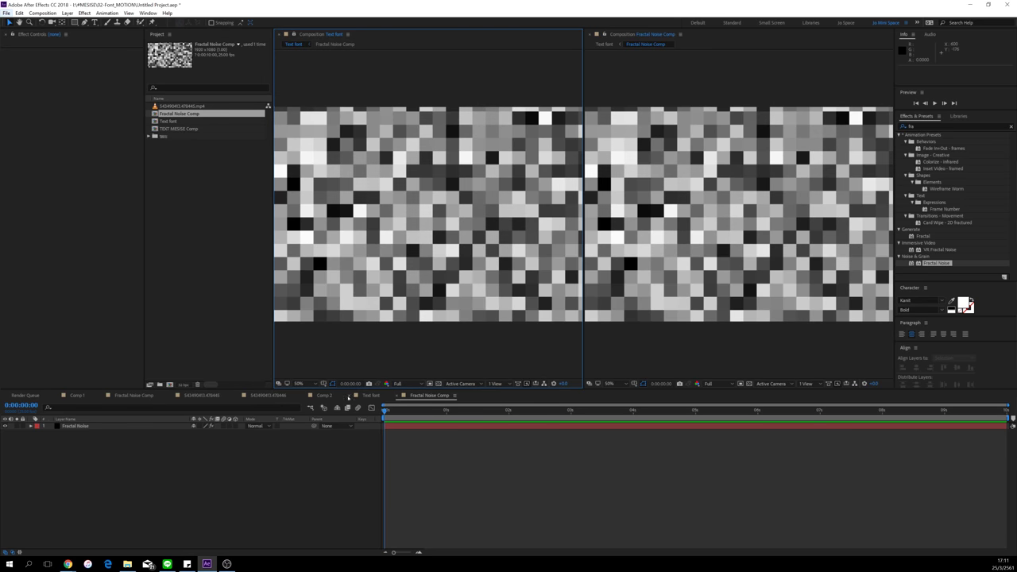
# Step: Close the leftover composition timelines, keeping only Text font and the new Fractal Noise Comp open
pyautogui.click(57, 397)
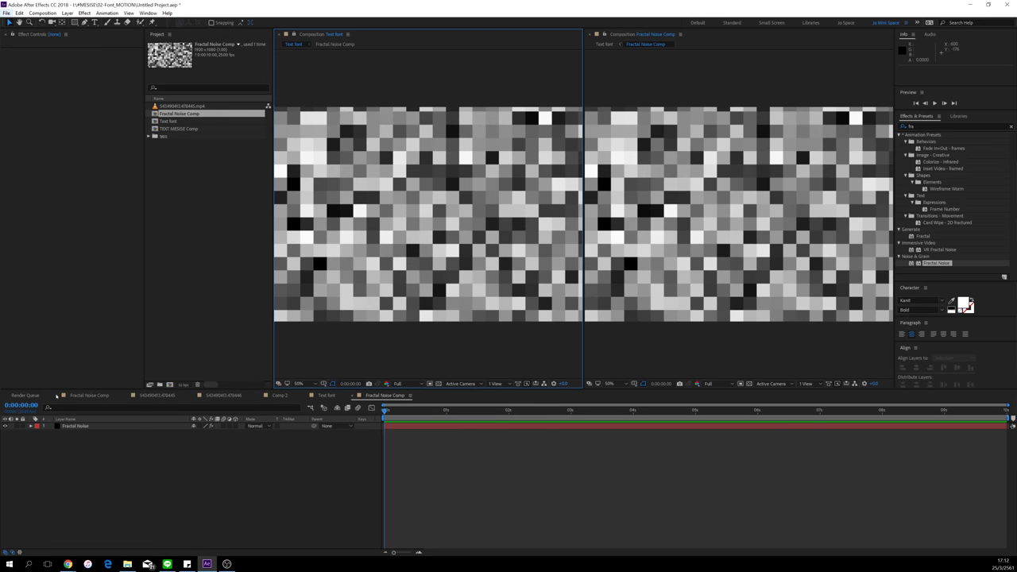
pyautogui.click(57, 395)
pyautogui.click(58, 396)
pyautogui.click(57, 396)
pyautogui.click(57, 395)
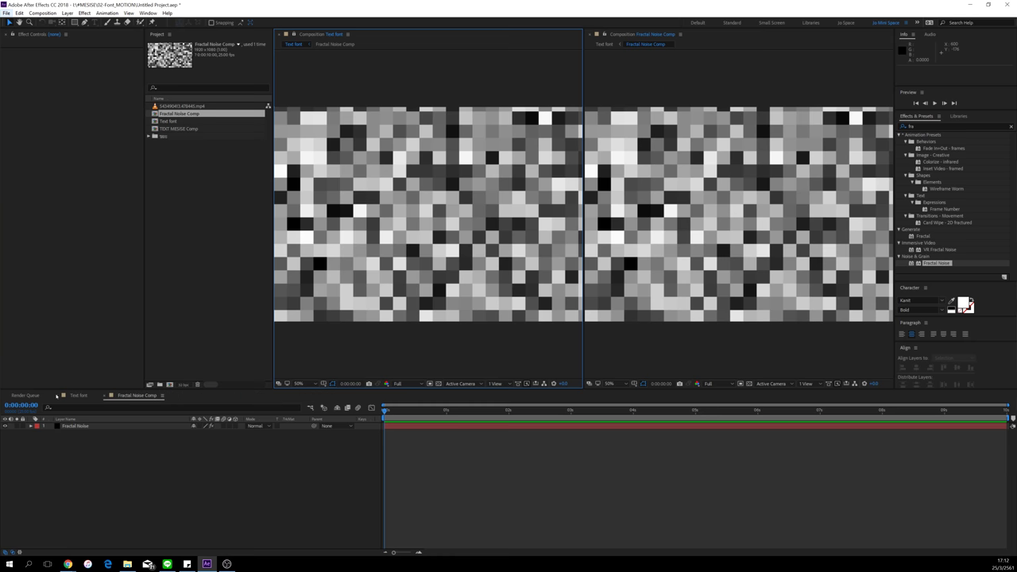
# Step: Return to the Text font timeline and hide its Fractal Noise Comp layer
pyautogui.click(74, 396)
pyautogui.click(135, 396)
pyautogui.click(83, 396)
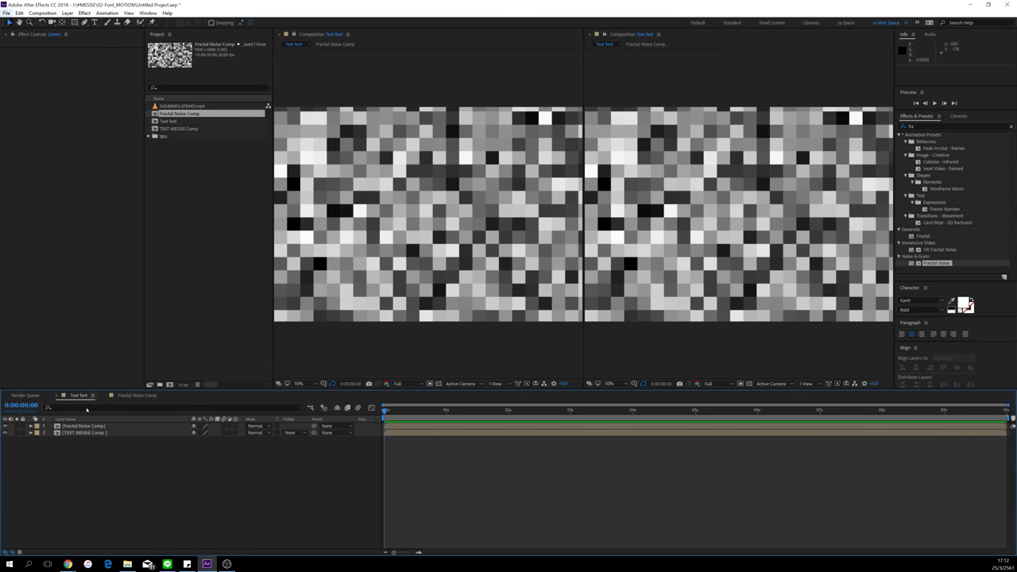
pyautogui.click(86, 427)
pyautogui.click(4, 427)
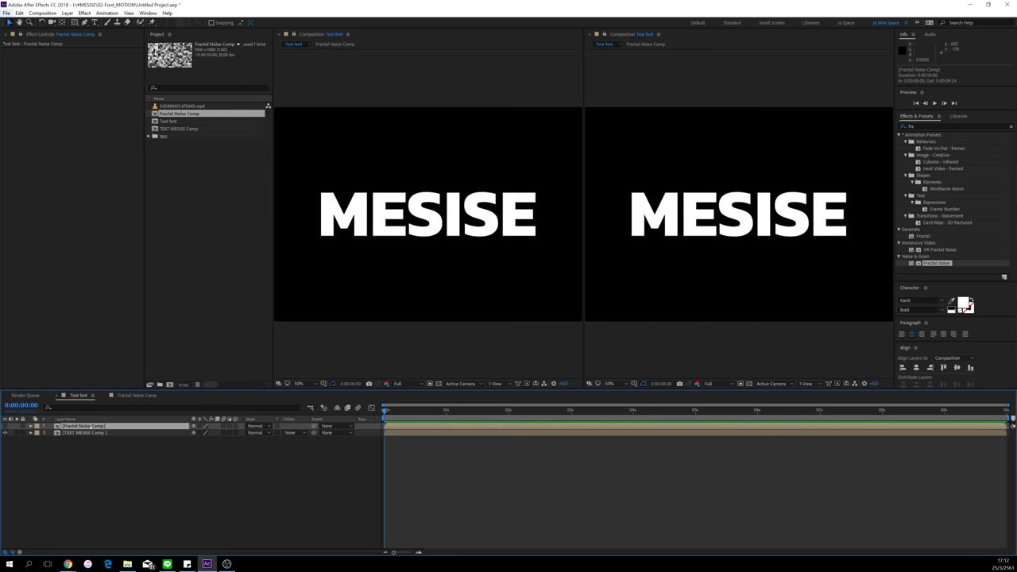
pyautogui.click(115, 449)
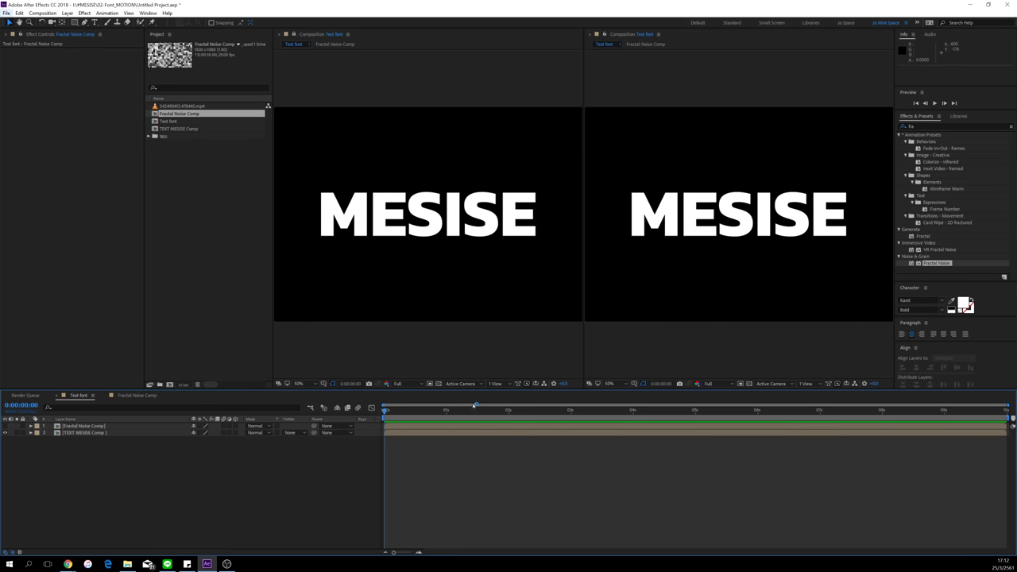
# Step: Show Fractal Noise Comp in the second viewer with Text font locked in the first, and scrub through its timeline
pyautogui.click(679, 287)
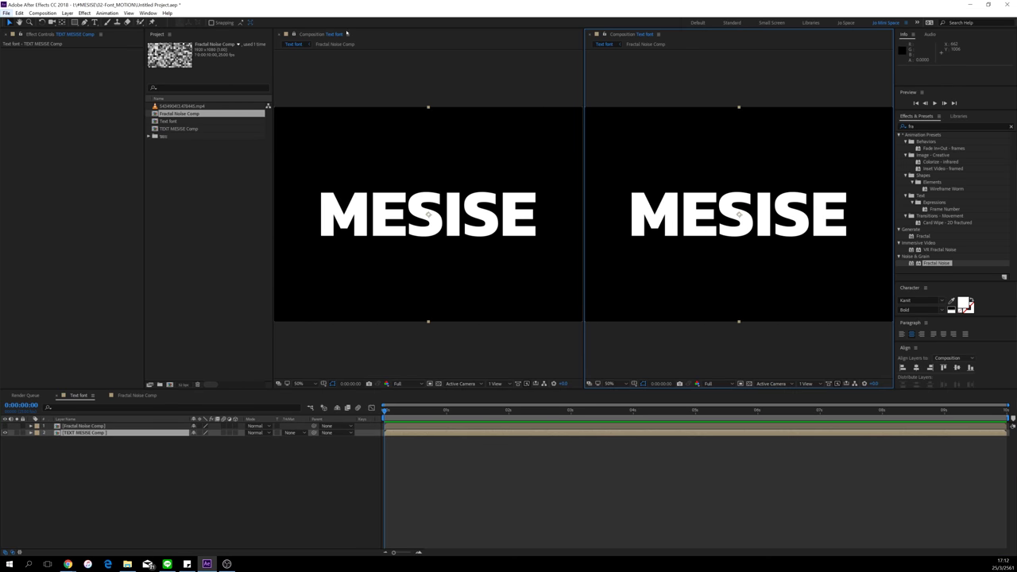
pyautogui.click(293, 34)
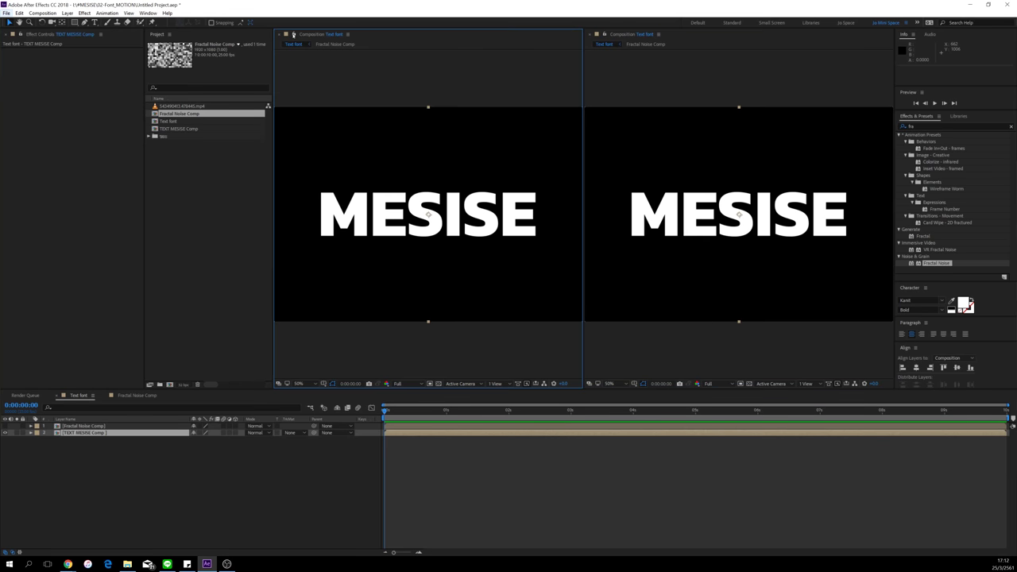
pyautogui.doubleClick(186, 113)
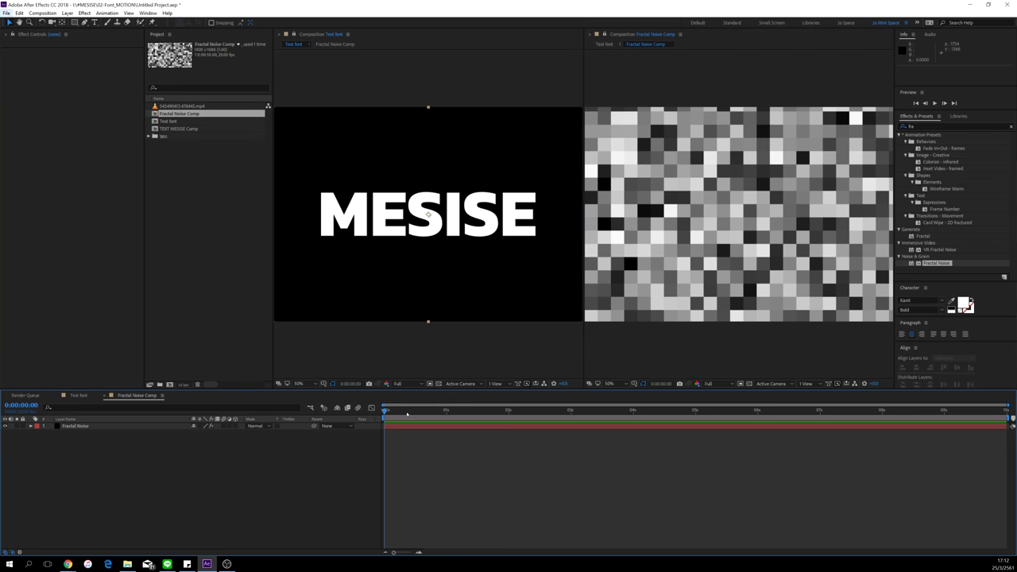
pyautogui.click(502, 410)
pyautogui.moveTo(623, 411); pyautogui.dragTo(287, 419)
# Step: Apply the Displacement Map effect to the TEXT MESISE Comp layer in Text font using an FX Console search for "dis"
pyautogui.click(80, 395)
pyautogui.click(90, 445)
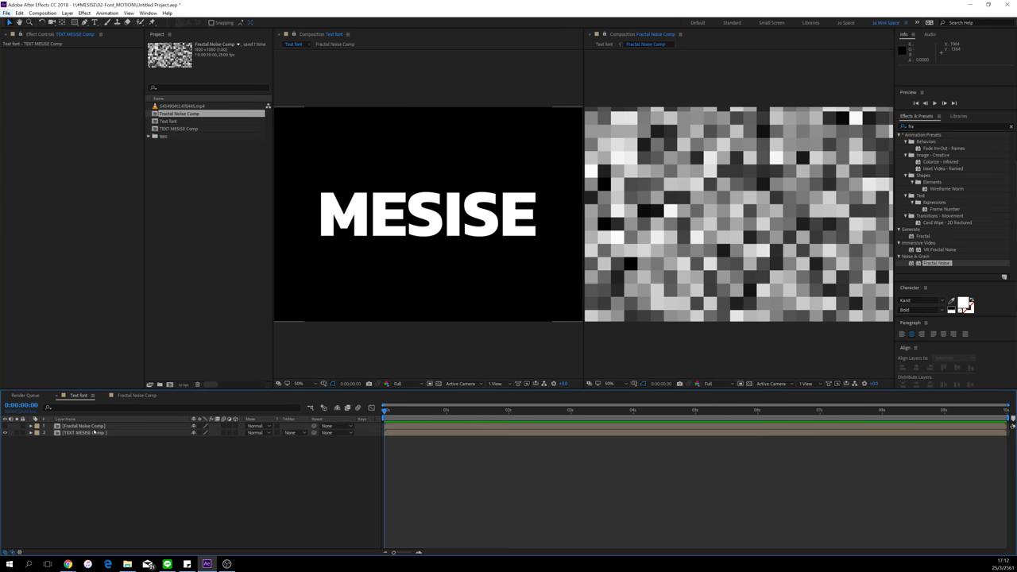
pyautogui.click(93, 433)
pyautogui.hotkey('ctrl', 'space')
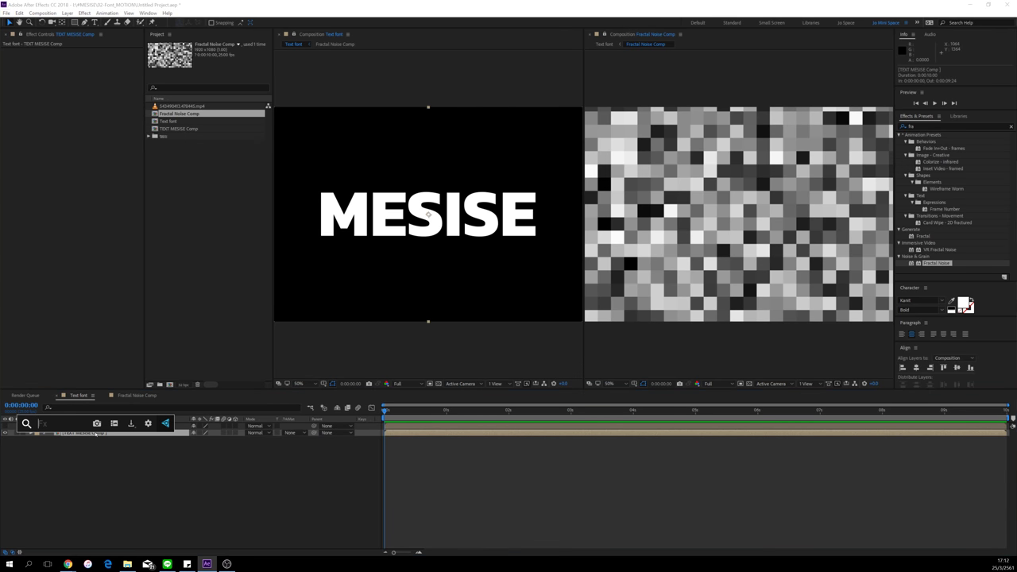
pyautogui.write('dis')
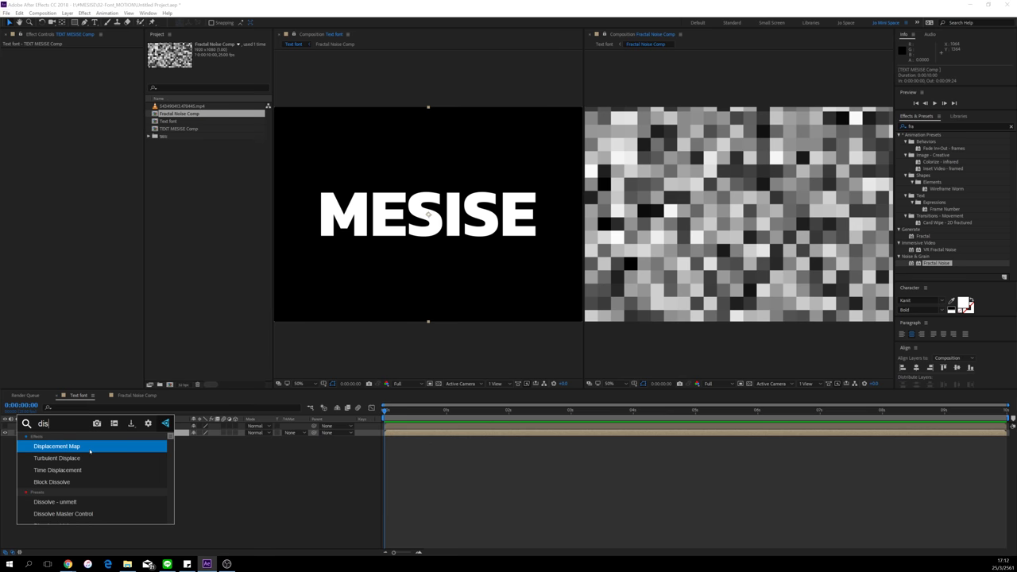
pyautogui.press('Return')
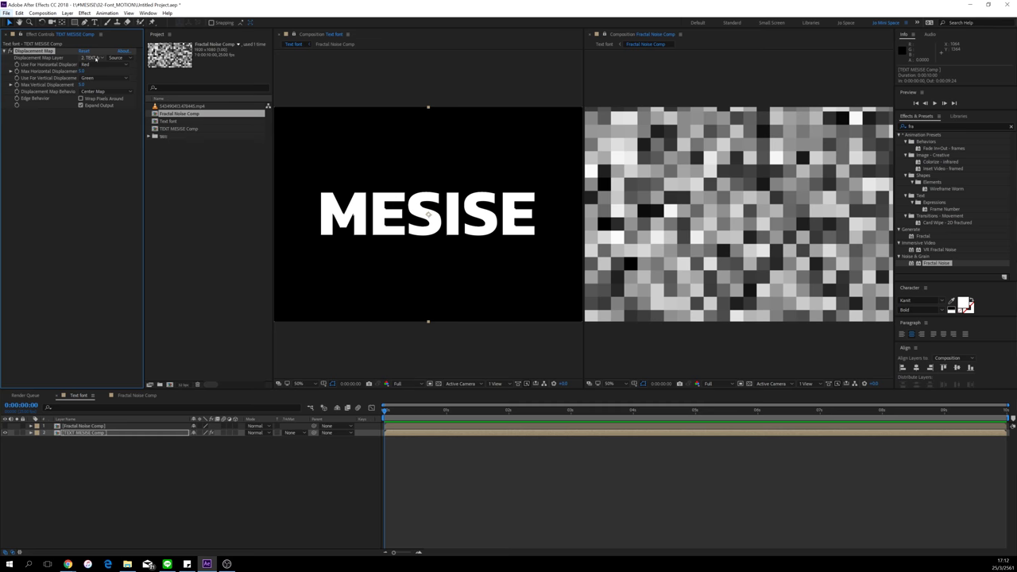
# Step: Set the Displacement Map Layer to 1. Fractal Noise Comp, read from Effects & Masks
pyautogui.click(96, 59)
pyautogui.click(101, 148)
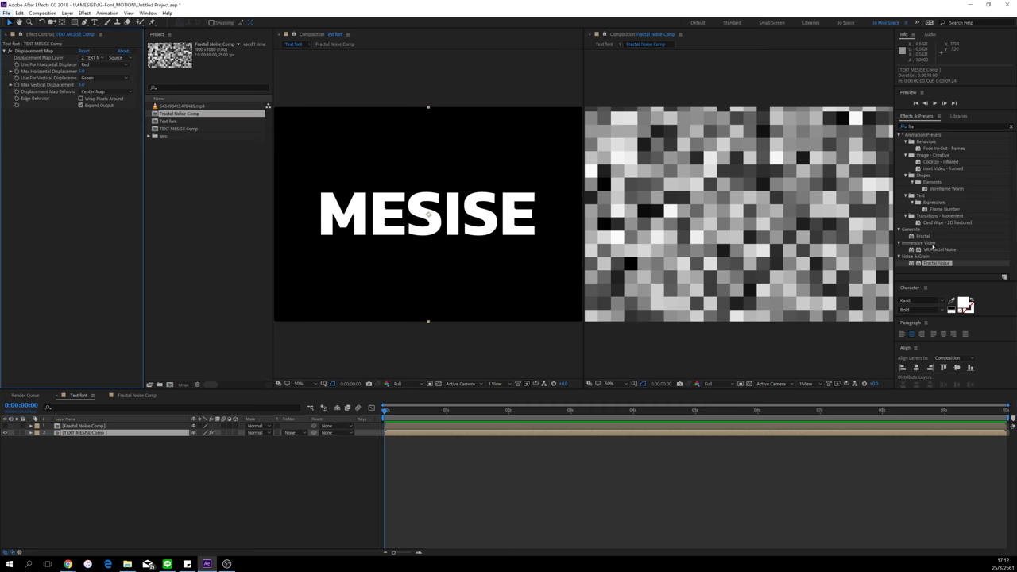
pyautogui.click(83, 60)
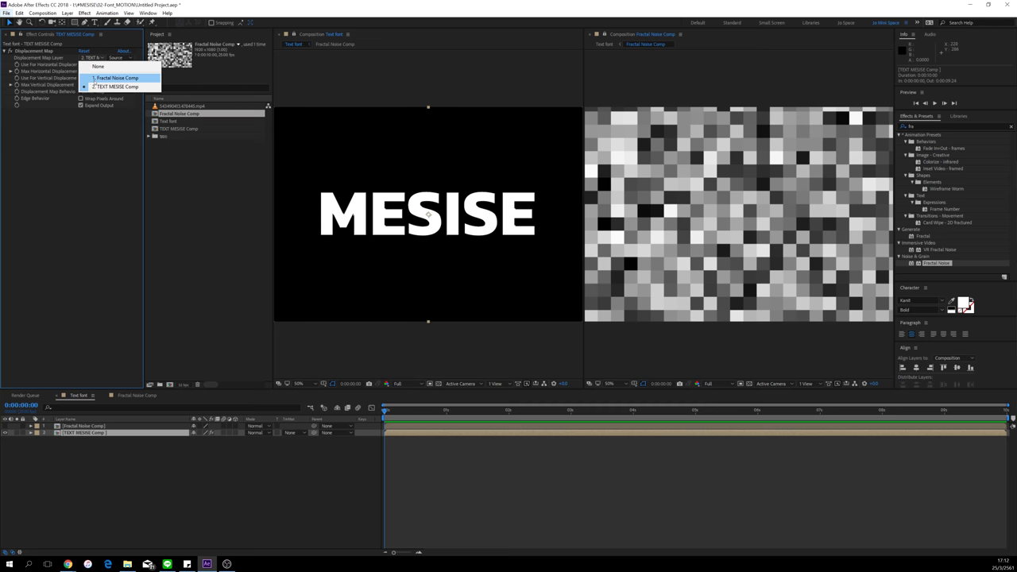
pyautogui.click(104, 78)
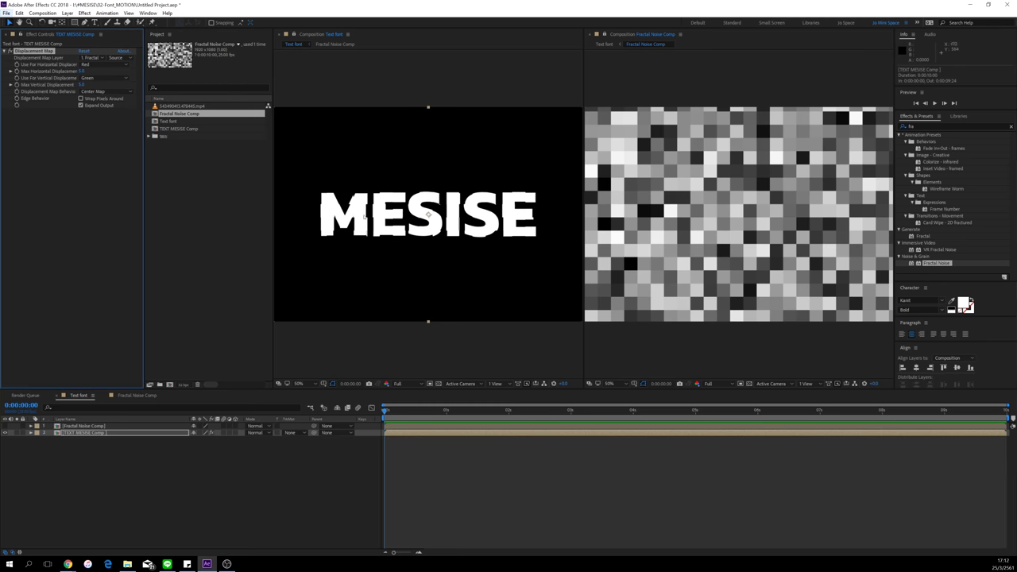
pyautogui.click(119, 58)
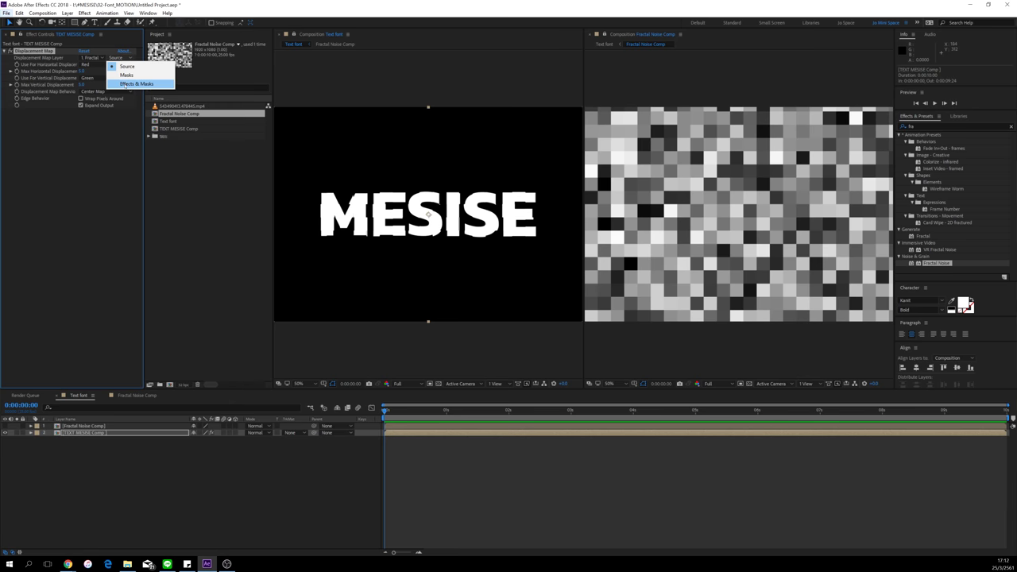
pyautogui.click(125, 84)
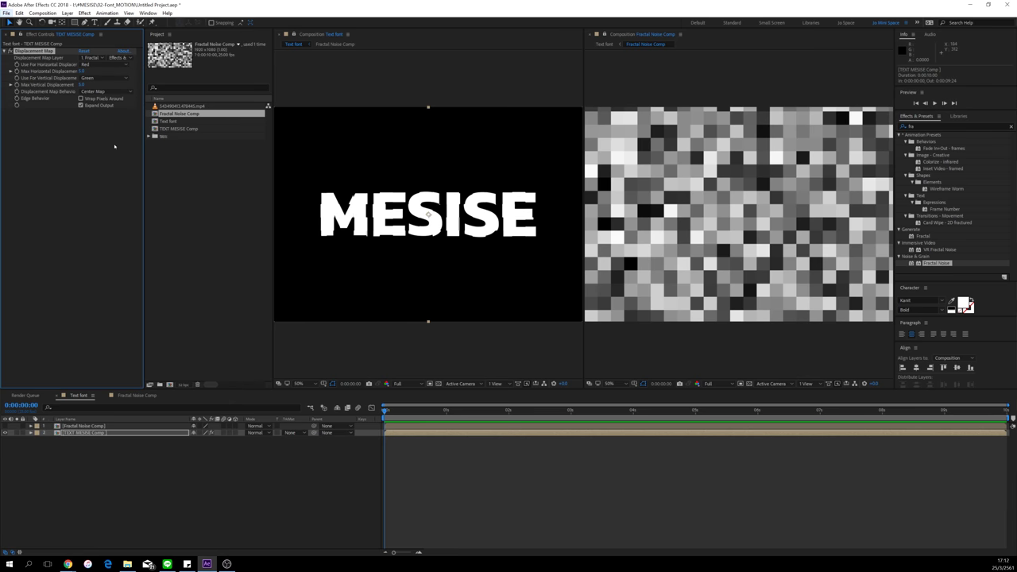
# Step: Increase the Displacement Map's Max Horizontal Displacement so the MESISE title breaks up into sideways-shifted blocks
pyautogui.moveTo(82, 71); pyautogui.dragTo(102, 73)
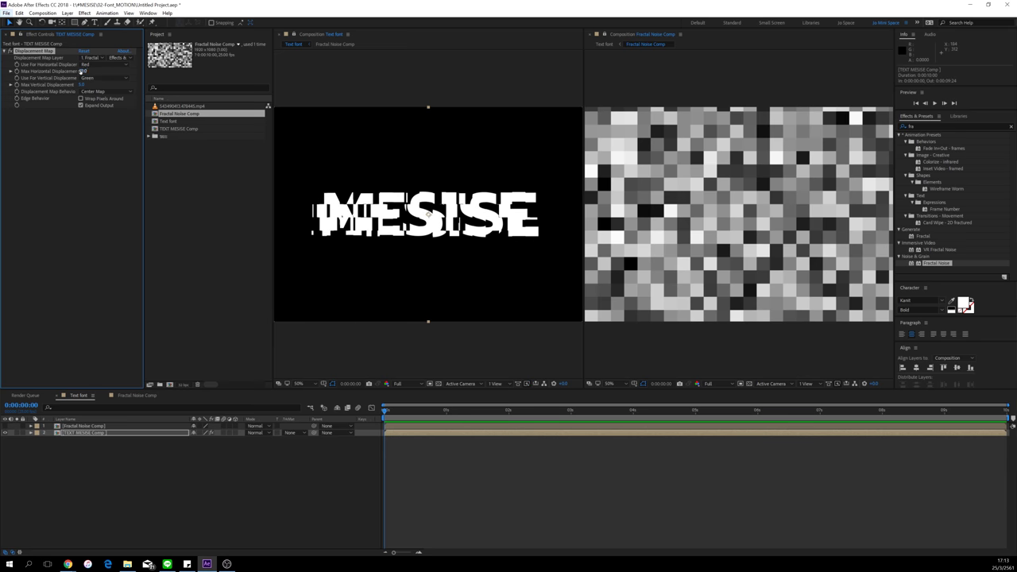
pyautogui.click(83, 71)
pyautogui.press('Return')
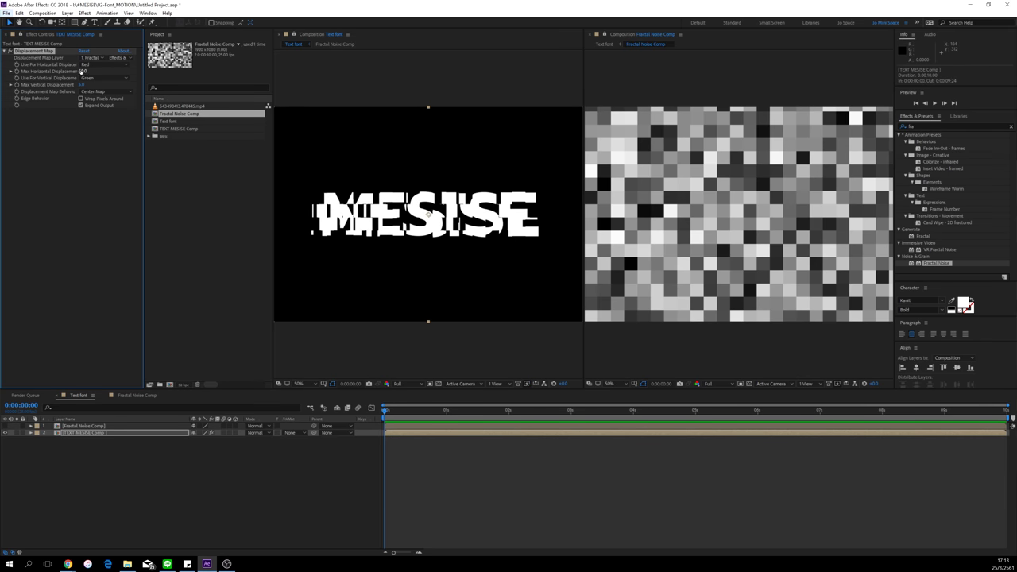
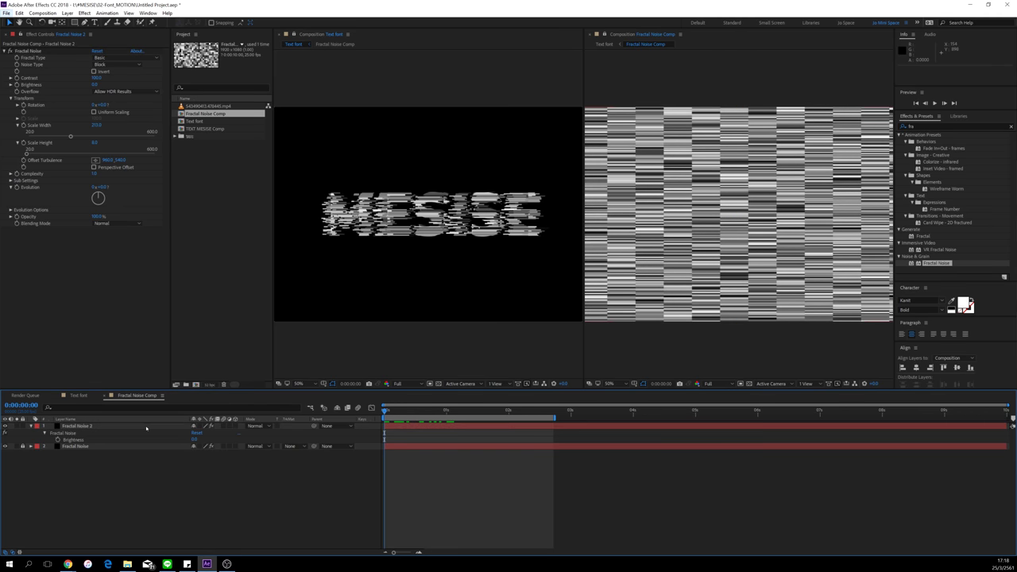
# Step: Try the Multiply blend mode on the Fractal Noise 2 layer, preview it over a longer work area, and return to Normal
pyautogui.click(257, 426)
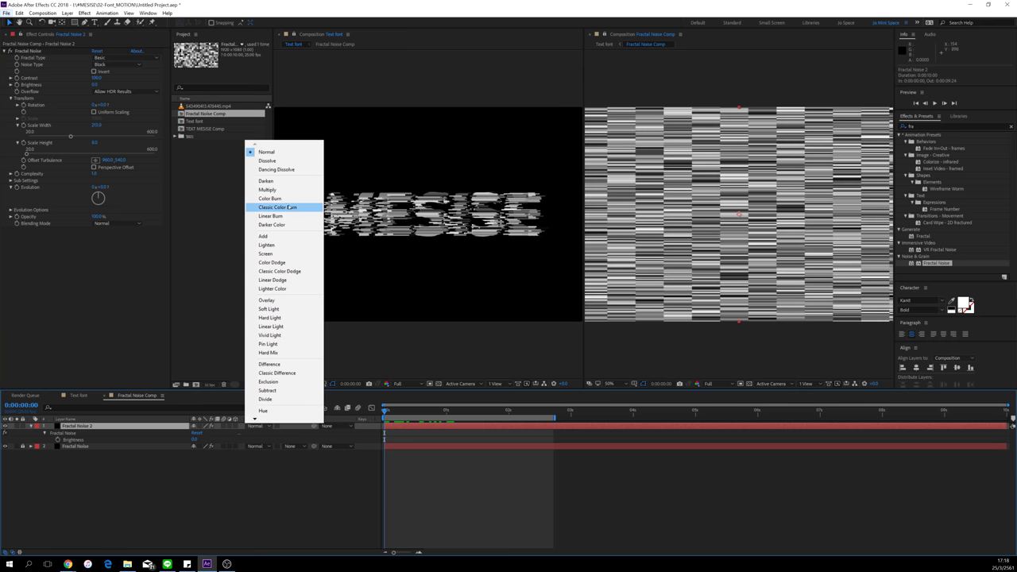
pyautogui.click(281, 190)
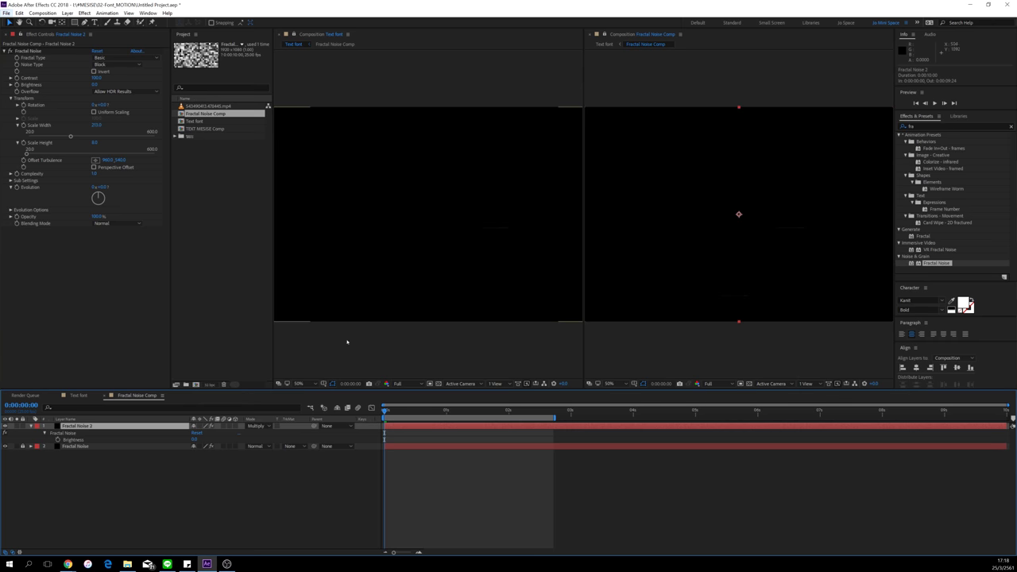
pyautogui.press('space')
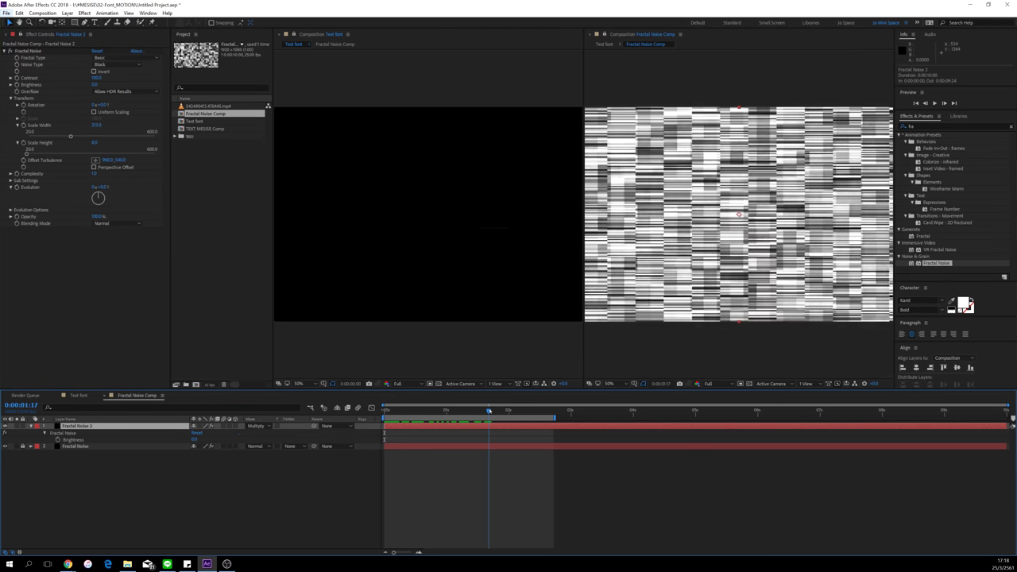
pyautogui.press('space')
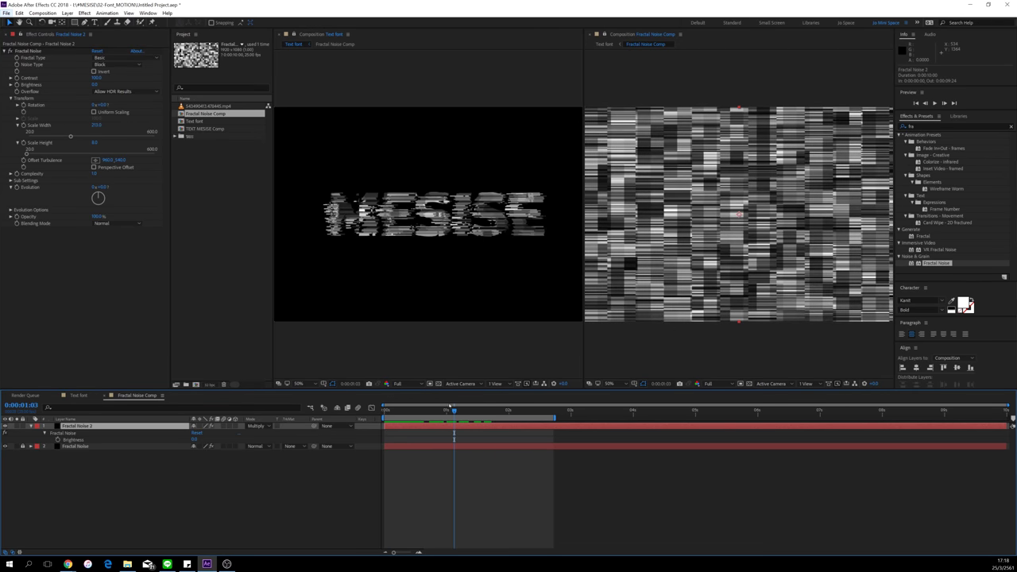
pyautogui.moveTo(450, 406); pyautogui.dragTo(384, 409)
pyautogui.click(547, 415)
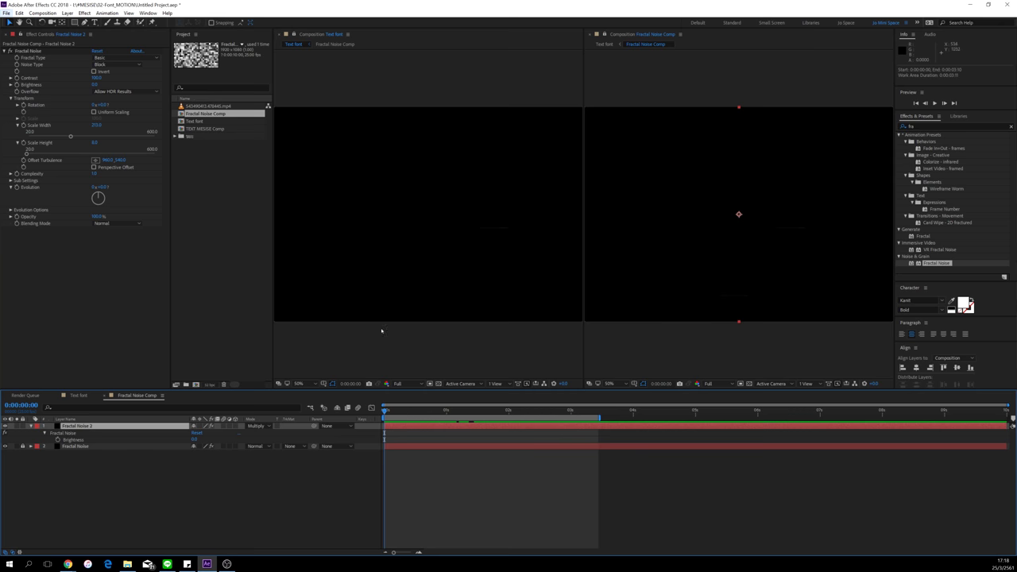
pyautogui.click(266, 427)
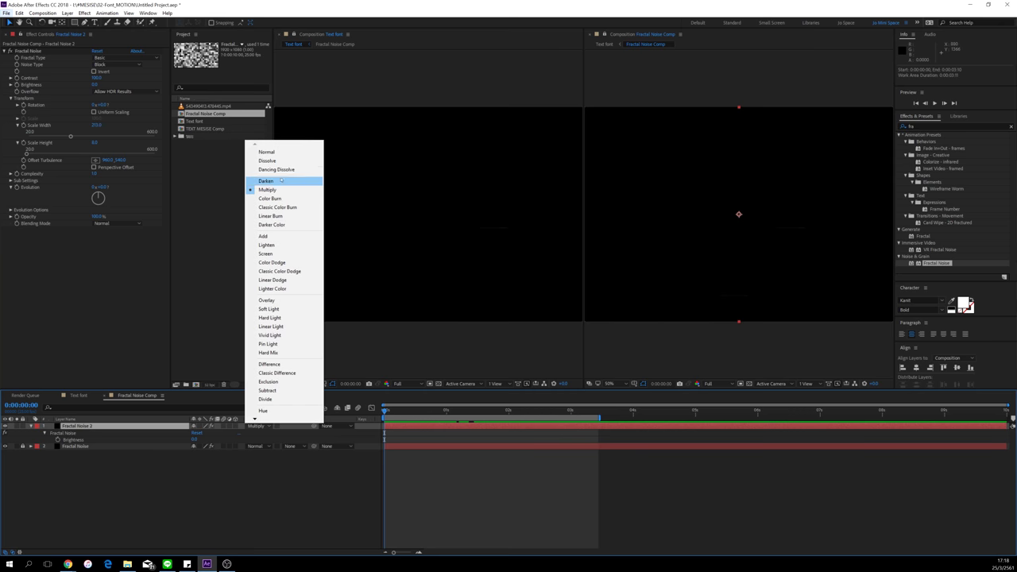
pyautogui.click(283, 152)
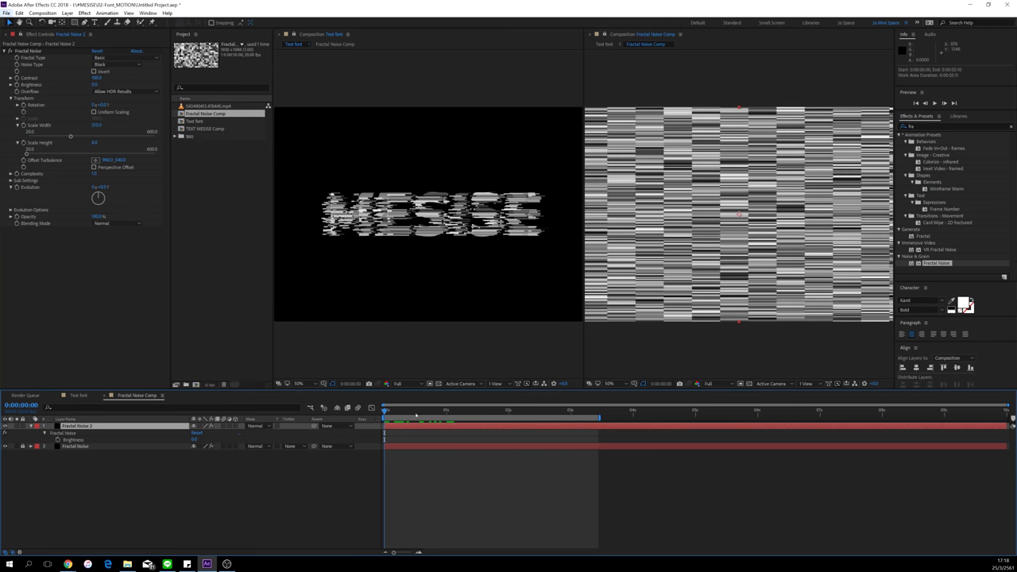
# Step: Raise the Contrast and Brightness of Fractal Noise 2 until its pattern is mostly white with thin black bars
pyautogui.moveTo(415, 412); pyautogui.dragTo(464, 411)
pyautogui.moveTo(97, 78); pyautogui.dragTo(267, 88)
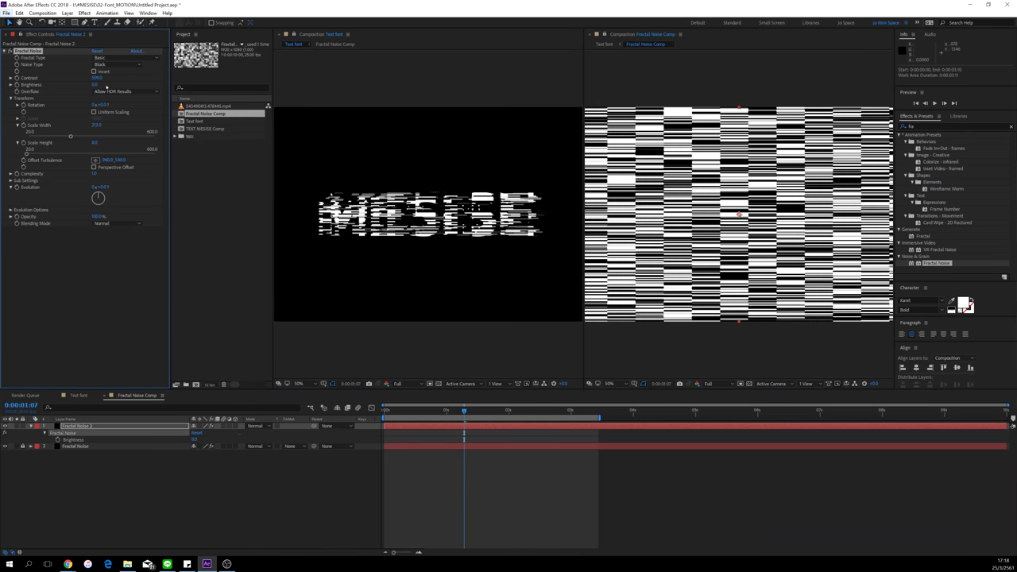
pyautogui.moveTo(93, 84); pyautogui.dragTo(144, 83)
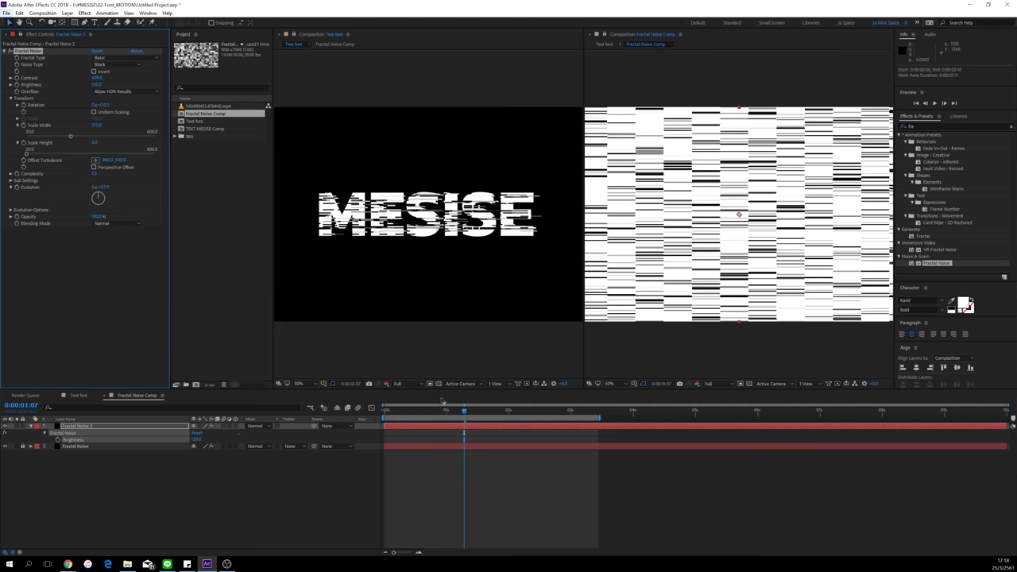
# Step: Keyframe the Fractal Noise 2 layer's Opacity from 100% at 0:00:00:00 to 0% at 0:00:01:24
pyautogui.moveTo(439, 412); pyautogui.dragTo(366, 414)
pyautogui.click(346, 479)
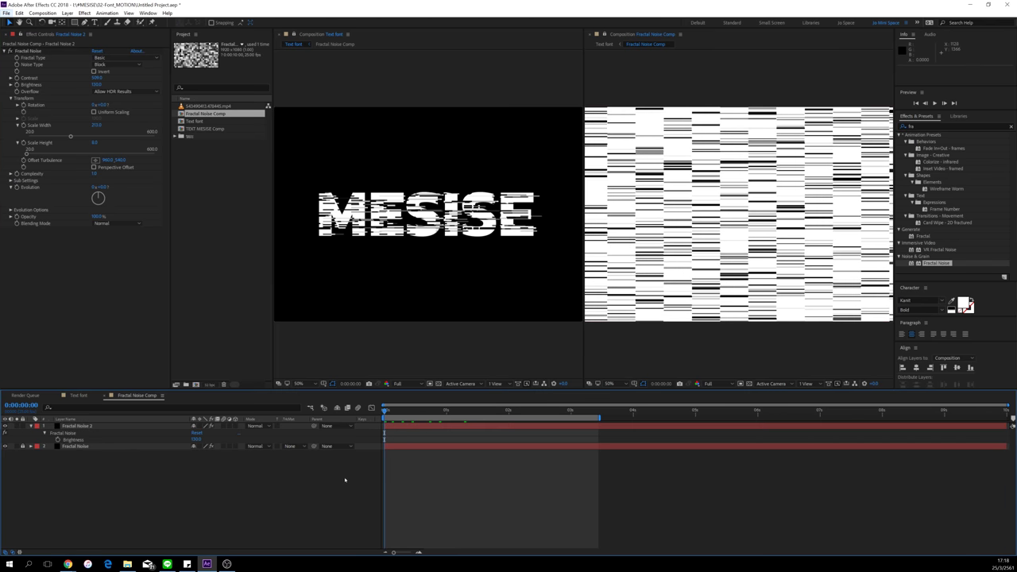
pyautogui.click(397, 429)
pyautogui.press('t')
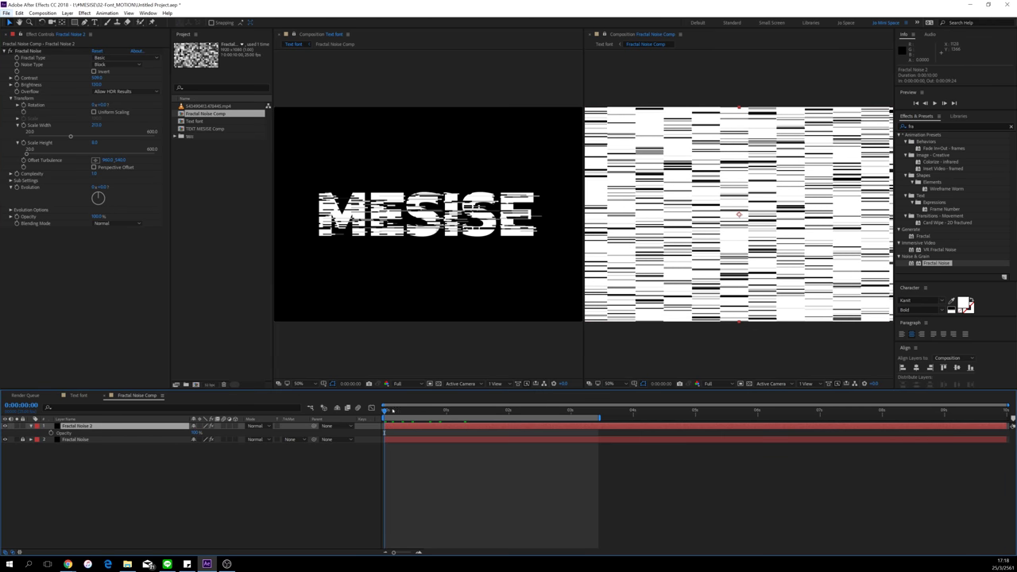
pyautogui.click(51, 433)
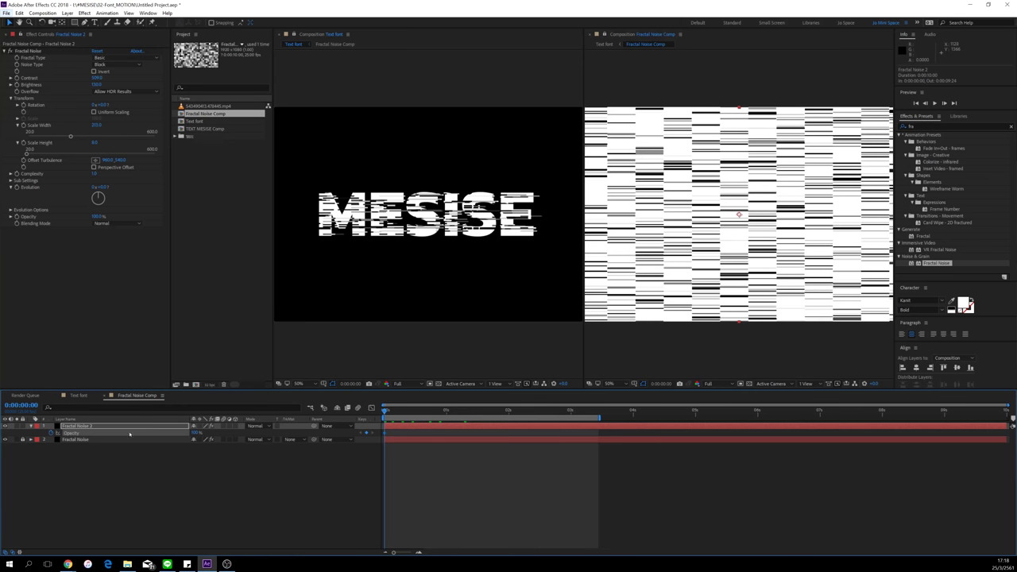
pyautogui.moveTo(559, 414); pyautogui.dragTo(506, 411)
pyautogui.click(197, 433)
pyautogui.write('0')
pyautogui.press('Return')
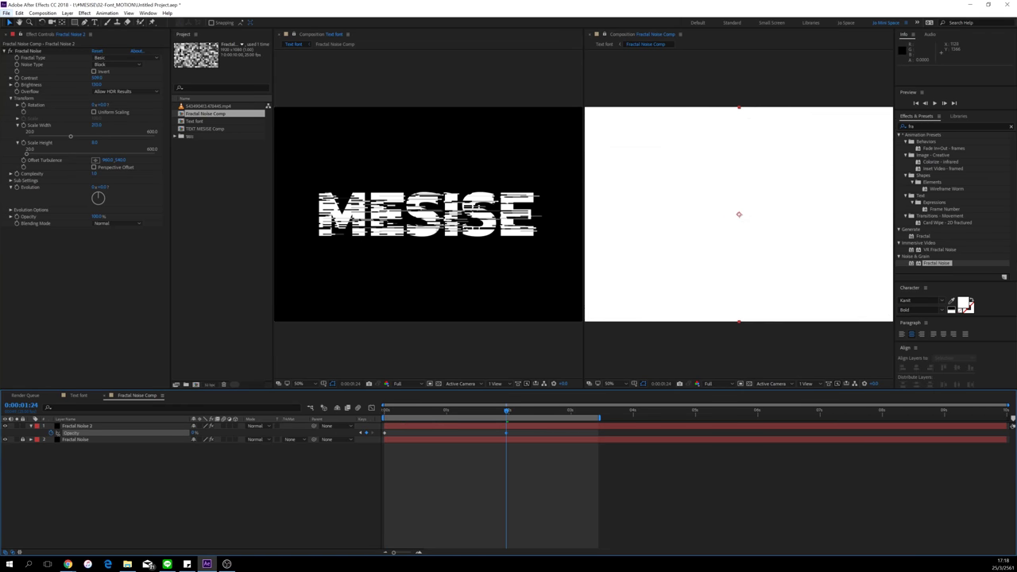
pyautogui.click(490, 481)
# Step: Scrub through the opacity fade, set the Fractal Noise 2 layer's blend mode to Multiply, and preview the comp
pyautogui.moveTo(414, 412); pyautogui.dragTo(465, 422)
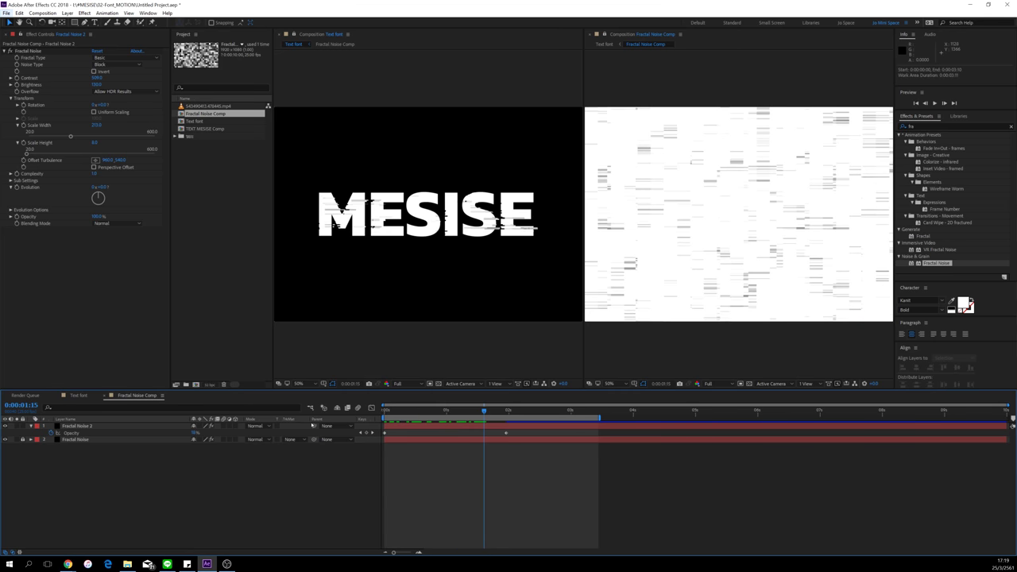
pyautogui.click(255, 426)
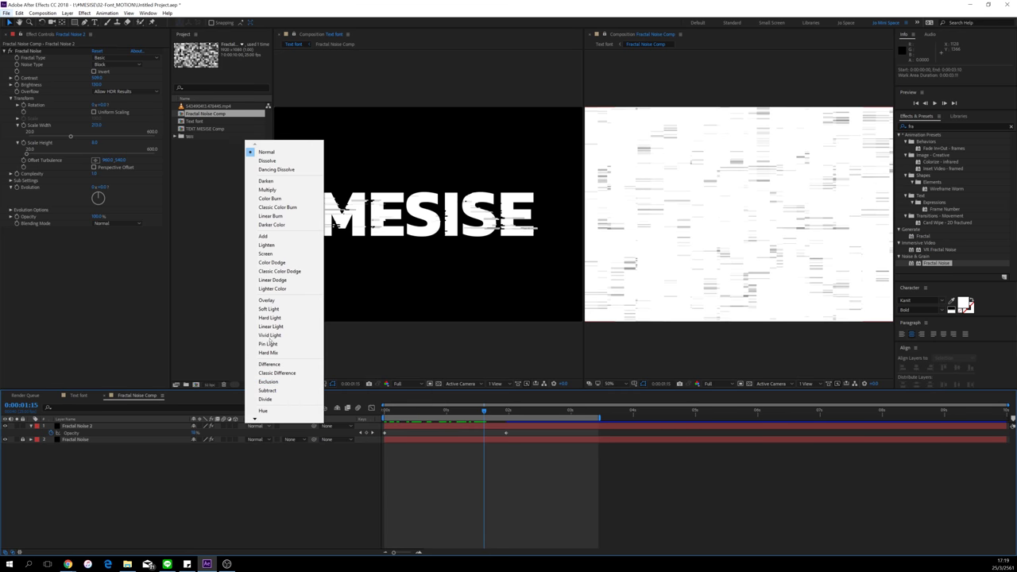
pyautogui.click(265, 190)
pyautogui.press('space')
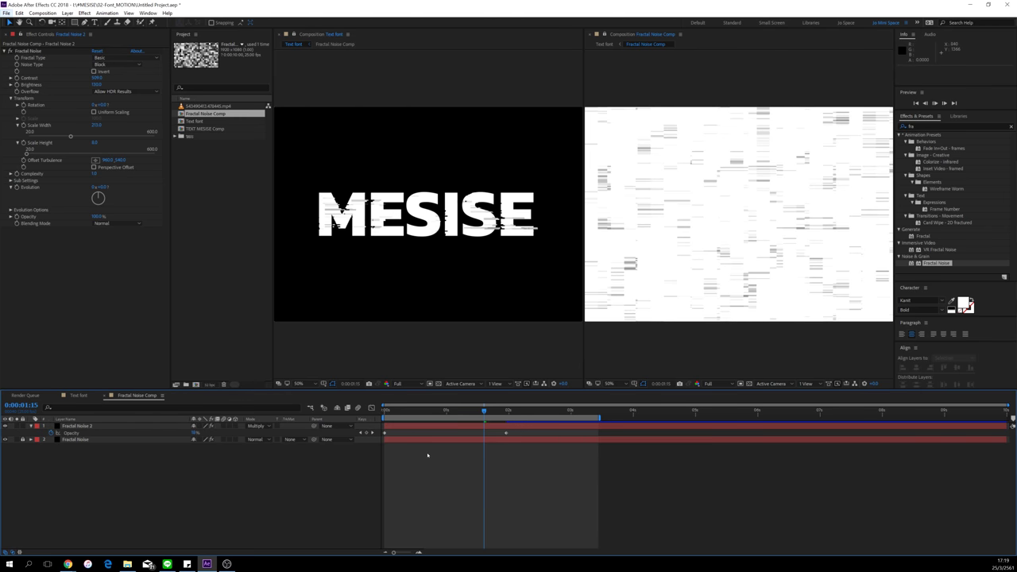
pyautogui.press('space')
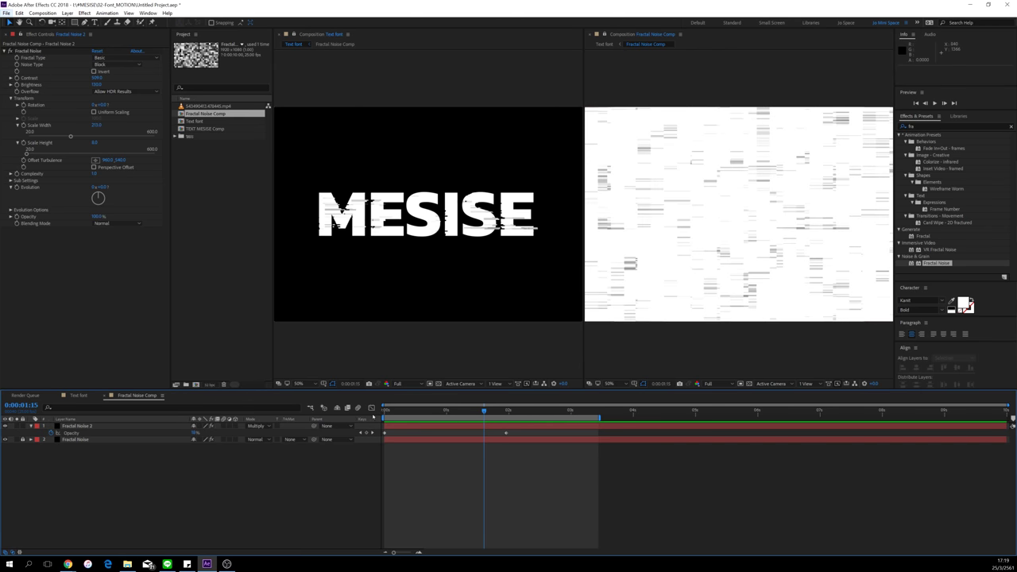
# Step: Play the Text font composition and scrub back to 0:00:01:05 to check the displaced MESISE title
pyautogui.click(78, 395)
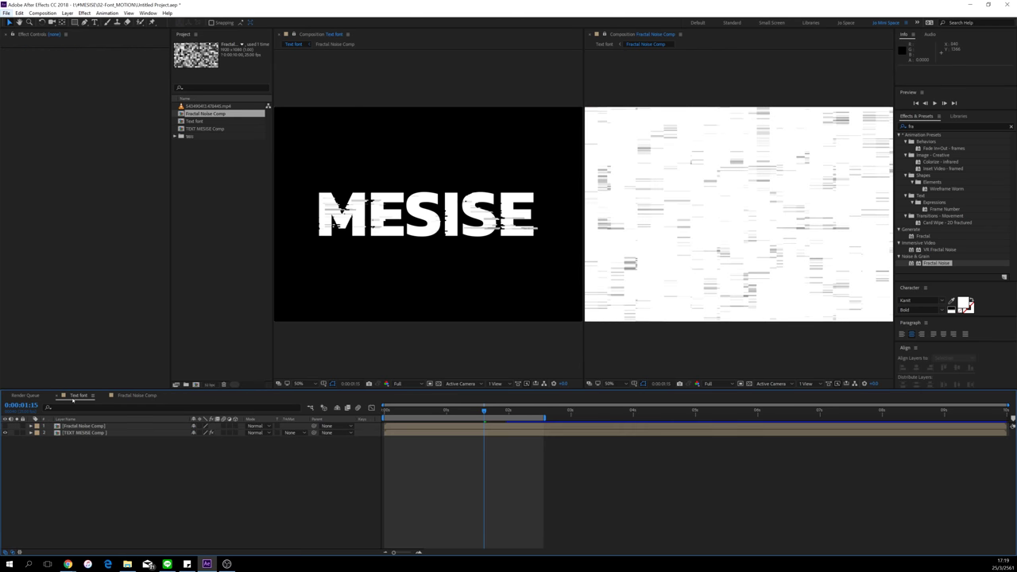
pyautogui.press('space')
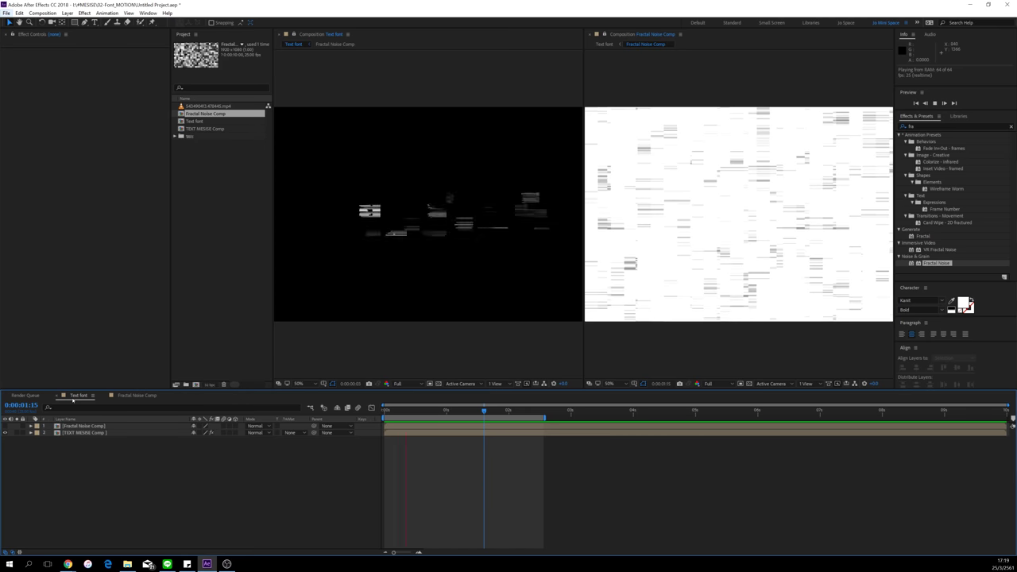
pyautogui.press('space')
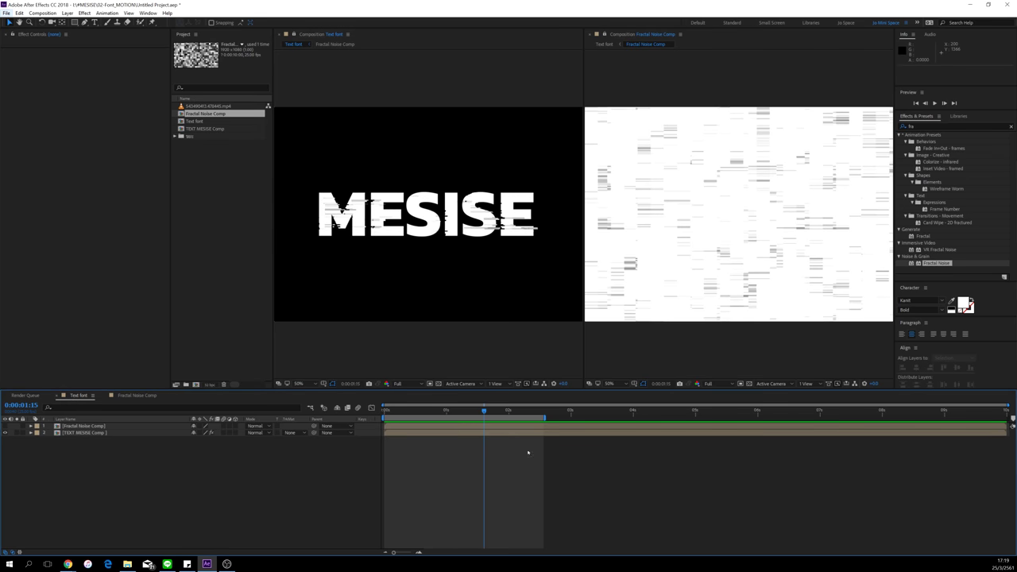
pyautogui.moveTo(484, 410); pyautogui.dragTo(458, 411)
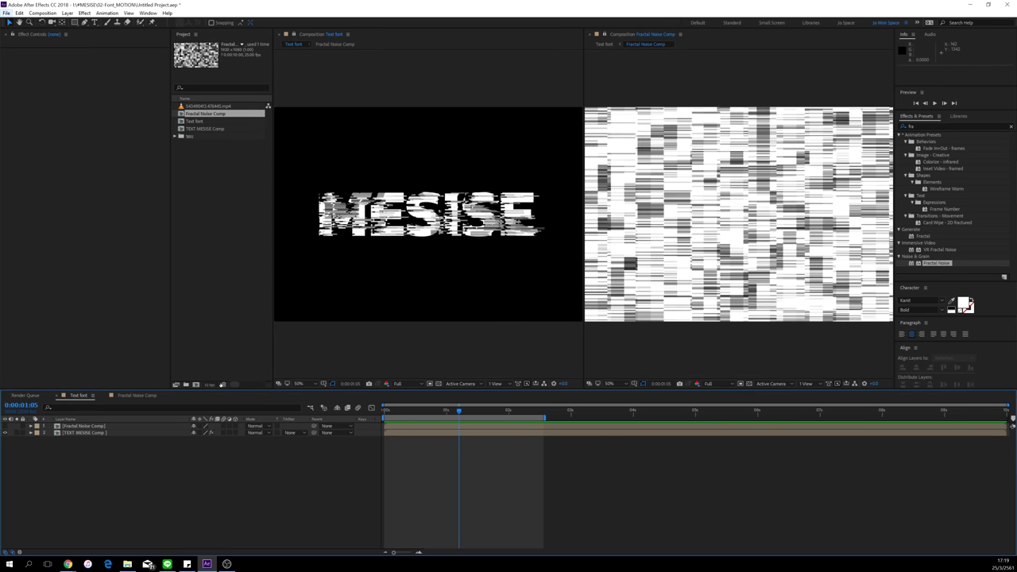
# Step: In Fractal Noise Comp, keyframe Fractal Noise 2's Evolution from 0 at 0:00:00:00 to 2 revolutions at 0:00:03:00
pyautogui.click(145, 395)
pyautogui.click(124, 427)
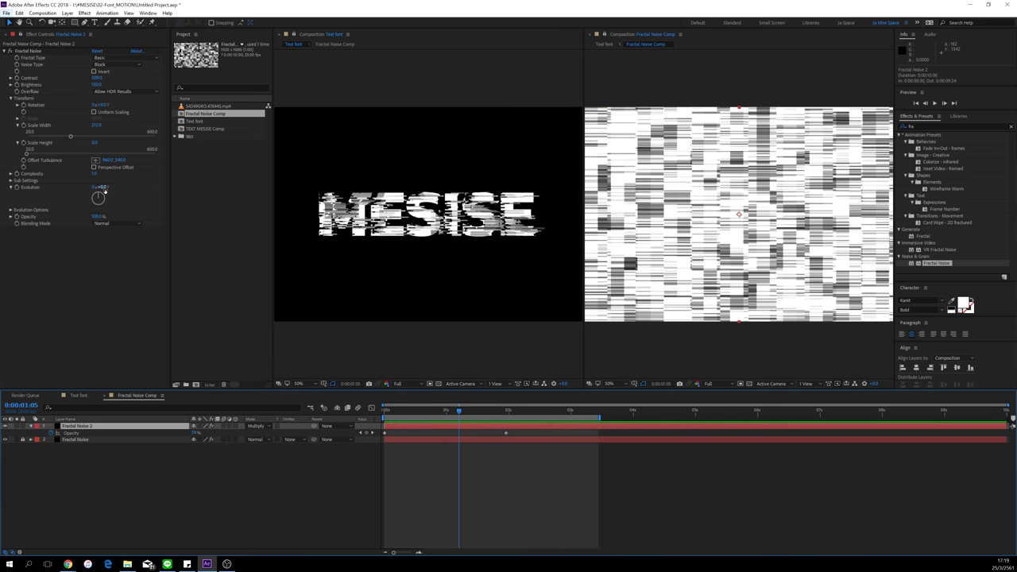
pyautogui.moveTo(104, 186); pyautogui.dragTo(247, 199)
pyautogui.hotkey('ctrl', 'z')
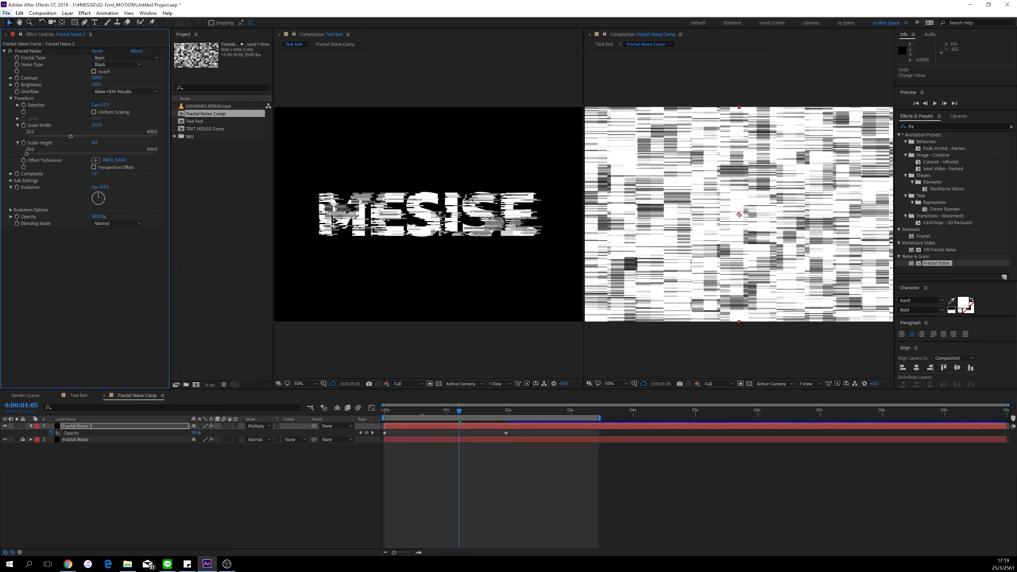
pyautogui.click(384, 412)
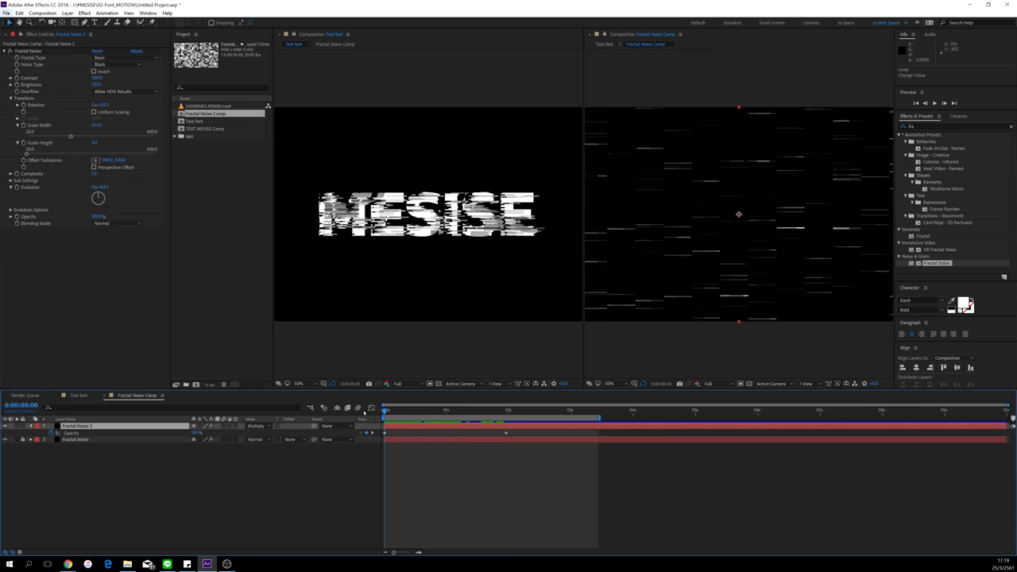
pyautogui.click(19, 188)
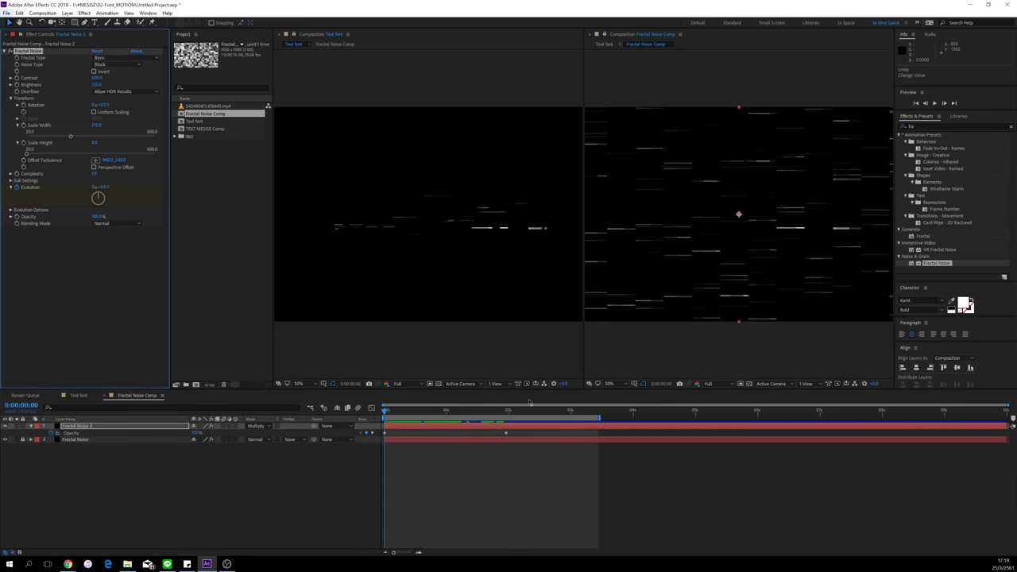
pyautogui.moveTo(522, 410); pyautogui.dragTo(572, 414)
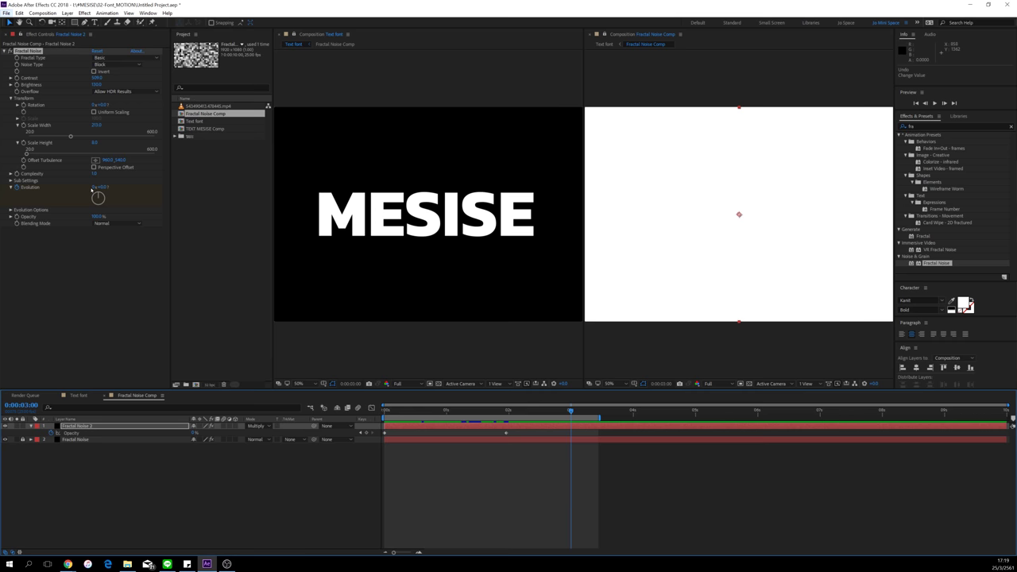
pyautogui.click(95, 188)
pyautogui.write('2')
pyautogui.press('Return')
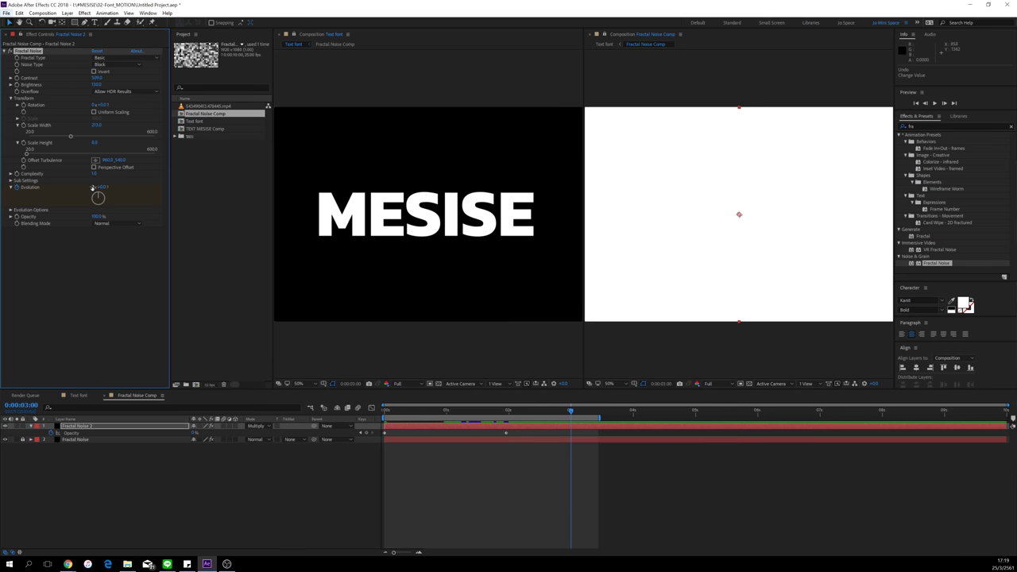
# Step: Preview the Text font composition with the evolving noise and scrub to 0:00:01:18
pyautogui.click(78, 395)
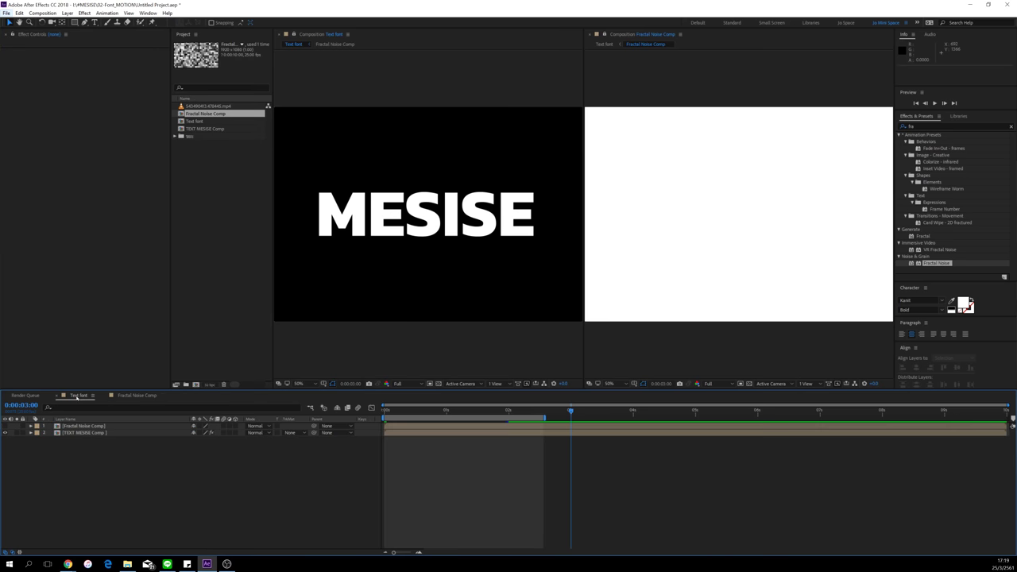
pyautogui.press('space')
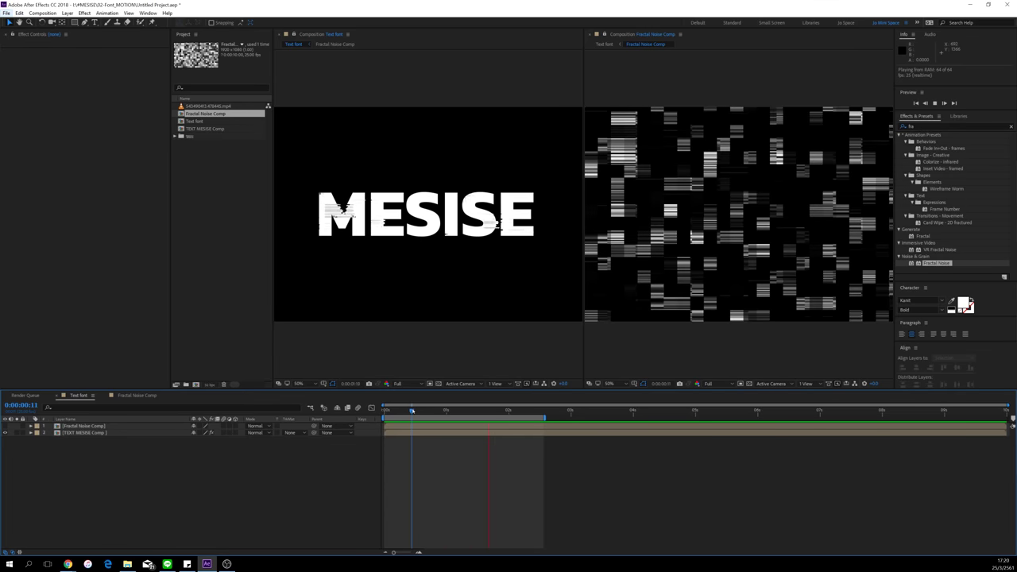
pyautogui.press('space')
pyautogui.moveTo(413, 411); pyautogui.dragTo(491, 411)
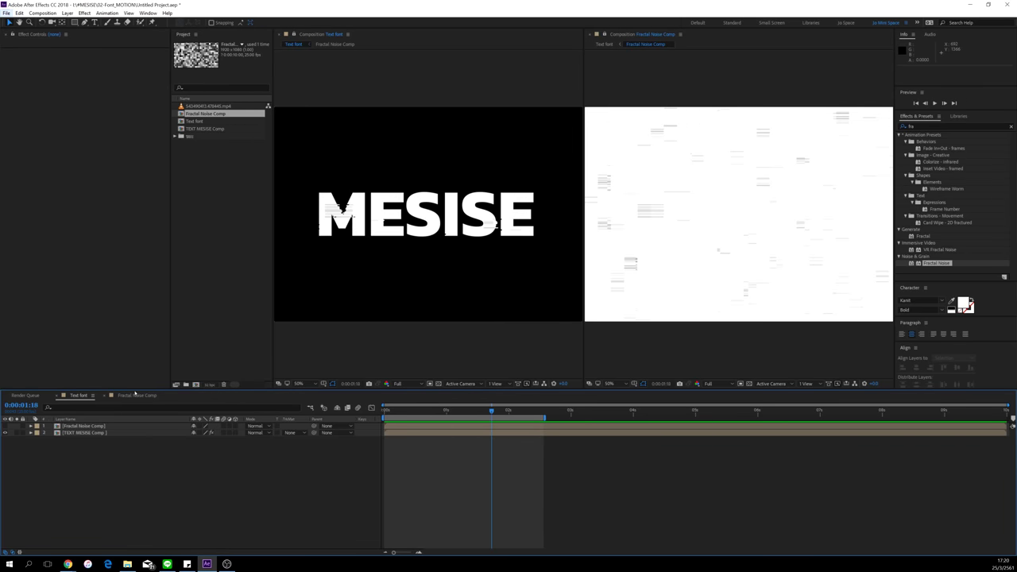
# Step: Scrub the first second of Fractal Noise Comp to examine how its noise layers affect the title
pyautogui.click(137, 395)
pyautogui.click(510, 427)
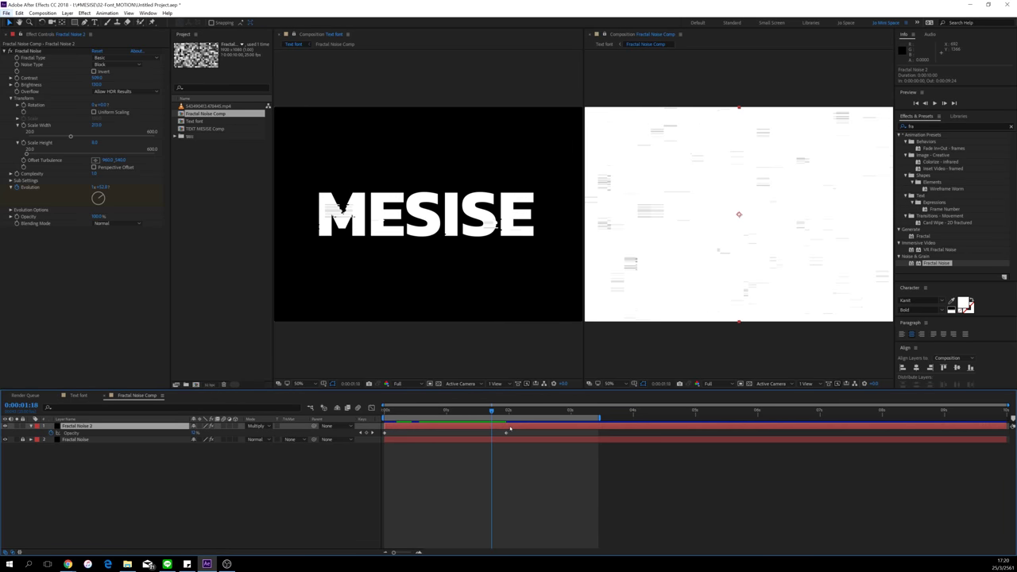
pyautogui.moveTo(388, 412); pyautogui.dragTo(445, 413)
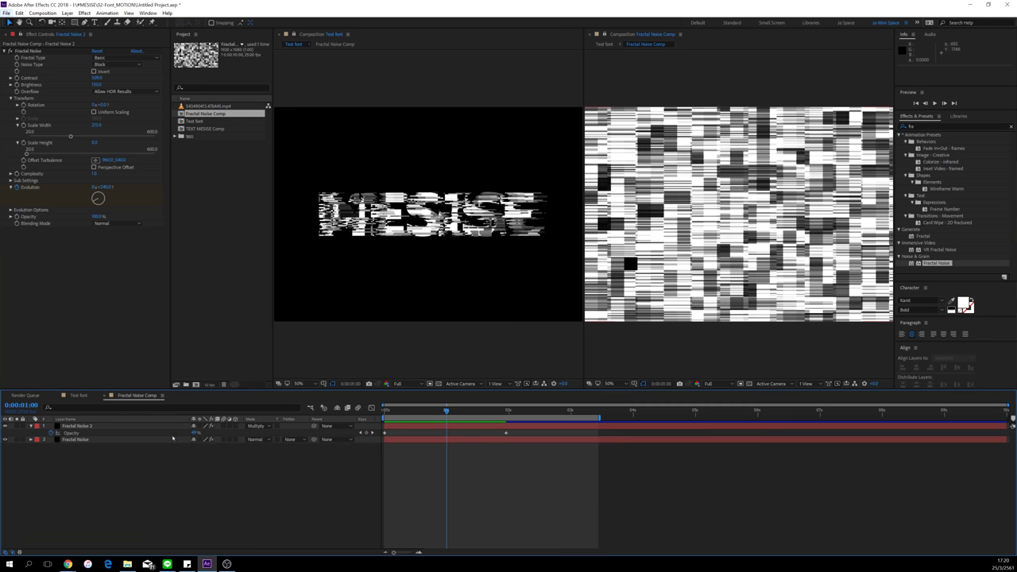
pyautogui.moveTo(399, 412); pyautogui.dragTo(435, 414)
# Step: Apply Fast Box Blur to the lower Fractal Noise layer and set its Blur Radius to 10
pyautogui.click(450, 439)
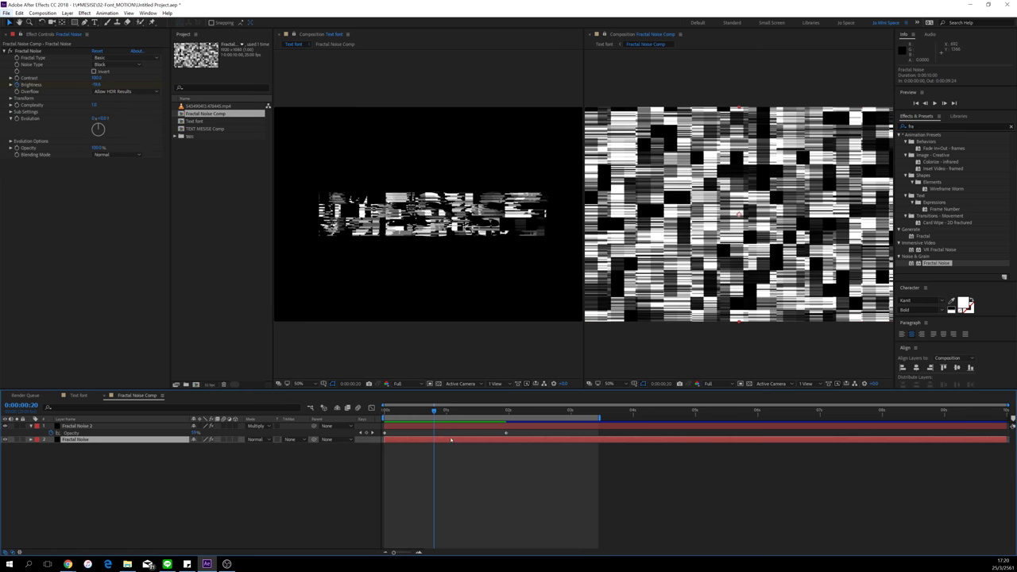
pyautogui.click(1011, 127)
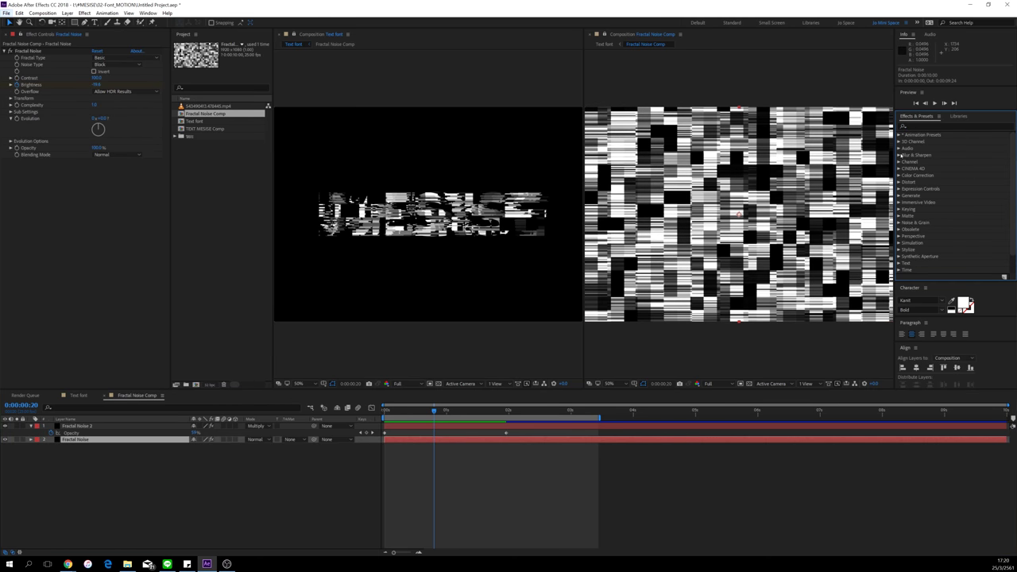
pyautogui.click(899, 155)
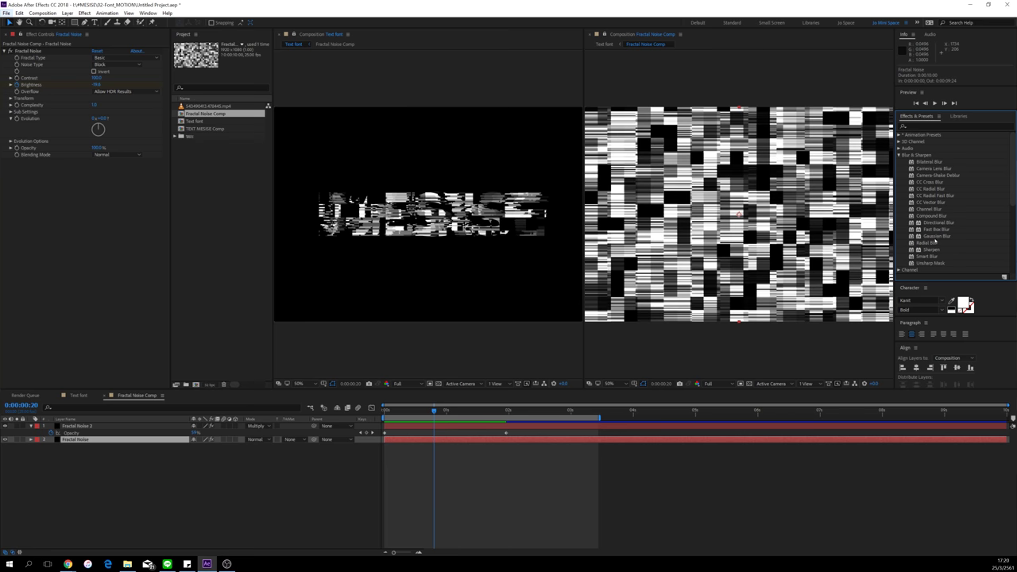
pyautogui.moveTo(935, 229); pyautogui.dragTo(477, 441)
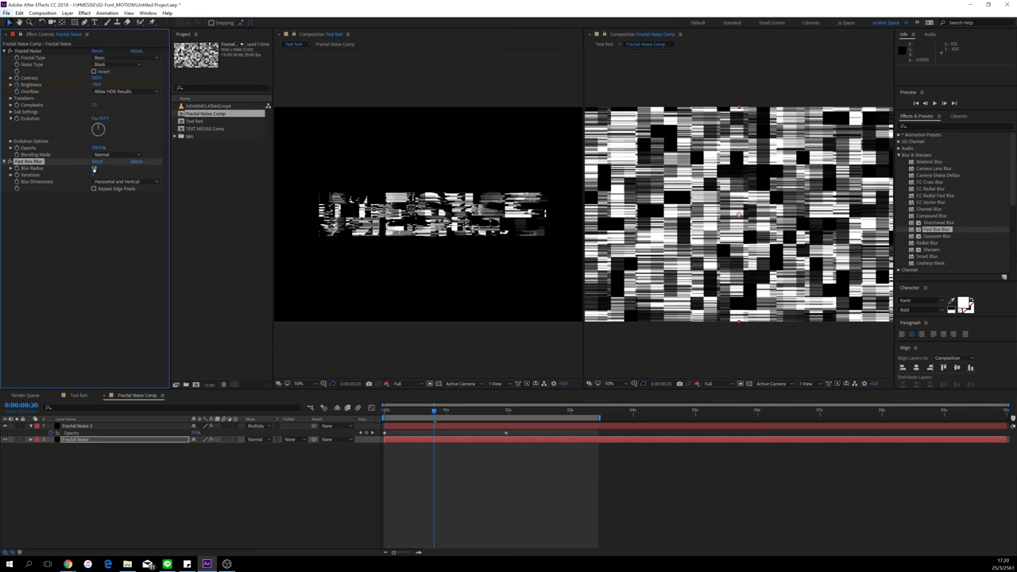
pyautogui.scroll(1, 445, 209)
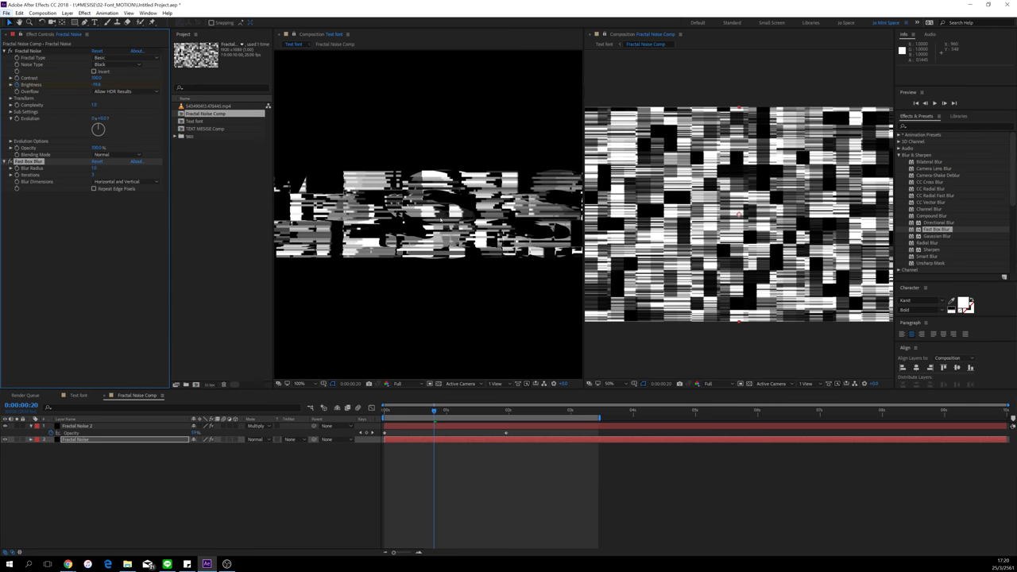
pyautogui.scroll(2, 629, 215)
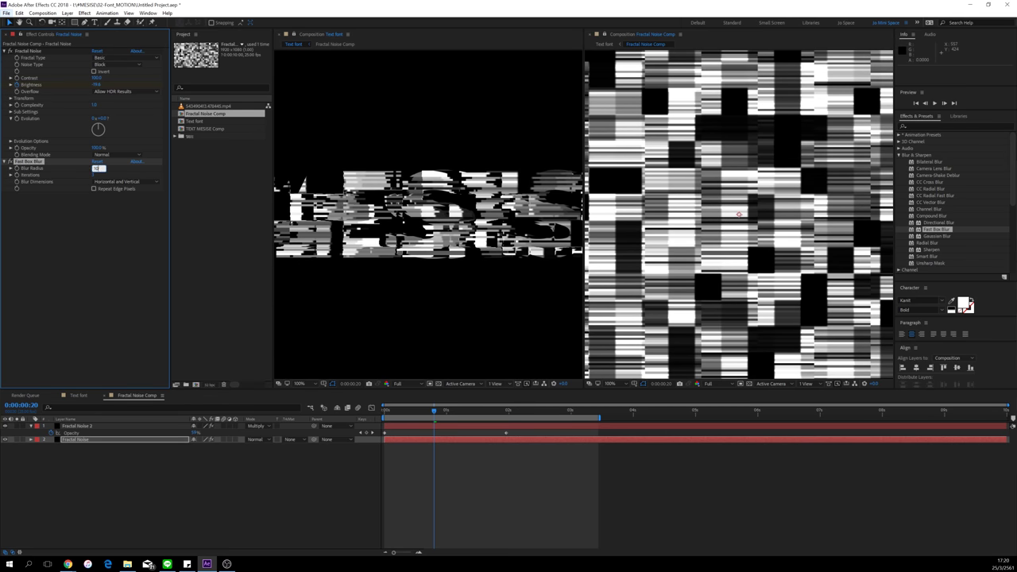
pyautogui.press('Return')
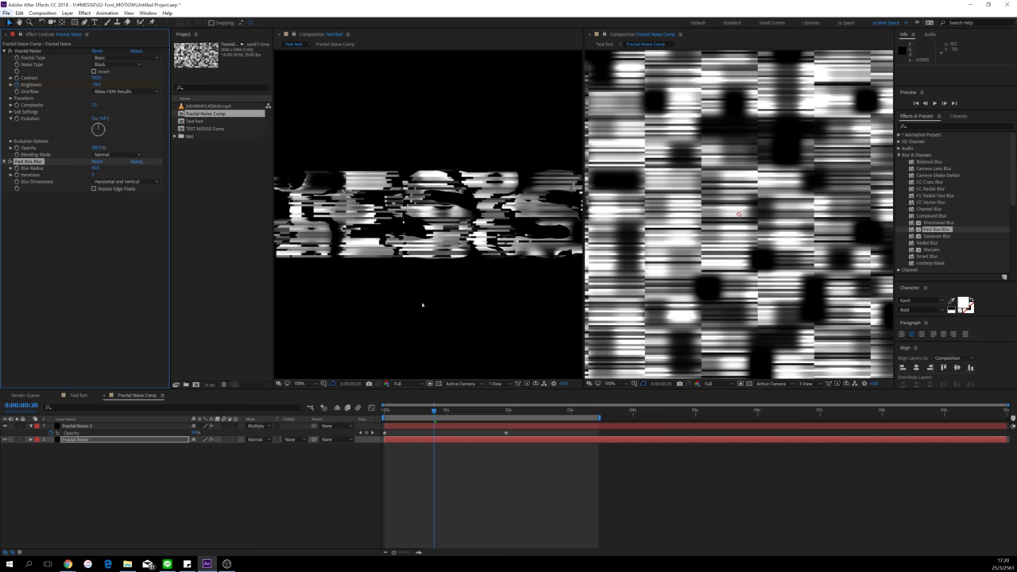
# Step: Preview the Text font composition with the blurred noise, scrub Fractal Noise Comp, and stop at 0:00:01:04
pyautogui.click(78, 395)
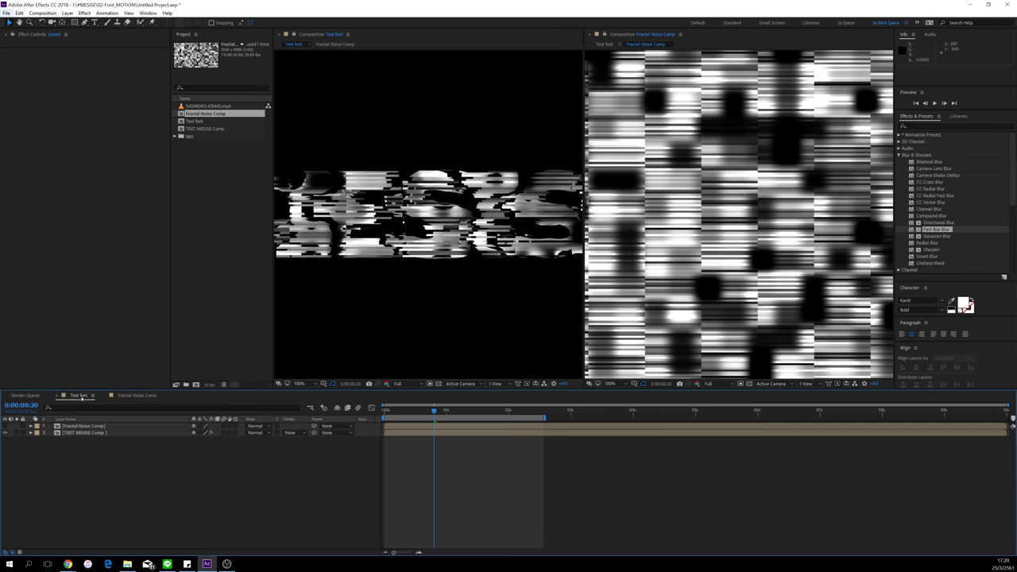
pyautogui.scroll(-2, 362, 358)
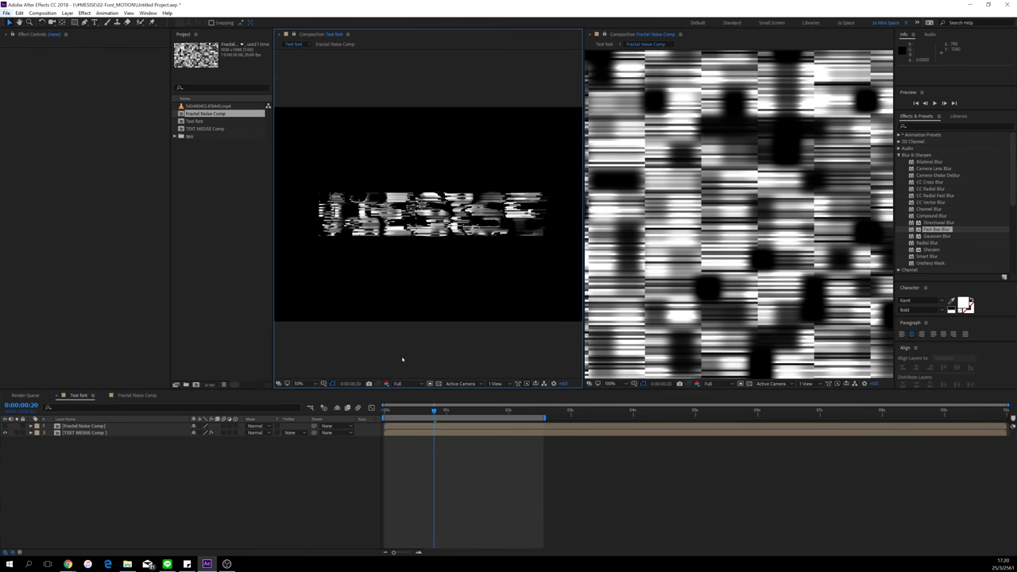
pyautogui.press('space')
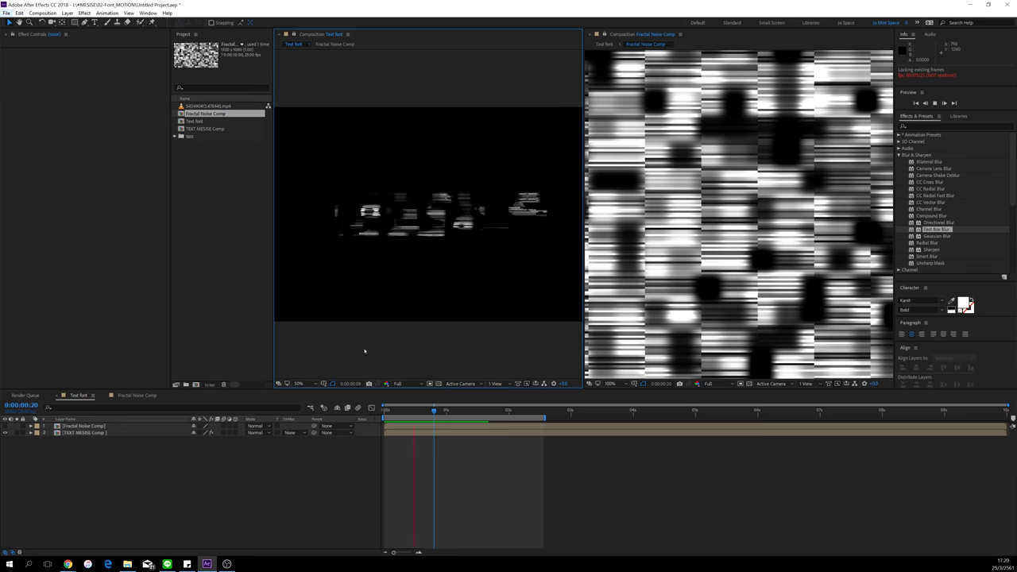
pyautogui.click(137, 395)
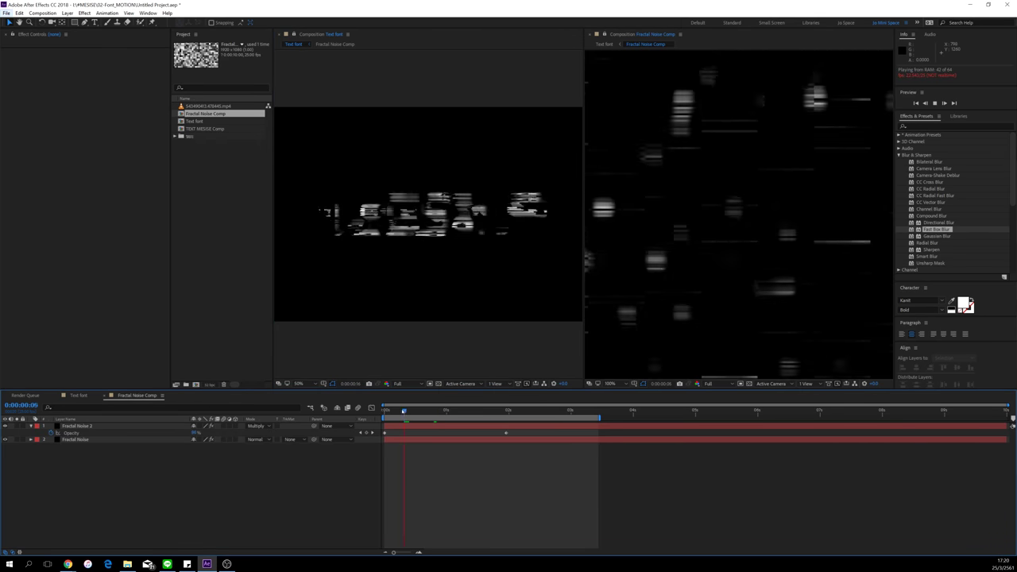
pyautogui.moveTo(435, 416); pyautogui.dragTo(459, 439)
pyautogui.click(83, 395)
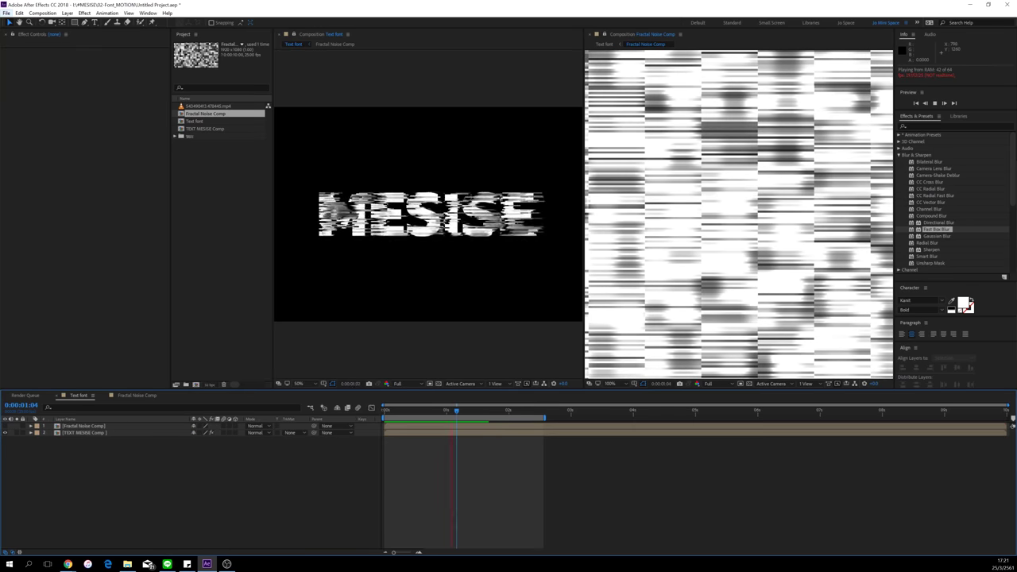
pyautogui.moveTo(408, 414); pyautogui.dragTo(390, 415)
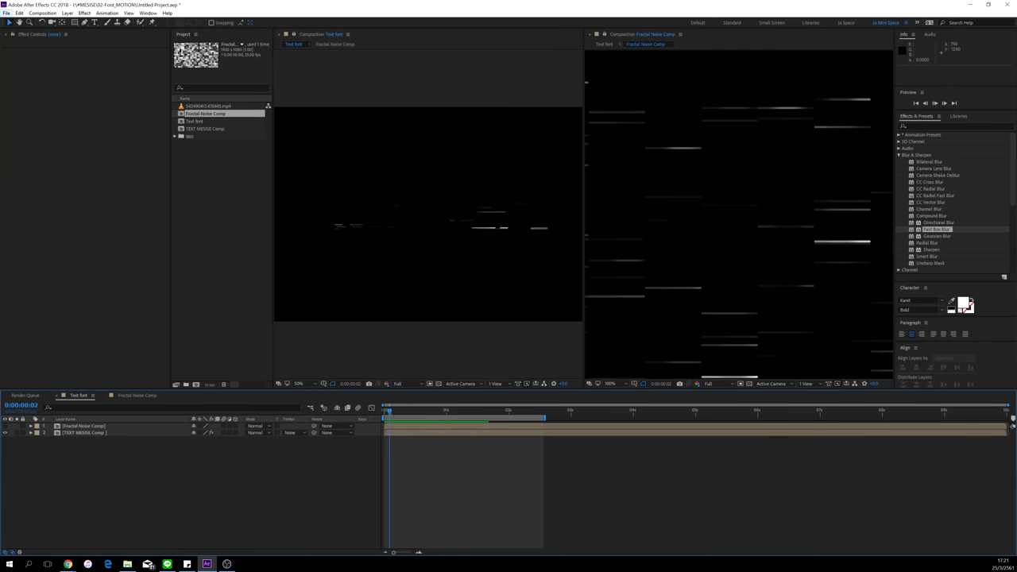
pyautogui.press('space')
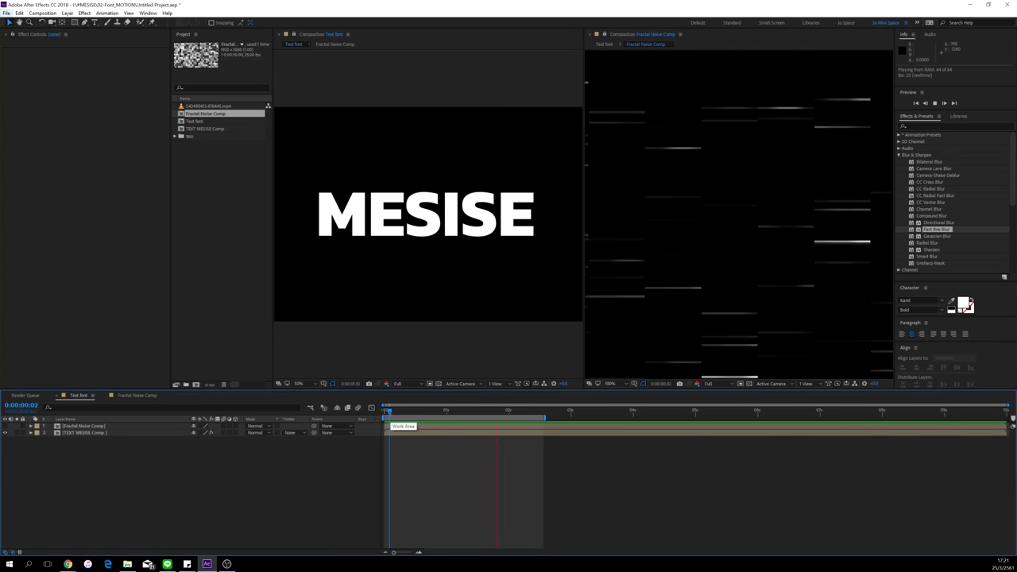
pyautogui.press('space')
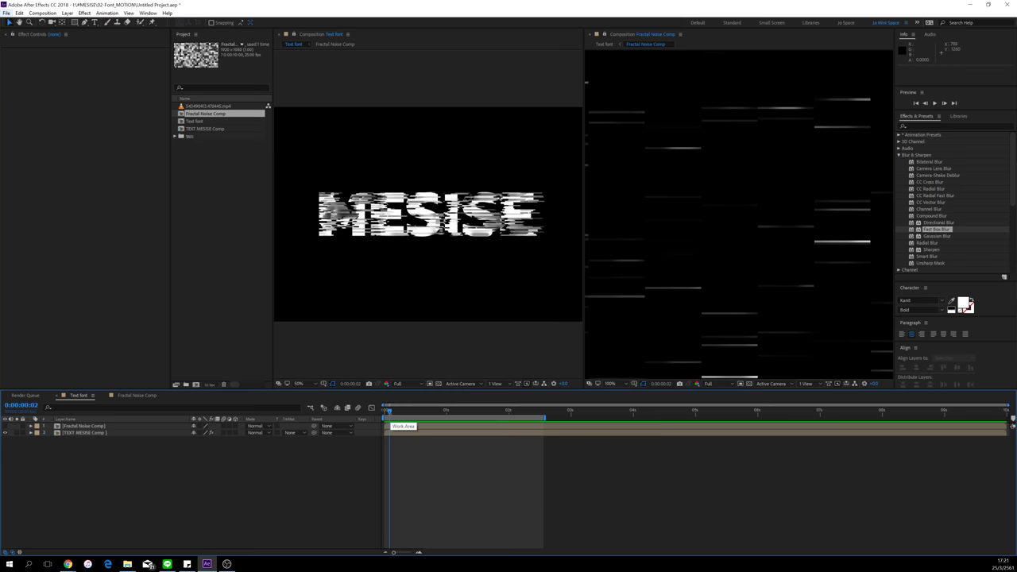
pyautogui.moveTo(389, 414); pyautogui.dragTo(456, 412)
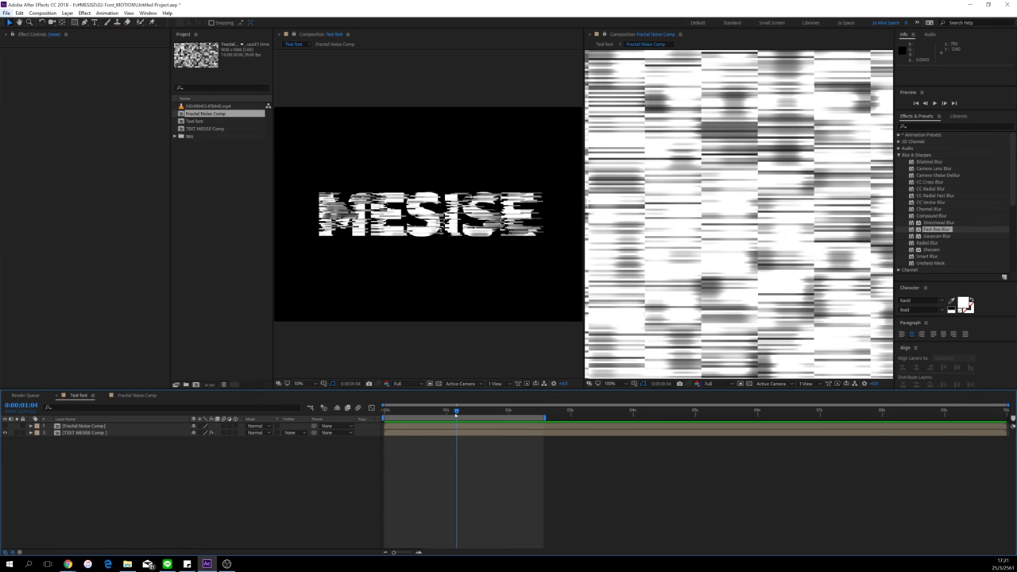
# Step: In Fractal Noise Comp, set the Fast Box Blur radius on the lower Fractal Noise layer to 2
pyautogui.click(139, 396)
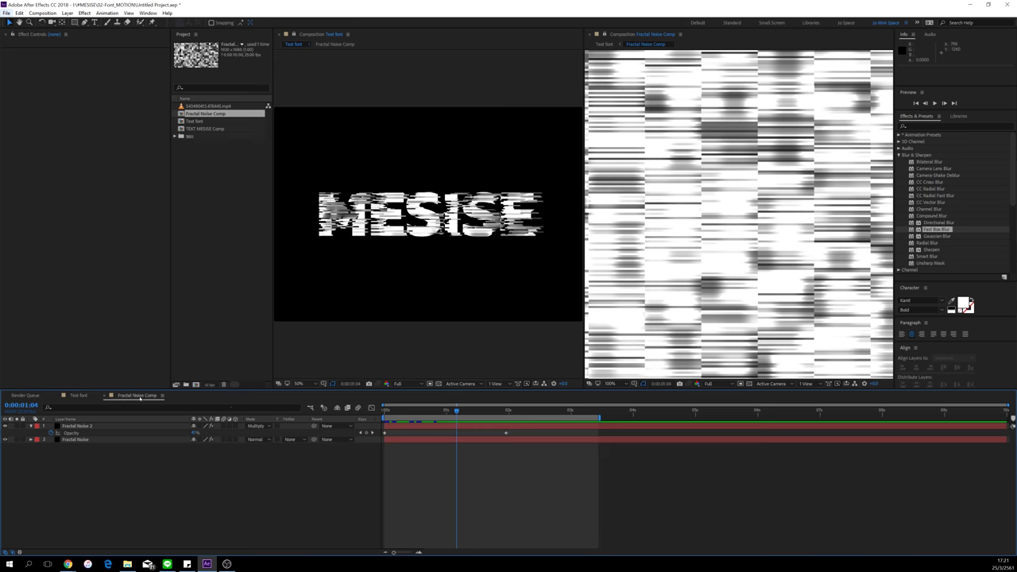
pyautogui.click(487, 427)
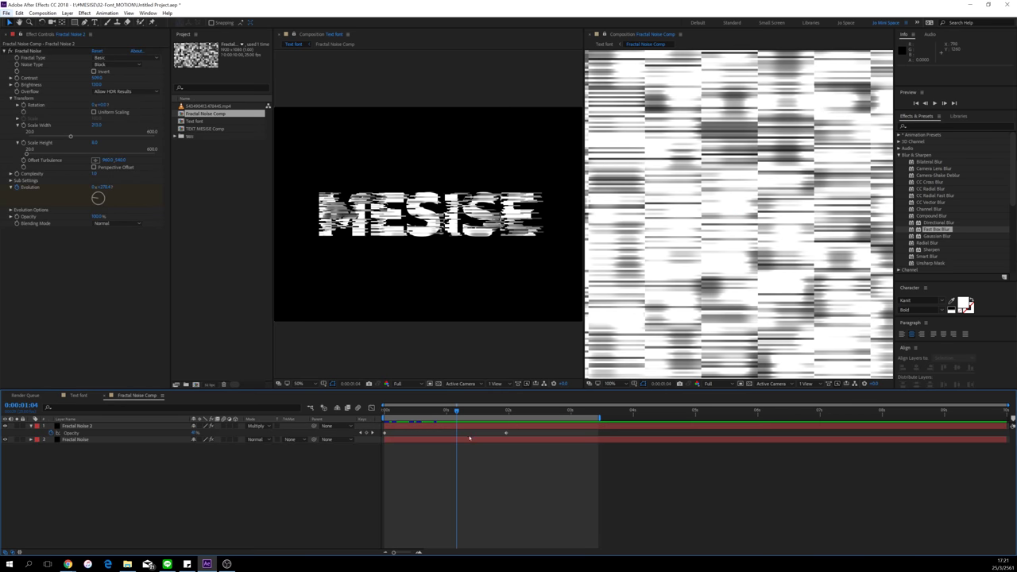
pyautogui.click(469, 439)
pyautogui.click(96, 169)
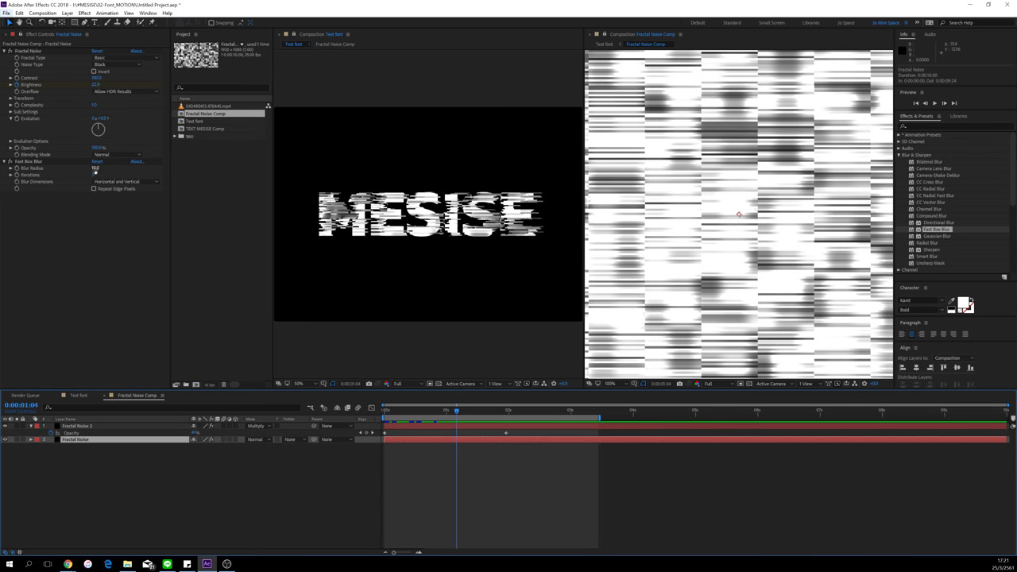
pyautogui.write('2')
pyautogui.press('Return')
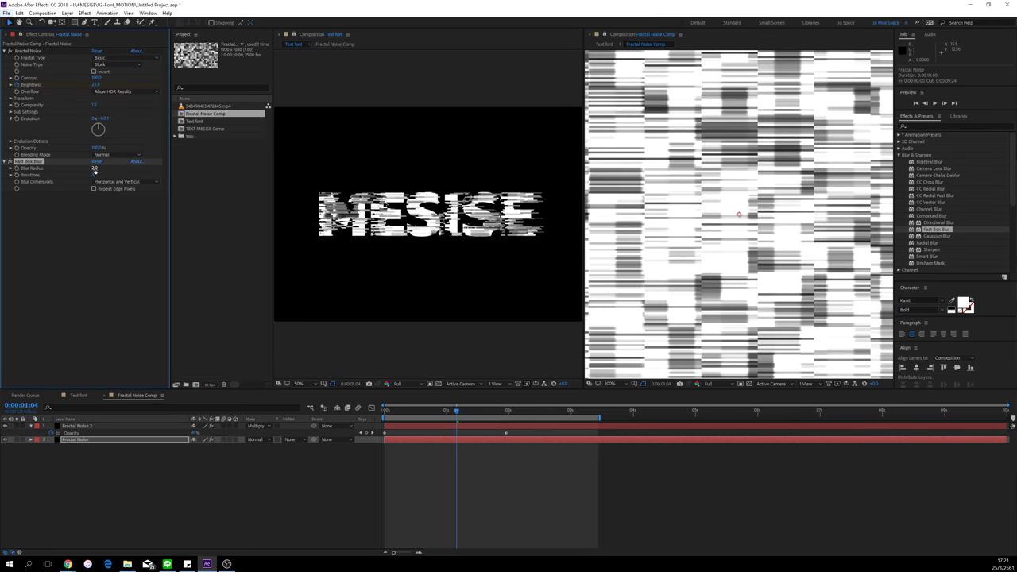
# Step: Keyframe Fractal Noise 2's Rotation from 0 at 0:00:00:00 to 1 revolution at 0:00:03:00 and reveal the layer's keyframes
pyautogui.click(413, 427)
pyautogui.moveTo(395, 411); pyautogui.dragTo(368, 419)
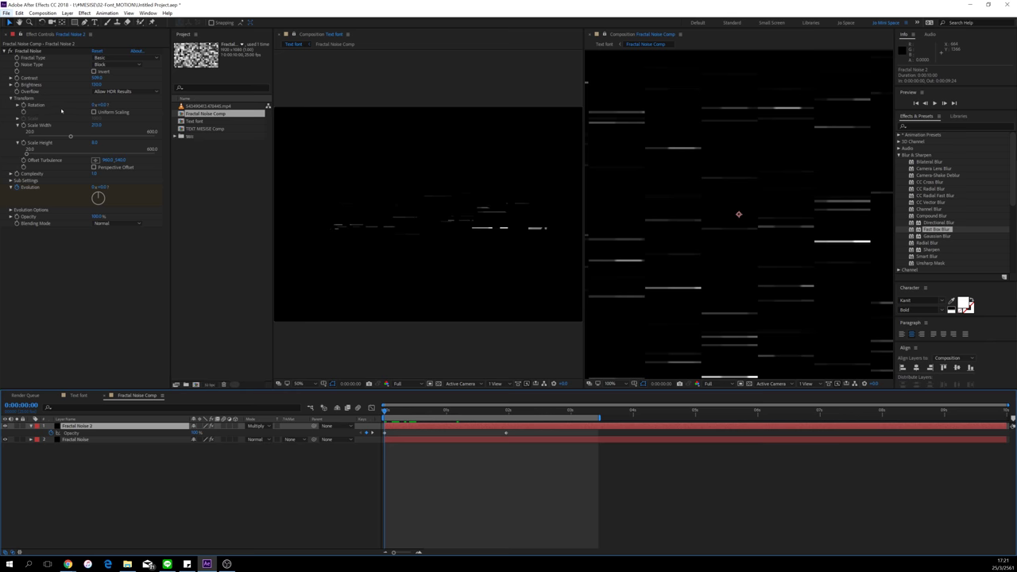
pyautogui.click(23, 106)
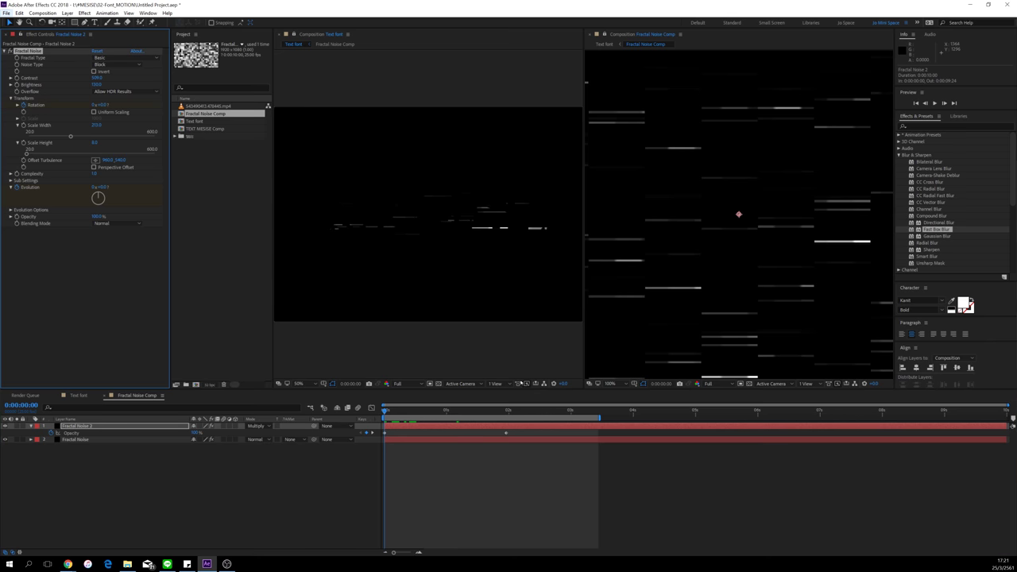
pyautogui.click(570, 412)
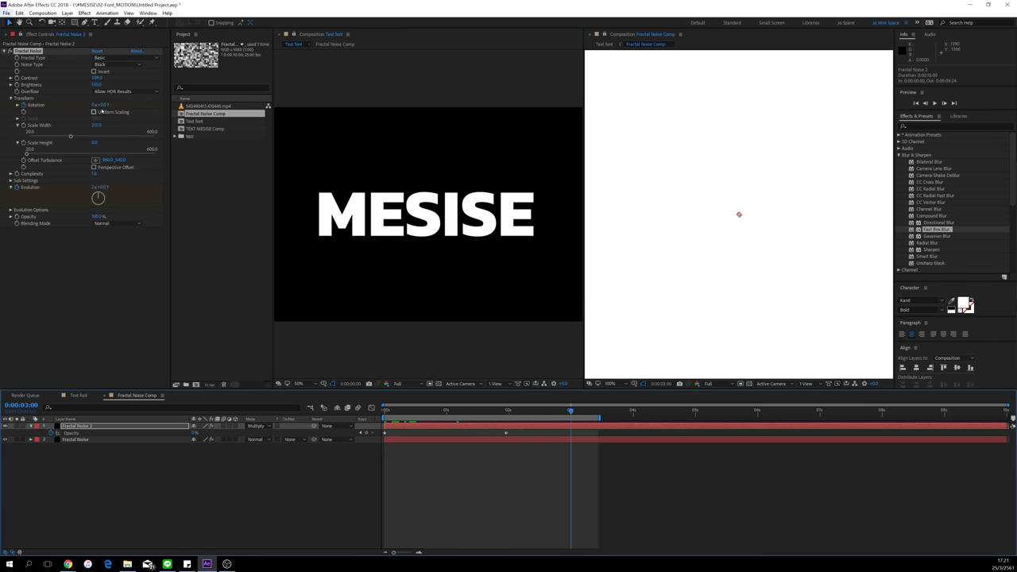
pyautogui.click(95, 105)
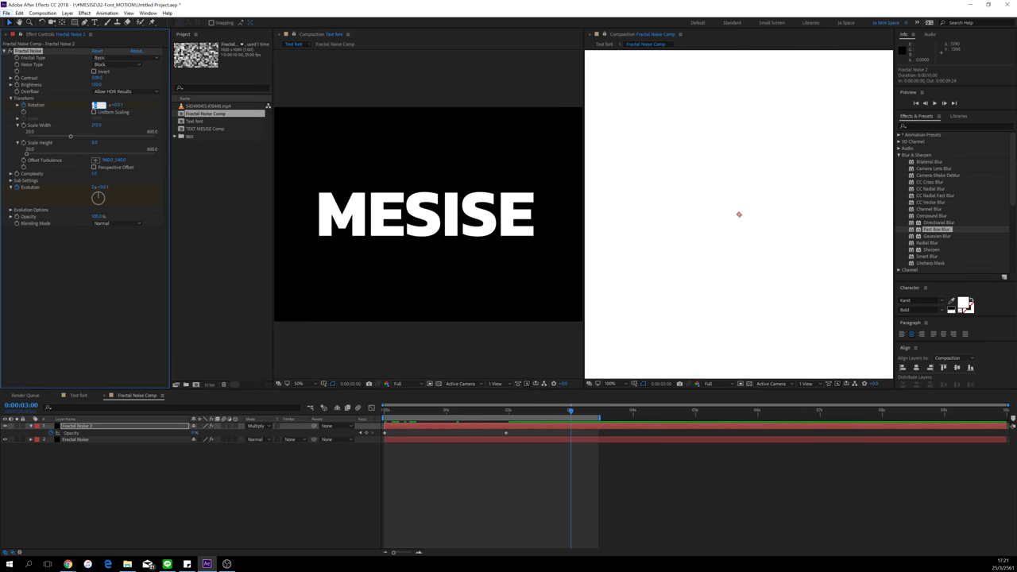
pyautogui.press('Return')
pyautogui.press('u')
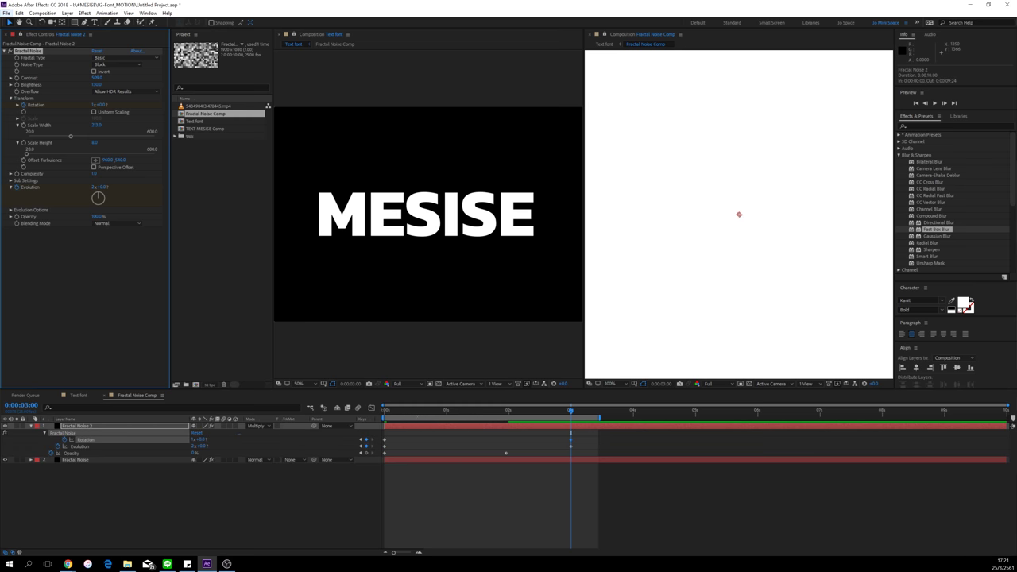
# Step: Play the Text font composition from its start with the rotating noise and scrub to 0:00:00:24
pyautogui.click(79, 395)
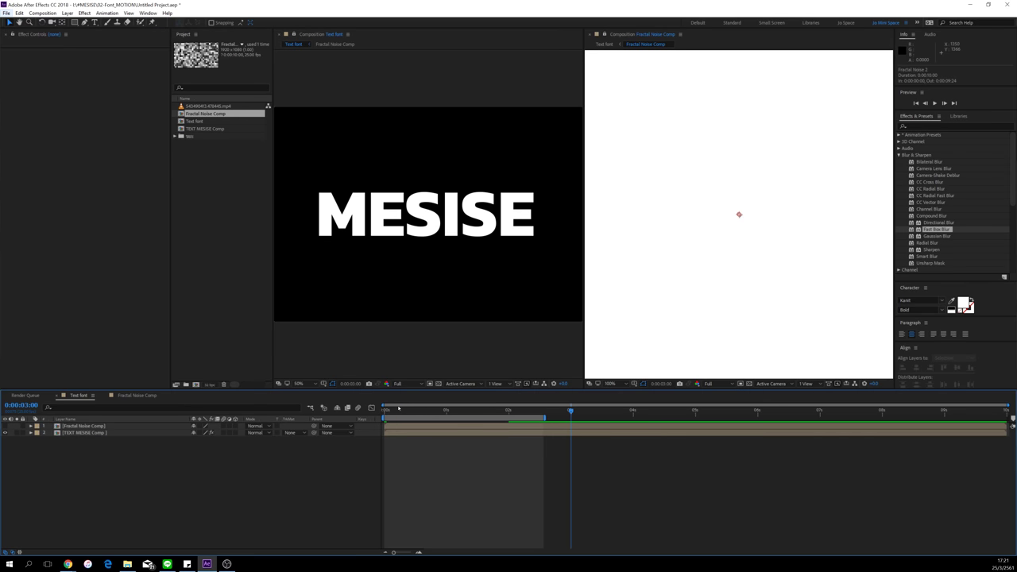
pyautogui.moveTo(393, 411); pyautogui.dragTo(387, 413)
pyautogui.press('space')
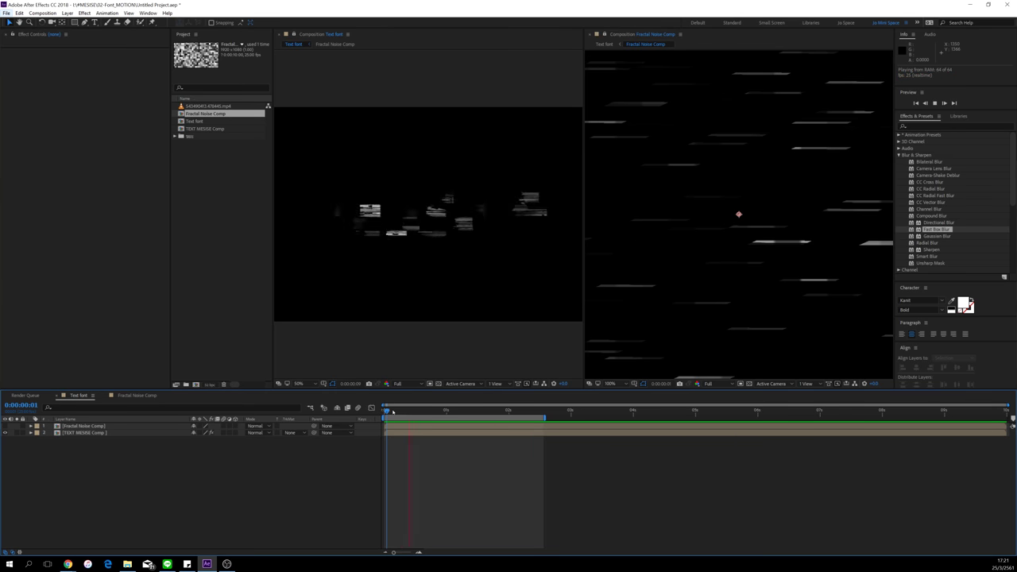
pyautogui.click(442, 411)
pyautogui.moveTo(442, 411); pyautogui.dragTo(444, 412)
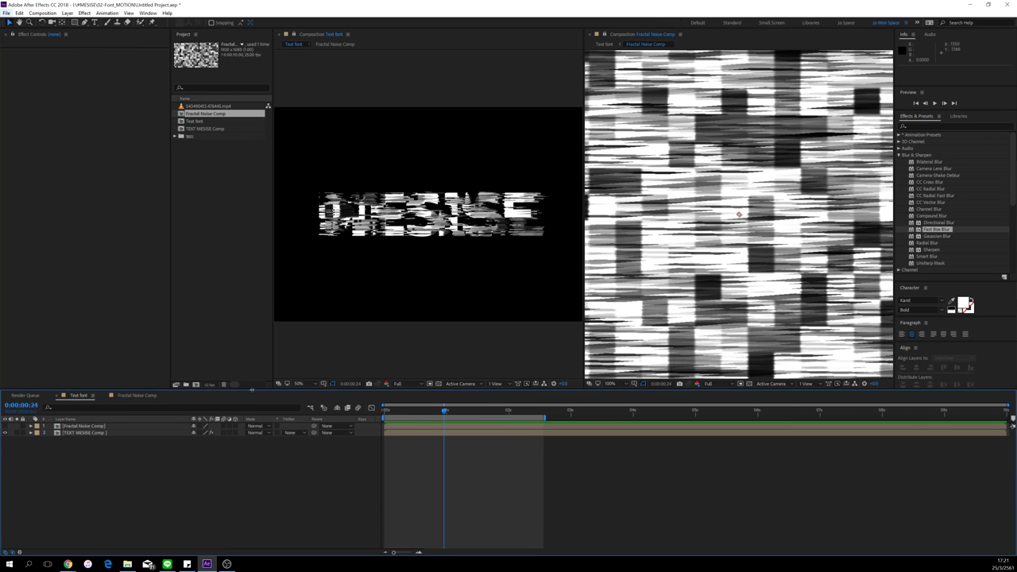
# Step: Examine the whole noise frame in Fractal Noise Comp by scrubbing to 0:00:01:06 and playing the animation
pyautogui.click(137, 394)
pyautogui.press(',')
pyautogui.press(',')
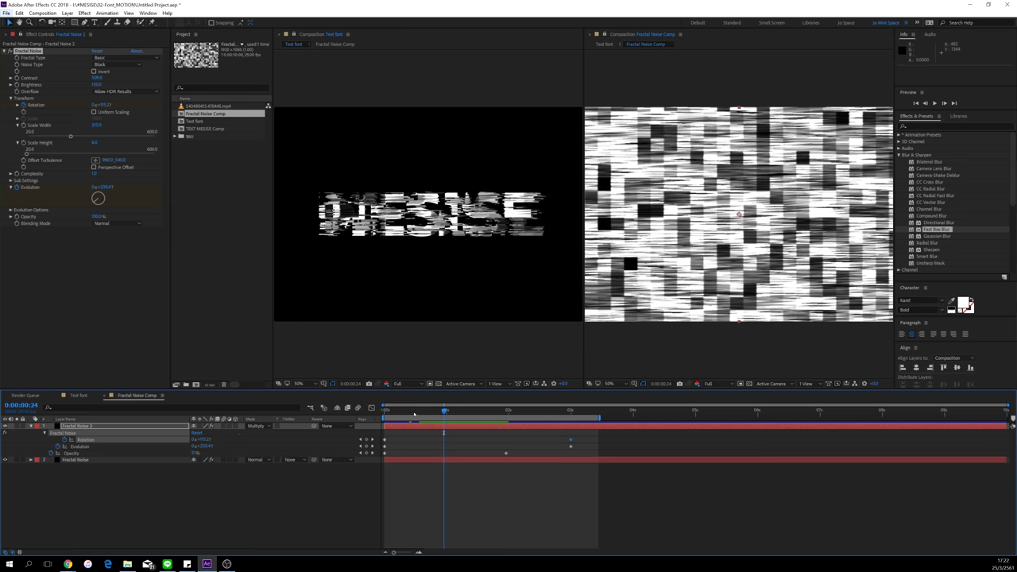
pyautogui.moveTo(413, 412); pyautogui.dragTo(461, 414)
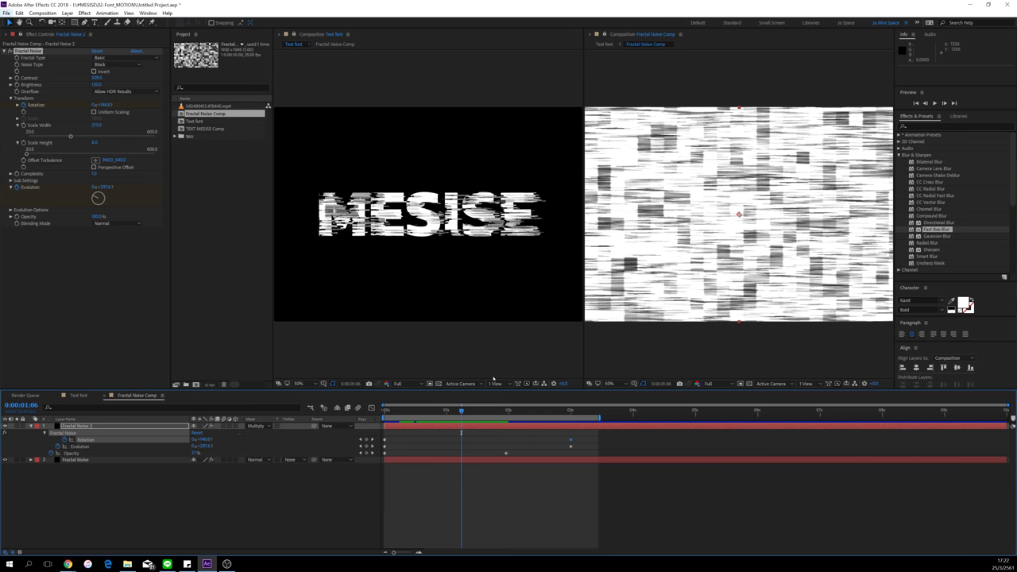
pyautogui.click(475, 499)
pyautogui.press('space')
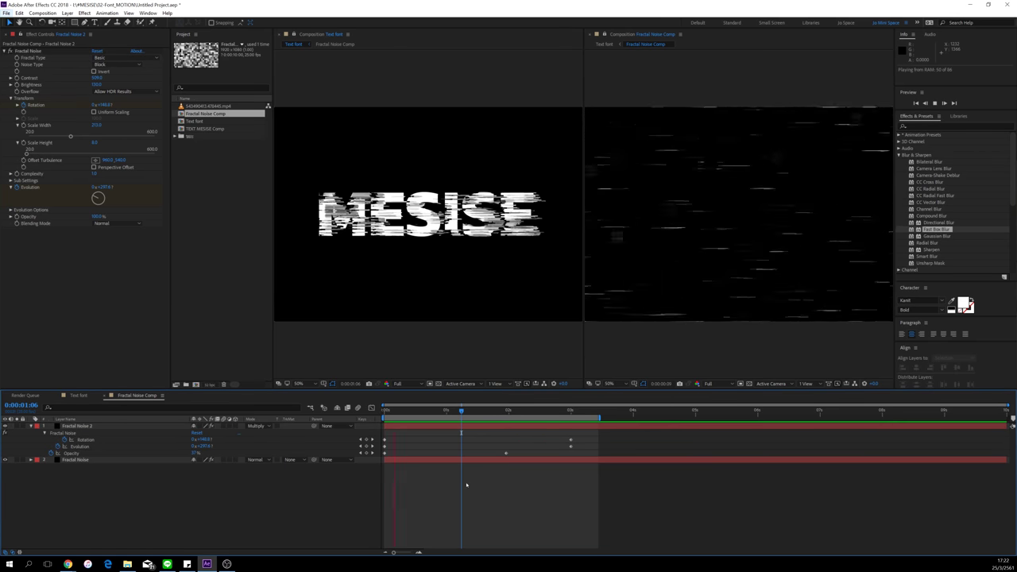
pyautogui.press('space')
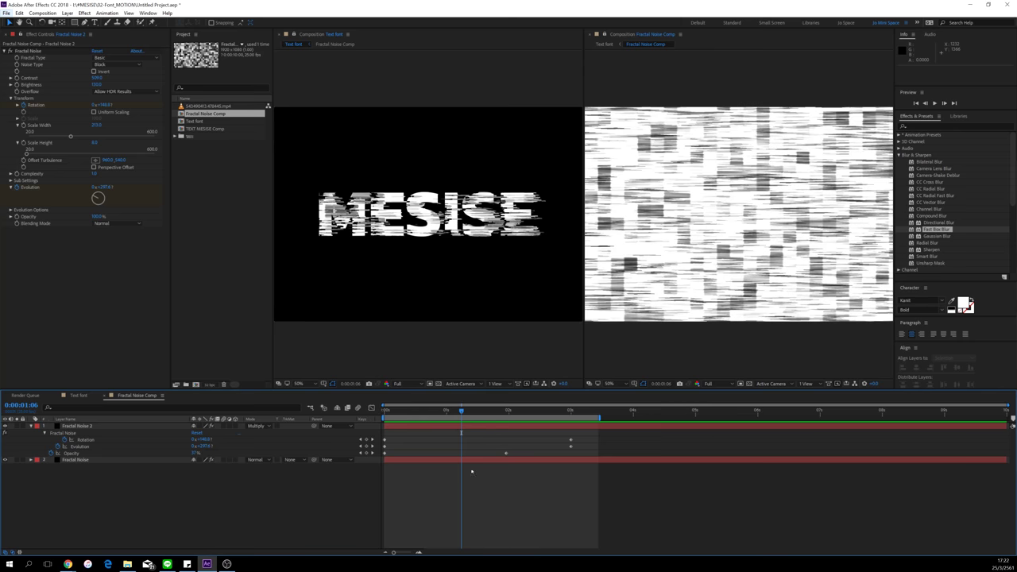
# Step: Replay the Text font composition and scrub to 0:00:01:07 to check the title's distortion
pyautogui.click(487, 333)
pyautogui.press('space')
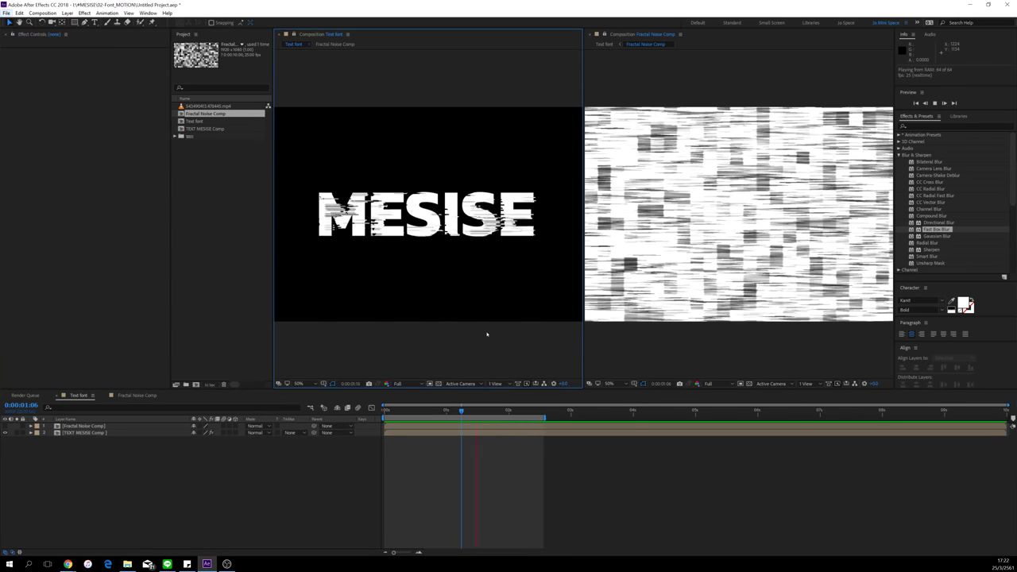
pyautogui.press('space')
pyautogui.moveTo(436, 412); pyautogui.dragTo(464, 412)
# Step: Apply Colorama to the TEXT MESISE Comp layer, move it above Set Matte, and scrub the title to 0:00:01:10
pyautogui.click(125, 433)
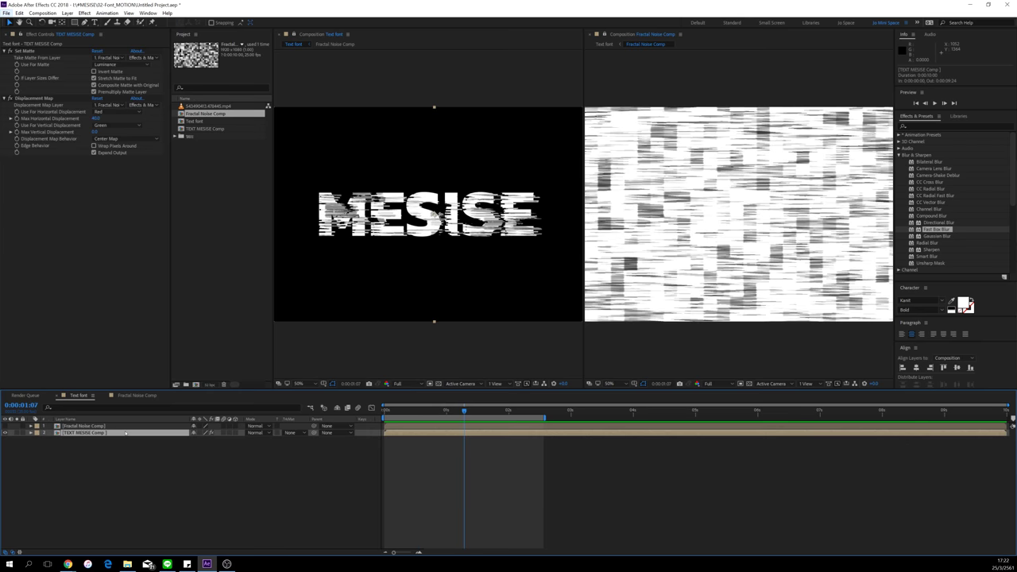
pyautogui.click(99, 289)
pyautogui.hotkey('ctrl', 'space')
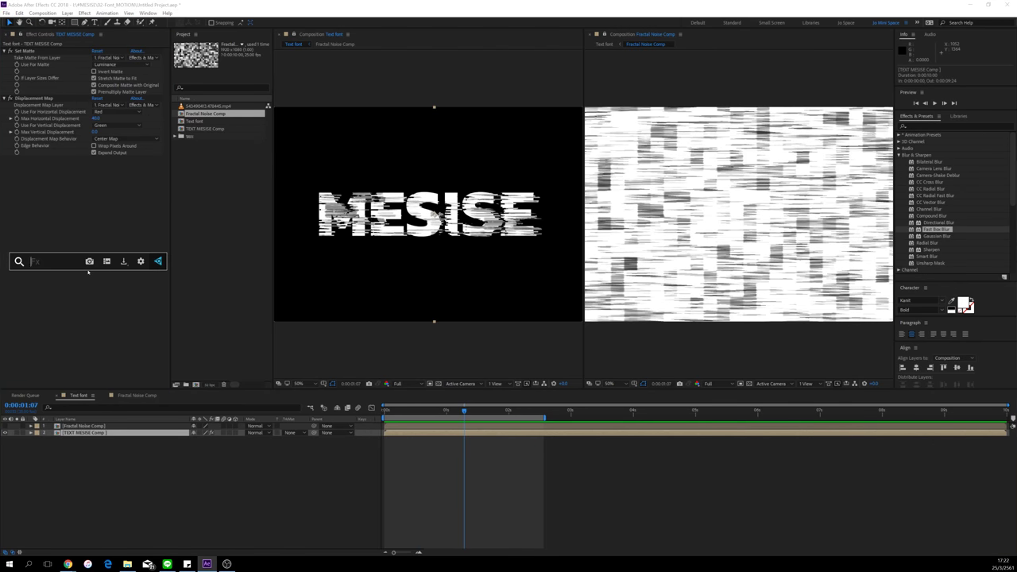
pyautogui.write('color')
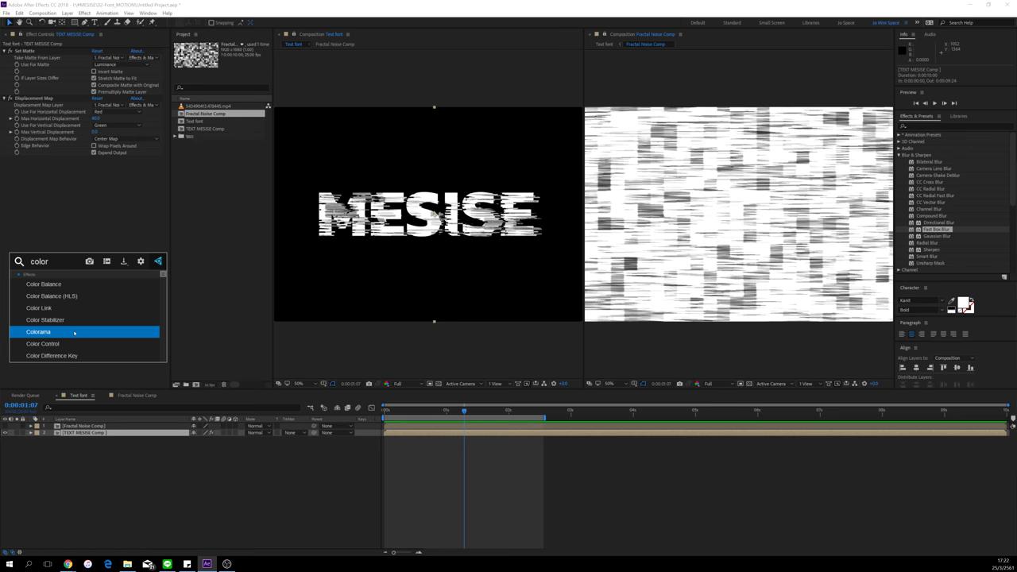
pyautogui.click(72, 333)
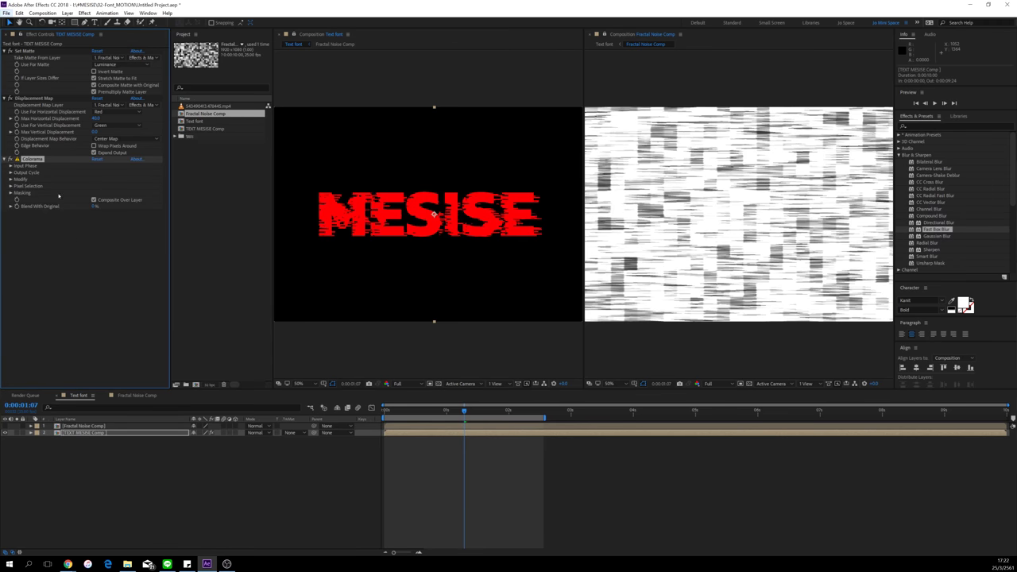
pyautogui.moveTo(37, 159); pyautogui.dragTo(39, 51)
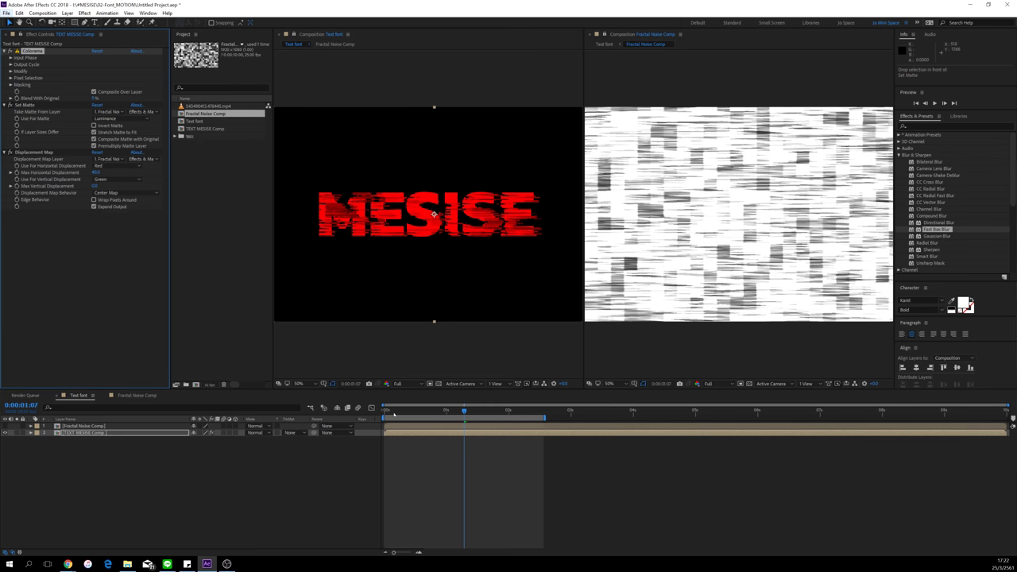
pyautogui.moveTo(385, 411); pyautogui.dragTo(471, 412)
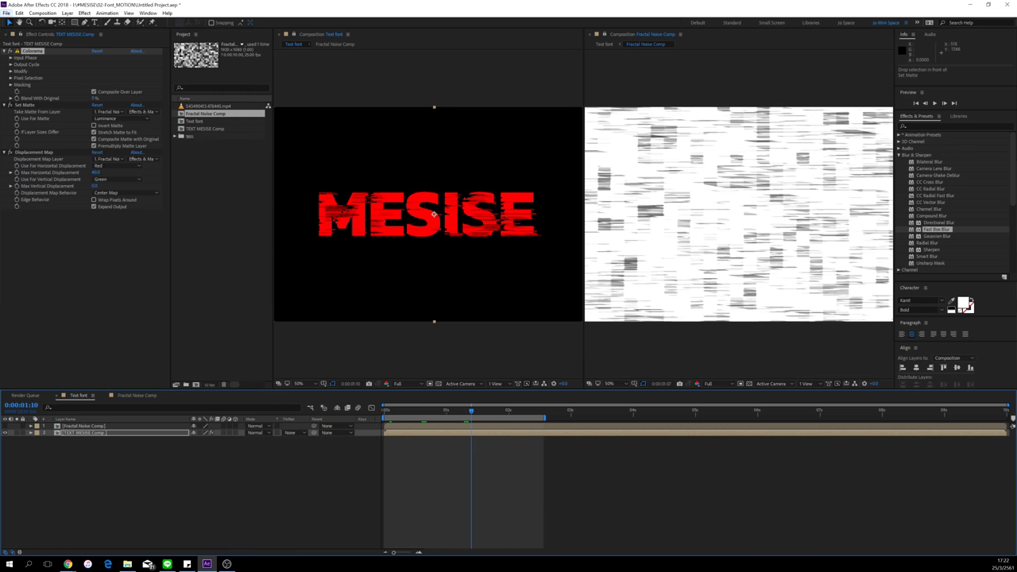
# Step: Set Colorama's Add Phase to the Fractal Noise Comp layer with Effects & Masks as its source, and return to 0:00:00:00
pyautogui.click(10, 58)
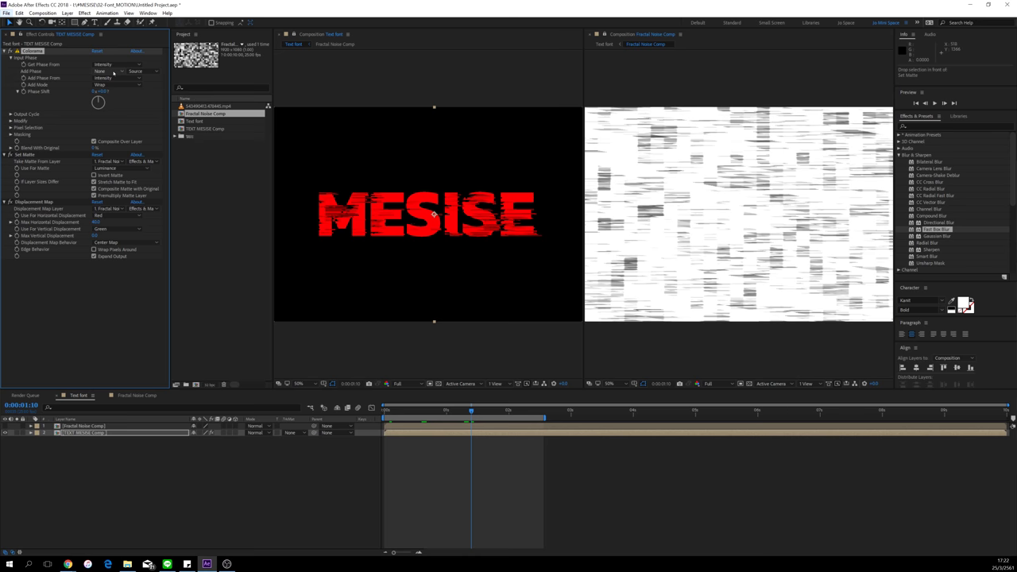
pyautogui.click(114, 71)
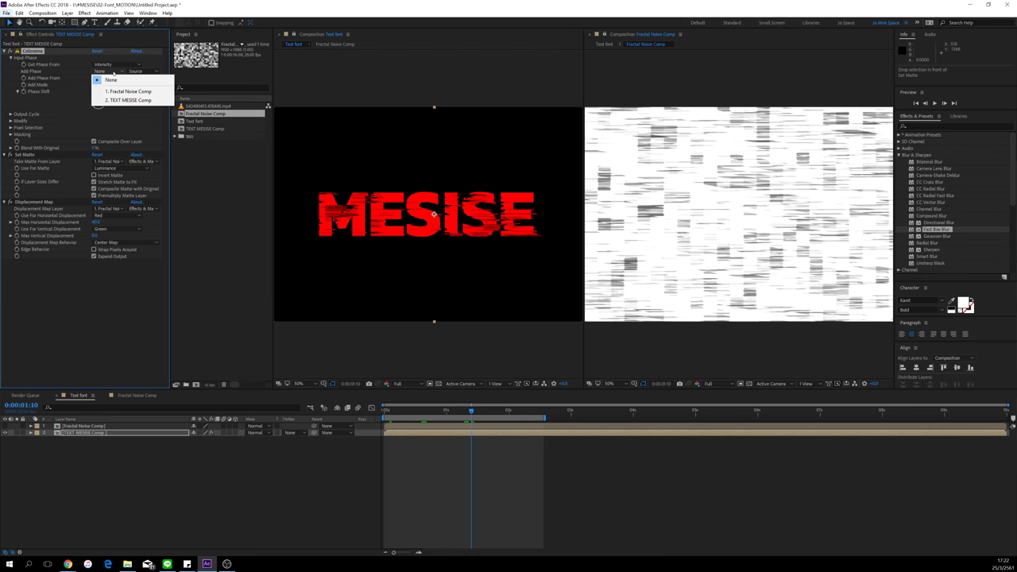
pyautogui.click(131, 91)
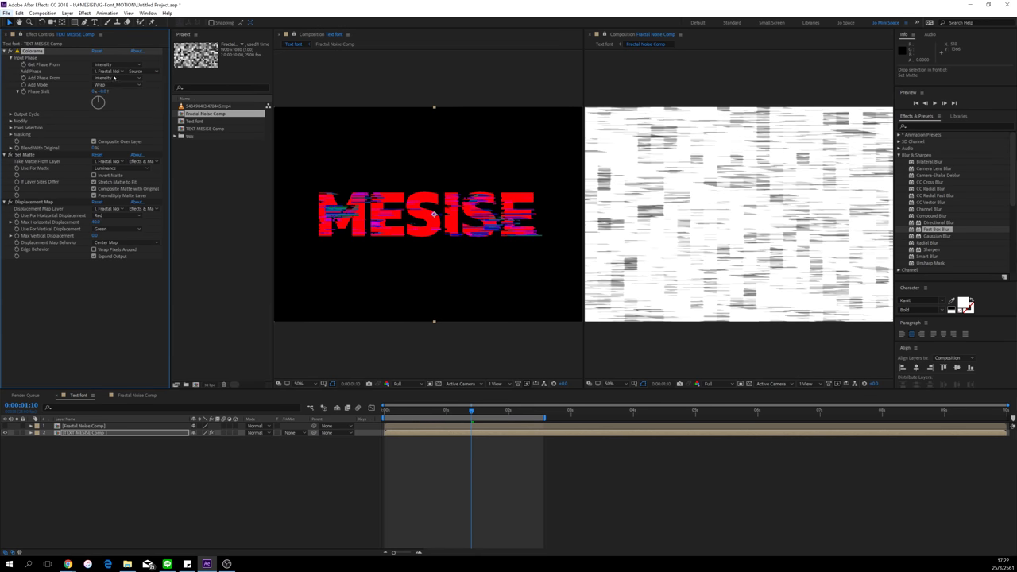
pyautogui.click(143, 72)
pyautogui.click(155, 96)
pyautogui.moveTo(399, 410); pyautogui.dragTo(355, 419)
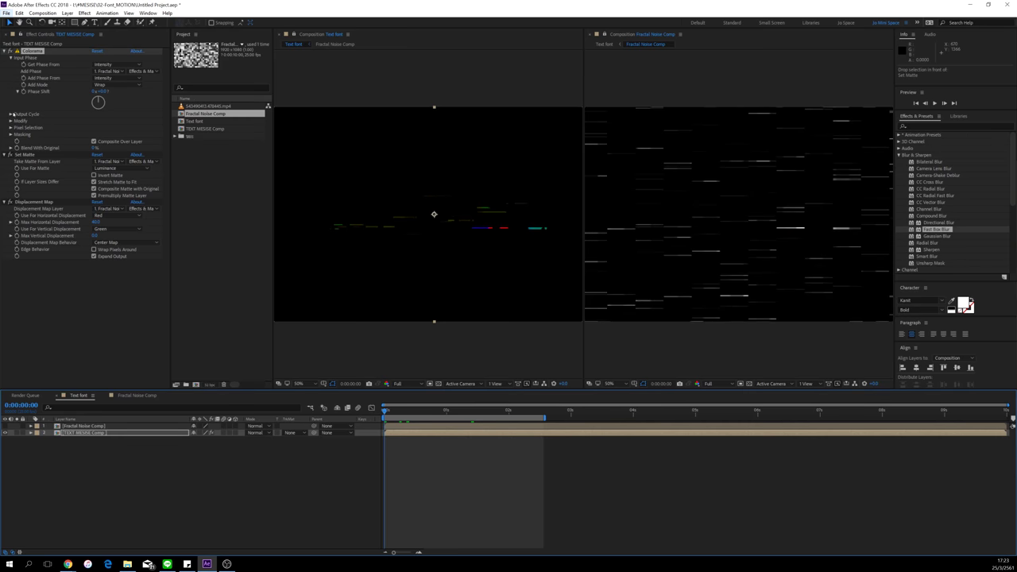
# Step: Reveal Colorama's Output Cycle and examine the coloured title by scrubbing and playing, ending at 0:00:00:17
pyautogui.click(11, 114)
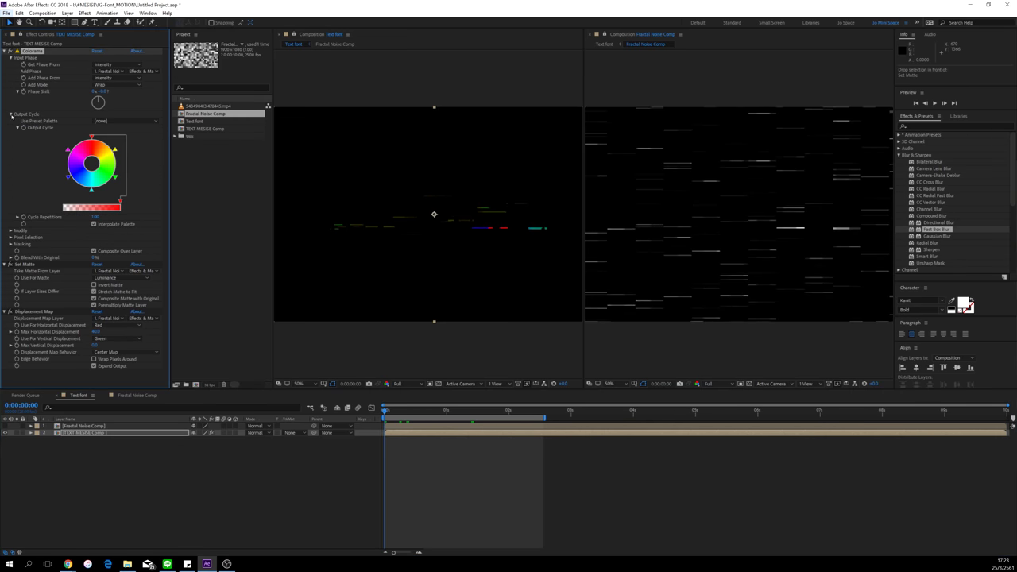
pyautogui.moveTo(384, 410)
pyautogui.mouseDown()
pyautogui.moveTo(420, 410)
pyautogui.moveTo(384, 415)
pyautogui.mouseUp()
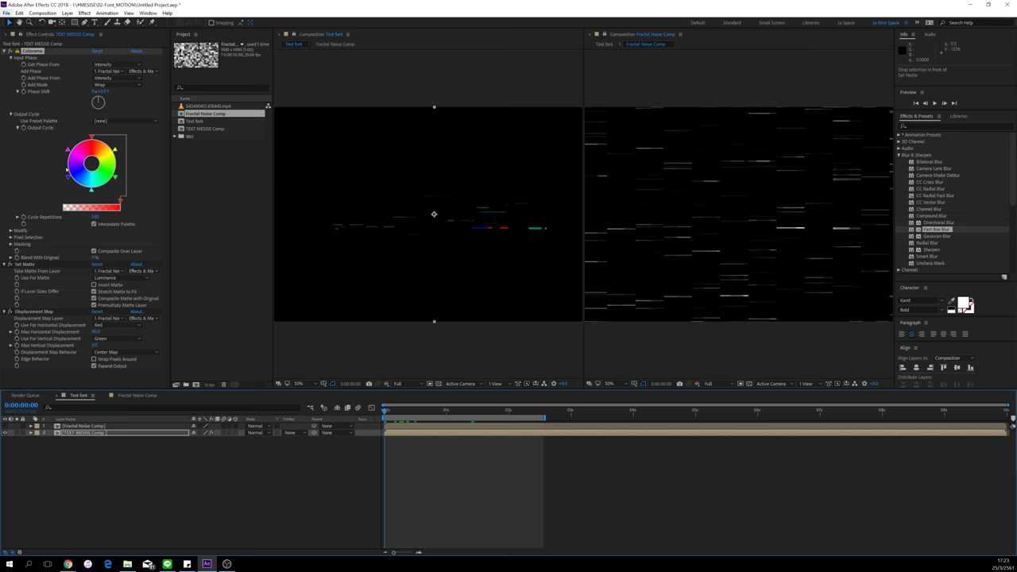
pyautogui.moveTo(384, 409); pyautogui.dragTo(449, 413)
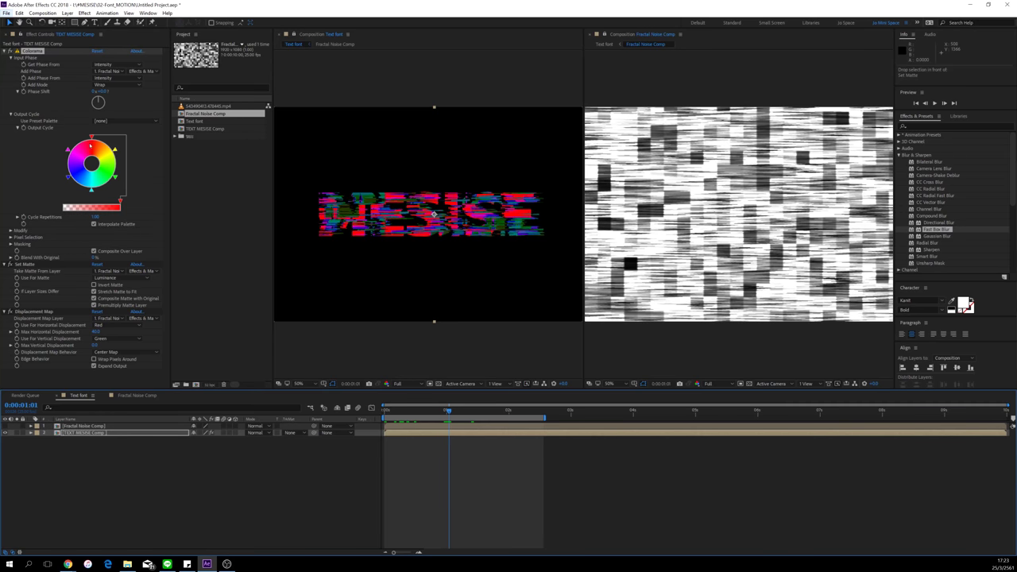
pyautogui.moveTo(449, 412); pyautogui.dragTo(386, 411)
pyautogui.press('space')
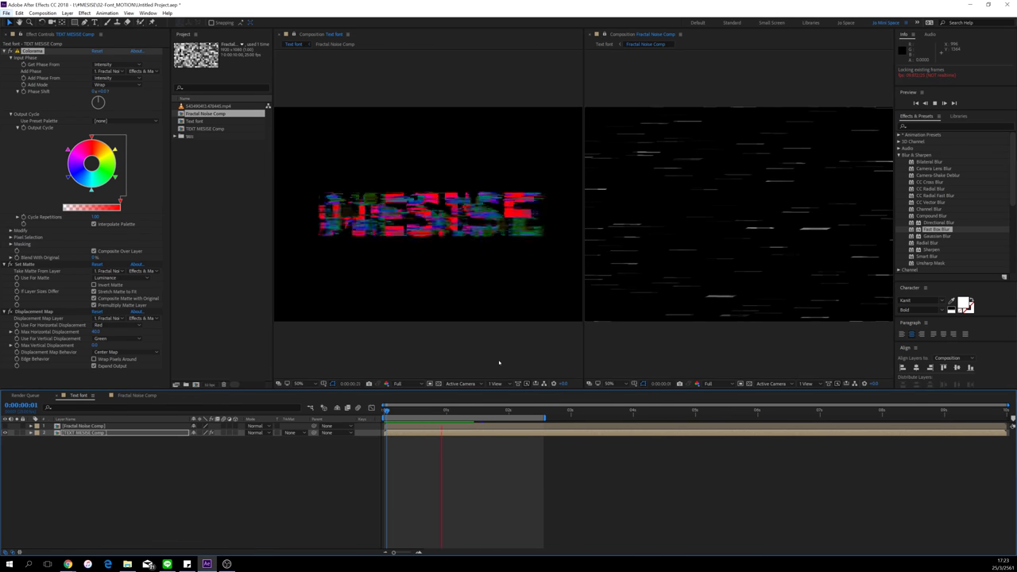
pyautogui.click(427, 412)
pyautogui.moveTo(428, 418)
pyautogui.mouseDown()
pyautogui.moveTo(438, 418)
pyautogui.moveTo(426, 418)
pyautogui.mouseUp()
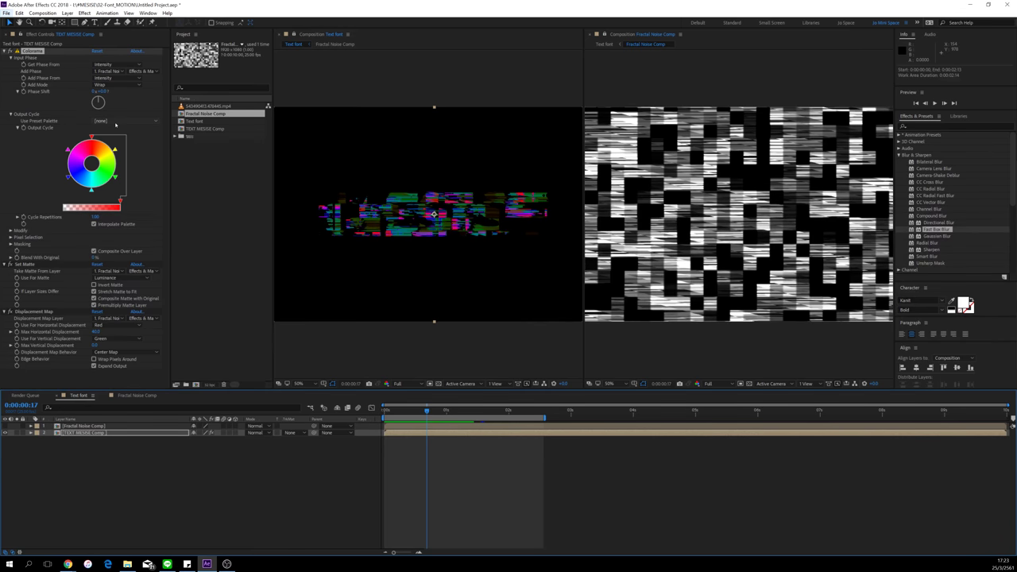
# Step: Apply the Ramp Red preset palette to Colorama's Output Cycle and preview the title animation
pyautogui.click(120, 121)
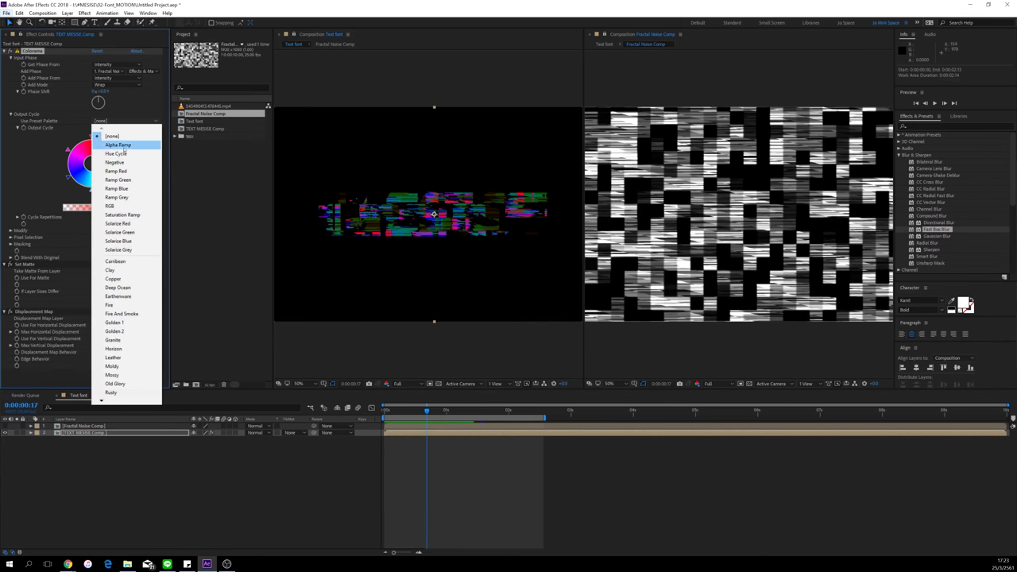
pyautogui.click(127, 171)
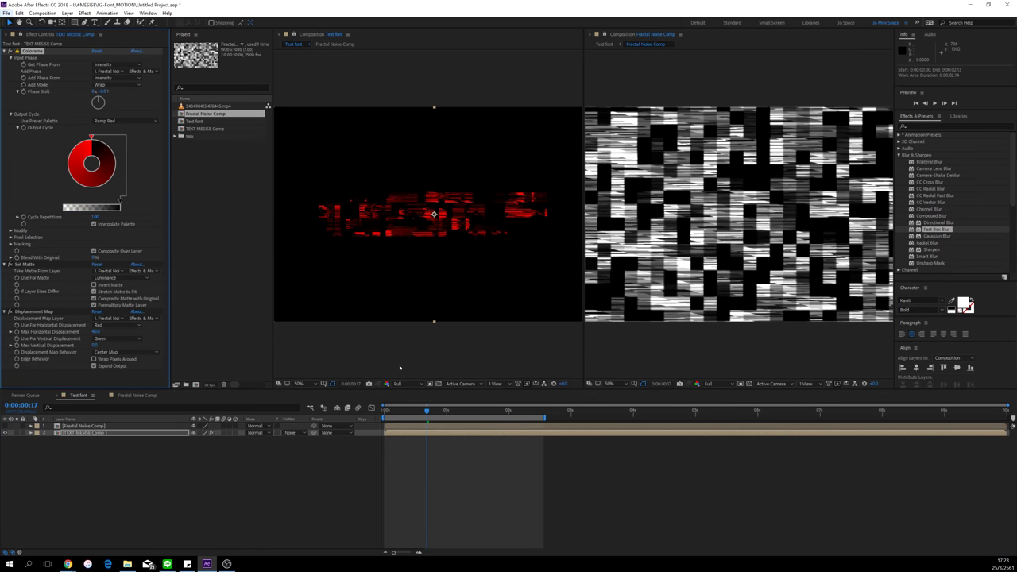
pyautogui.press('space')
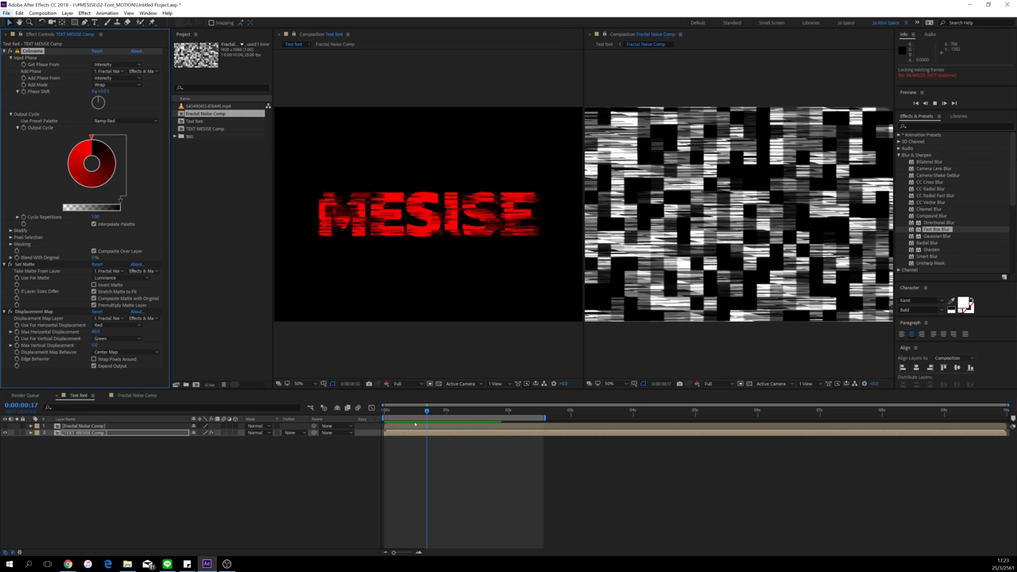
pyautogui.moveTo(399, 412); pyautogui.dragTo(604, 417)
# Step: In Fractal Noise Comp, move Fractal Noise 2's ending Rotation and Evolution keyframes to 0:00:07:00 and extend the work area
pyautogui.click(140, 395)
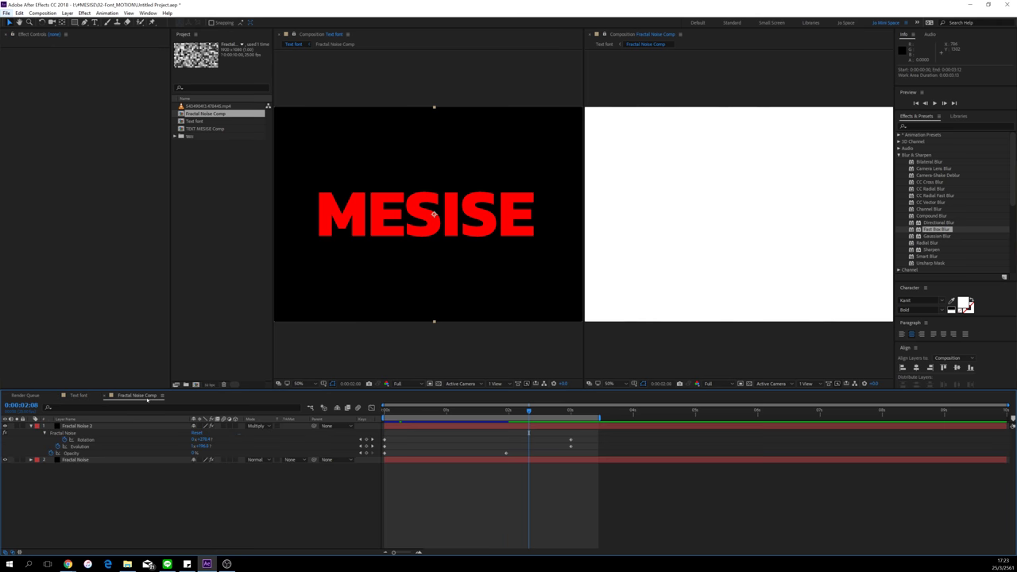
pyautogui.moveTo(526, 410); pyautogui.dragTo(707, 450)
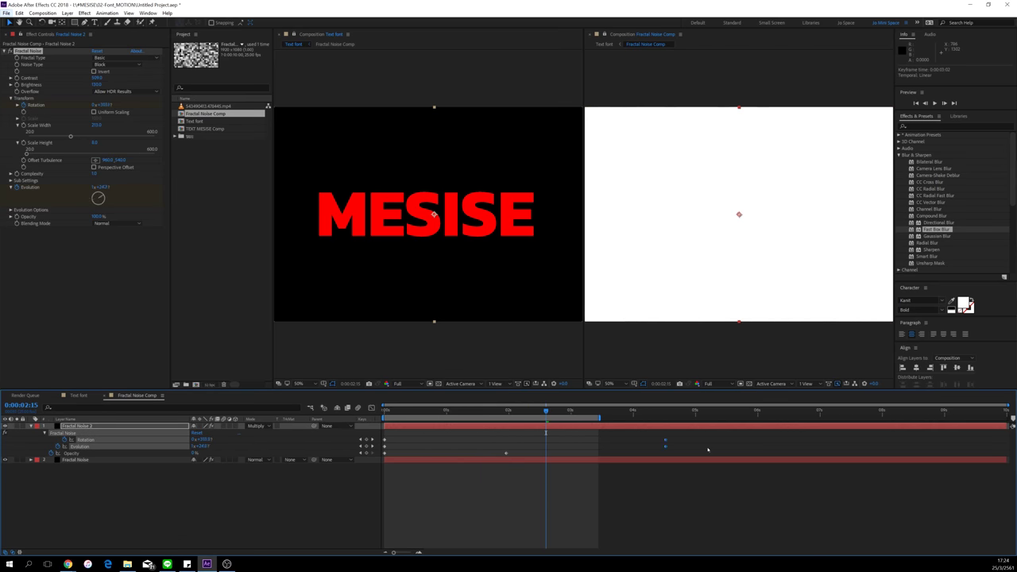
pyautogui.moveTo(819, 451); pyautogui.dragTo(828, 451)
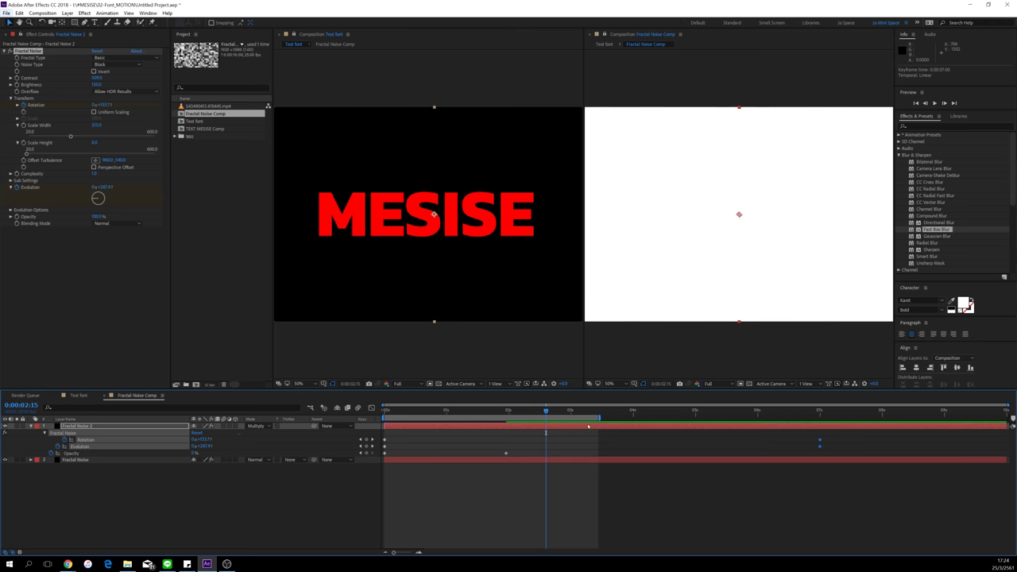
pyautogui.moveTo(599, 417); pyautogui.dragTo(736, 416)
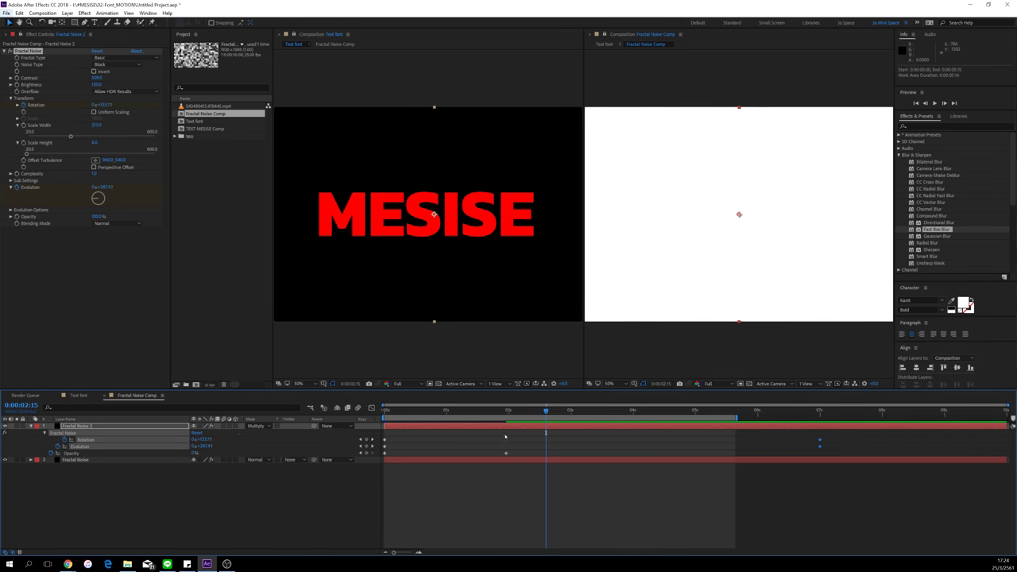
# Step: Try a flicker by keyframing Fractal Noise 2's effect Opacity at 0% at 0:00:02:07 and higher at 0:00:02:20
pyautogui.click(467, 493)
pyautogui.moveTo(498, 412); pyautogui.dragTo(525, 413)
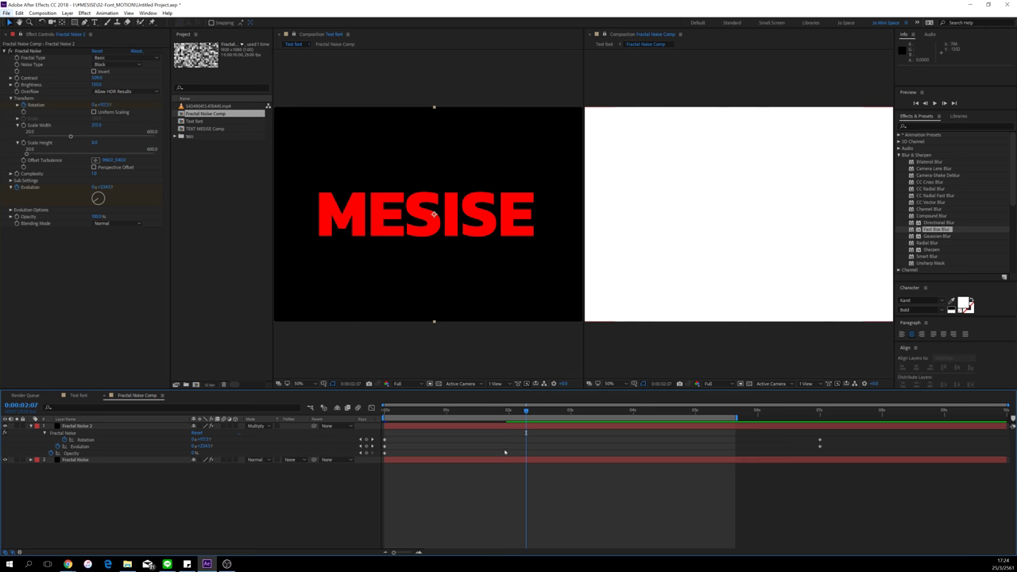
pyautogui.click(366, 453)
pyautogui.click(559, 411)
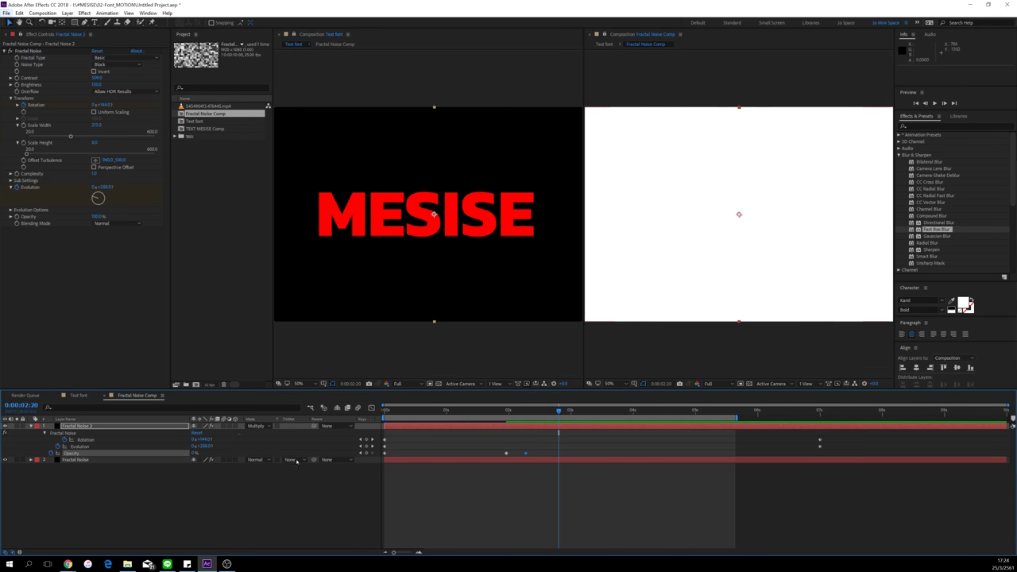
pyautogui.moveTo(193, 452); pyautogui.dragTo(156, 453)
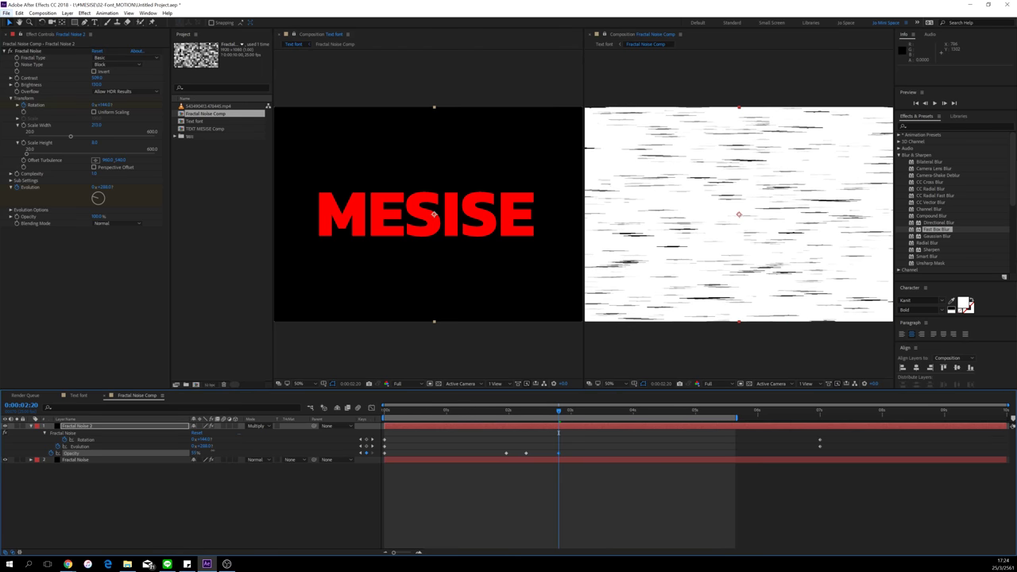
pyautogui.moveTo(522, 411); pyautogui.dragTo(591, 410)
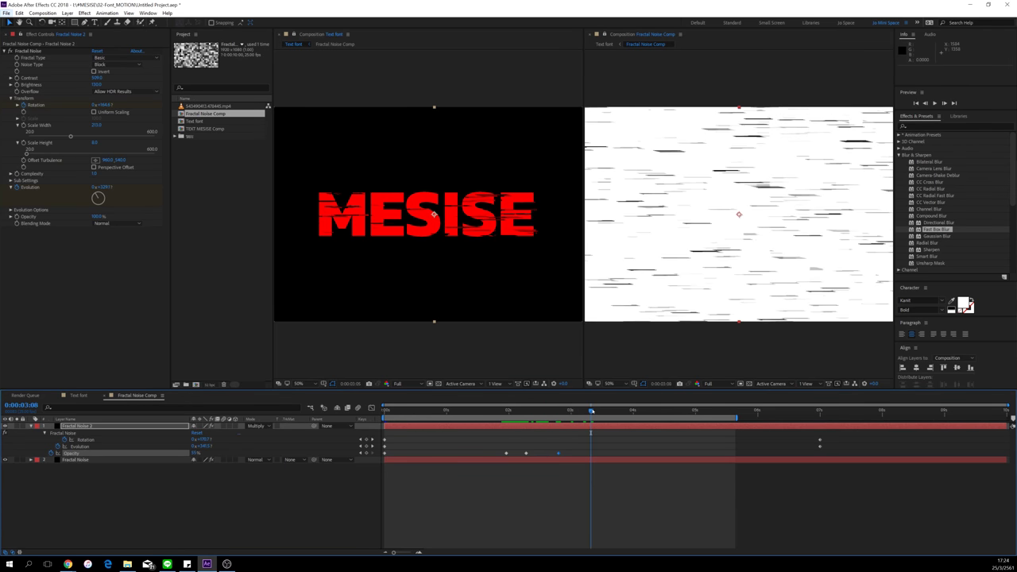
# Step: Continue the Opacity flicker with keyframes at 0:00:03:08, 70% at 0:00:03:15, and a lower value at 0:00:03:22
pyautogui.click(195, 453)
pyautogui.press('Return')
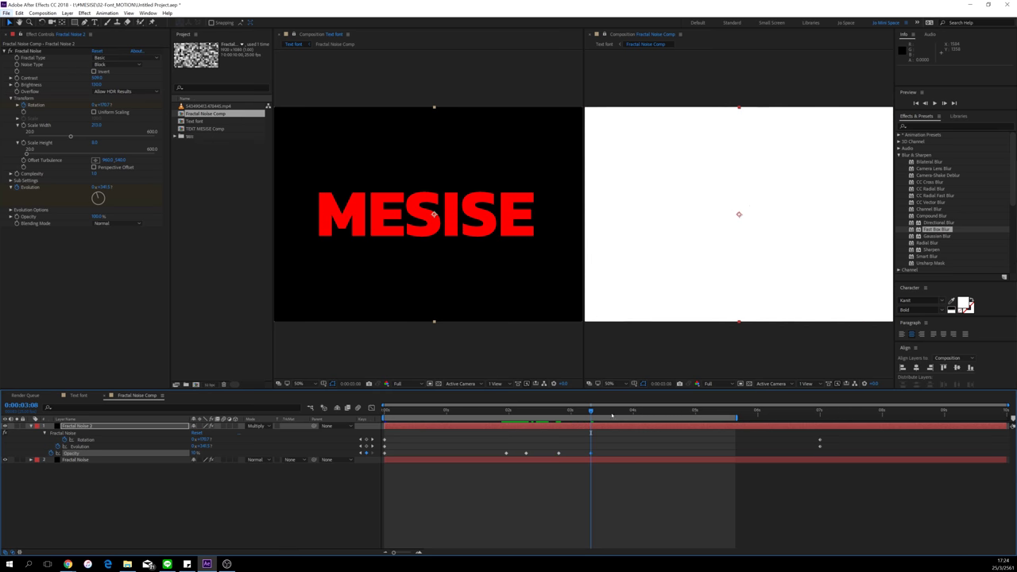
pyautogui.click(608, 412)
pyautogui.click(195, 452)
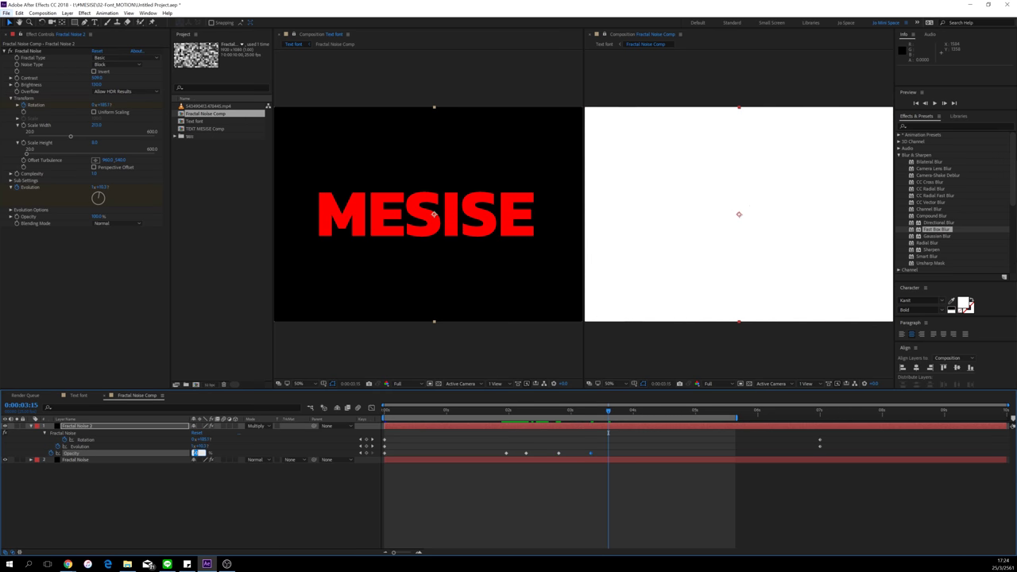
pyautogui.write('70')
pyautogui.press('Return')
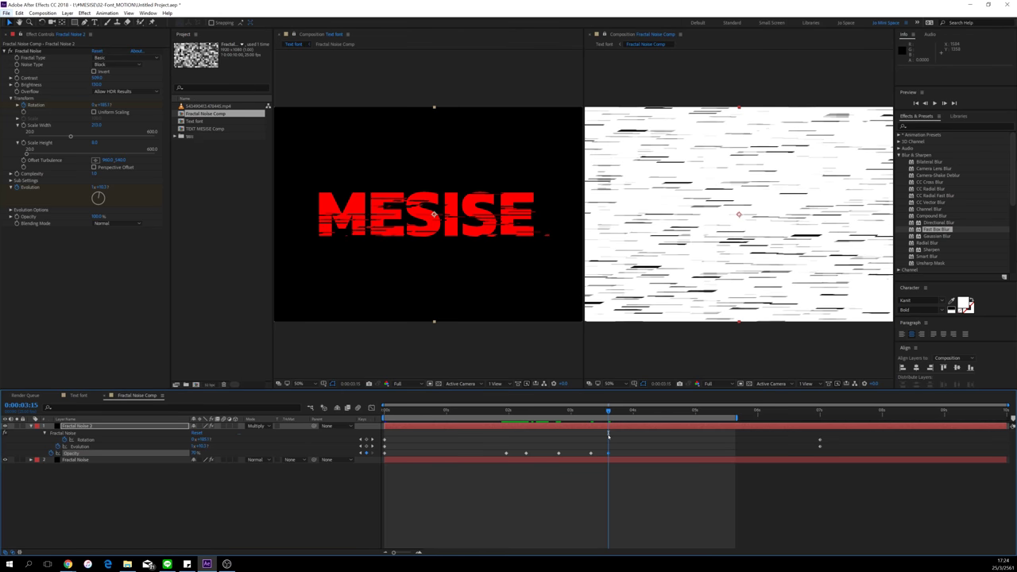
pyautogui.click(626, 411)
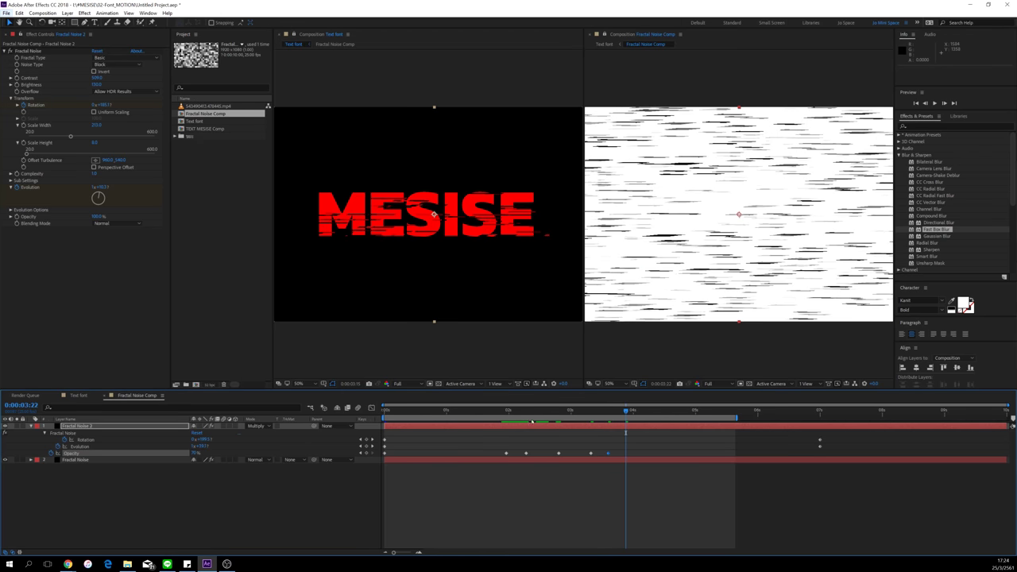
pyautogui.click(195, 453)
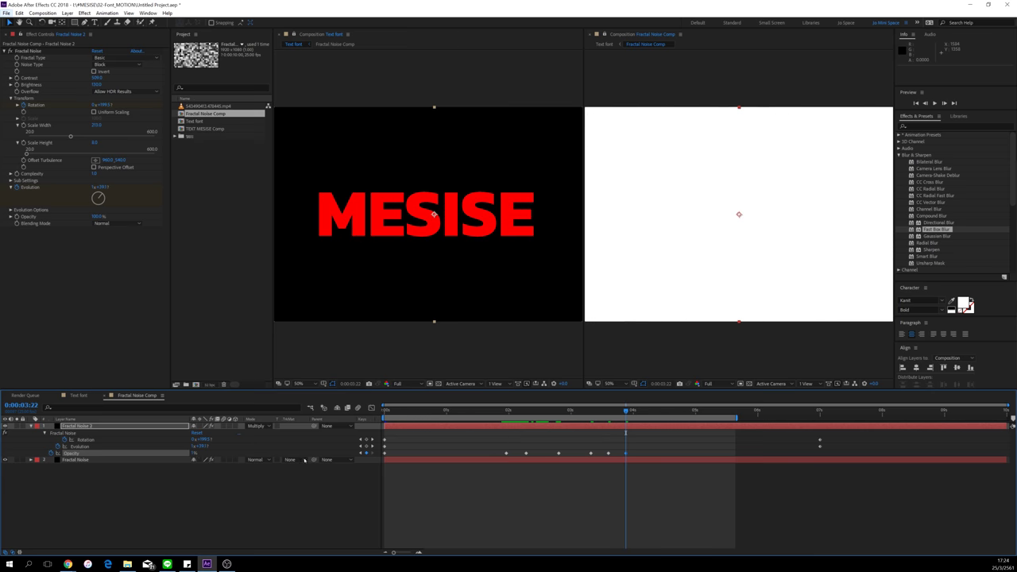
# Step: Delete Fractal Noise 2's flicker Opacity keyframes after 0:00:01:24 and return to that time
pyautogui.moveTo(554, 414)
pyautogui.mouseDown()
pyautogui.moveTo(501, 411)
pyautogui.moveTo(613, 415)
pyautogui.moveTo(546, 462)
pyautogui.moveTo(513, 462)
pyautogui.mouseUp()
pyautogui.press('Delete')
pyautogui.click(506, 411)
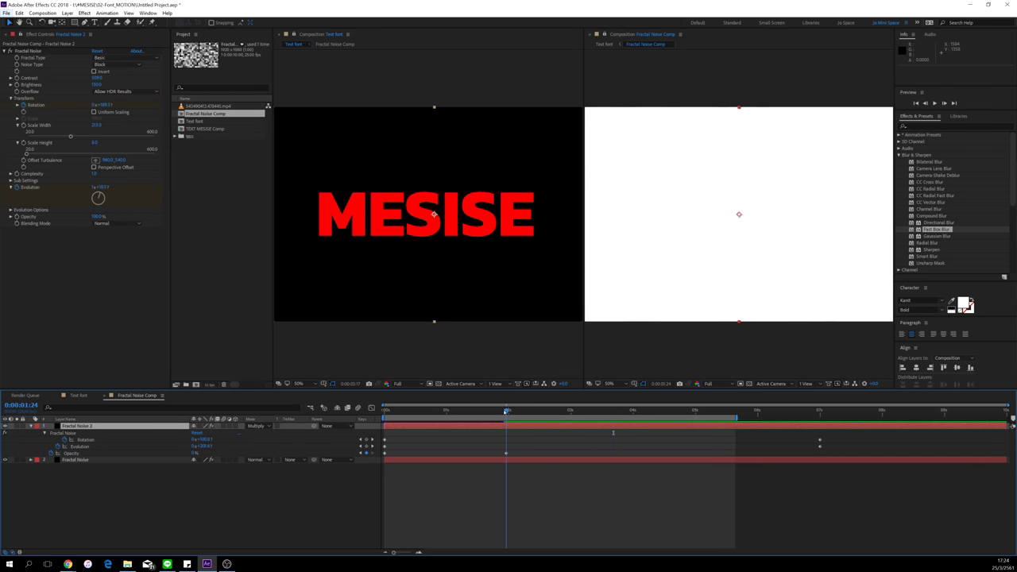
# Step: Add the expression transform.opacity=wiggle(10,10) to Fractal Noise 2's effect Opacity and scrub to 0:00:02:11 to check it
pyautogui.keyDown('alt'); pyautogui.click(52, 452); pyautogui.keyUp('alt')
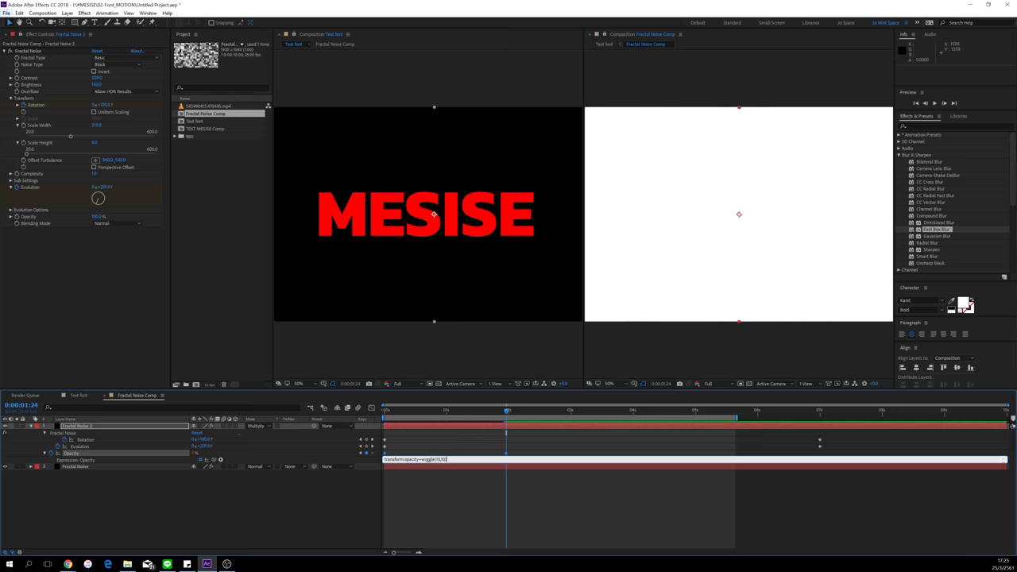
pyautogui.click(528, 495)
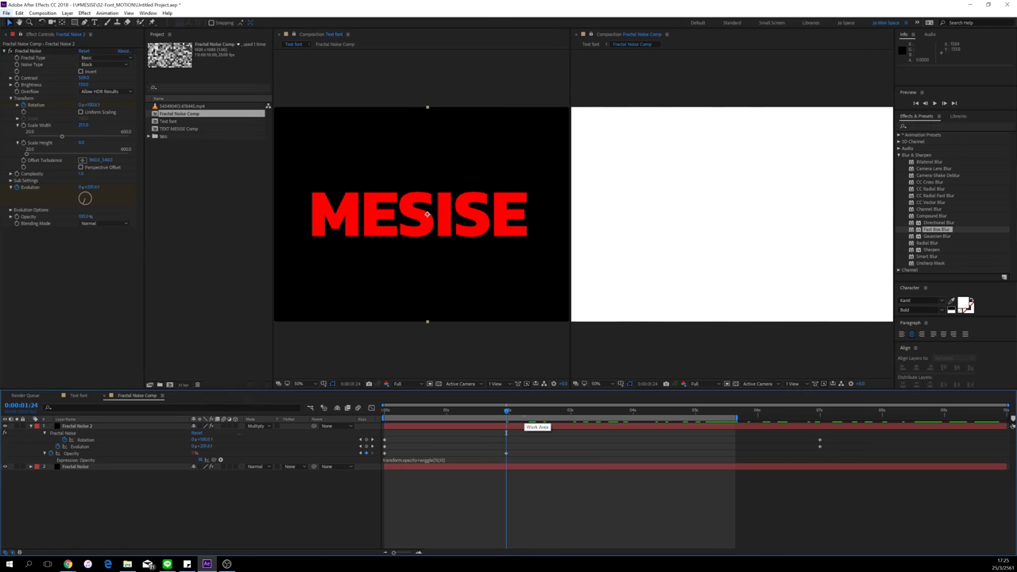
pyautogui.click(480, 412)
pyautogui.moveTo(483, 419); pyautogui.dragTo(537, 433)
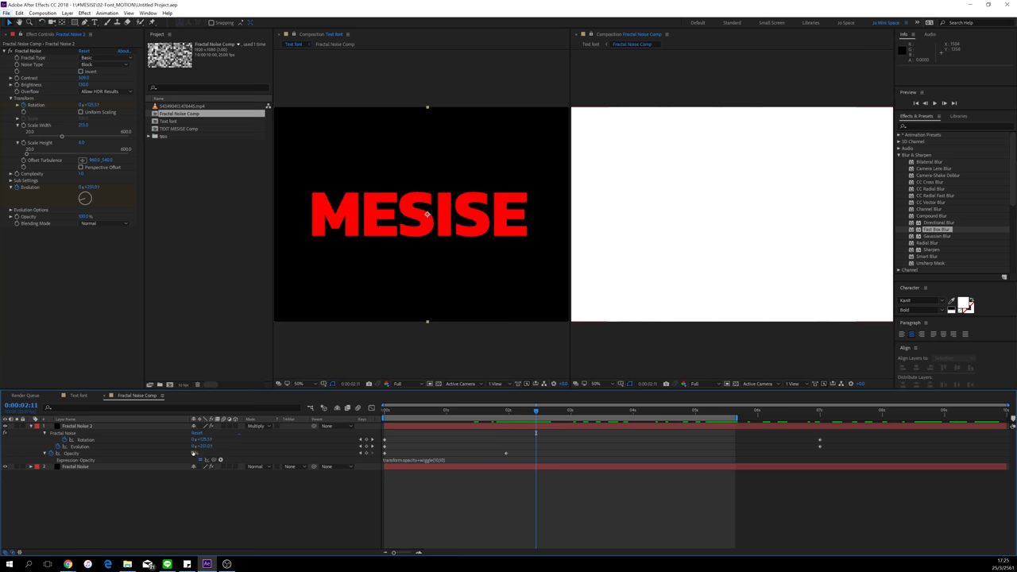
# Step: Try an Opacity keyframe of 0% for Fractal Noise 2's effect at 0:00:02:11 and scrub ahead to check it
pyautogui.press('Return')
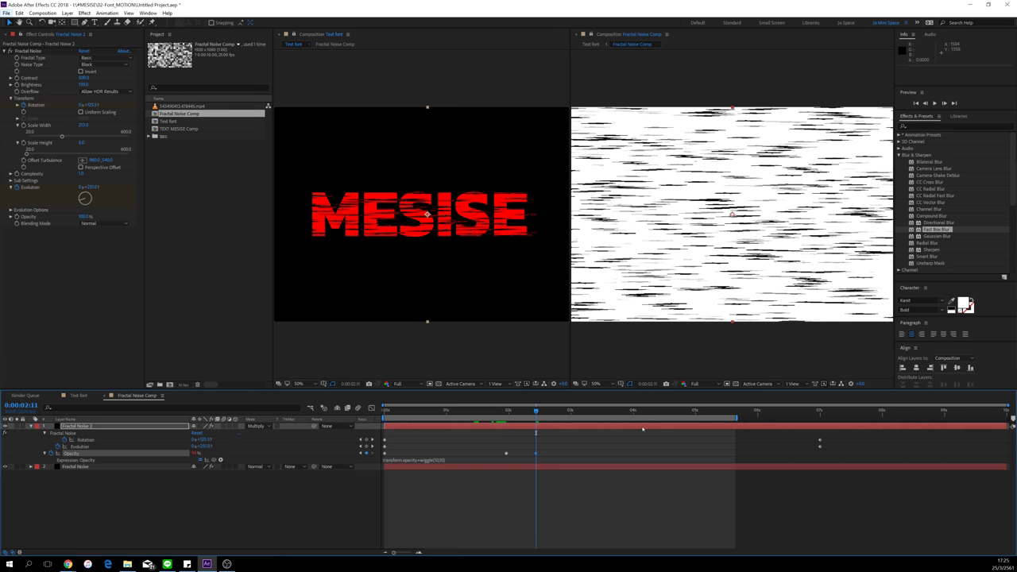
pyautogui.press('space')
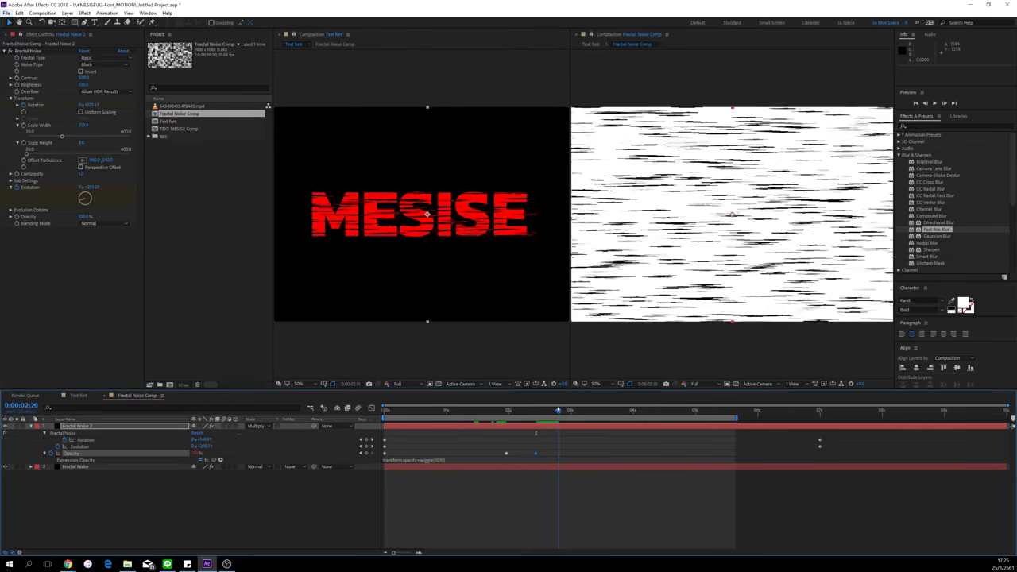
pyautogui.moveTo(568, 410); pyautogui.dragTo(535, 410)
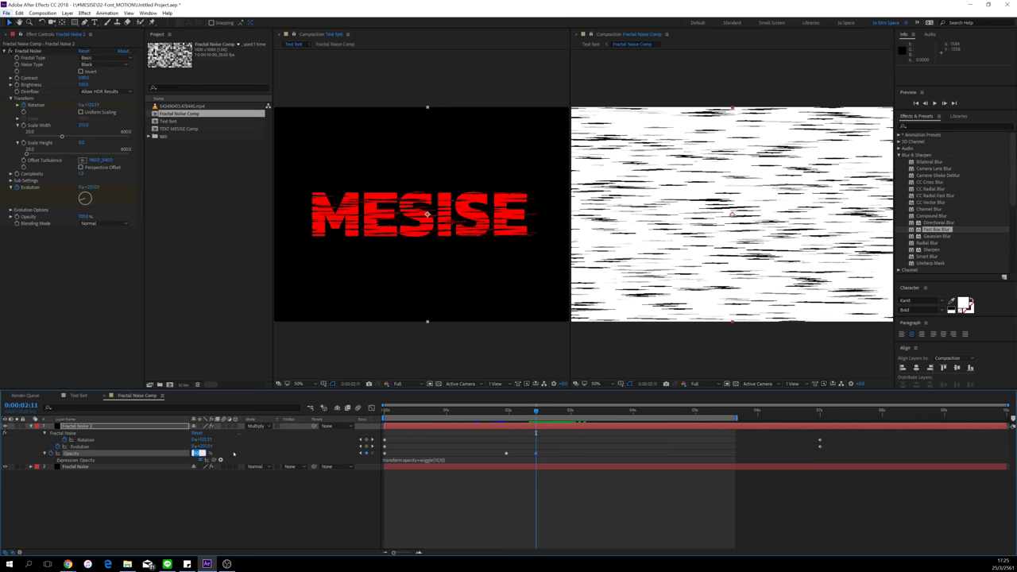
pyautogui.write('0')
pyautogui.press('Return')
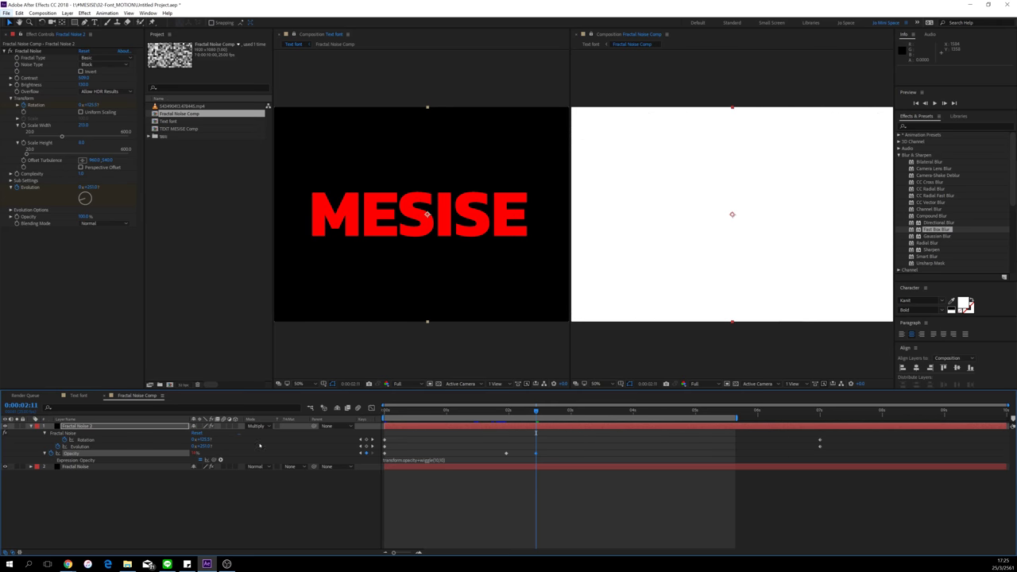
pyautogui.moveTo(535, 411); pyautogui.dragTo(590, 411)
# Step: Try the Opacity expression transform.opacity=wiggle(30,10) on Fractal Noise 2 and play back the flicker
pyautogui.click(435, 460)
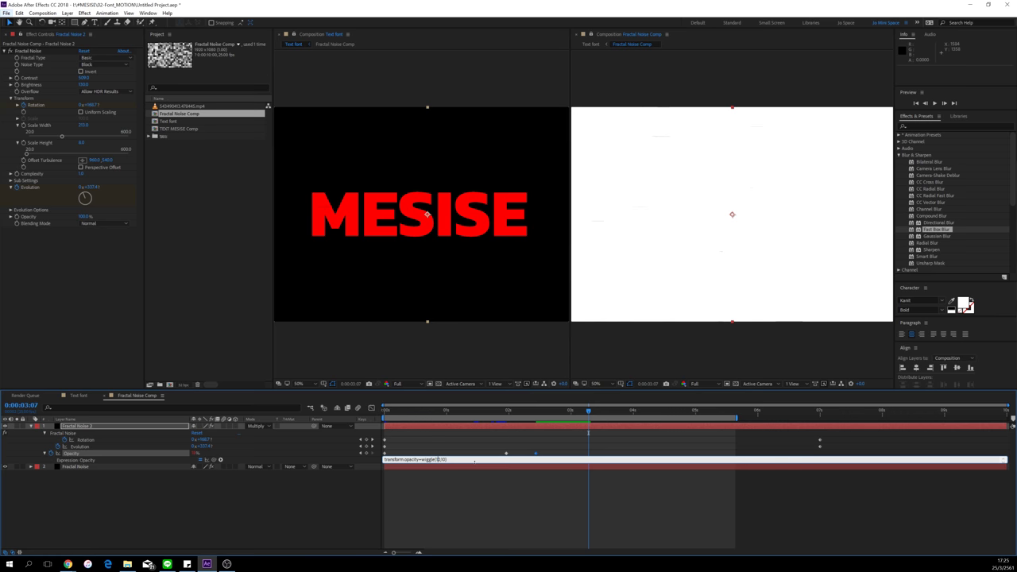
pyautogui.click(490, 497)
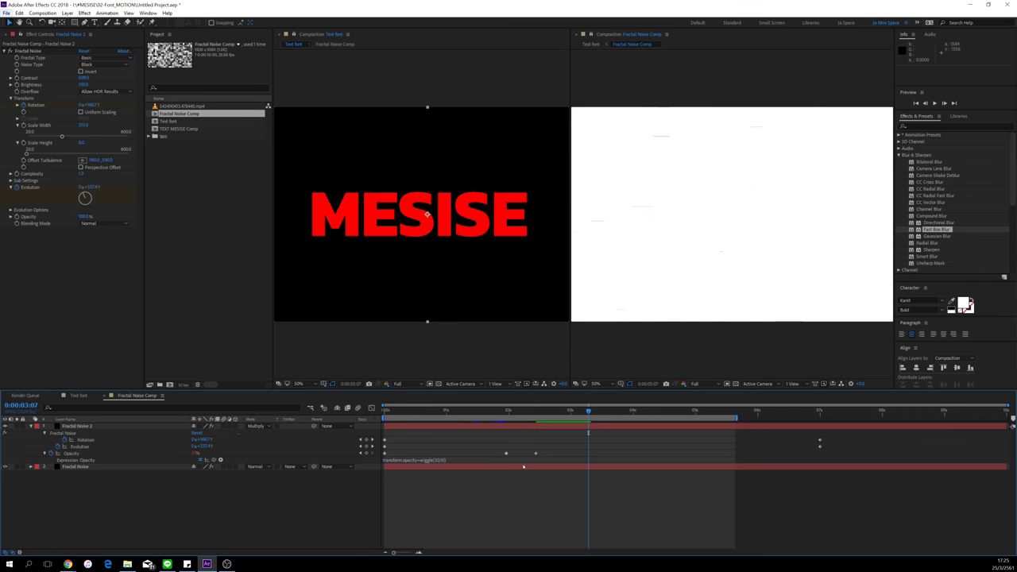
pyautogui.moveTo(512, 411); pyautogui.dragTo(581, 409)
pyautogui.press('space')
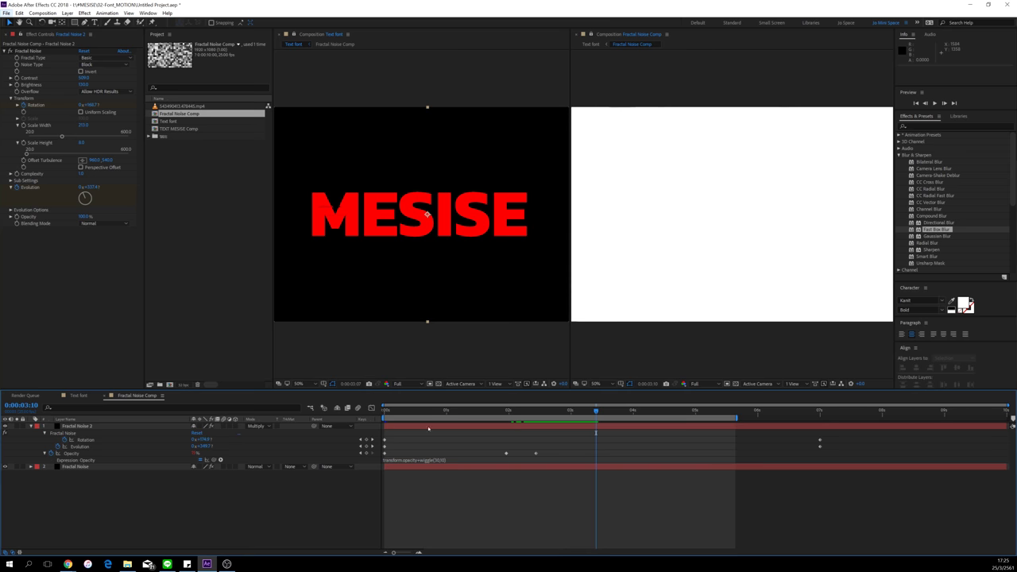
# Step: Preview the title reveal in the Test font comp and extend its work area to 0:00:05:12
pyautogui.click(66, 396)
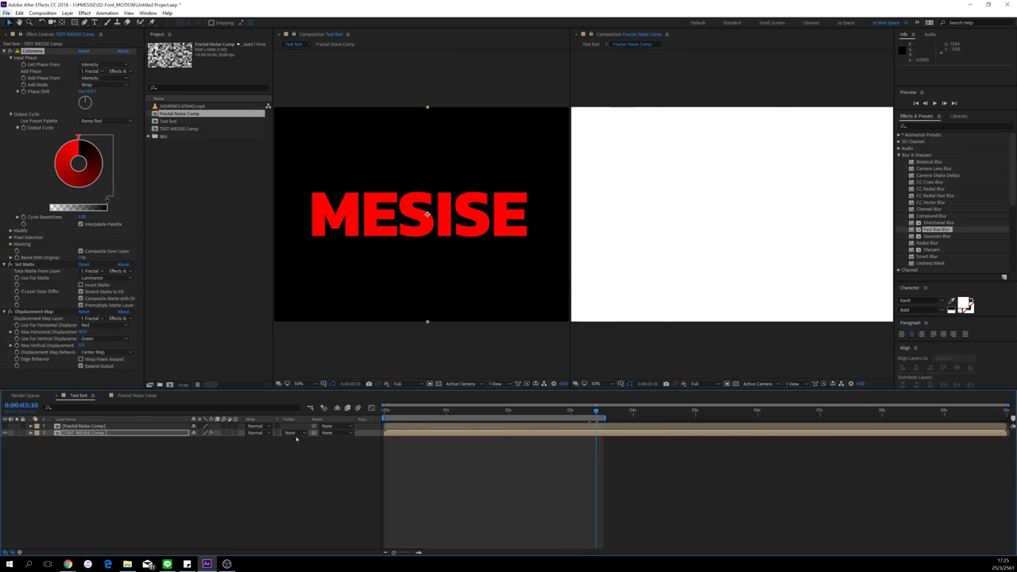
pyautogui.click(425, 361)
pyautogui.press('space')
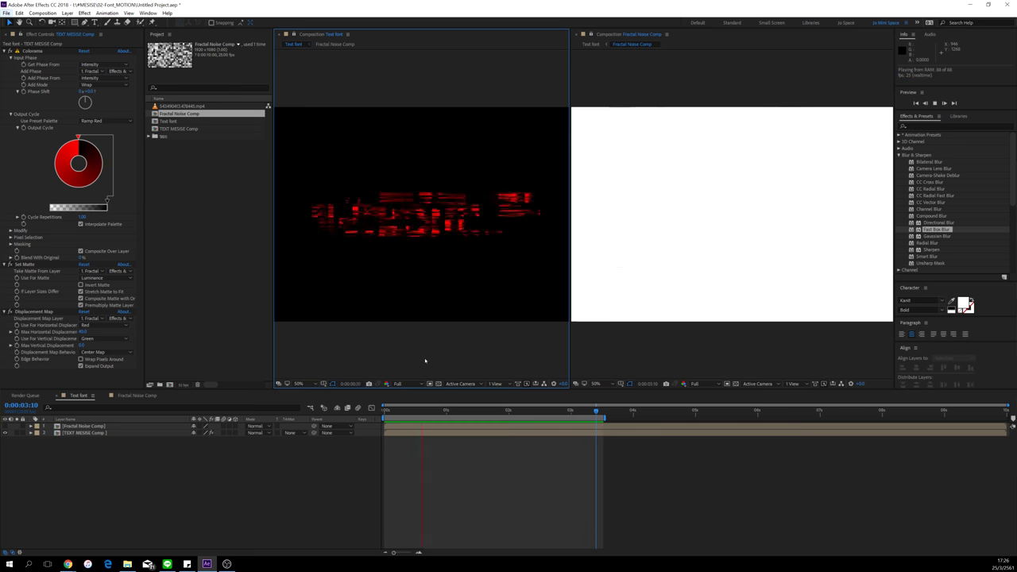
pyautogui.press('space')
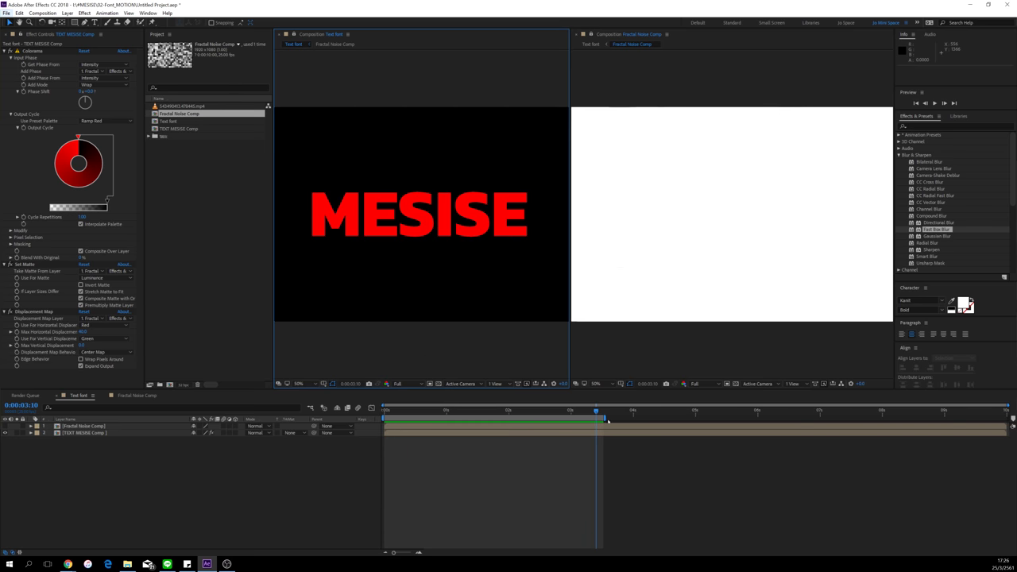
pyautogui.press('space')
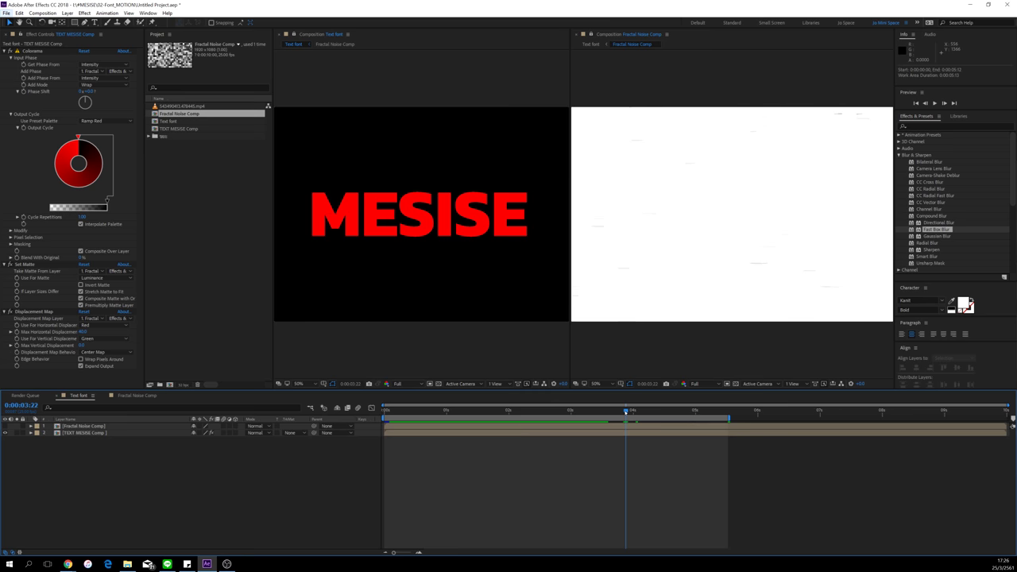
pyautogui.moveTo(626, 412); pyautogui.dragTo(647, 411)
# Step: In Fractal Noise Comp, raise Fractal Noise 2's effect Opacity keyframe at 0:00:02:11 and scrub ahead to check the noise
pyautogui.click(131, 395)
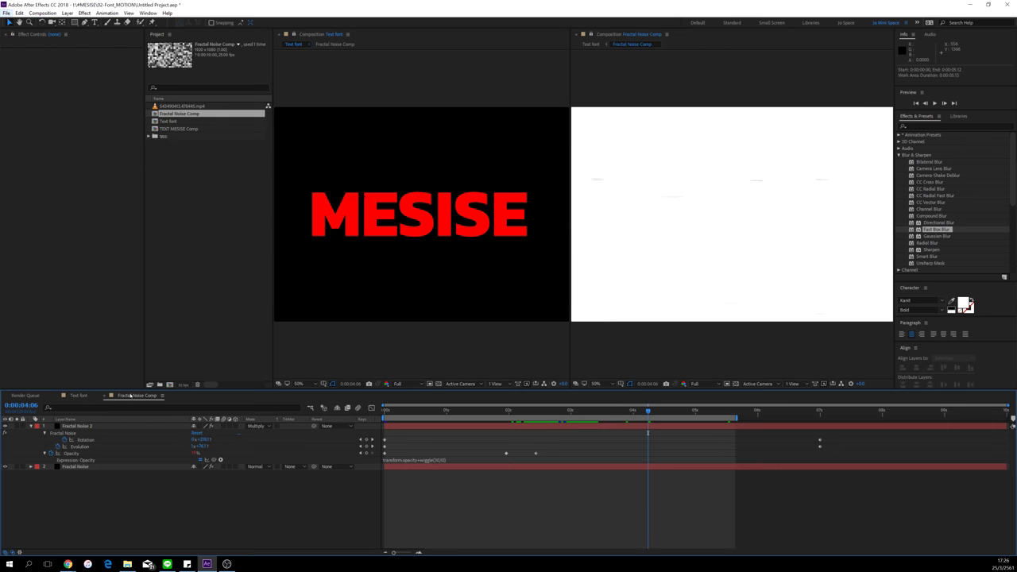
pyautogui.moveTo(506, 412); pyautogui.dragTo(539, 414)
pyautogui.click(194, 454)
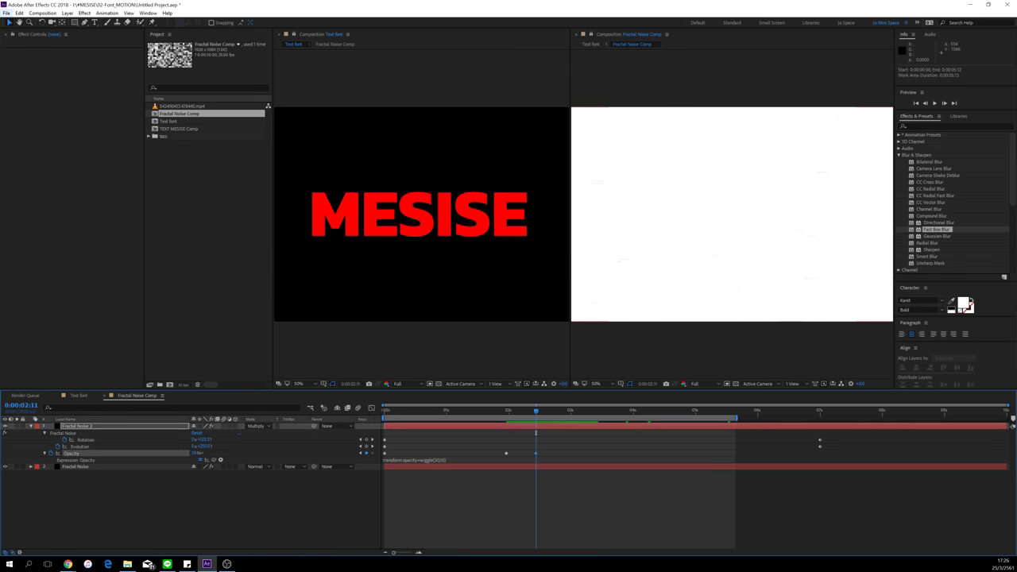
pyautogui.moveTo(213, 453); pyautogui.dragTo(213, 453)
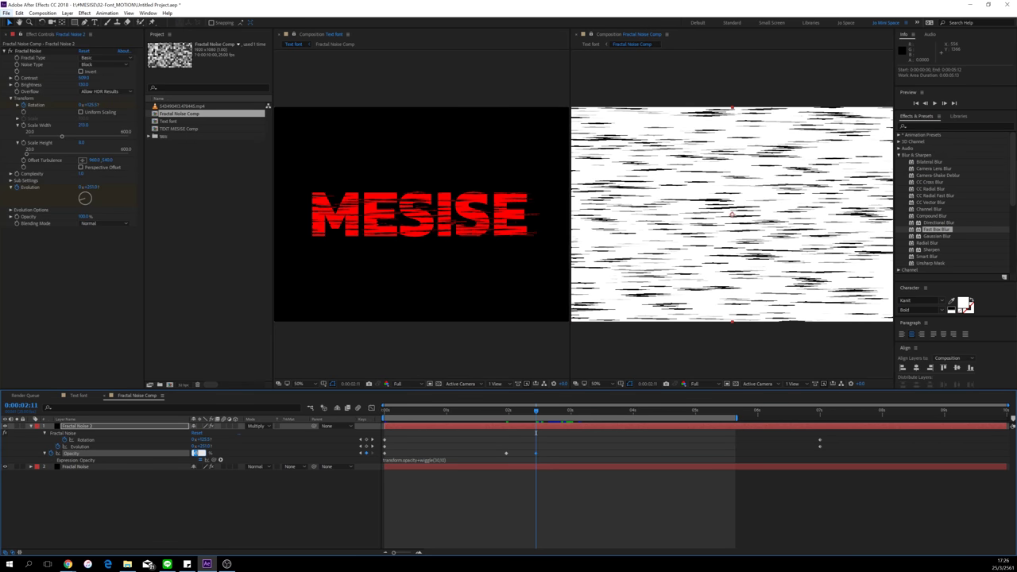
pyautogui.moveTo(196, 453); pyautogui.dragTo(194, 454)
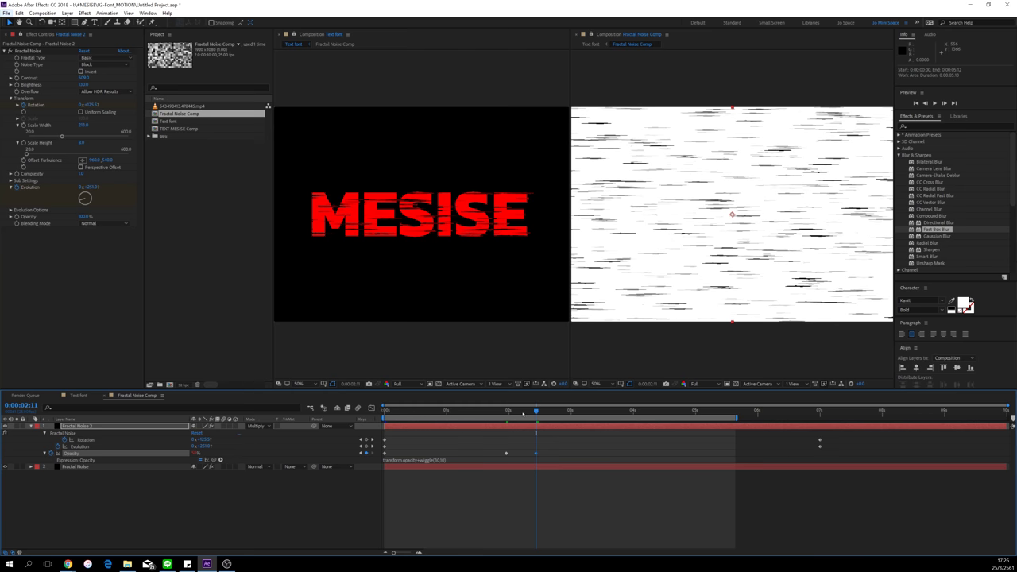
pyautogui.moveTo(522, 413); pyautogui.dragTo(566, 412)
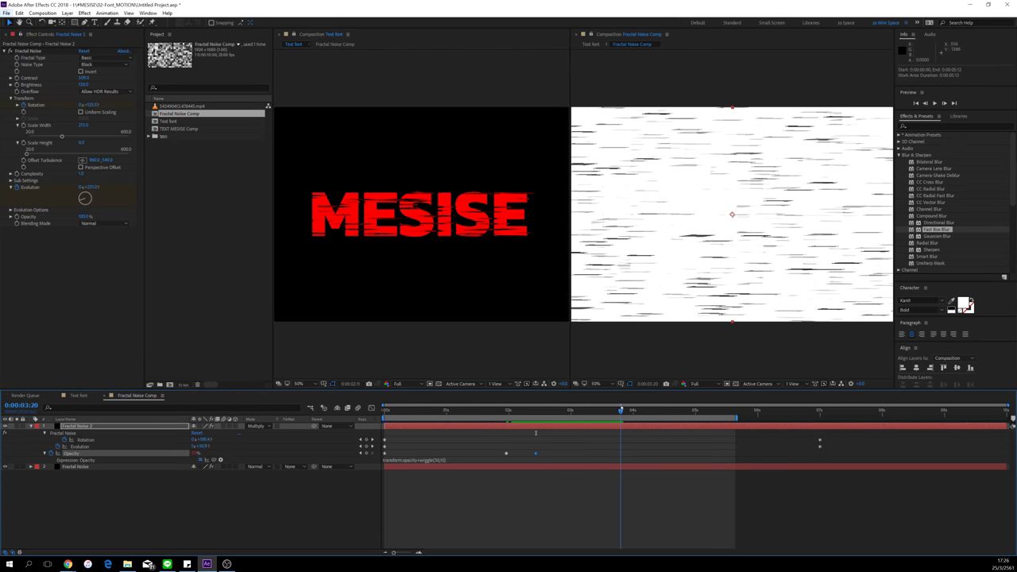
# Step: Try the Opacity expression transform.opacity=wiggle(30,5) and preview the flicker from 0:00:02:13
pyautogui.click(429, 459)
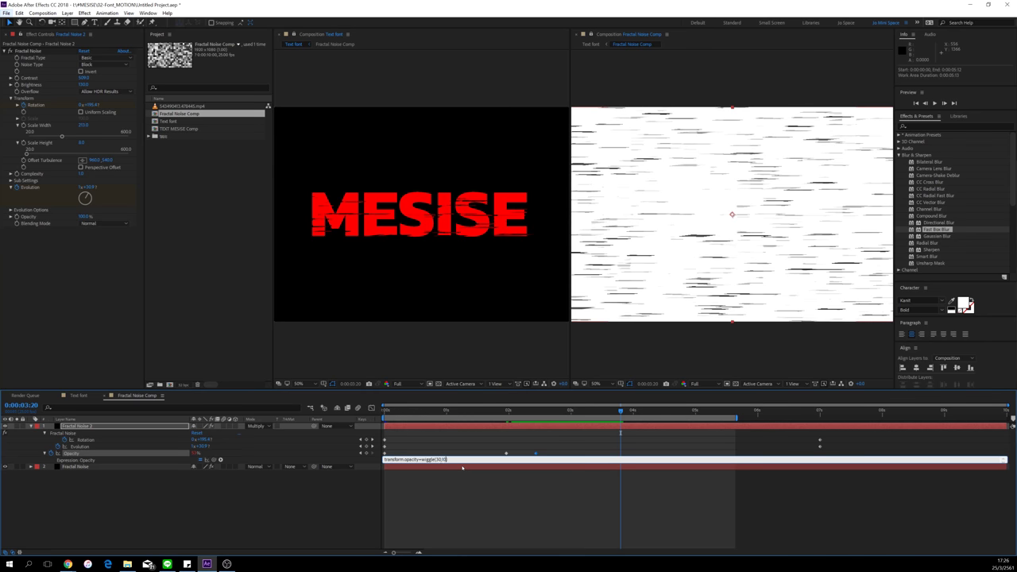
pyautogui.click(451, 493)
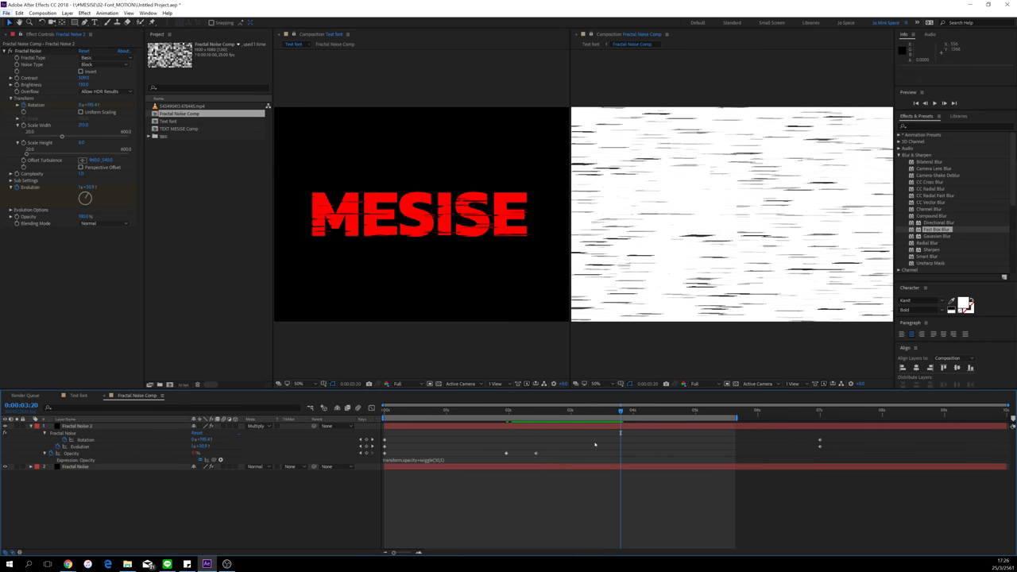
pyautogui.click(541, 411)
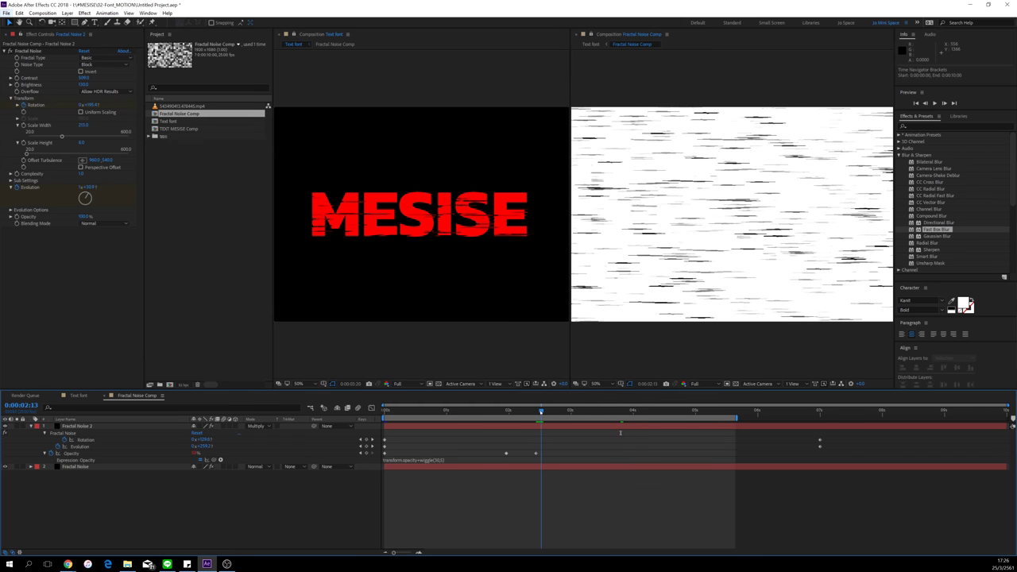
pyautogui.press('space')
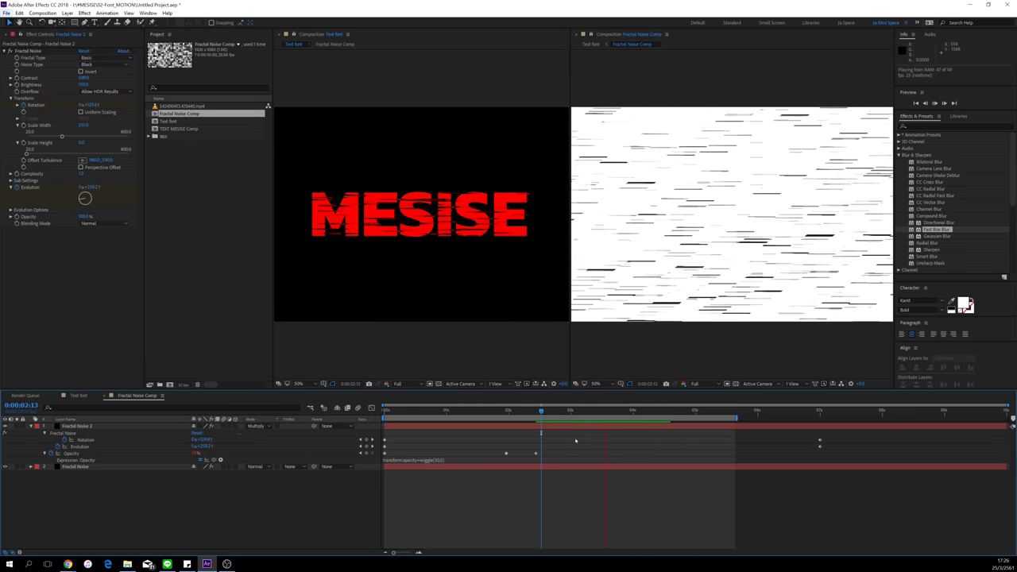
pyautogui.press('space')
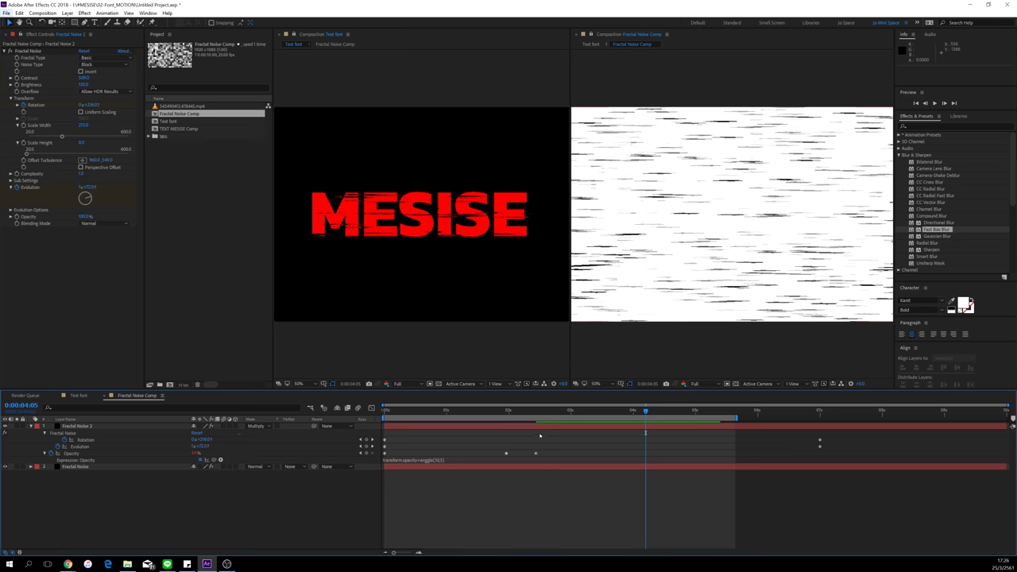
pyautogui.moveTo(541, 413); pyautogui.dragTo(591, 411)
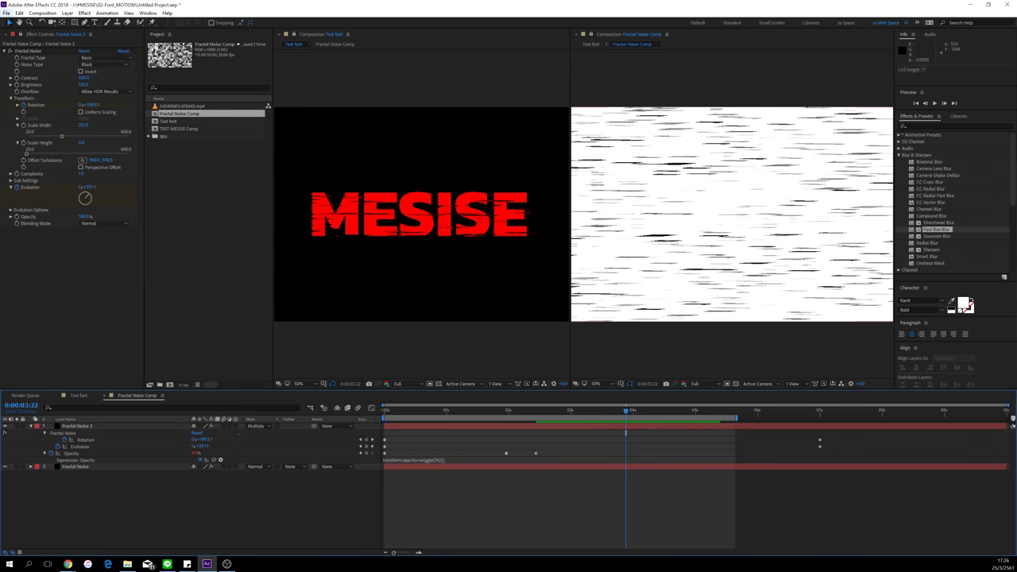
# Step: Change the Opacity expression to transform.opacity=wiggle(5,30) and preview the slower, stronger flicker
pyautogui.click(472, 460)
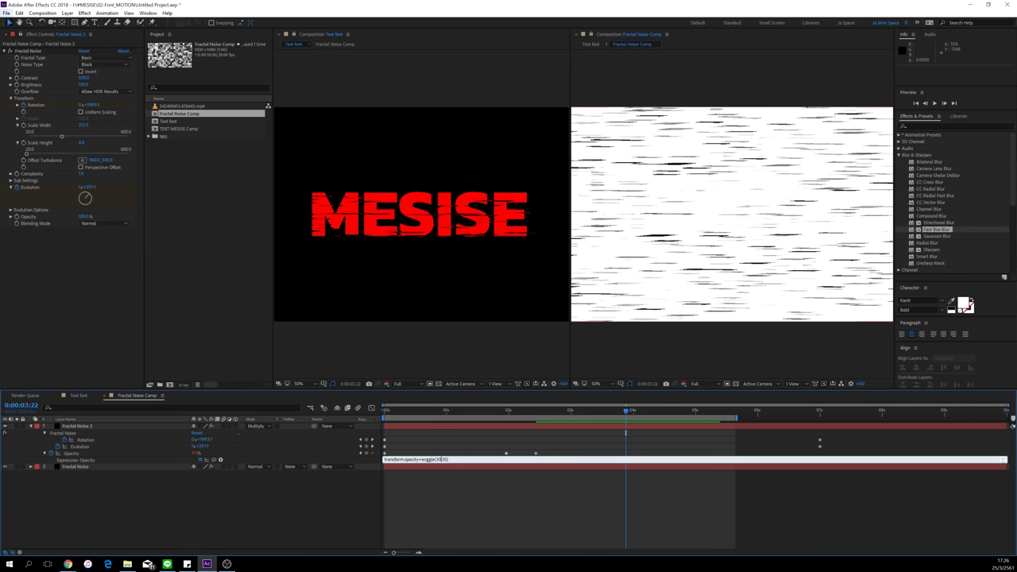
pyautogui.click(499, 508)
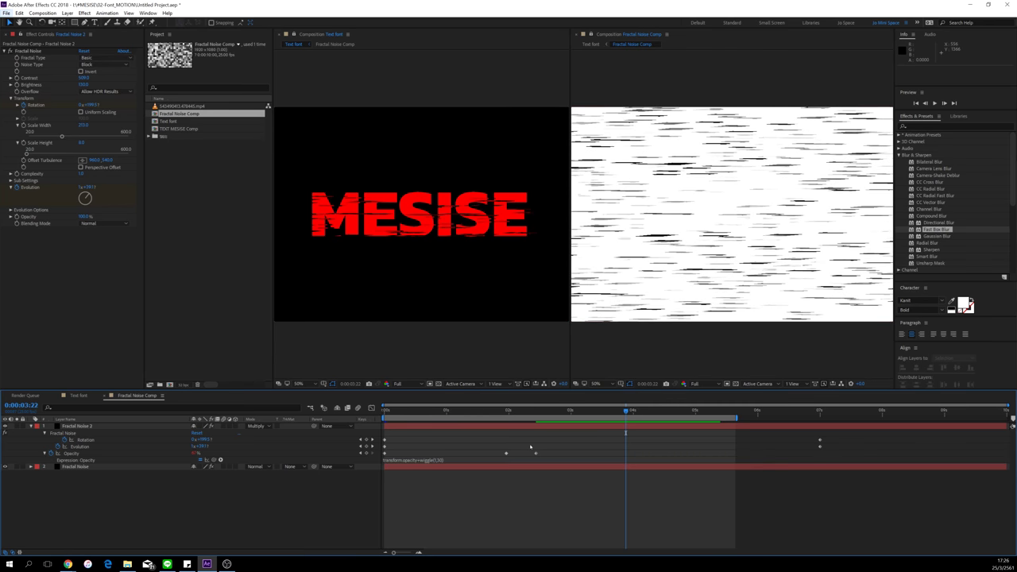
pyautogui.moveTo(531, 410); pyautogui.dragTo(578, 431)
pyautogui.press('space')
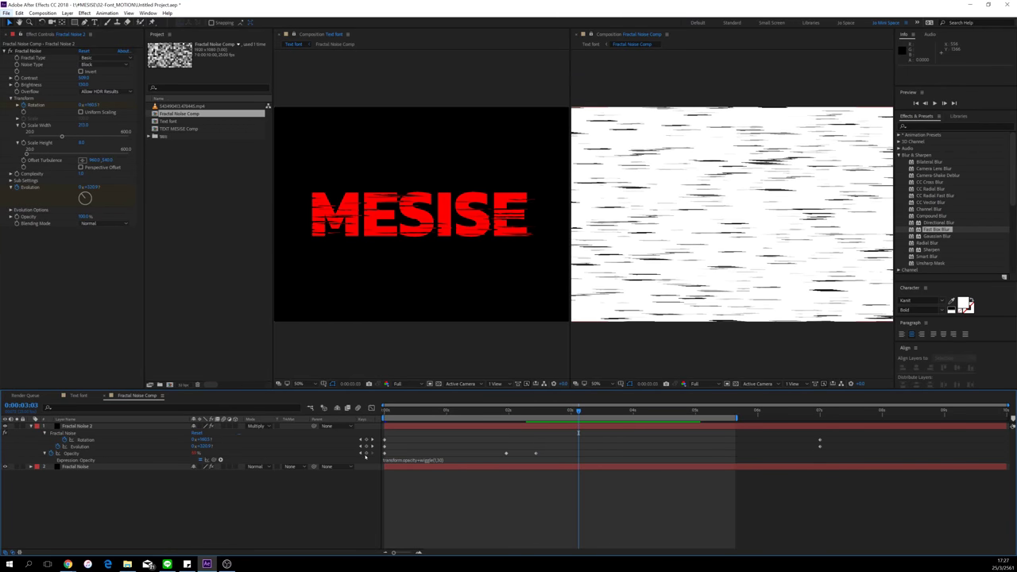
# Step: Hold Fractal Noise 2's effect Opacity with a keyframe at 0:00:03:03 and fade the noise out with another at 0:00:03:19
pyautogui.click(366, 454)
pyautogui.click(619, 411)
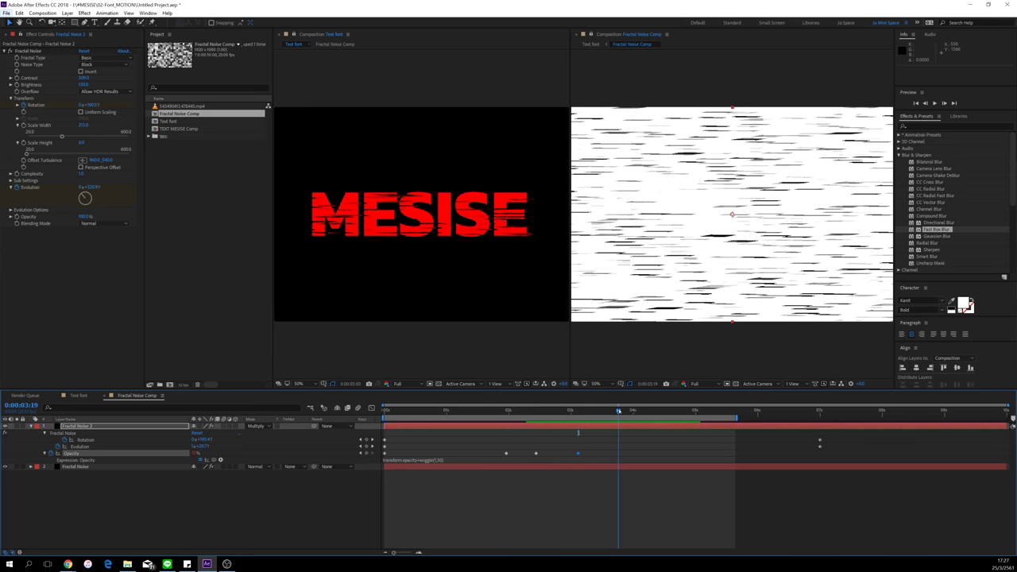
pyautogui.moveTo(194, 453); pyautogui.dragTo(13, 461)
pyautogui.click(529, 494)
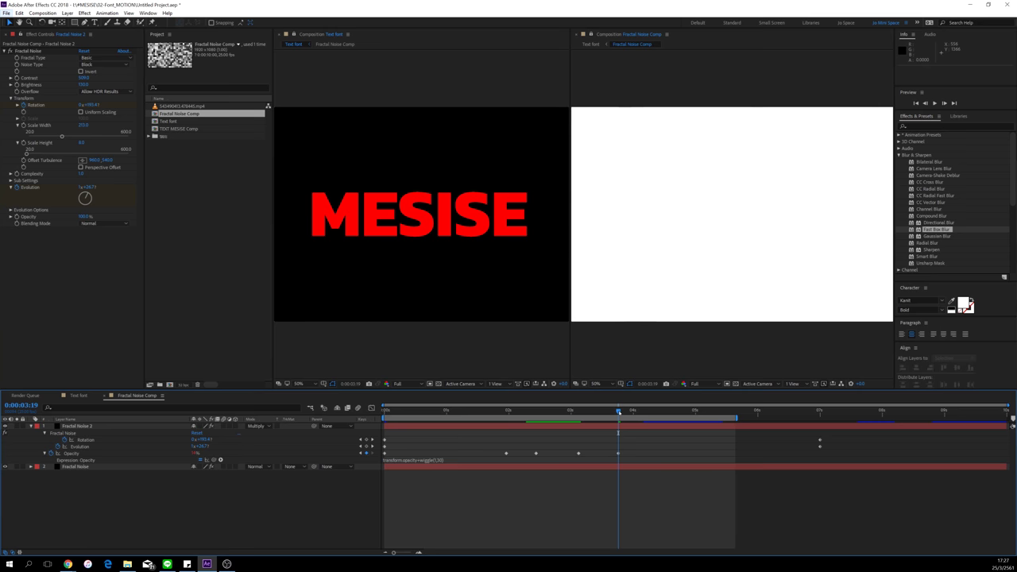
pyautogui.moveTo(619, 410)
pyautogui.mouseDown()
pyautogui.moveTo(694, 410)
pyautogui.moveTo(495, 411)
pyautogui.moveTo(467, 421)
pyautogui.moveTo(712, 420)
pyautogui.moveTo(571, 420)
pyautogui.mouseUp()
# Step: Play back the Test font comp to check the complete glitch reveal of the title
pyautogui.click(75, 396)
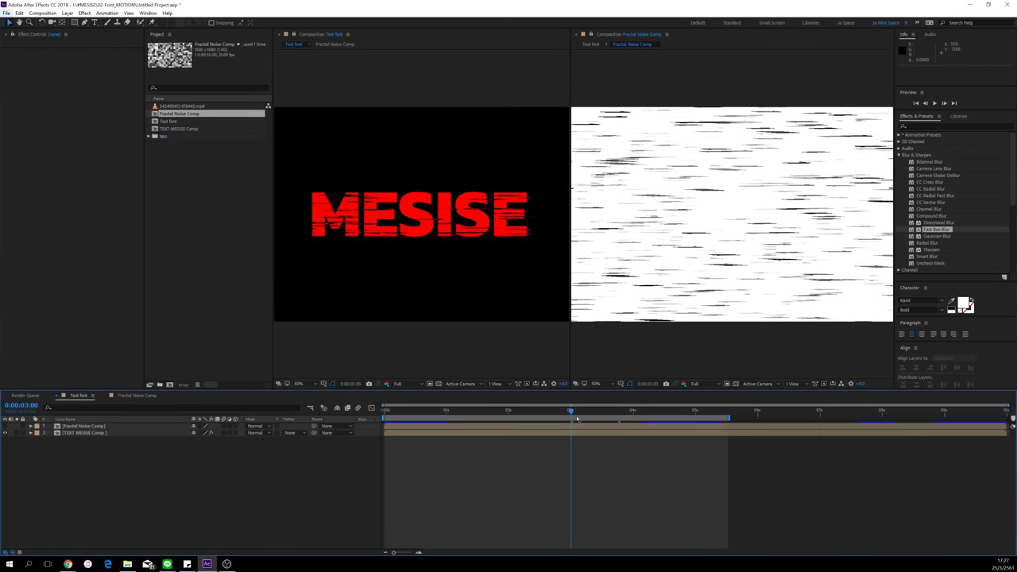
pyautogui.click(452, 411)
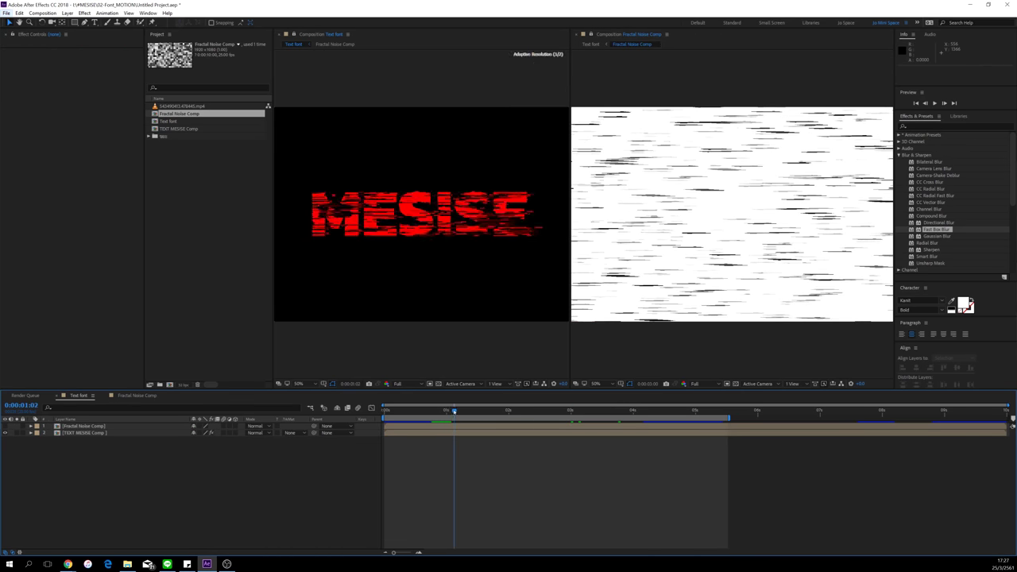
pyautogui.press('space')
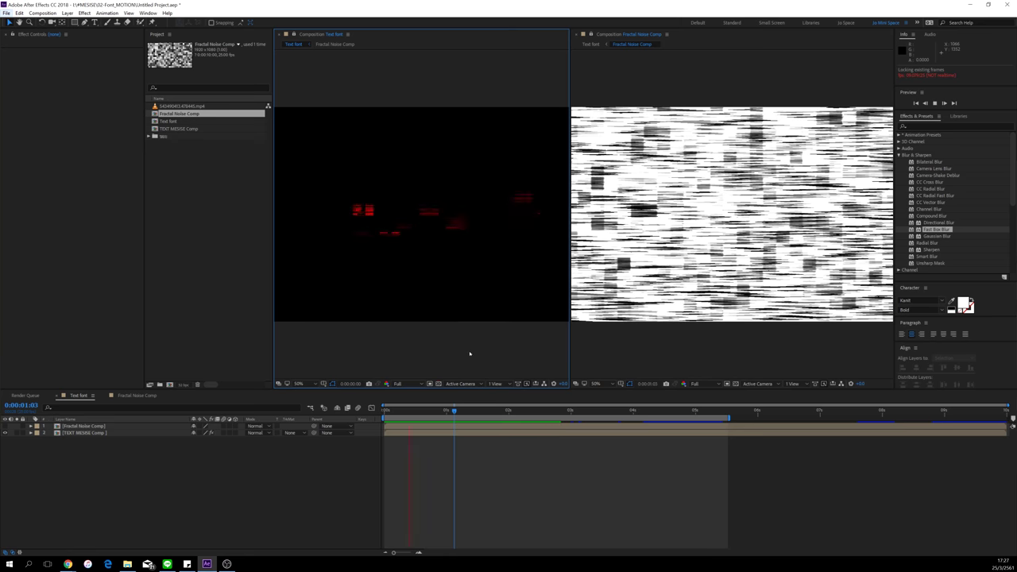
pyautogui.press('space')
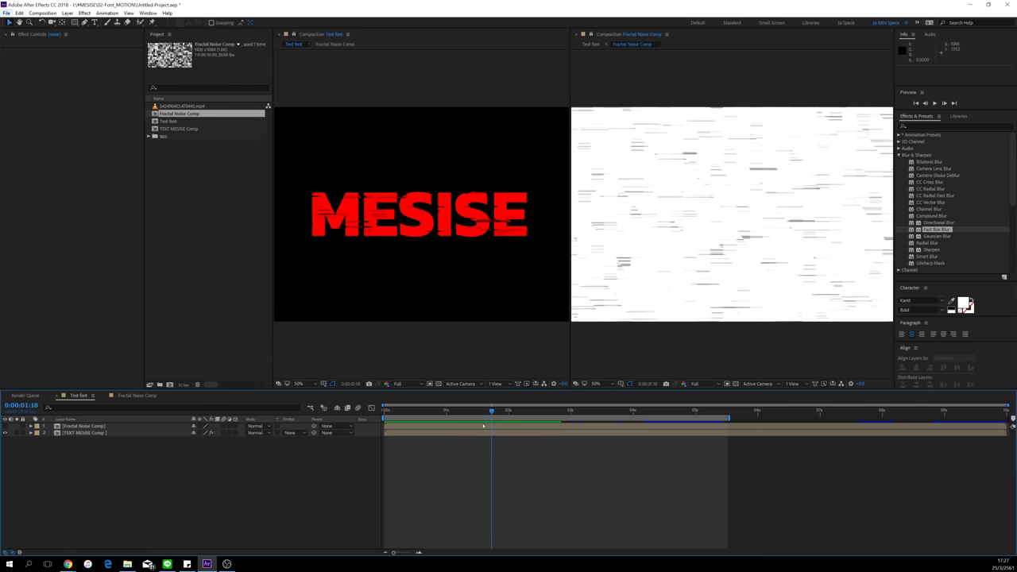
# Step: Collapse the Colorama settings and duplicate the Displacement Map effect on the TEXT MESISE Comp layer
pyautogui.click(483, 432)
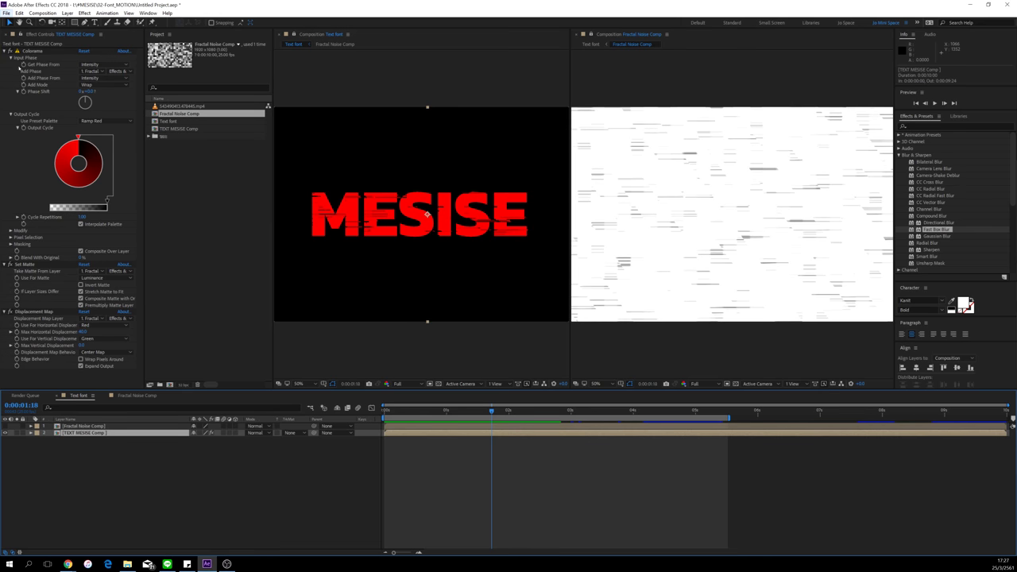
pyautogui.click(6, 51)
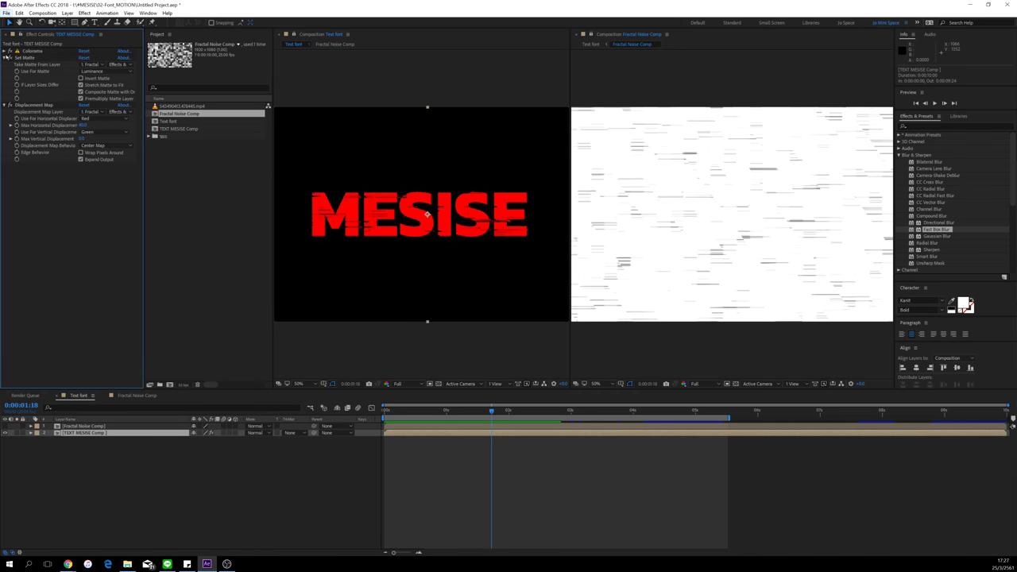
pyautogui.click(26, 105)
pyautogui.click(6, 105)
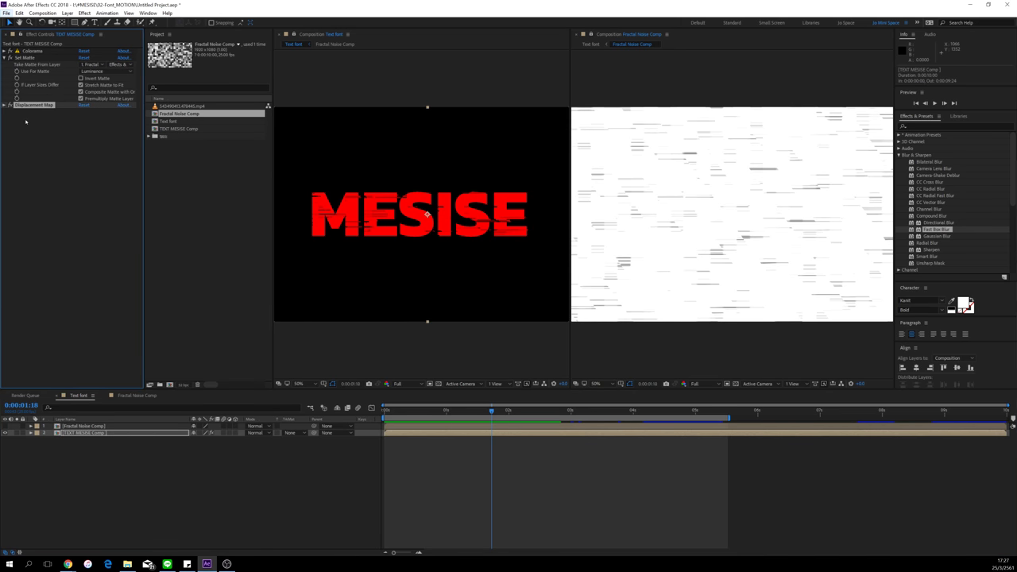
pyautogui.hotkey('ctrl', 'd')
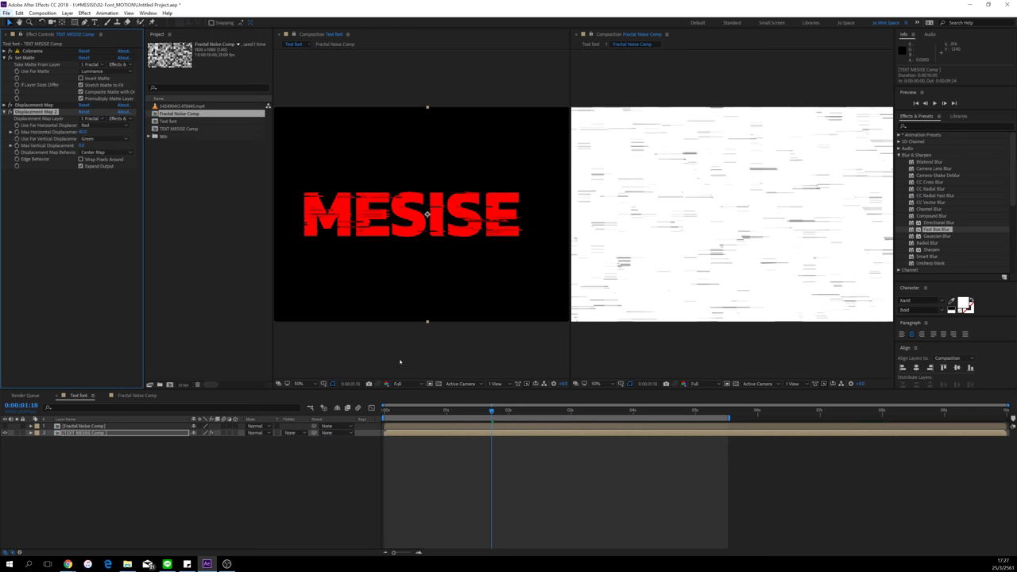
# Step: Duplicate the Displacement Map 2 effect on the TEXT MESISE Comp layer to stack a third displacement map
pyautogui.moveTo(405, 411); pyautogui.dragTo(444, 420)
pyautogui.click(77, 163)
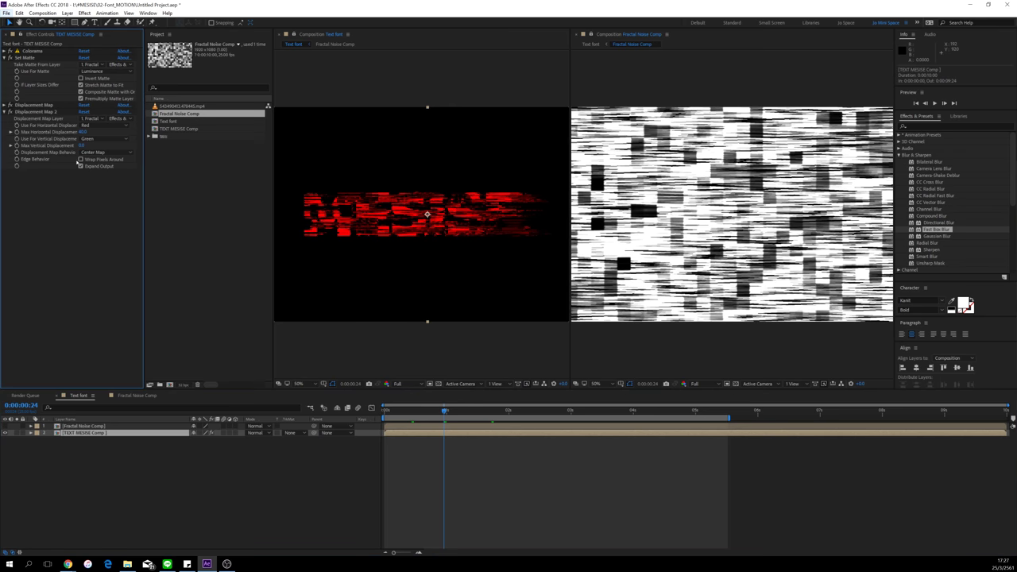
pyautogui.click(41, 112)
pyautogui.hotkey('ctrl', 'd')
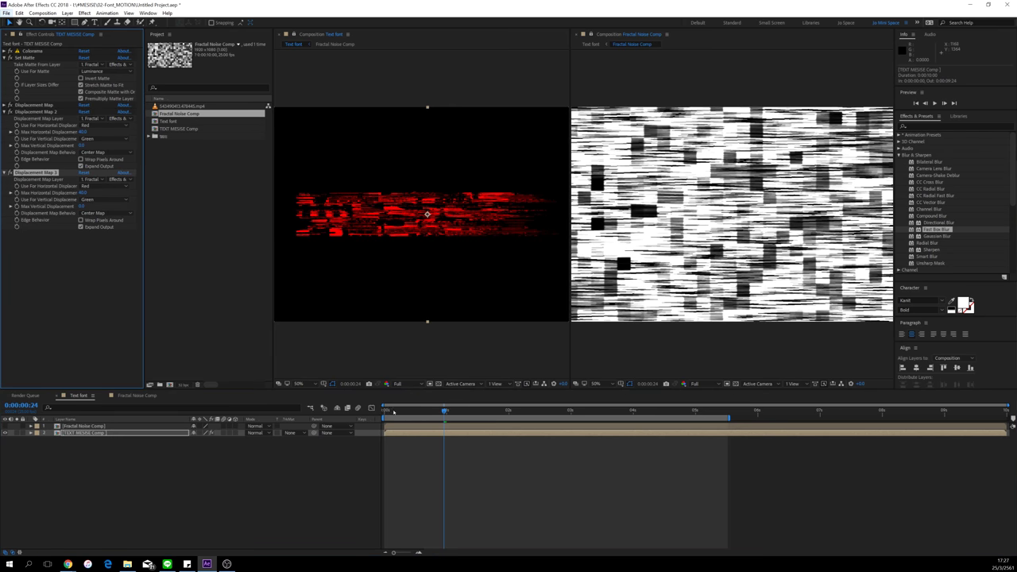
# Step: Preview the Test font comp to check the title reveal with three stacked displacement maps
pyautogui.moveTo(385, 411); pyautogui.dragTo(419, 411)
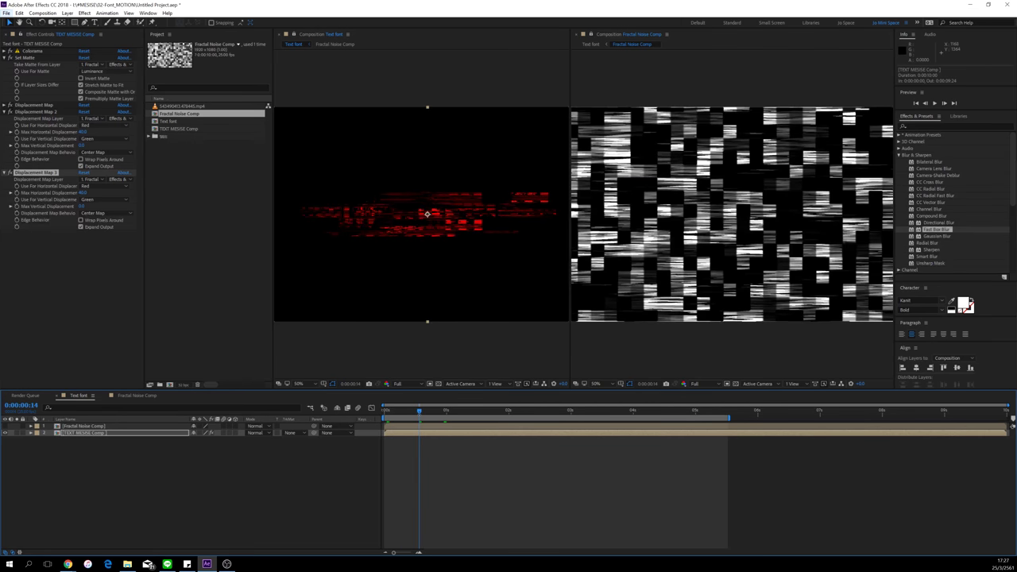
pyautogui.press('space')
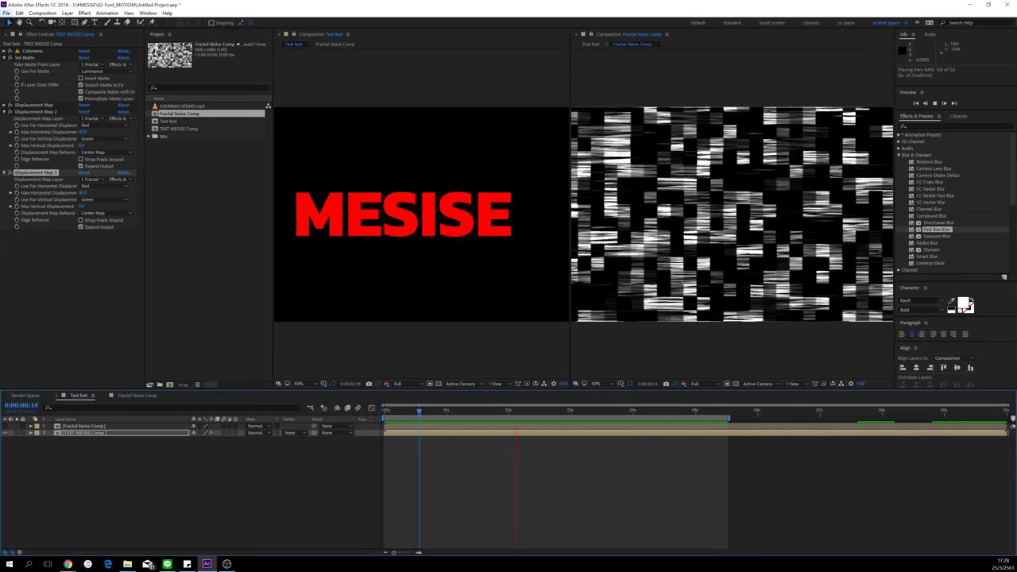
pyautogui.press('space')
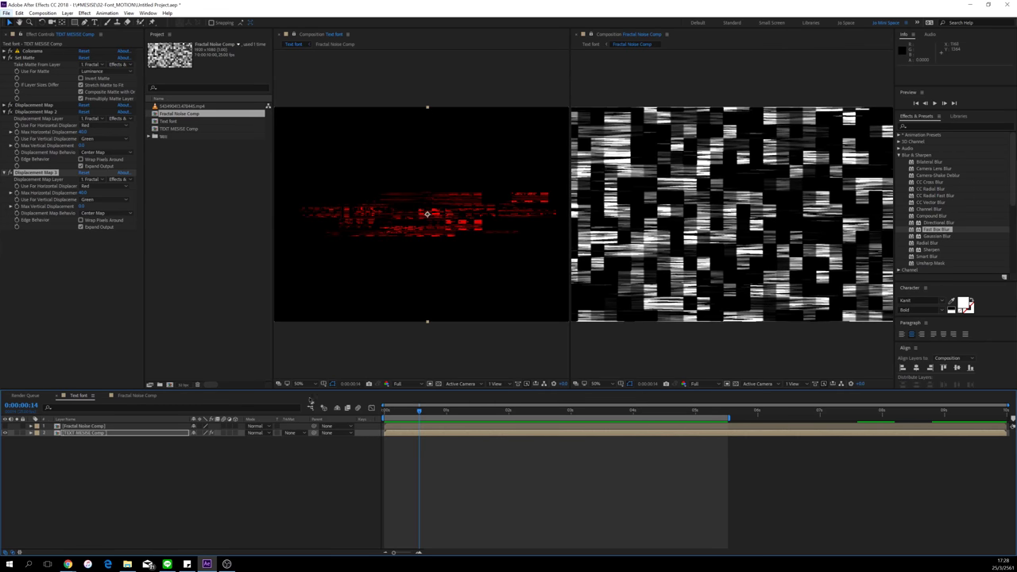
# Step: Create a new composition from the brick-wall mp4 footage and close the separate Fractal Noise Comp viewer
pyautogui.click(187, 296)
pyautogui.click(178, 105)
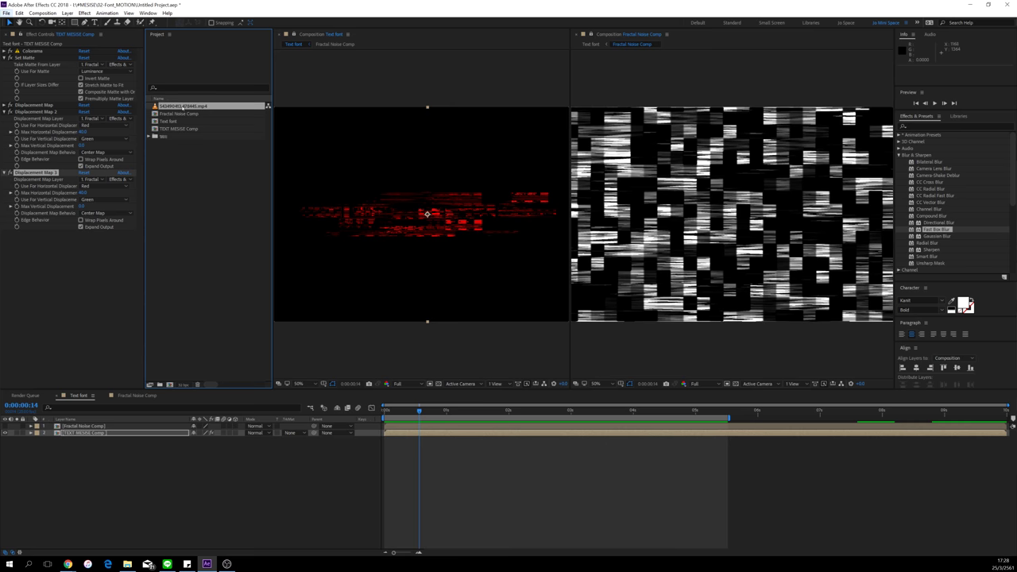
pyautogui.moveTo(179, 106); pyautogui.dragTo(170, 385)
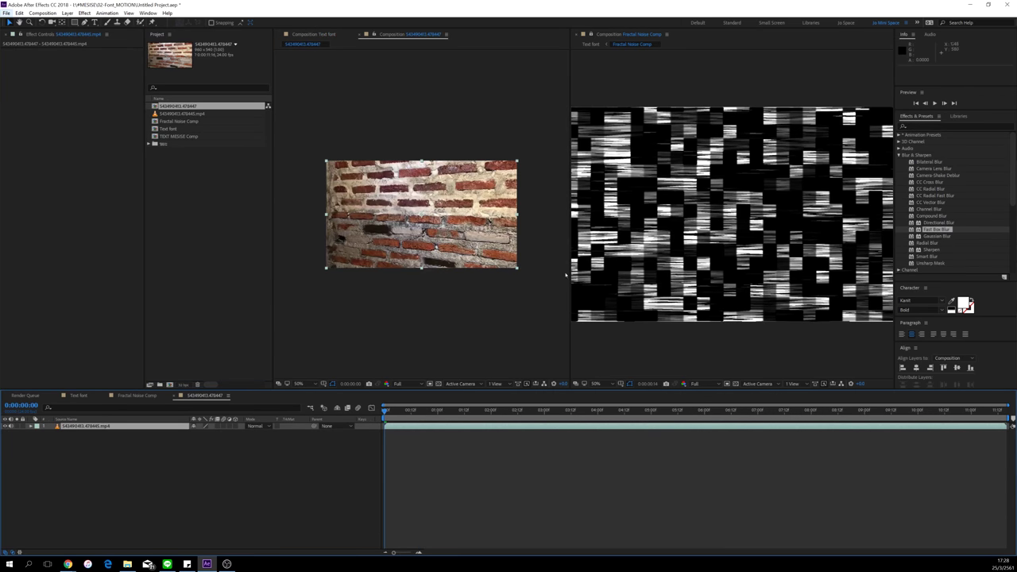
pyautogui.moveTo(566, 275); pyautogui.dragTo(643, 275)
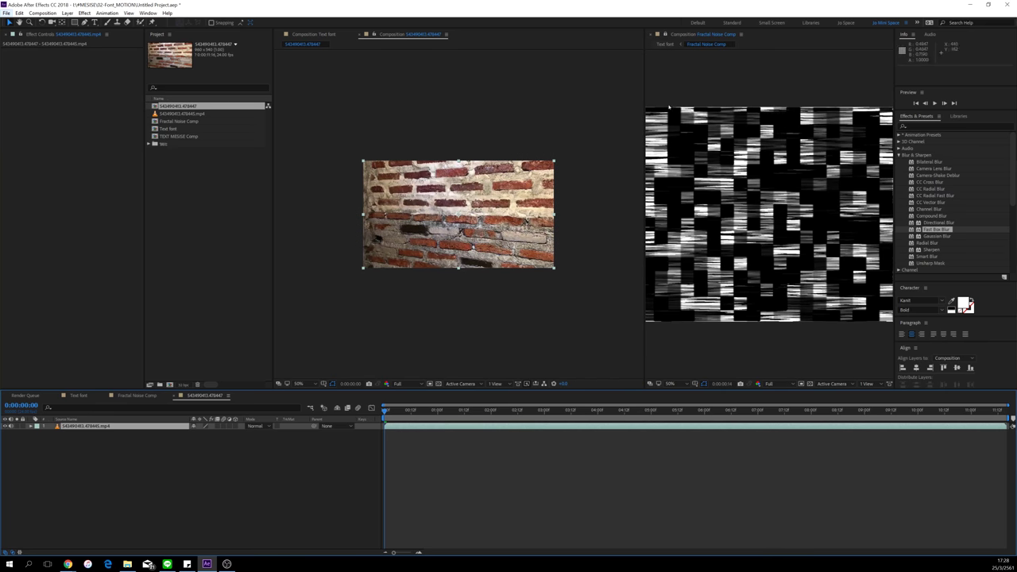
pyautogui.click(650, 36)
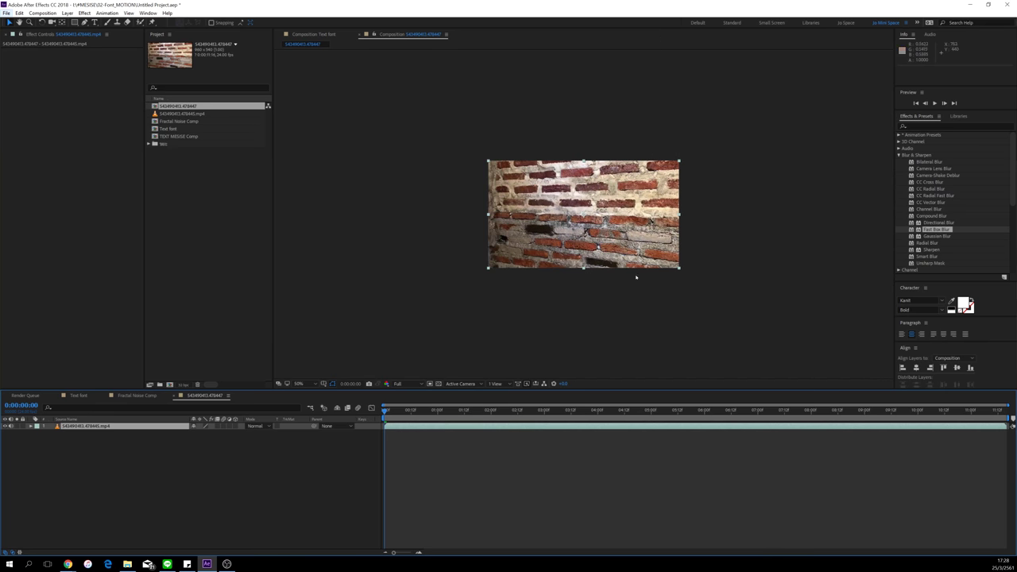
pyautogui.press('/')
pyautogui.click(355, 123)
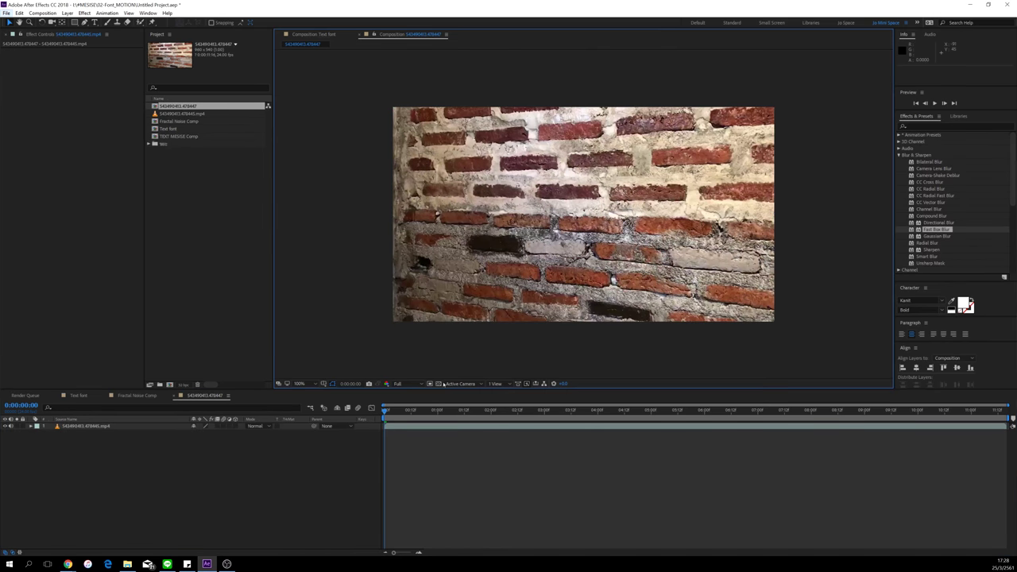
# Step: Run Track Camera on the brick-wall footage layer and enable Render Track Points
pyautogui.click(430, 428)
pyautogui.moveTo(386, 411); pyautogui.dragTo(791, 446)
pyautogui.press('space')
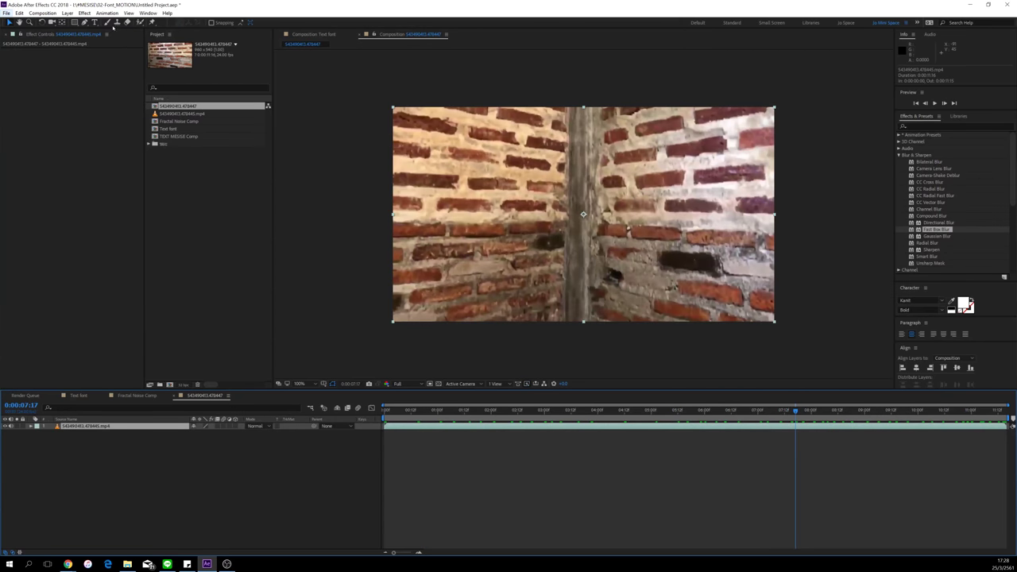
pyautogui.click(85, 13)
pyautogui.moveTo(106, 13)
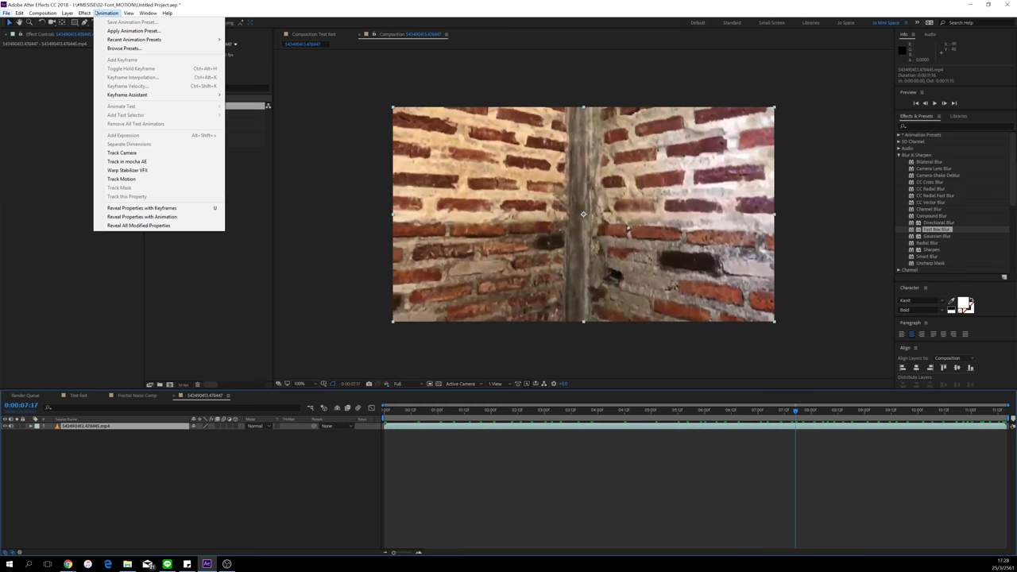
pyautogui.click(141, 153)
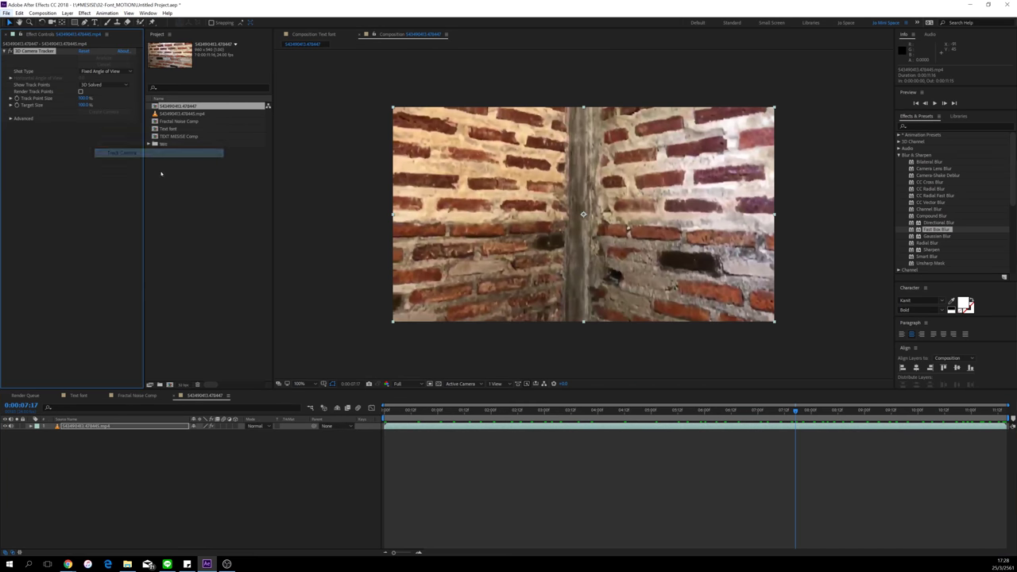
pyautogui.click(81, 92)
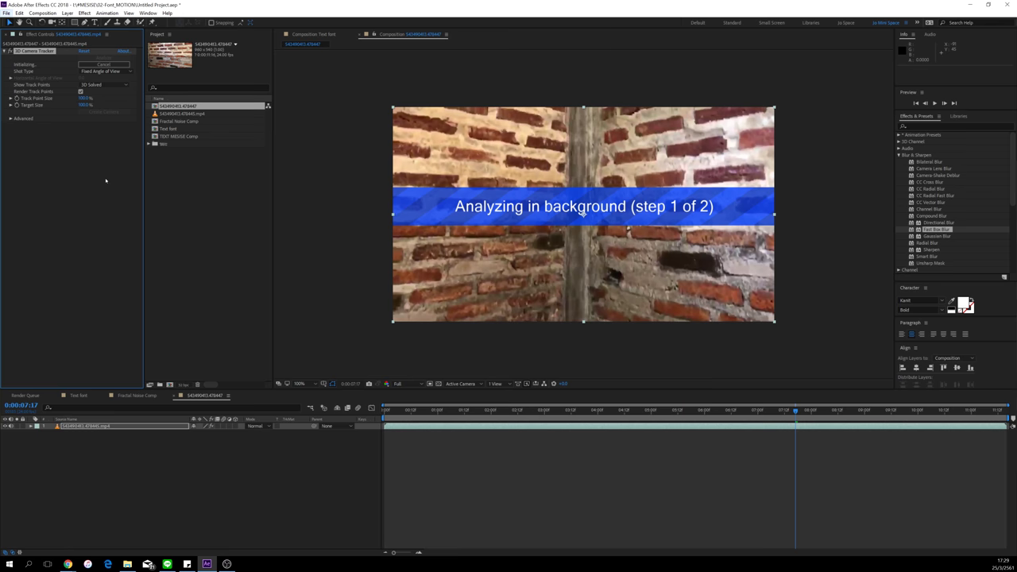
pyautogui.hotkey('alt', 'Tab')
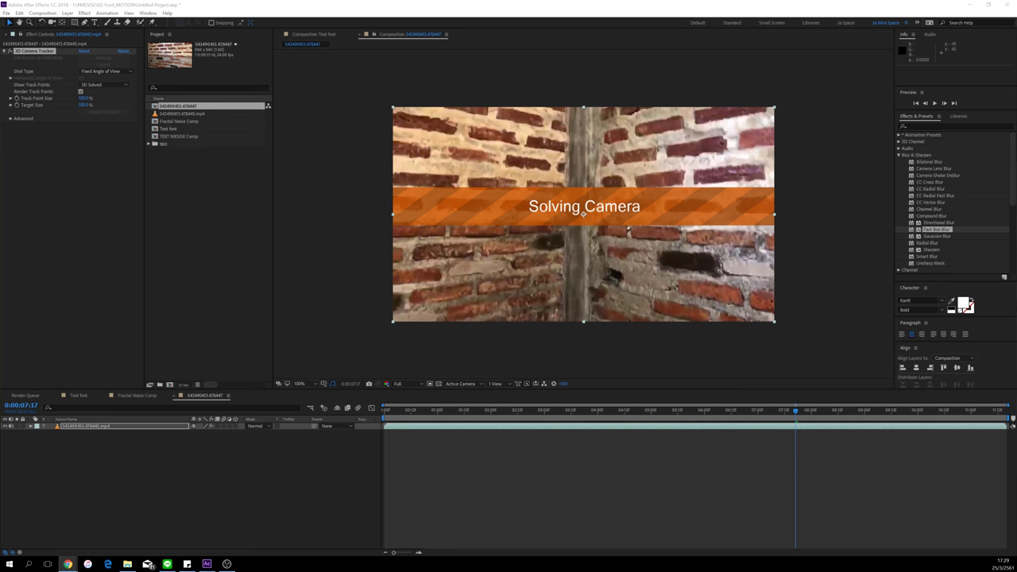
# Step: Examine the solved 3D track points on the brick walls throughout the footage
pyautogui.moveTo(600, 412); pyautogui.dragTo(682, 413)
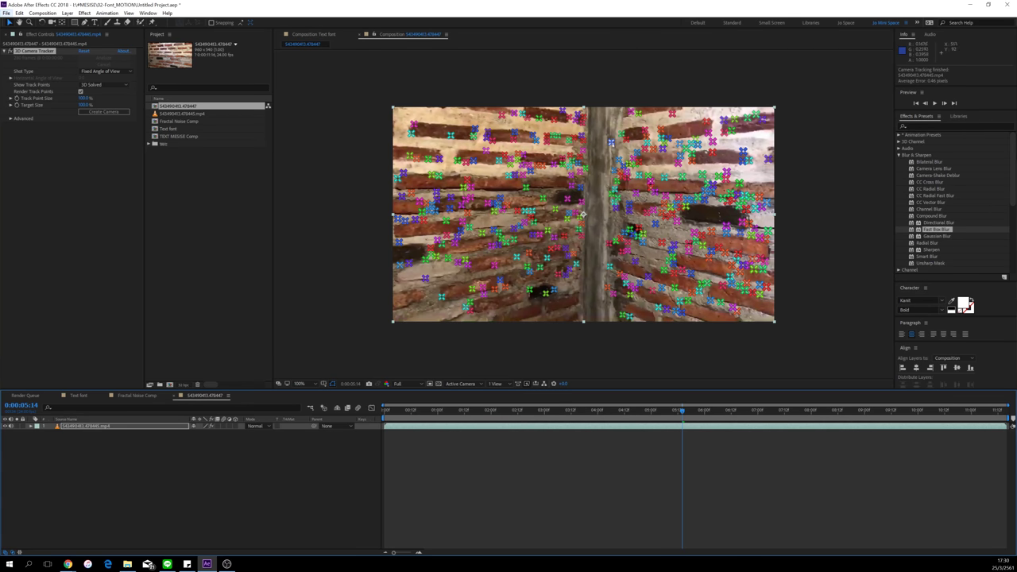
pyautogui.click(626, 139)
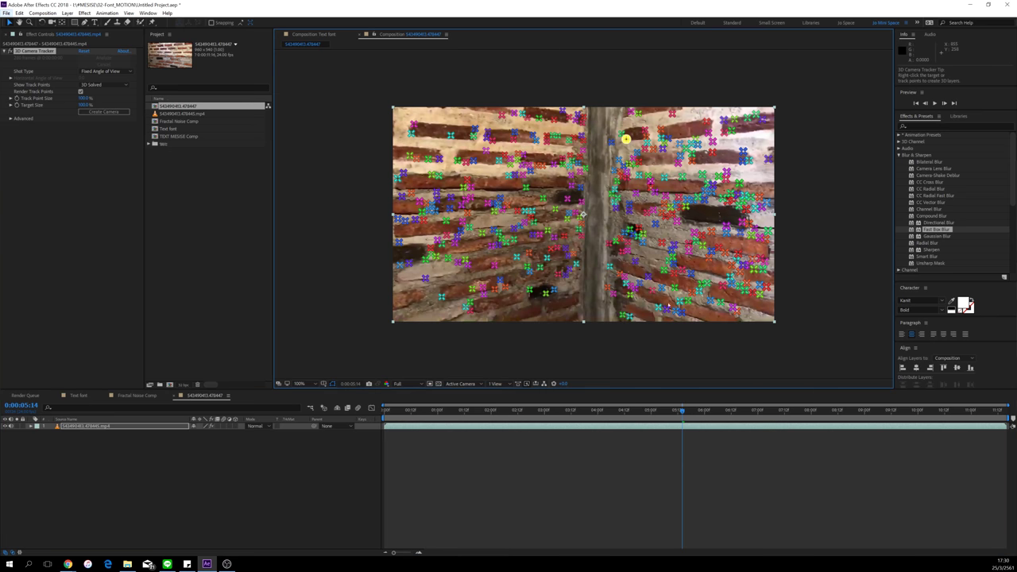
pyautogui.press('space')
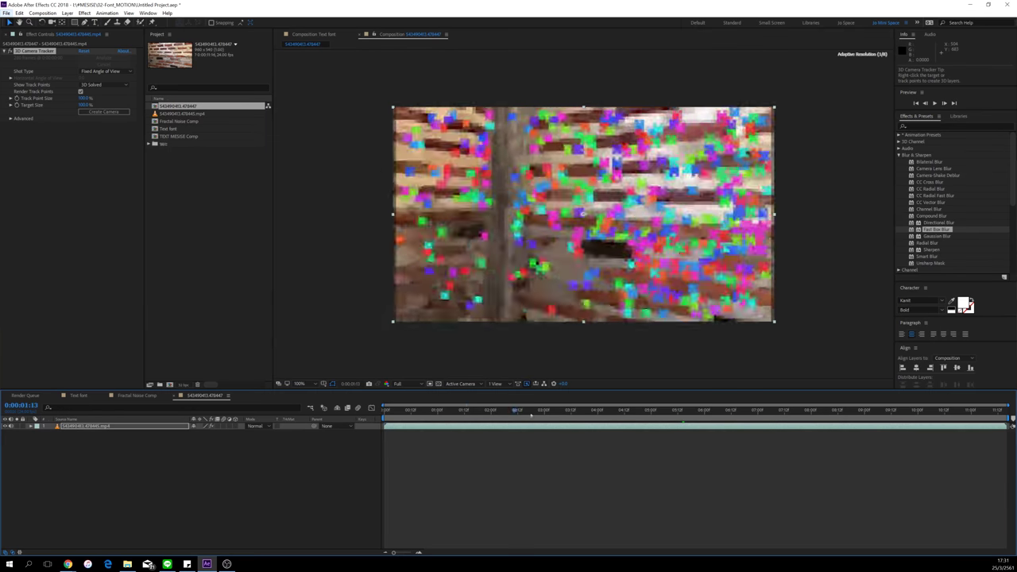
pyautogui.moveTo(836, 429); pyautogui.dragTo(429, 419)
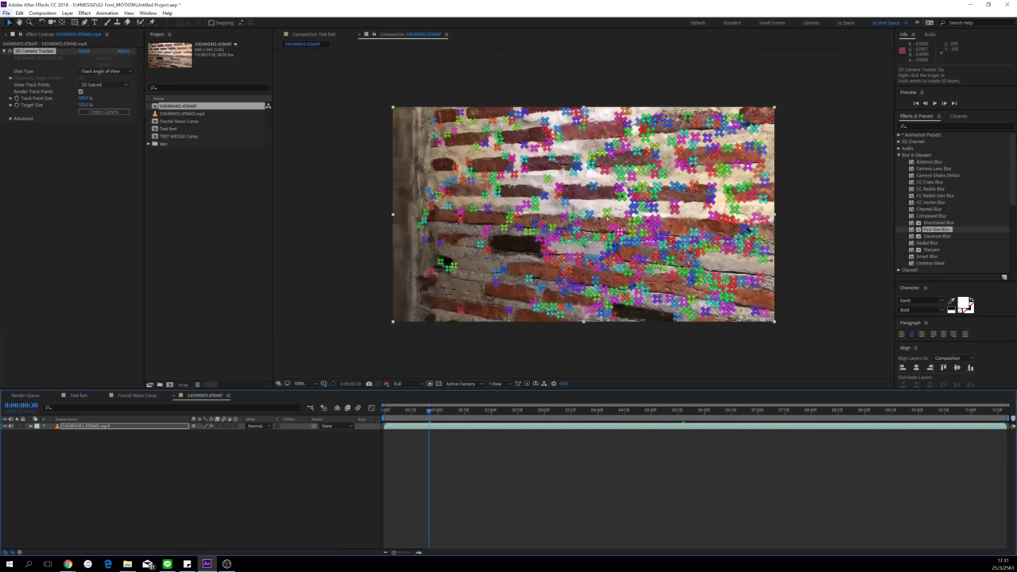
pyautogui.click(500, 140)
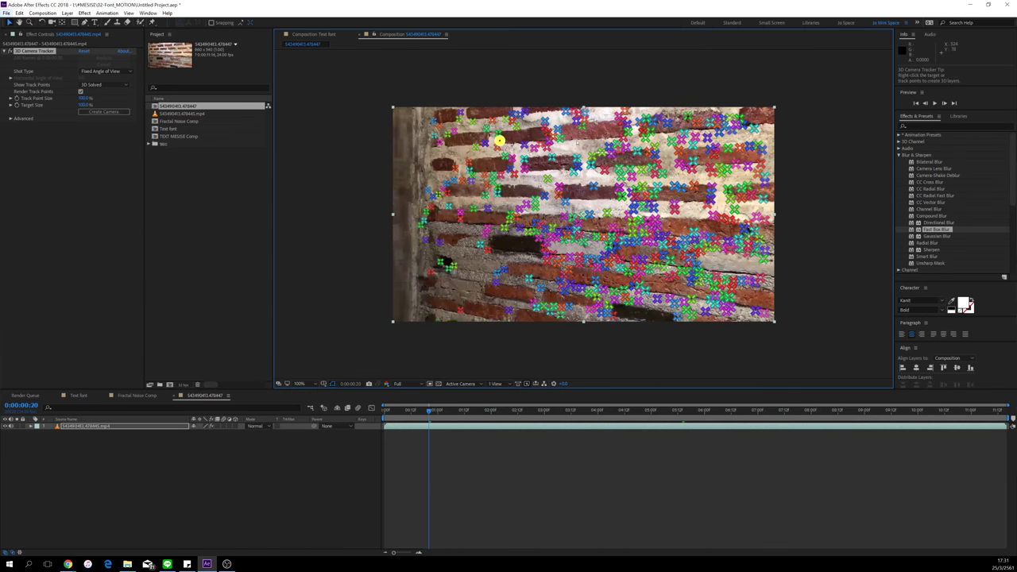
pyautogui.keyDown('shift'); pyautogui.click(684, 133); pyautogui.keyUp('shift')
pyautogui.keyDown('shift'); pyautogui.click(668, 278); pyautogui.keyUp('shift')
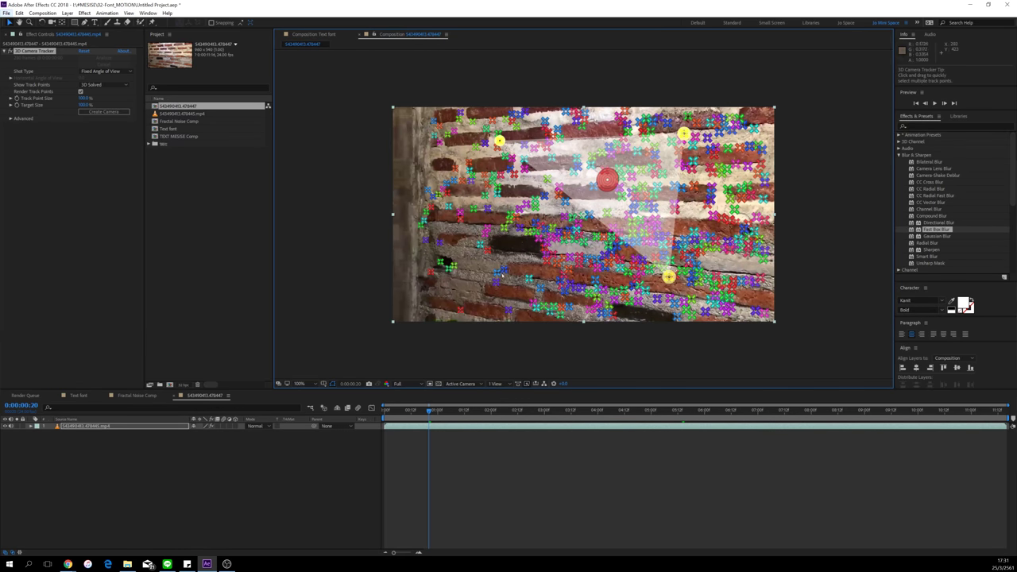
pyautogui.keyDown('shift'); pyautogui.click(497, 273); pyautogui.keyUp('shift')
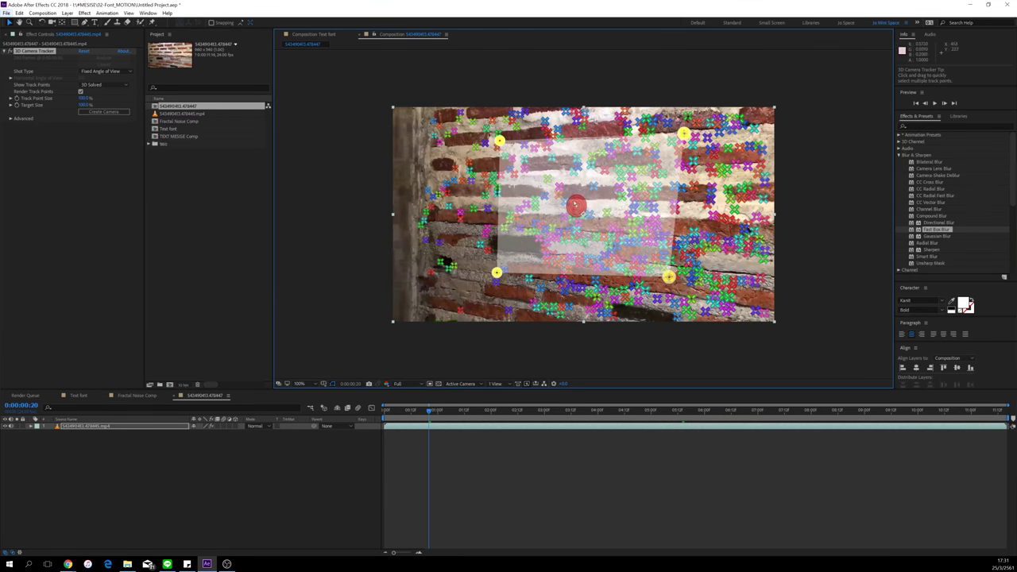
# Step: At 0:00:00:06, select track points spanning a wide plane on the first brick wall and create a null and camera from them
pyautogui.moveTo(466, 413); pyautogui.dragTo(397, 411)
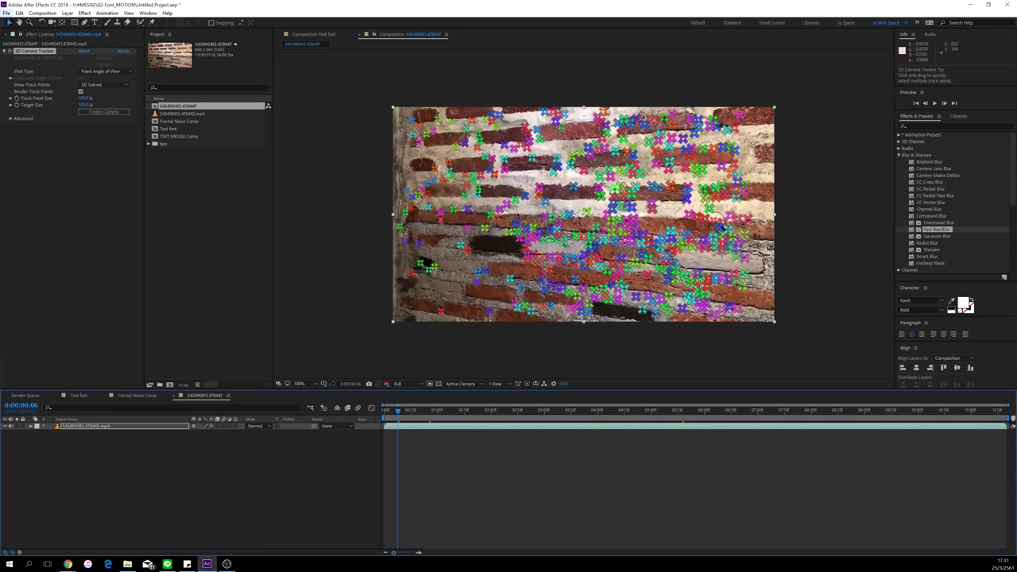
pyautogui.click(634, 164)
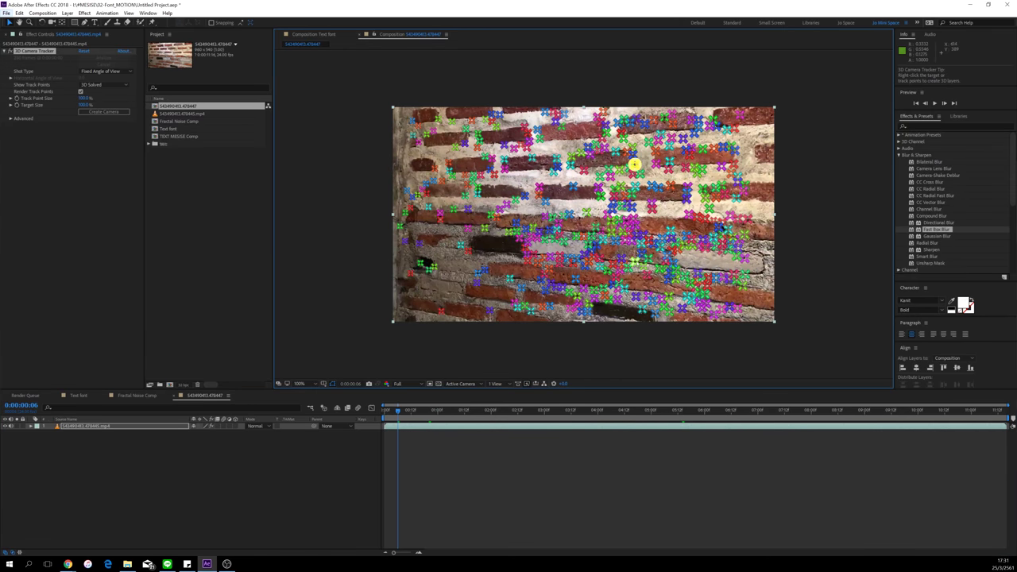
pyautogui.keyDown('shift'); pyautogui.click(635, 262); pyautogui.keyUp('shift')
pyautogui.keyDown('shift'); pyautogui.click(468, 250); pyautogui.keyUp('shift')
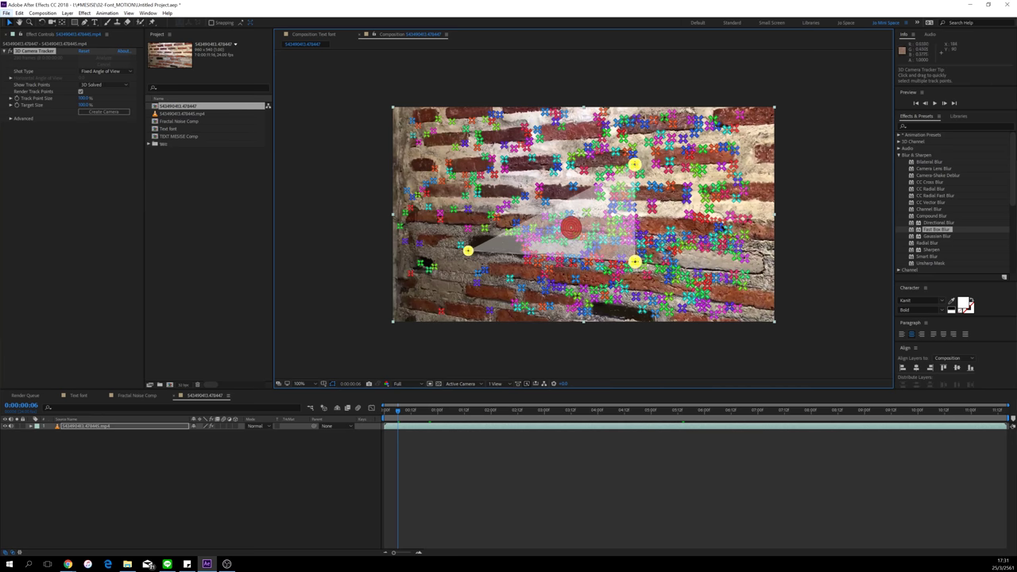
pyautogui.keyDown('shift'); pyautogui.click(464, 143); pyautogui.keyUp('shift')
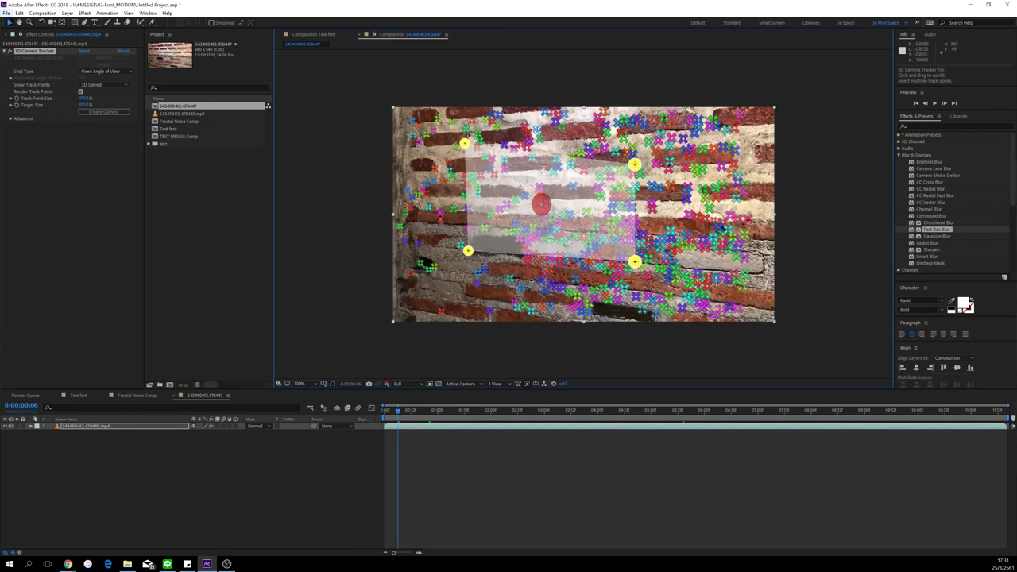
pyautogui.keyDown('shift'); pyautogui.click(537, 128); pyautogui.keyUp('shift')
pyautogui.keyDown('shift'); pyautogui.click(521, 288); pyautogui.keyUp('shift')
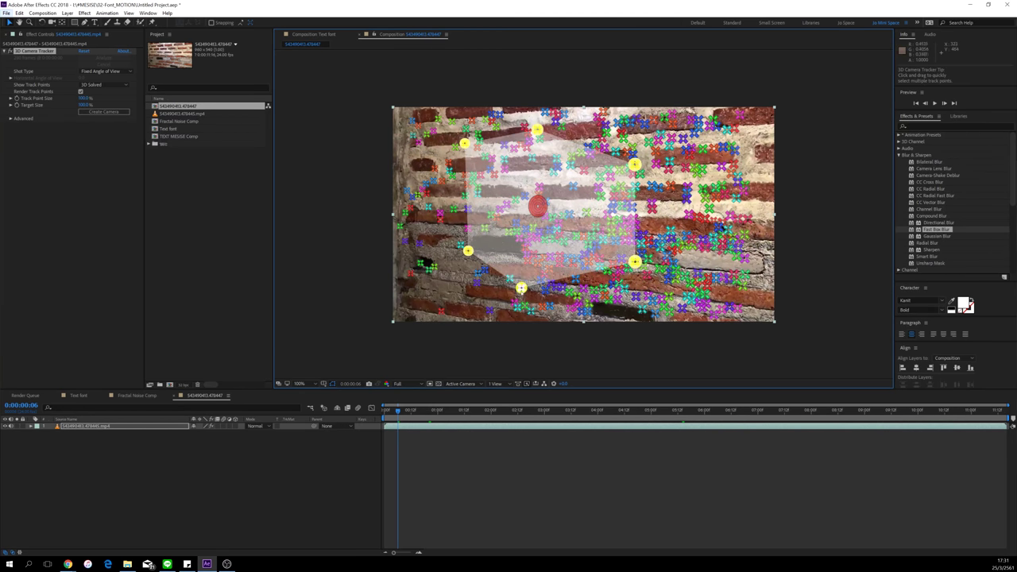
pyautogui.keyDown('shift'); pyautogui.click(589, 303); pyautogui.keyUp('shift')
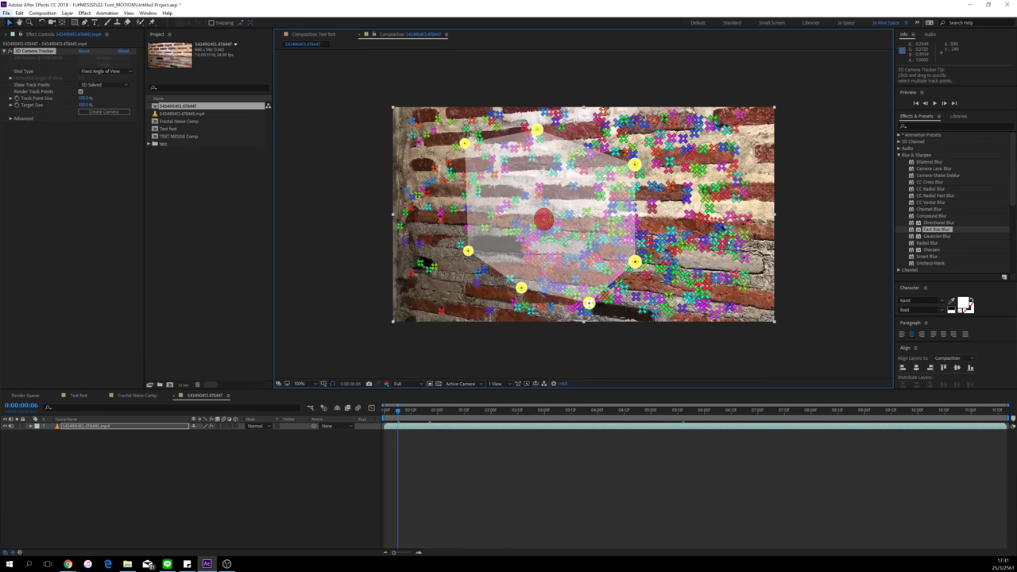
pyautogui.keyDown('shift'); pyautogui.click(725, 194); pyautogui.keyUp('shift')
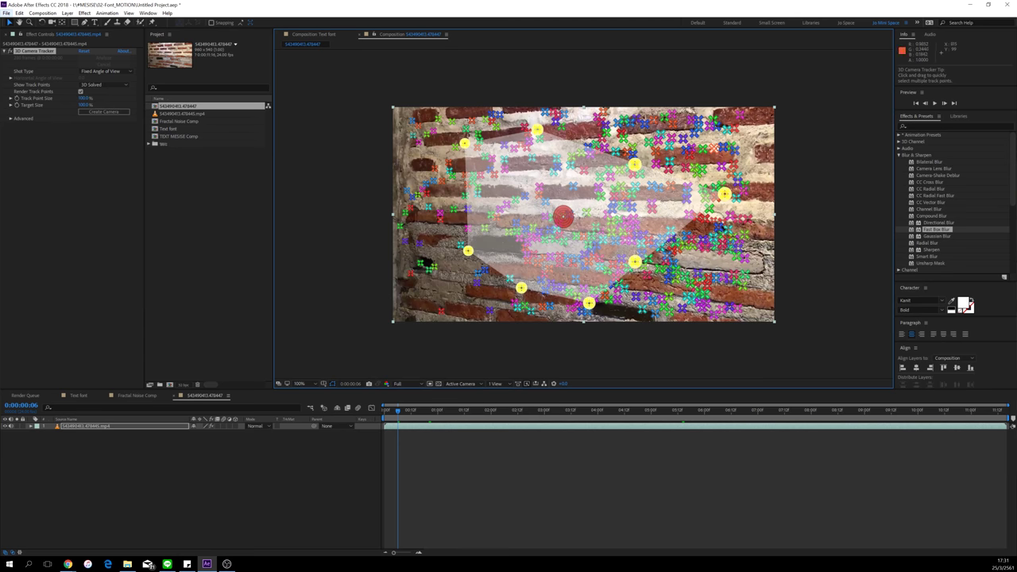
pyautogui.keyDown('shift'); pyautogui.click(713, 148); pyautogui.keyUp('shift')
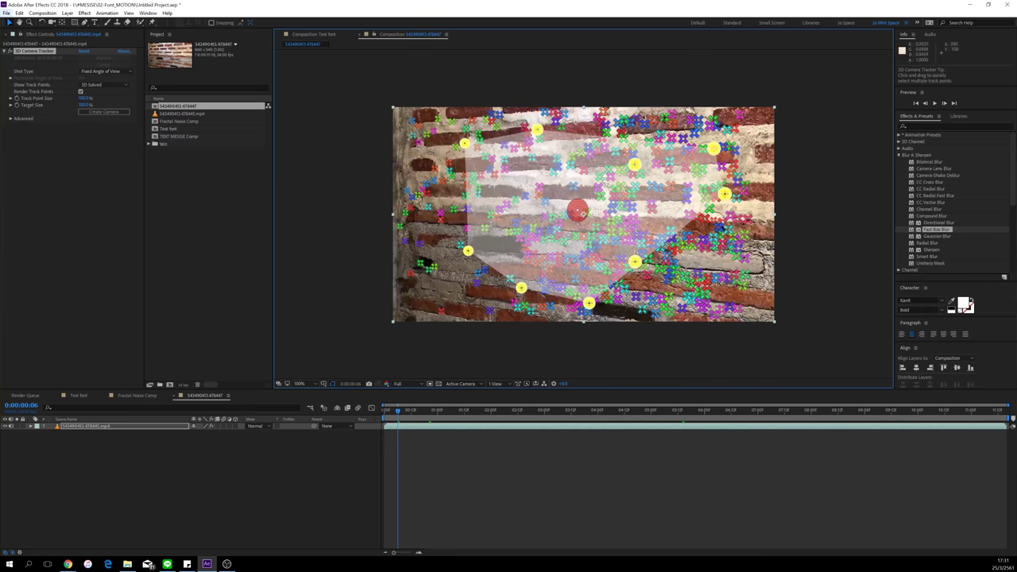
pyautogui.rightClick(634, 165)
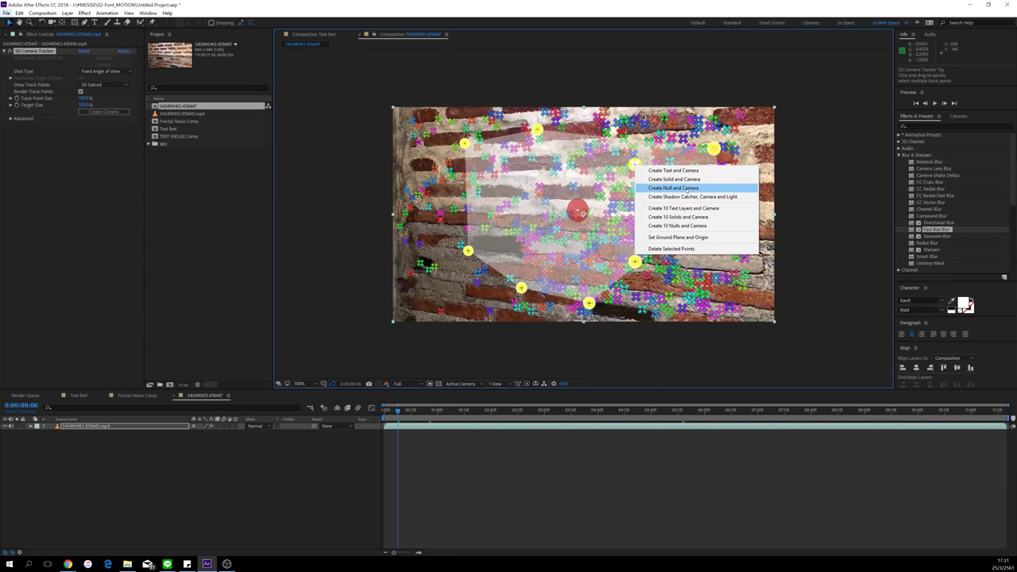
pyautogui.click(685, 189)
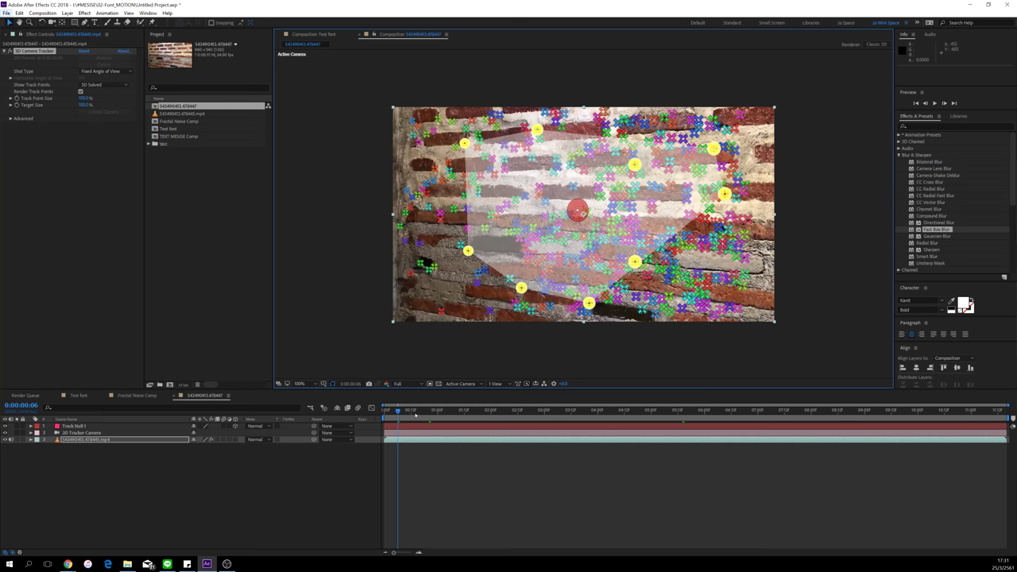
# Step: At 0:00:03:15, select five track points spanning the brick wall beside the corner post and create a null from them
pyautogui.moveTo(415, 413); pyautogui.dragTo(577, 413)
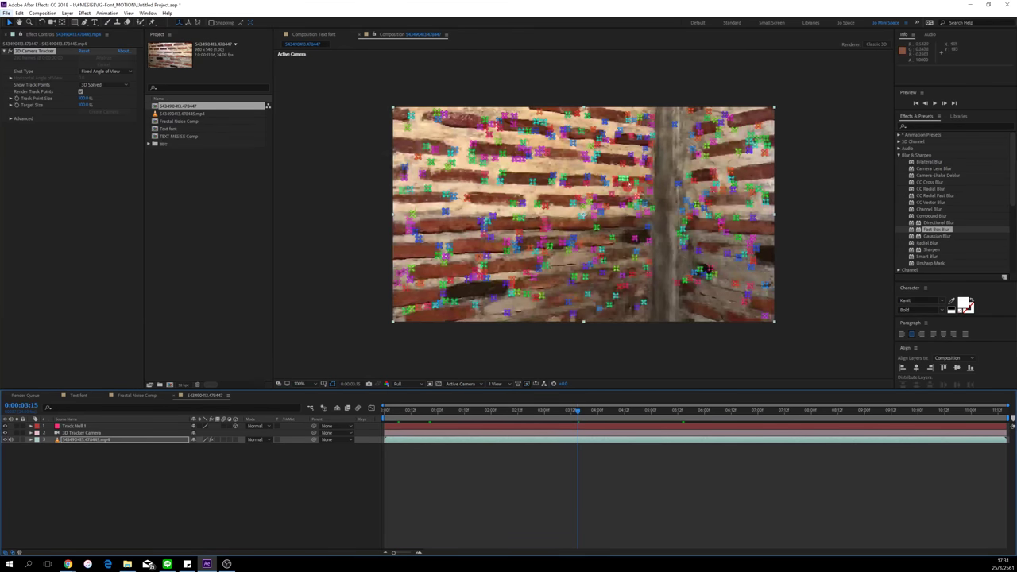
pyautogui.keyDown('shift'); pyautogui.click(648, 240); pyautogui.keyUp('shift')
pyautogui.keyDown('shift'); pyautogui.click(518, 249); pyautogui.keyUp('shift')
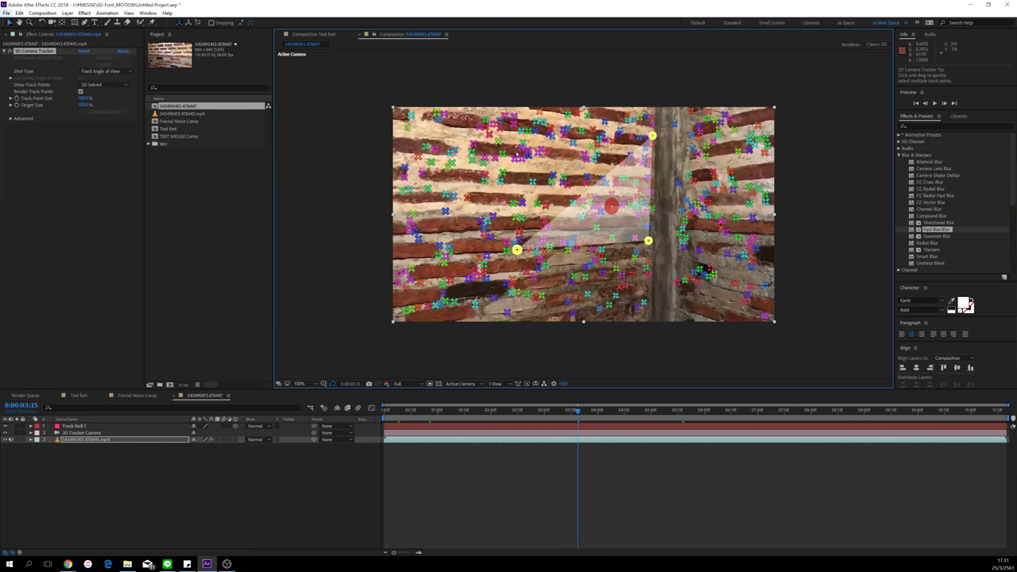
pyautogui.keyDown('shift'); pyautogui.click(521, 143); pyautogui.keyUp('shift')
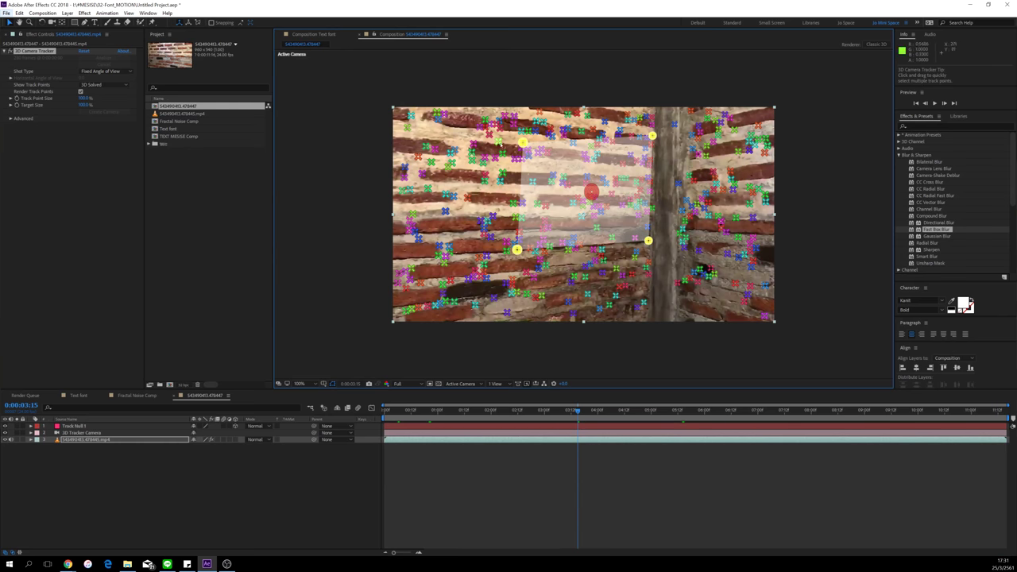
pyautogui.keyDown('shift'); pyautogui.click(498, 142); pyautogui.keyUp('shift')
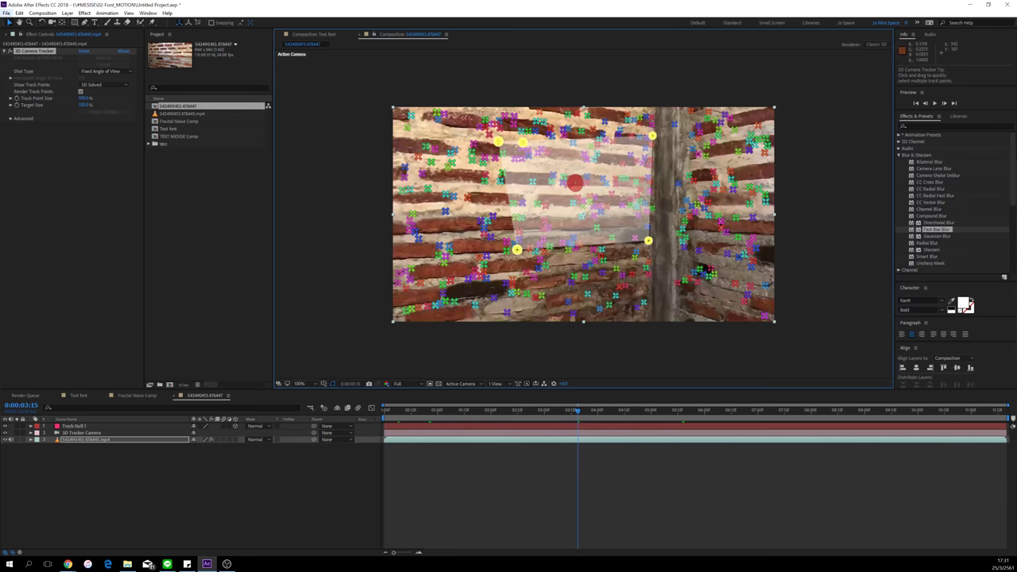
pyautogui.rightClick(522, 144)
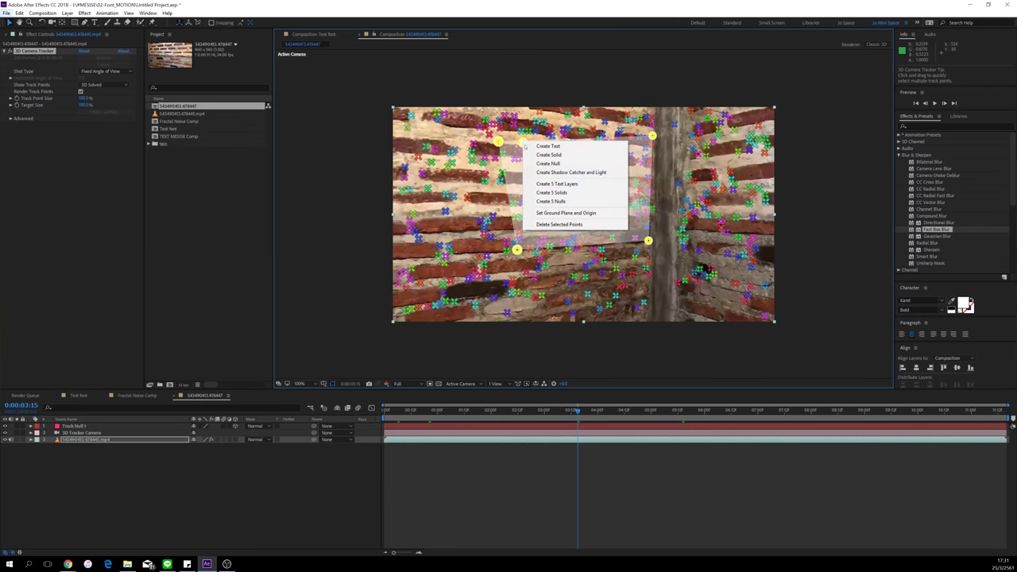
pyautogui.click(572, 163)
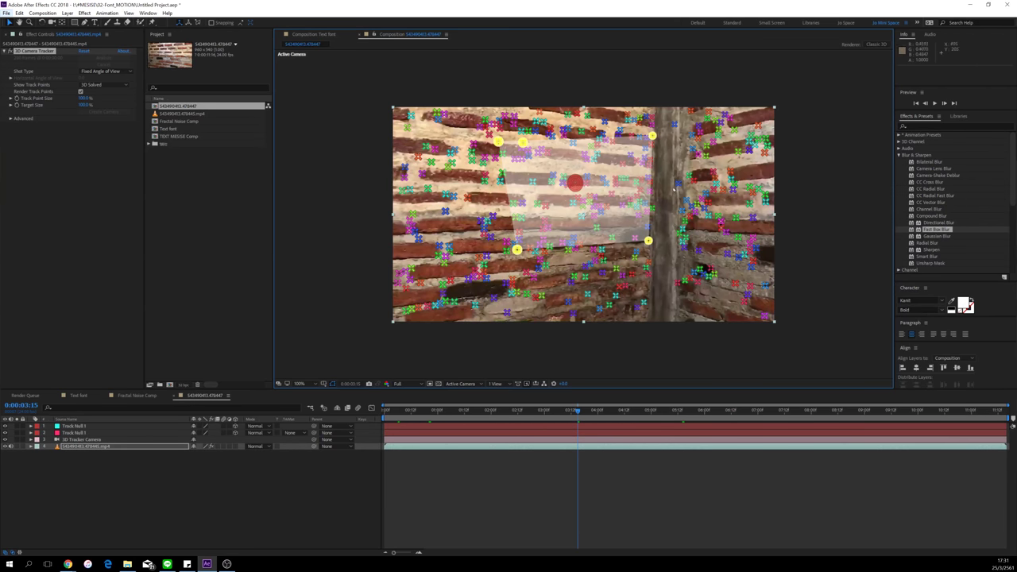
# Step: At 0:00:02:18, select the single track point near the top of the corner post and open its layer-creation options
pyautogui.click(677, 183)
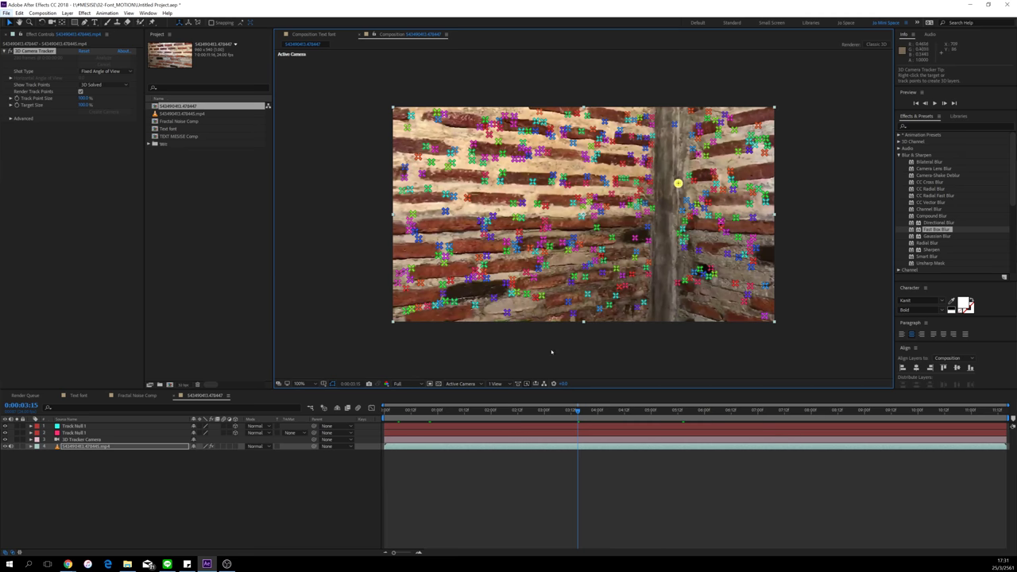
pyautogui.moveTo(475, 410); pyautogui.dragTo(530, 410)
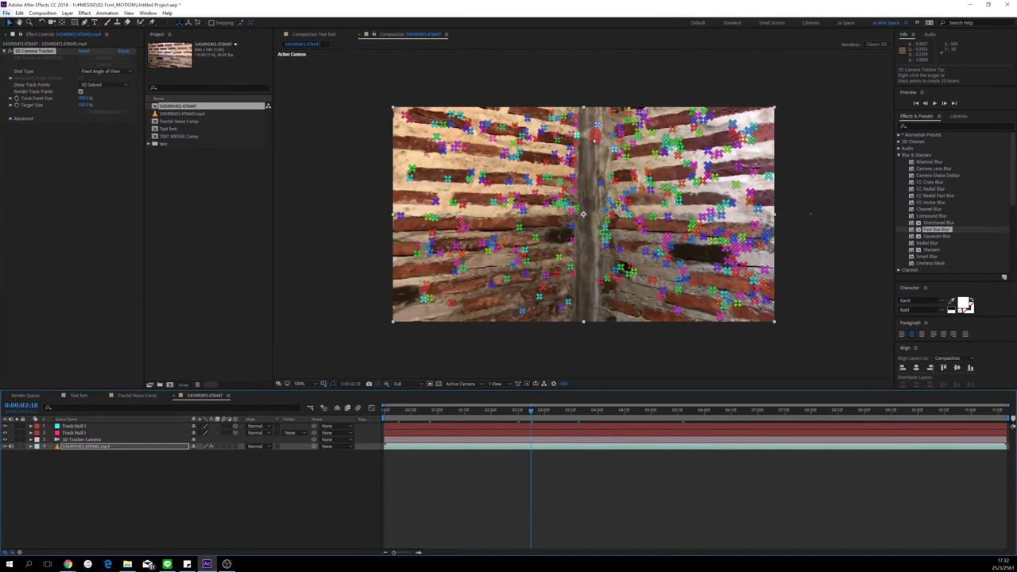
pyautogui.click(596, 124)
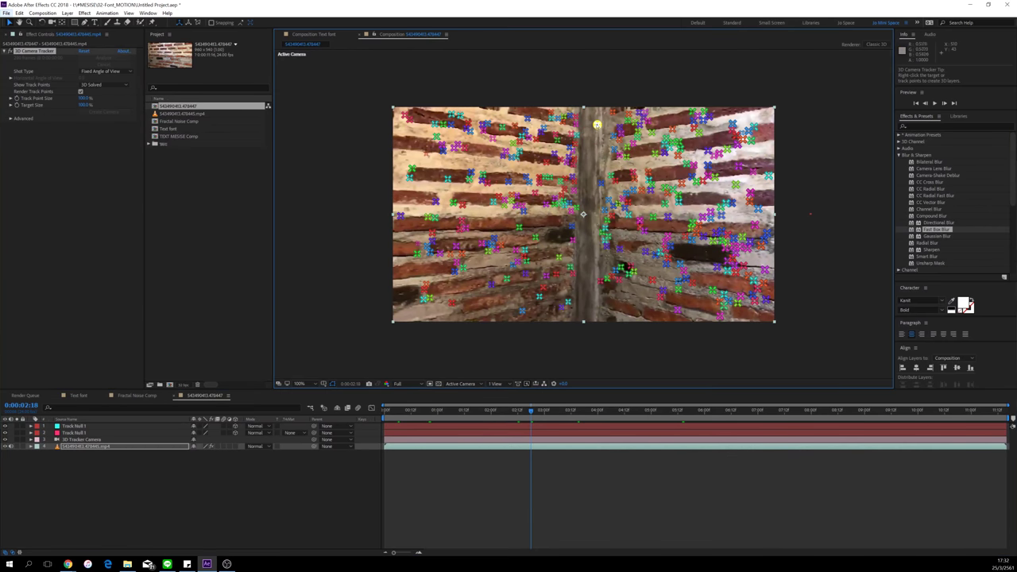
pyautogui.rightClick(597, 125)
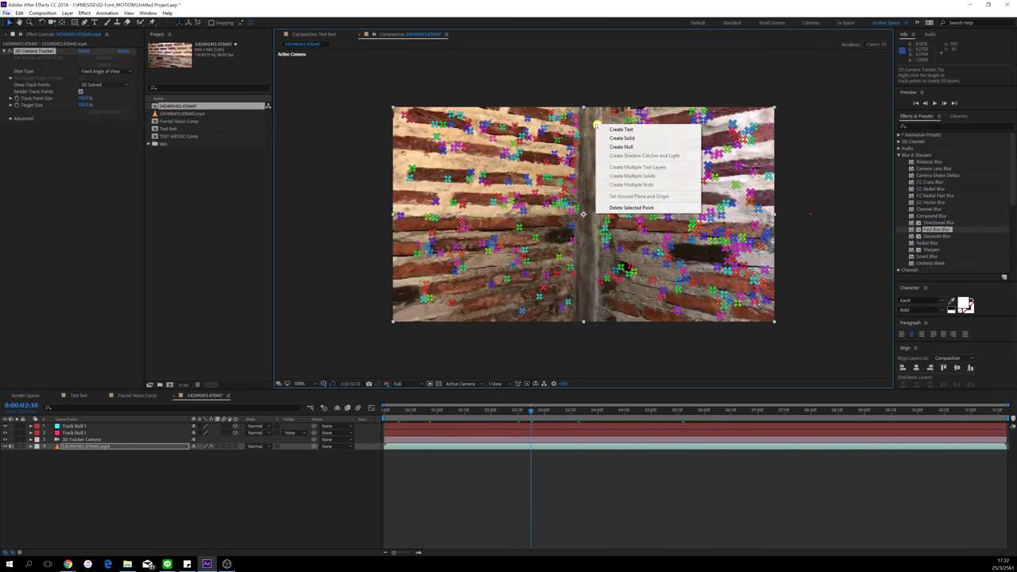
# Step: Create a track null from the selected track point near the upper end of the wall corner
pyautogui.click(622, 147)
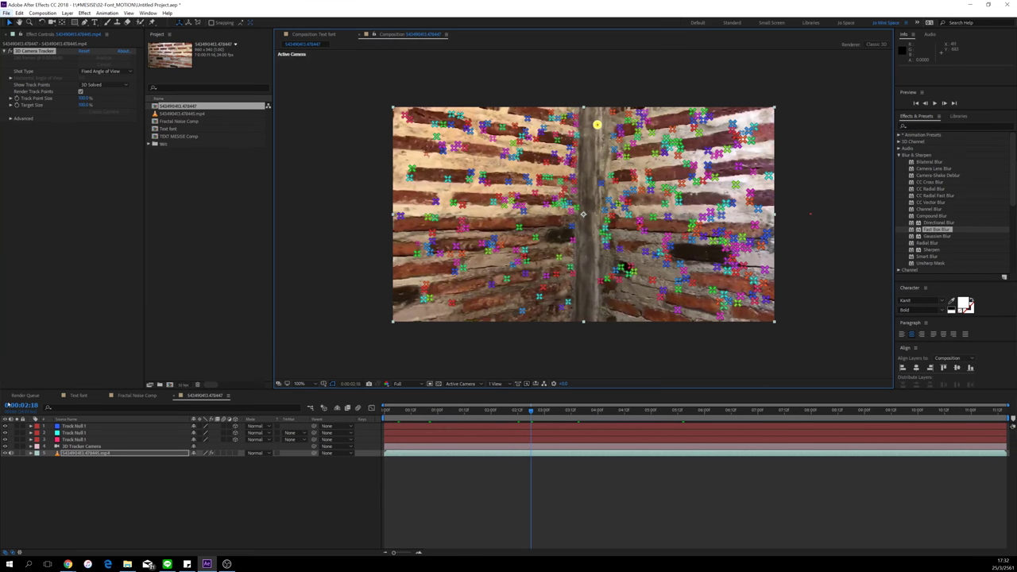
# Step: Try adding a 1000 × 1000 px black solid to the brick wall composition and undo it
pyautogui.click(436, 489)
pyautogui.rightClick(436, 489)
pyautogui.moveTo(492, 408)
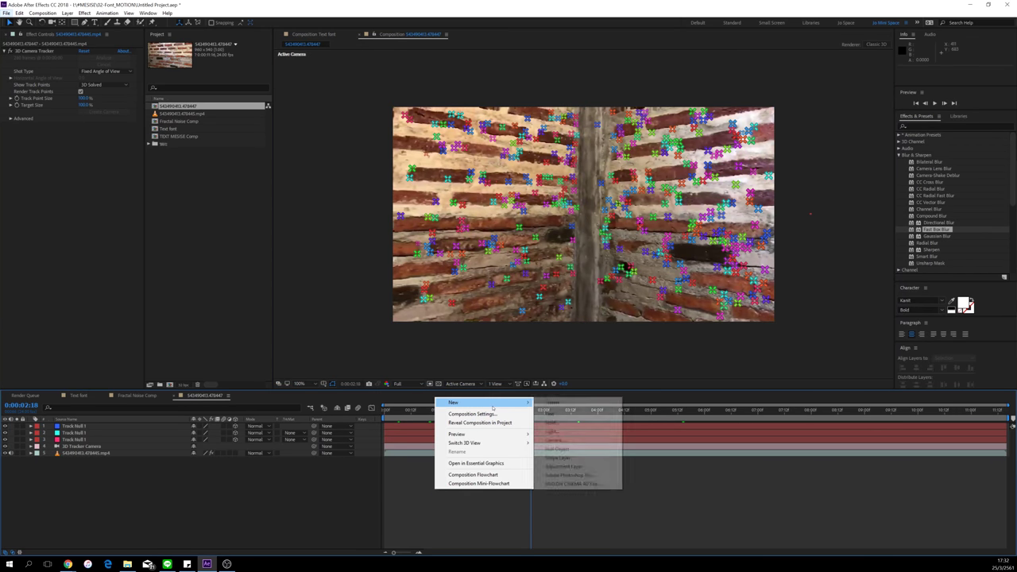
pyautogui.click(570, 427)
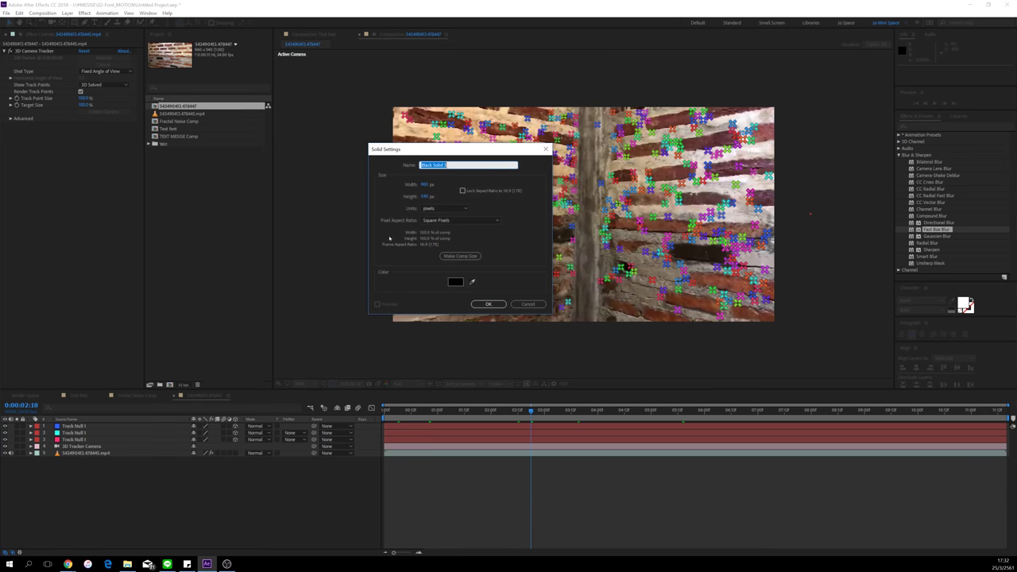
pyautogui.click(427, 184)
pyautogui.write('1000')
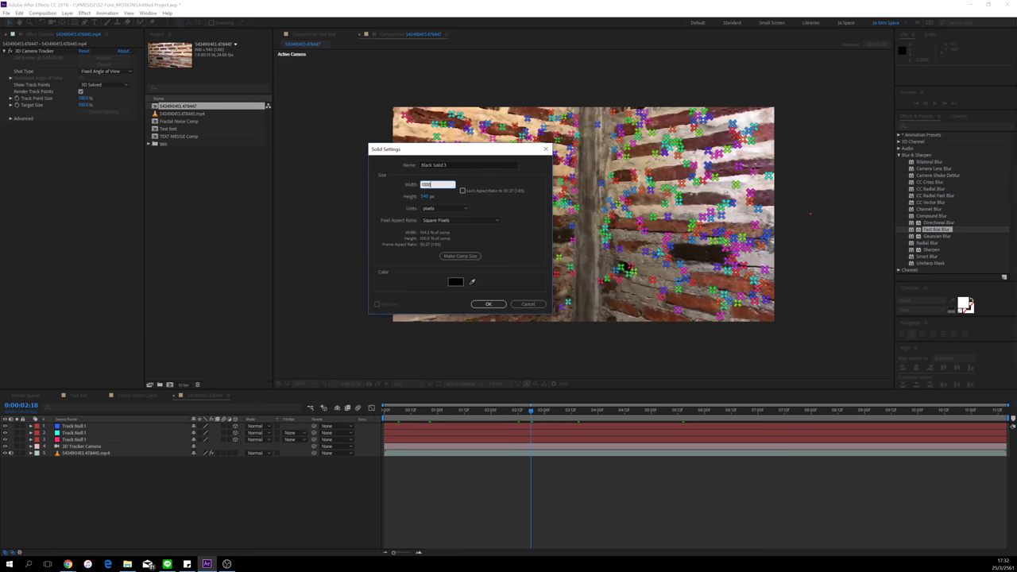
pyautogui.press('Tab')
pyautogui.write('1000')
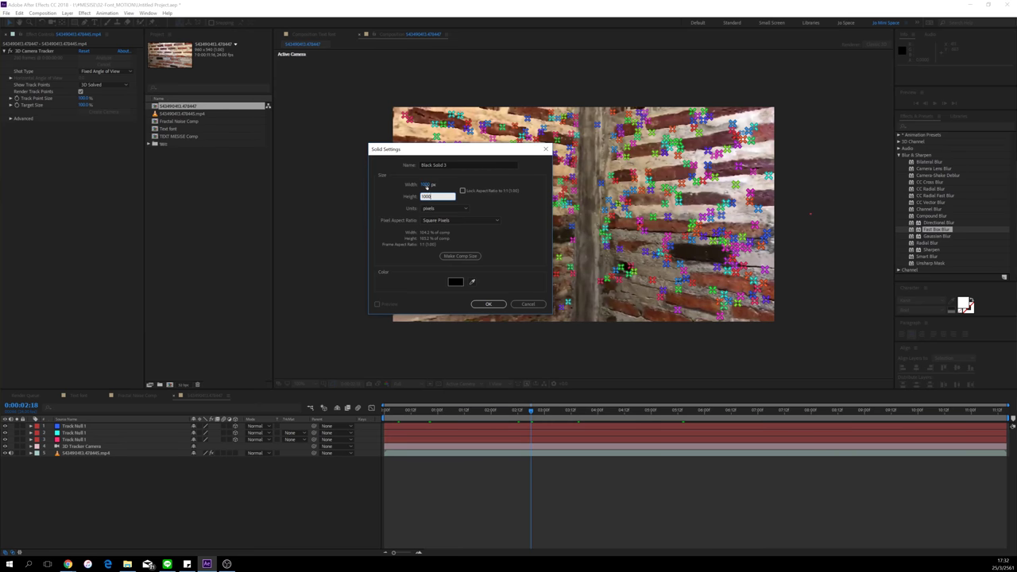
pyautogui.click(494, 305)
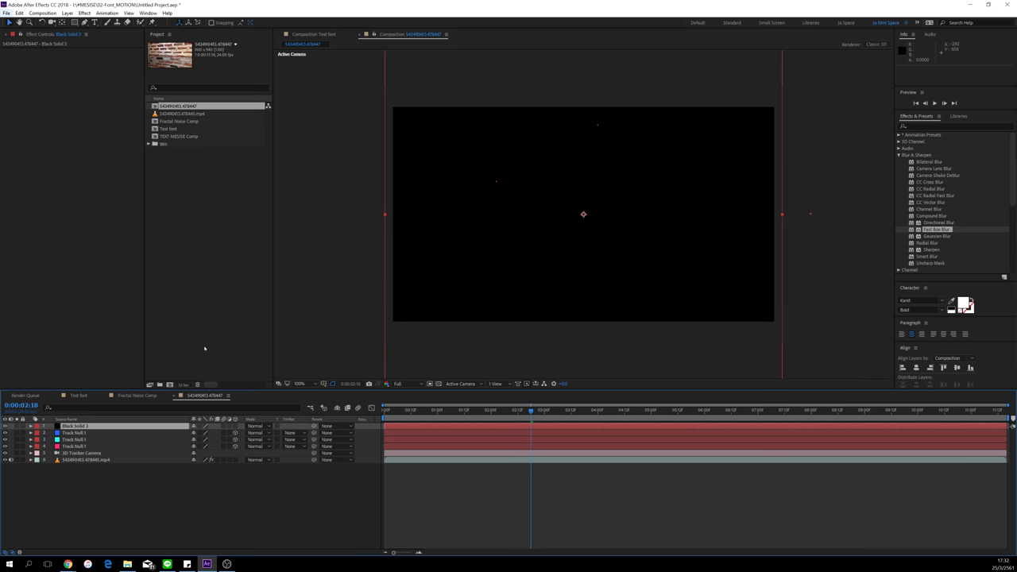
pyautogui.hotkey('ctrl', 'z')
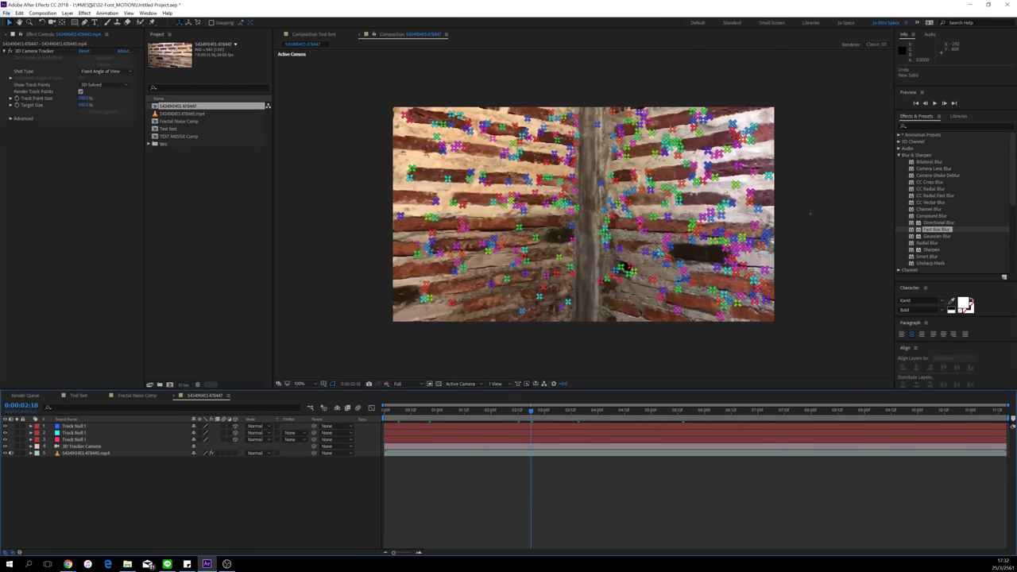
# Step: Add a 1000 × 1000 px solid in white (FFFFFF) to the brick wall composition
pyautogui.rightClick(464, 499)
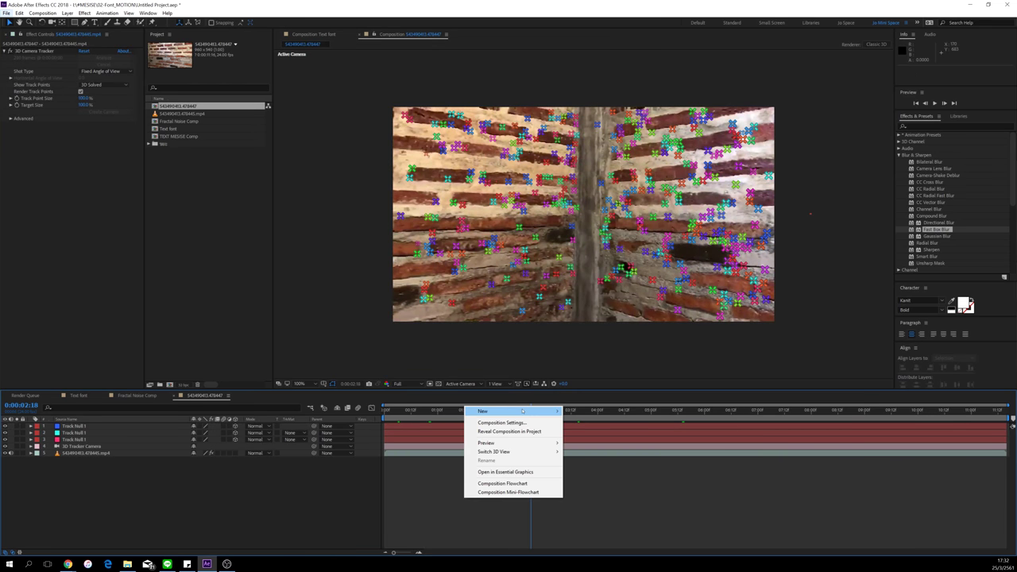
pyautogui.moveTo(517, 411)
pyautogui.click(580, 431)
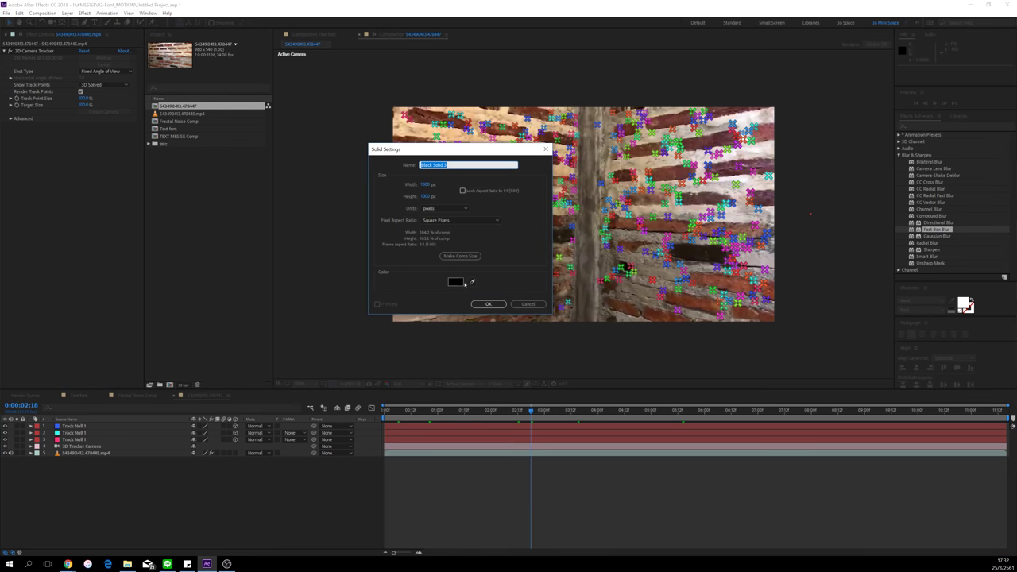
pyautogui.click(464, 283)
pyautogui.write('ffffff')
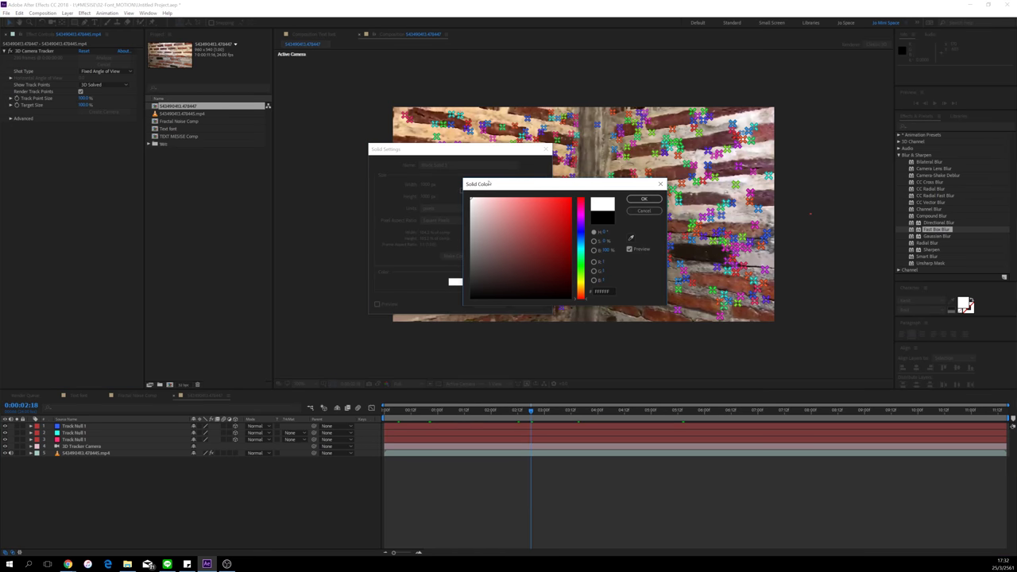
pyautogui.click(643, 199)
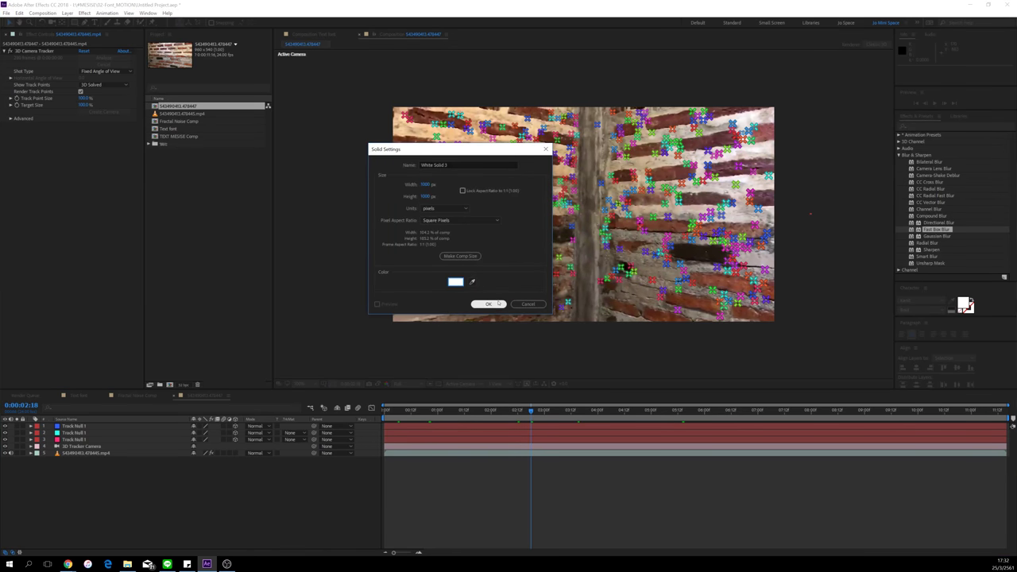
pyautogui.click(490, 304)
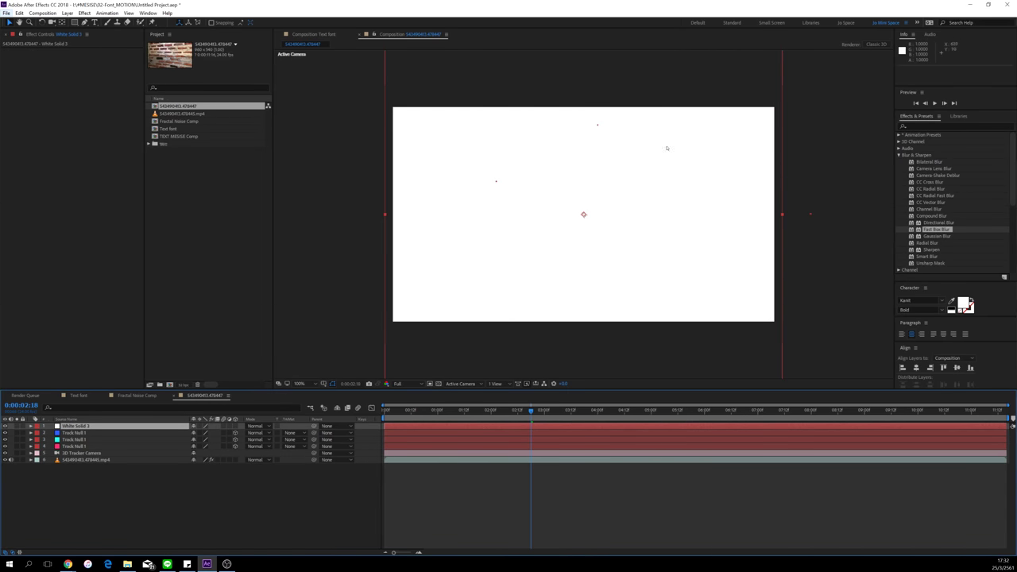
# Step: Reveal the Position properties of the pink Track Null and the white solid
pyautogui.click(73, 447)
pyautogui.press('p')
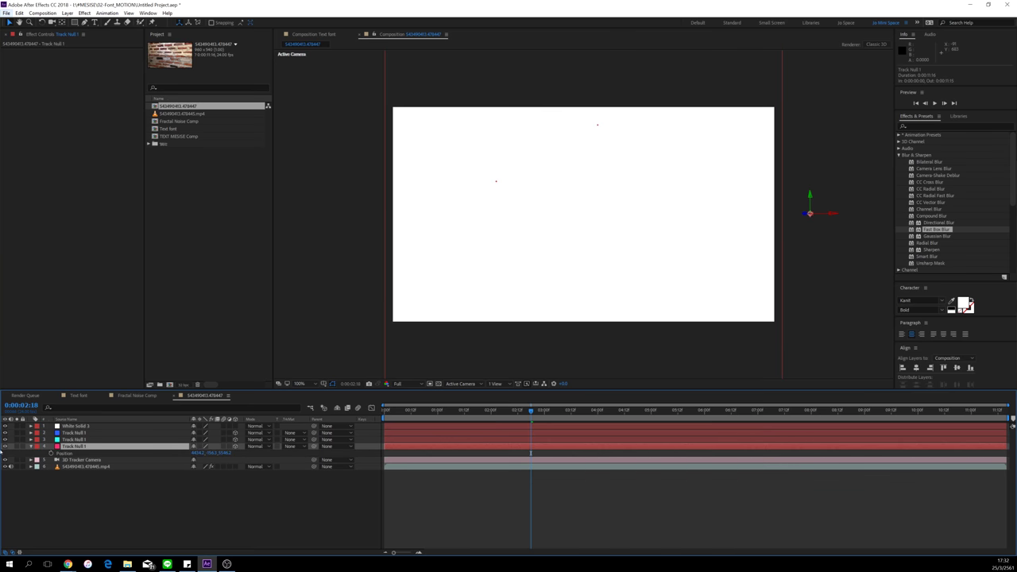
pyautogui.click(65, 419)
pyautogui.click(75, 426)
pyautogui.press('p')
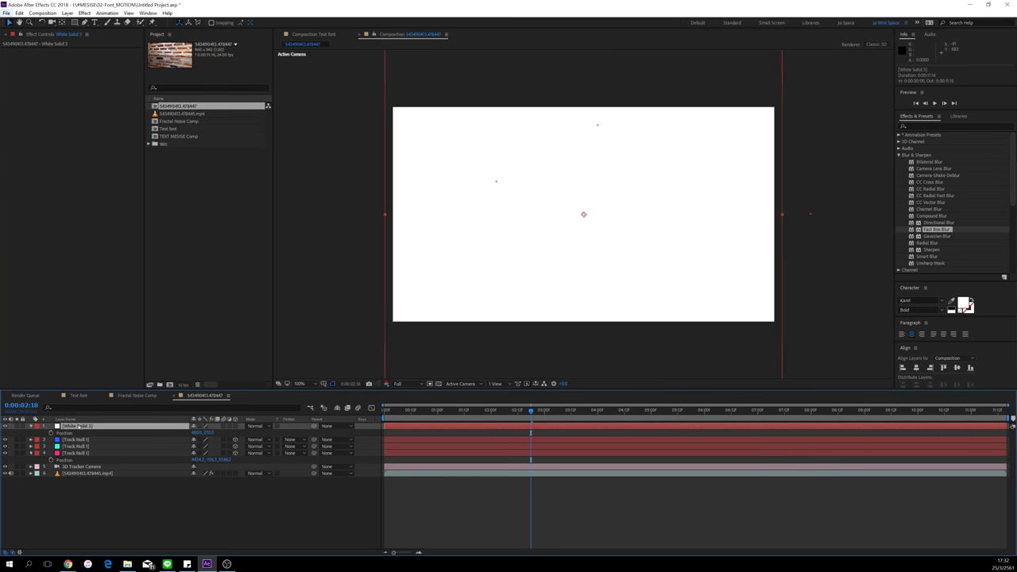
pyautogui.click(75, 419)
pyautogui.click(73, 453)
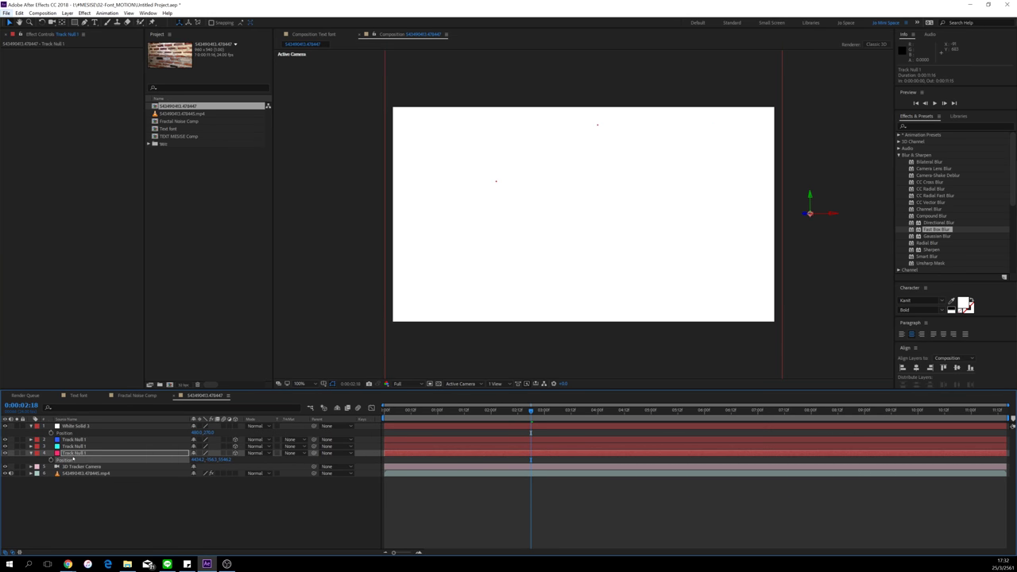
# Step: Turn the white solid into a 3D layer
pyautogui.click(201, 460)
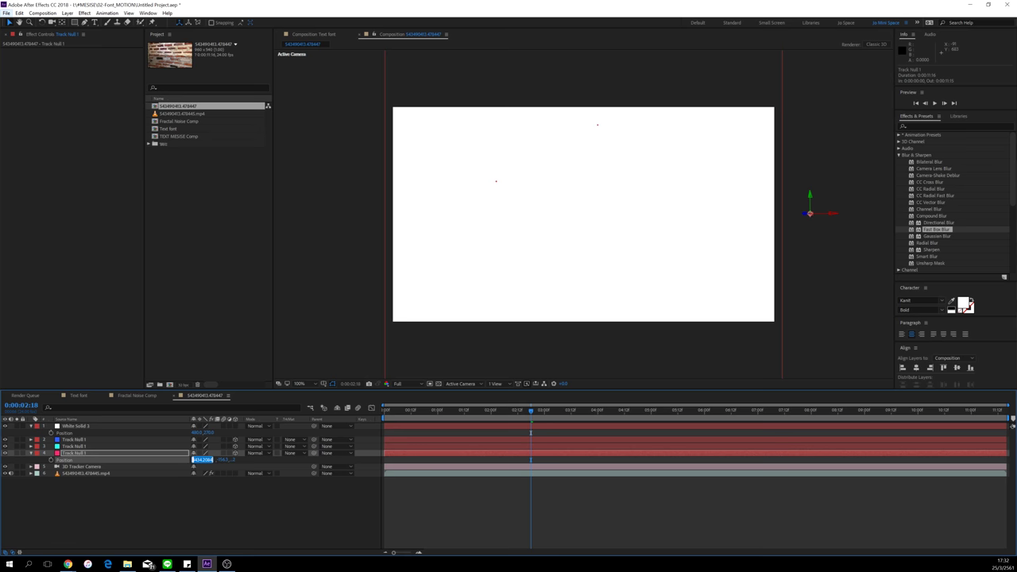
pyautogui.click(236, 425)
pyautogui.click(89, 426)
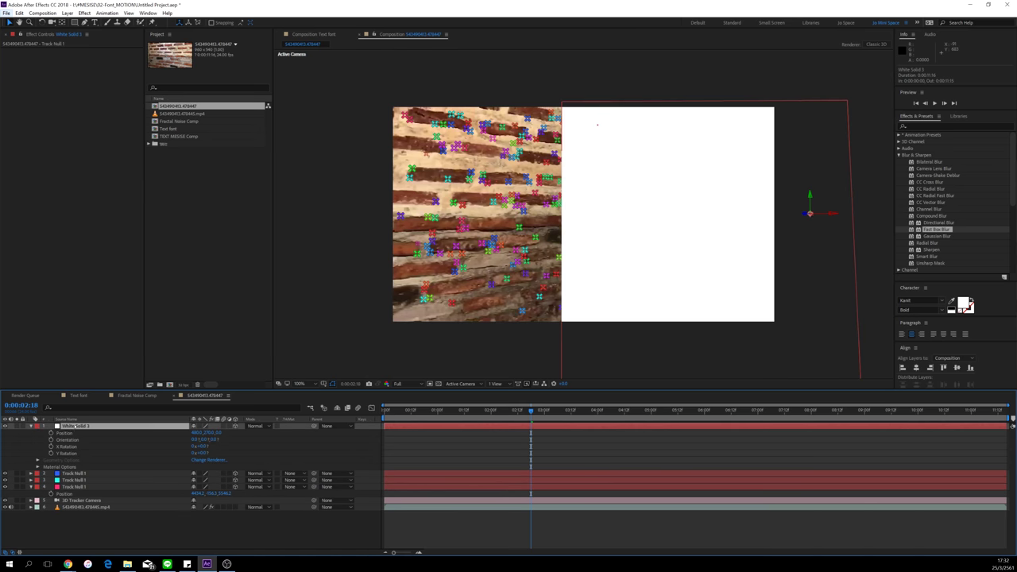
# Step: Copy the pink Track Null's X, Y and Z position values to the white solid's Position
pyautogui.click(195, 493)
pyautogui.click(196, 433)
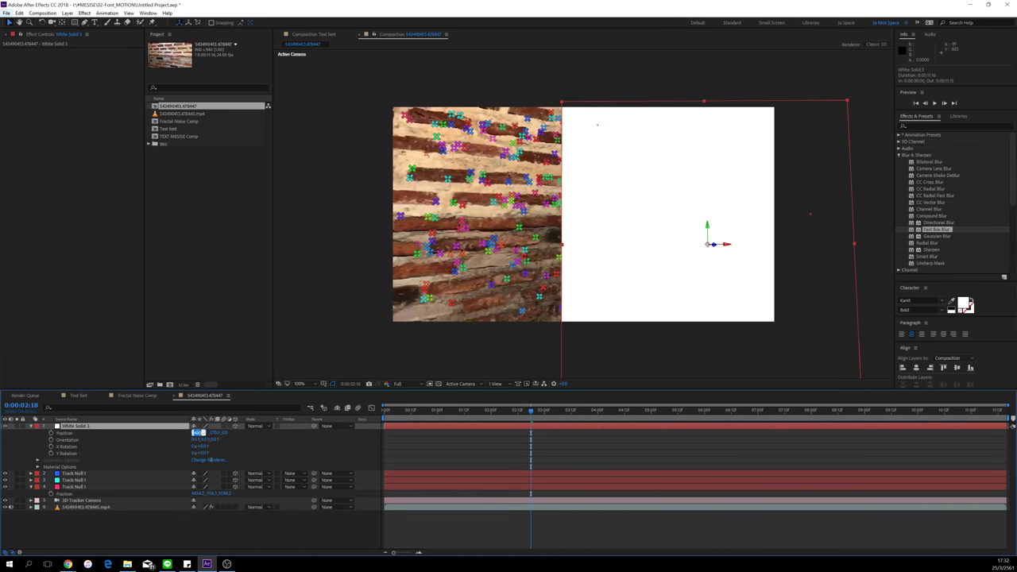
pyautogui.write('4434.2084')
pyautogui.click(210, 493)
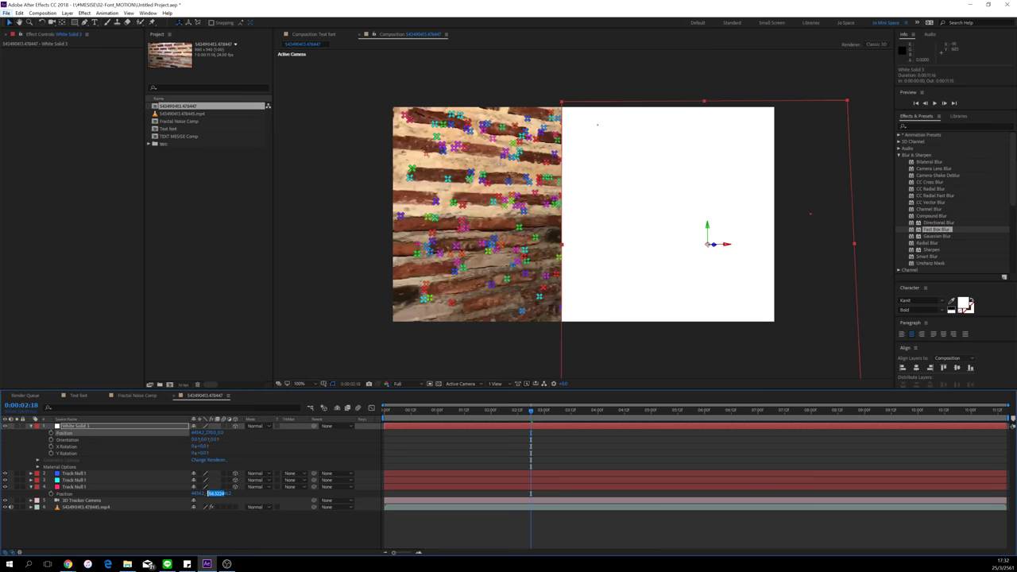
pyautogui.click(210, 434)
pyautogui.hotkey('ctrl', 'v')
pyautogui.click(230, 493)
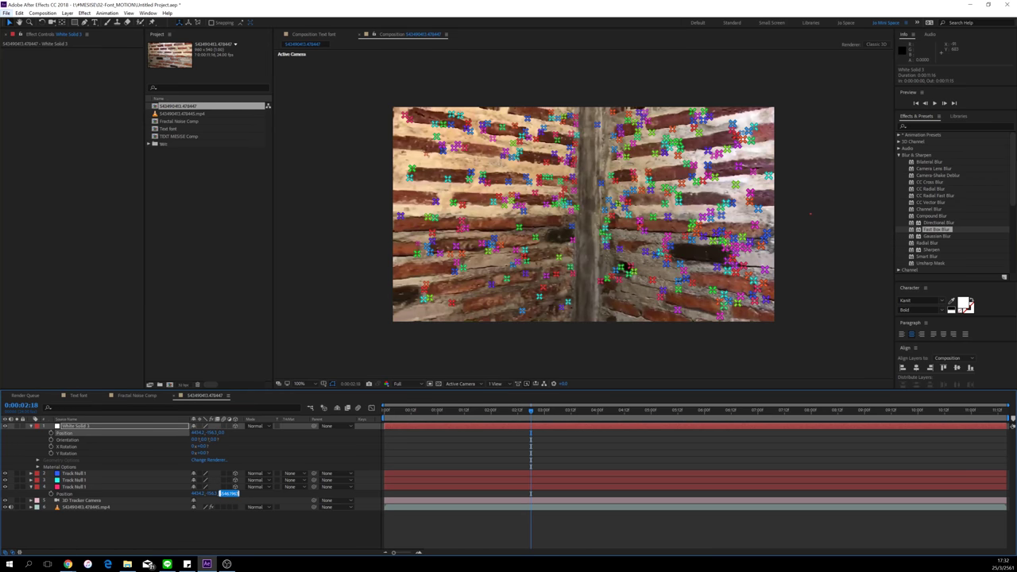
pyautogui.hotkey('ctrl', 'c')
pyautogui.click(222, 433)
pyautogui.hotkey('ctrl', 'v')
pyautogui.press('Return')
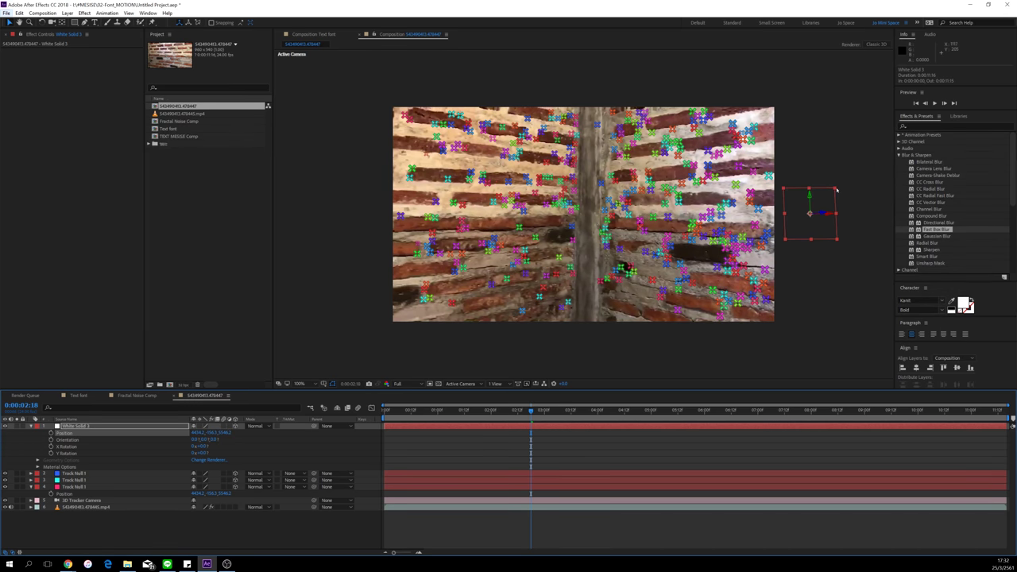
# Step: Scale up the white solid so it covers the outer part of the wall on the right, and duplicate it
pyautogui.moveTo(835, 190); pyautogui.dragTo(978, 71)
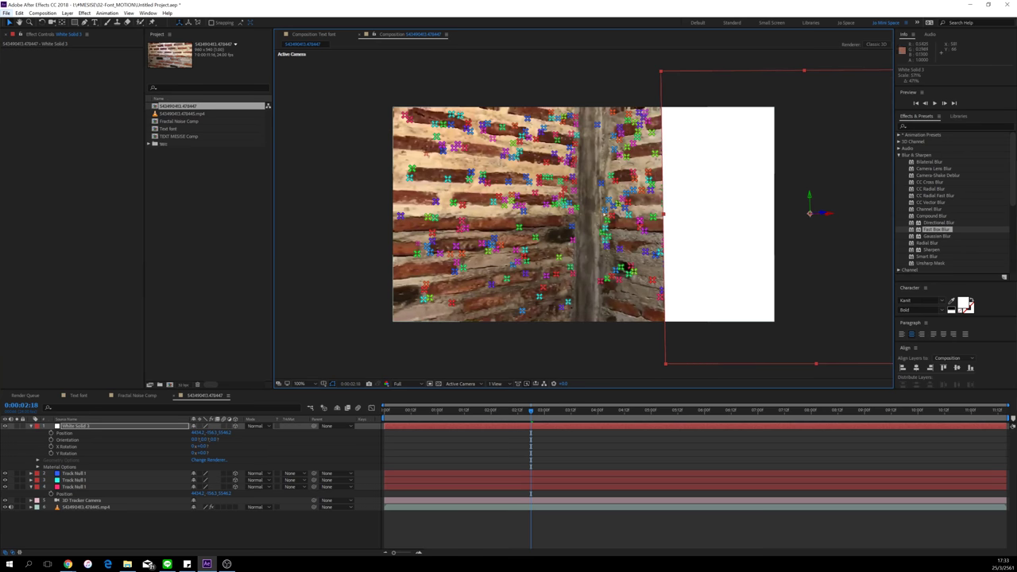
pyautogui.click(67, 526)
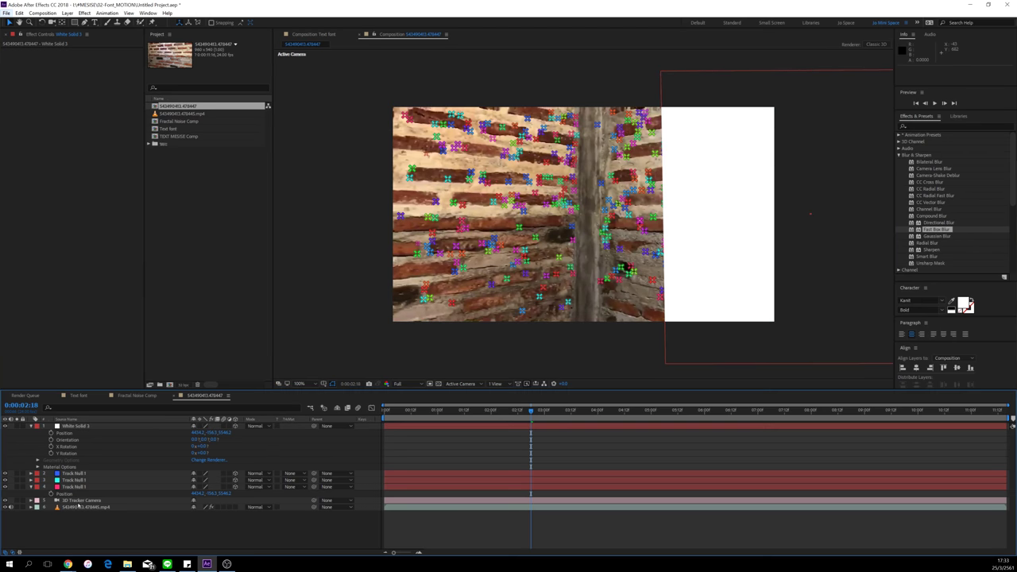
pyautogui.click(73, 427)
pyautogui.hotkey('ctrl', 'd')
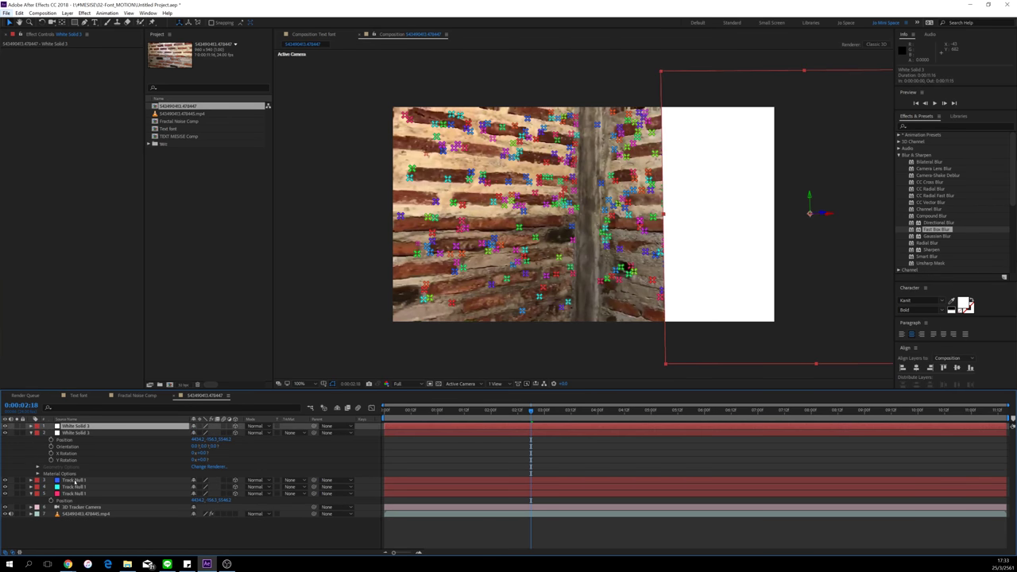
# Step: Hide the pink Track Null's Position property and reveal the cyan Track Null's Position instead
pyautogui.click(74, 486)
pyautogui.click(69, 494)
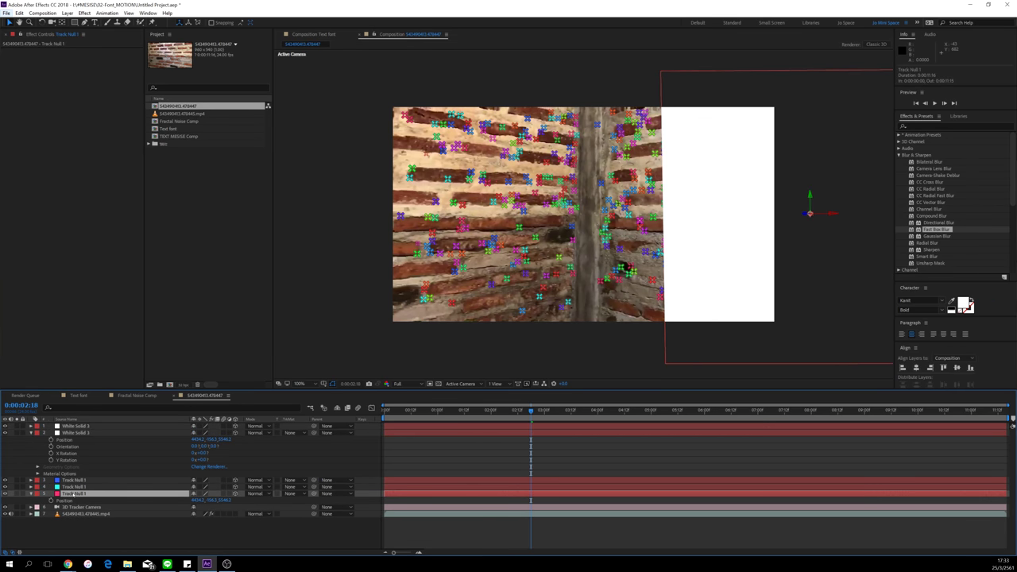
pyautogui.press('p')
pyautogui.click(74, 487)
pyautogui.press('p')
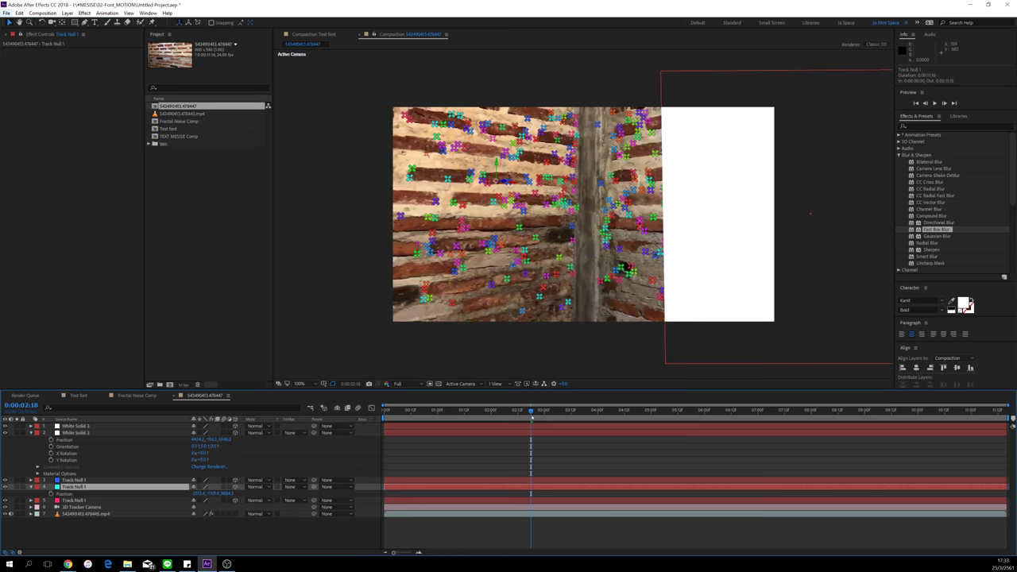
# Step: Move the current time to 0:00:05:16 and show the Position of only the uppermost white solid, collapsing the other solid
pyautogui.moveTo(531, 411); pyautogui.dragTo(687, 410)
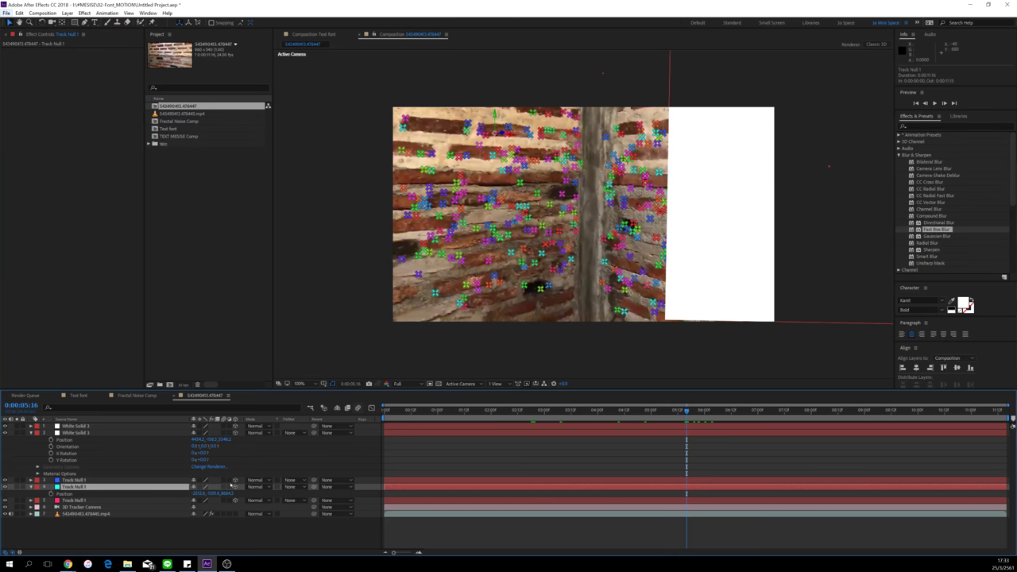
pyautogui.click(30, 433)
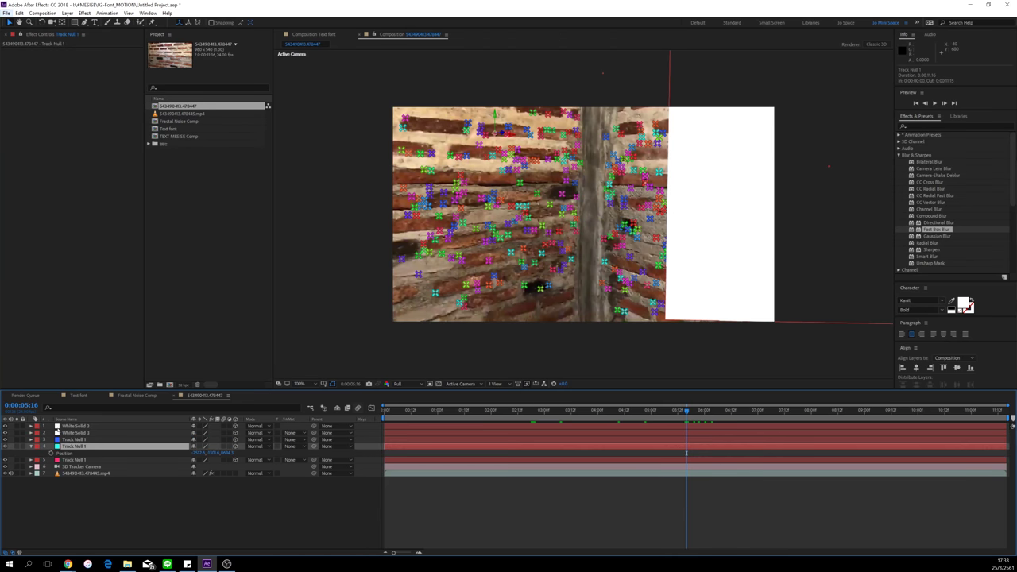
pyautogui.click(59, 427)
pyautogui.press('p')
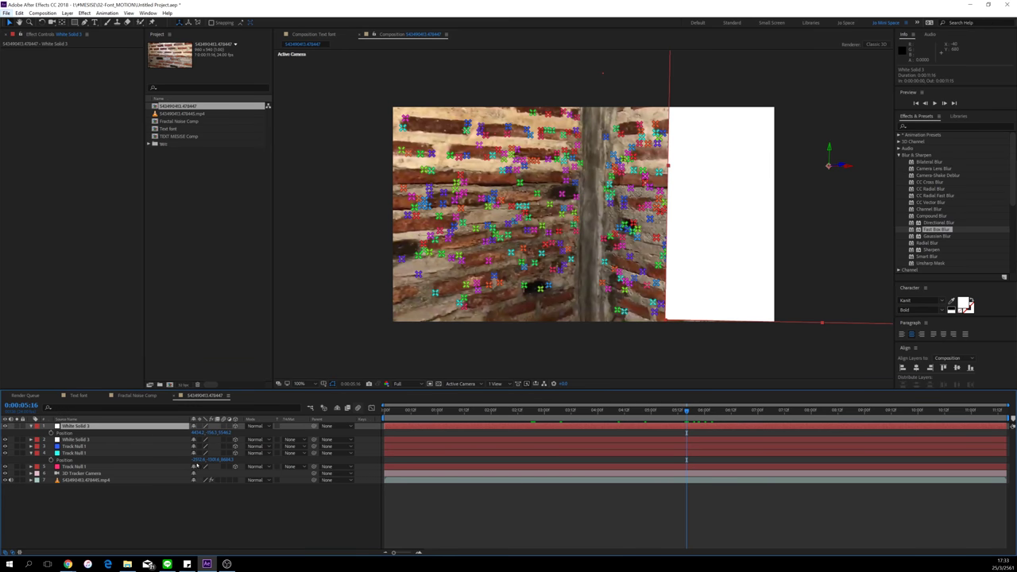
# Step: Copy the cyan Track Null's X, Y and Z position values to the uppermost white solid's Position
pyautogui.click(198, 460)
pyautogui.hotkey('ctrl', 'c')
pyautogui.click(198, 433)
pyautogui.hotkey('ctrl', 'v')
pyautogui.click(215, 460)
pyautogui.hotkey('ctrl', 'c')
pyautogui.click(213, 433)
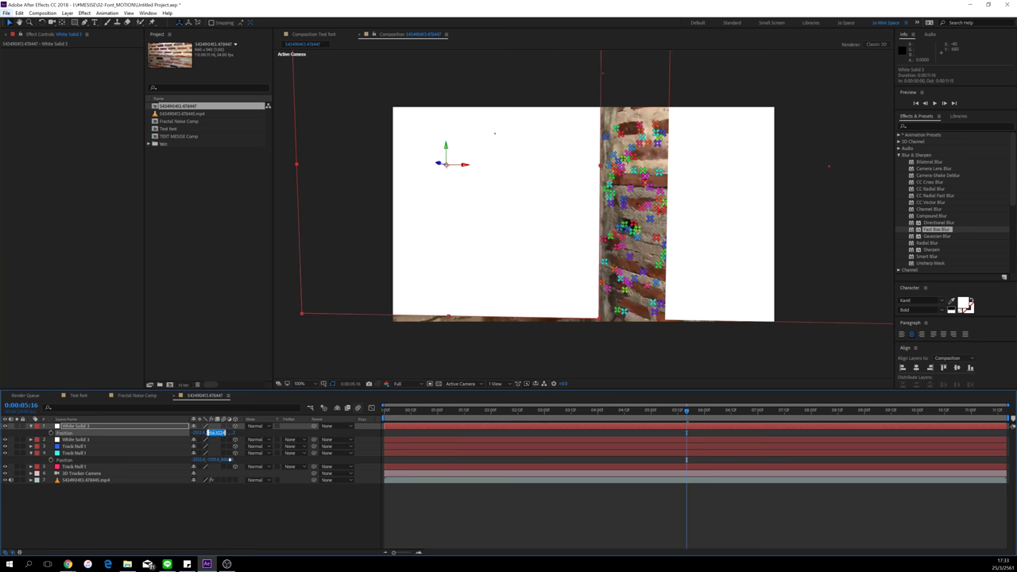
pyautogui.hotkey('ctrl', 'v')
pyautogui.click(232, 462)
pyautogui.click(230, 459)
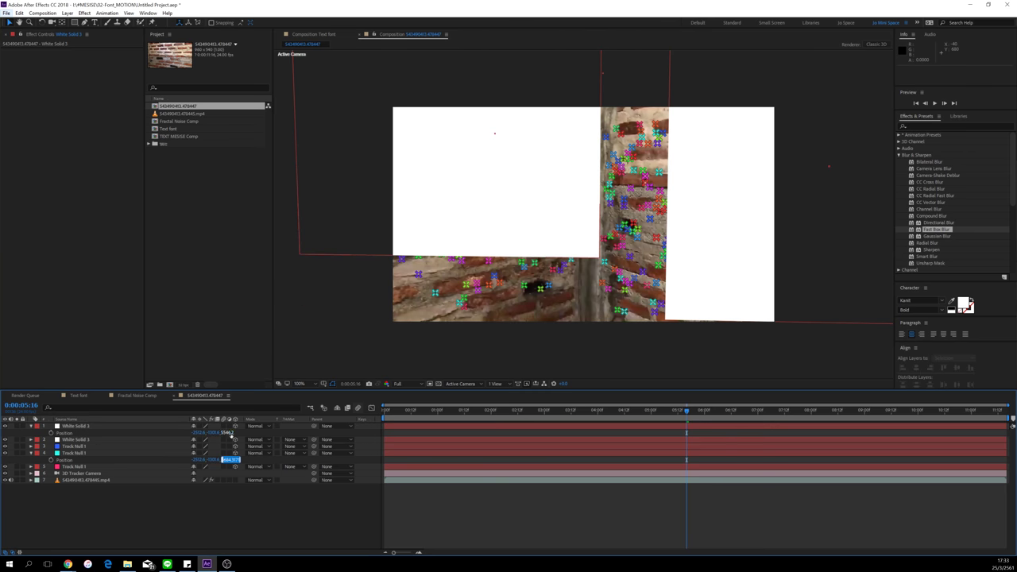
pyautogui.hotkey('ctrl', 'c')
pyautogui.hotkey('shift', 'Tab')
pyautogui.hotkey('ctrl', 'v')
pyautogui.press('Return')
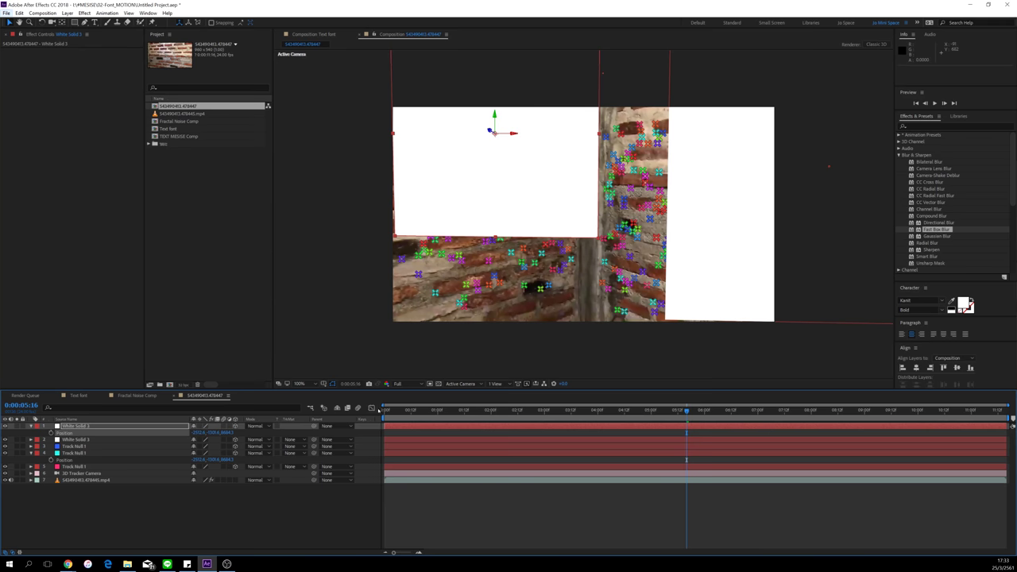
# Step: Switch the composition's 3D view from Active Camera to Top, keeping the resolution at Full
pyautogui.click(398, 384)
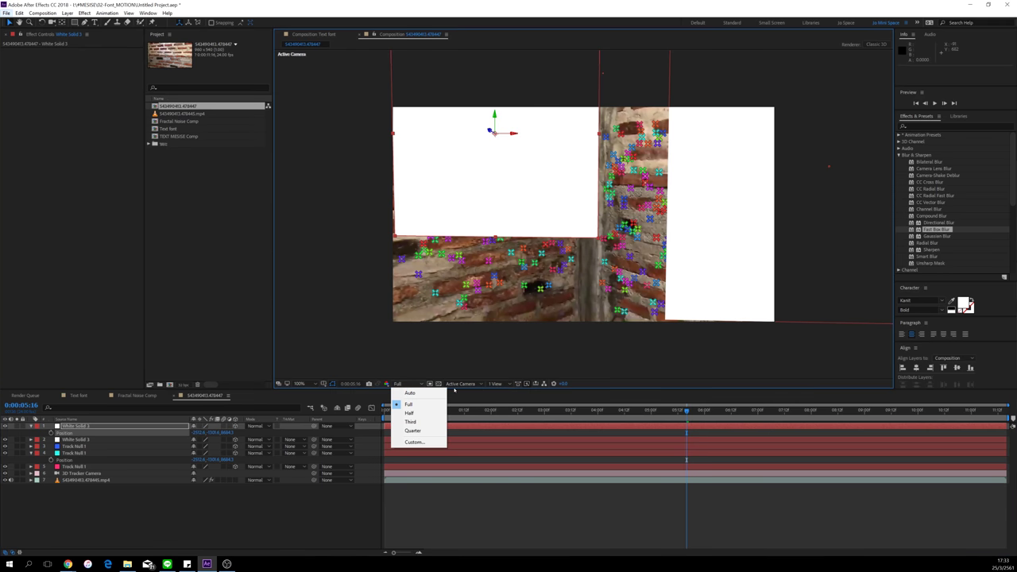
pyautogui.click(408, 403)
pyautogui.click(461, 383)
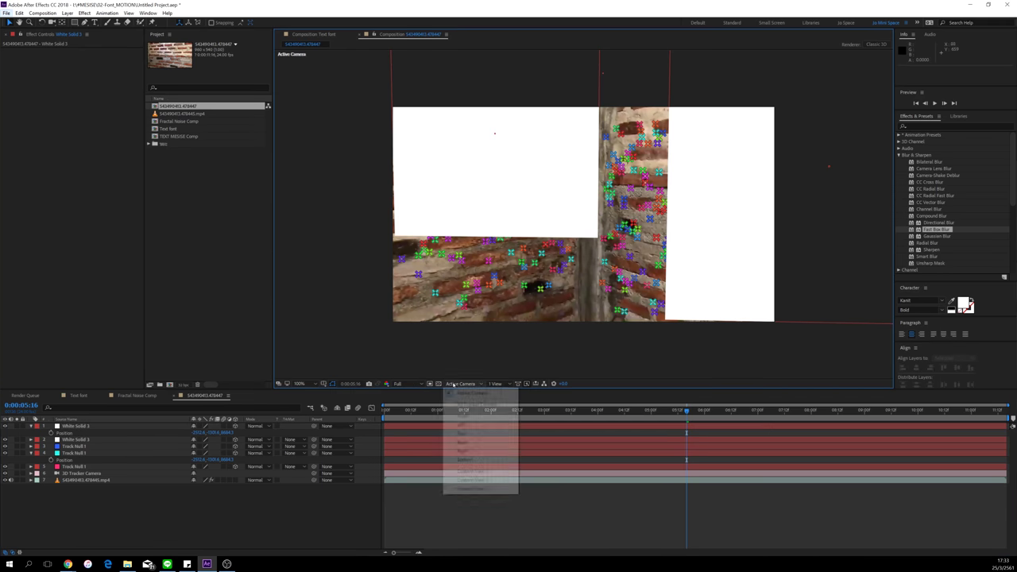
pyautogui.click(461, 433)
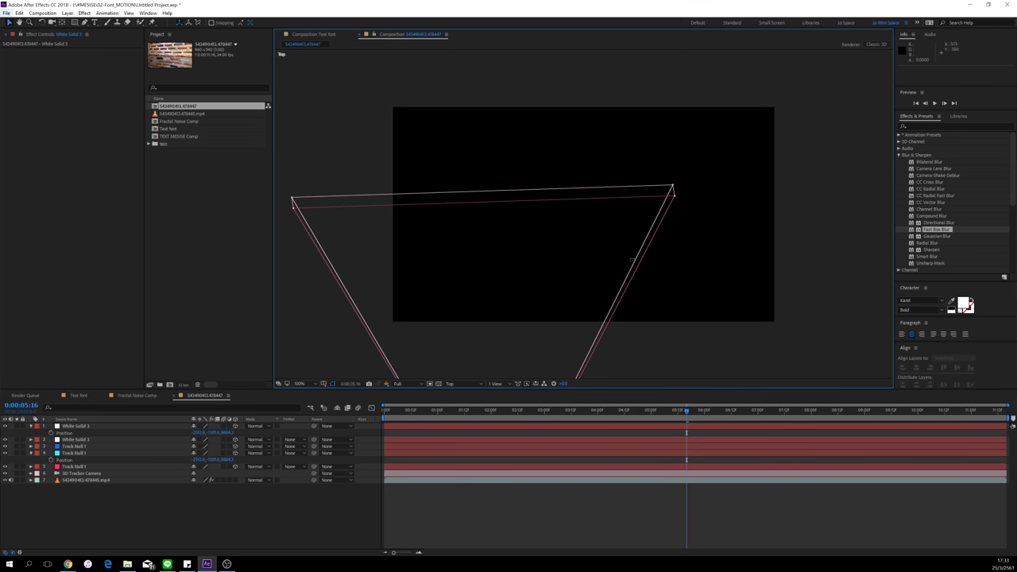
# Step: Examine the Top view to locate the two white solids, with the uppermost solid selected
pyautogui.press('c')
pyautogui.moveTo(662, 247); pyautogui.dragTo(103, 243)
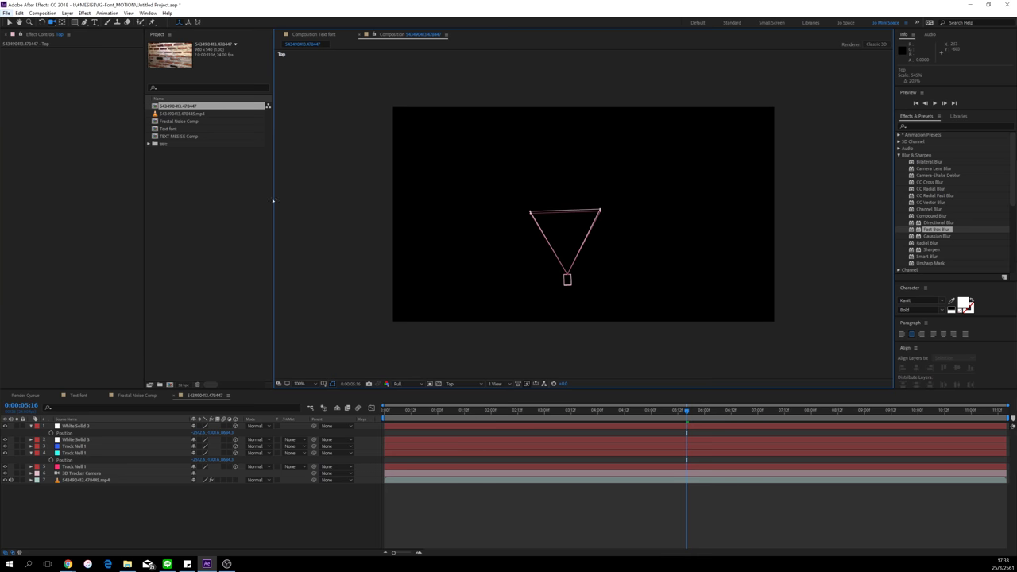
pyautogui.moveTo(545, 196); pyautogui.dragTo(503, 279)
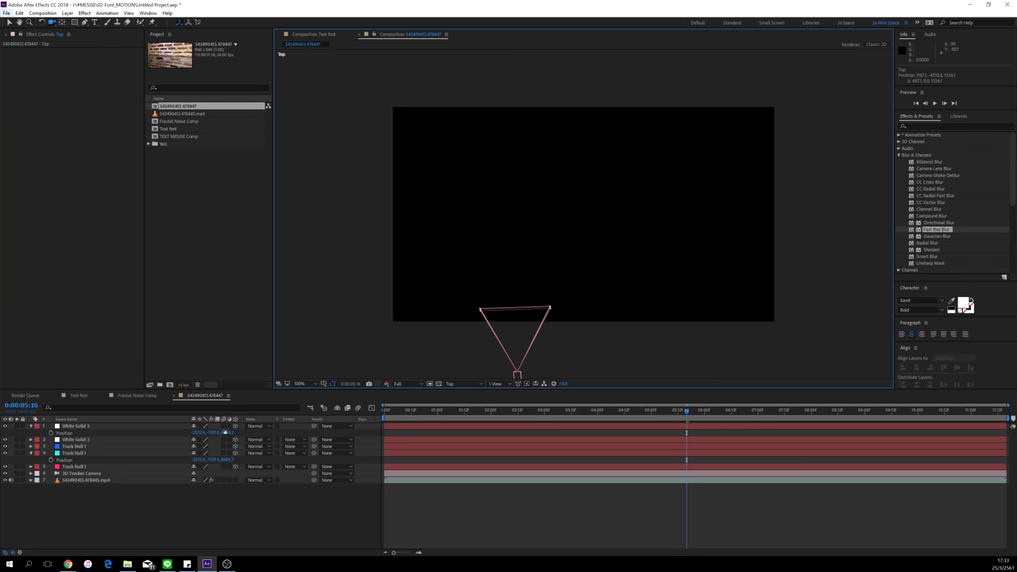
pyautogui.click(94, 427)
pyautogui.moveTo(598, 197); pyautogui.dragTo(169, 271)
pyautogui.moveTo(500, 257); pyautogui.dragTo(345, 255)
pyautogui.moveTo(729, 172); pyautogui.dragTo(422, 200)
pyautogui.moveTo(594, 187); pyautogui.dragTo(769, 136)
pyautogui.moveTo(630, 182); pyautogui.dragTo(821, 215)
pyautogui.moveTo(660, 200); pyautogui.dragTo(511, 205)
pyautogui.moveTo(271, 245); pyautogui.dragTo(208, 250)
pyautogui.moveTo(615, 204); pyautogui.dragTo(176, 238)
pyautogui.moveTo(561, 206); pyautogui.dragTo(579, 242)
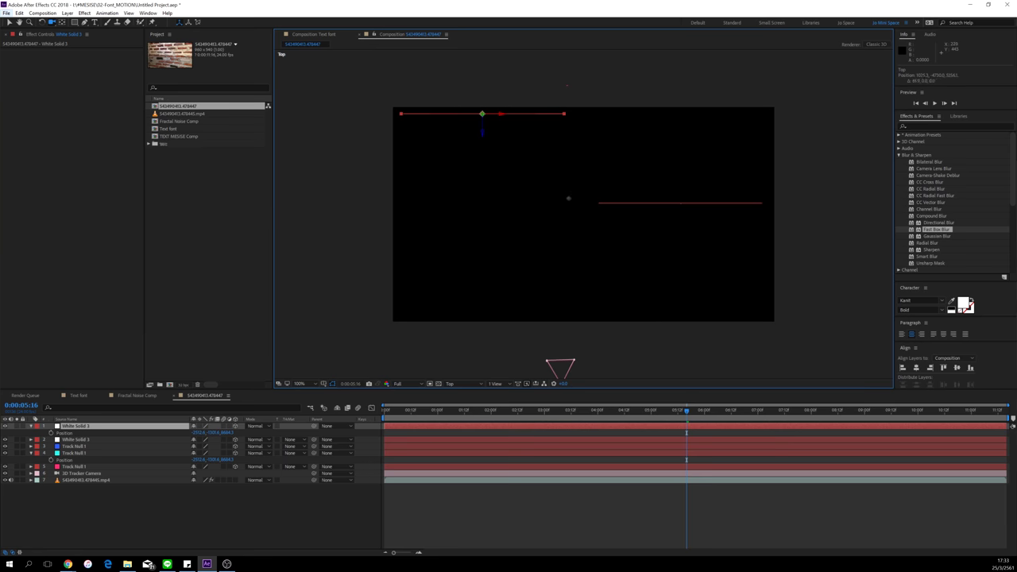
pyautogui.moveTo(567, 198); pyautogui.dragTo(553, 233)
# Step: Move the current time to 0:00:03:19 and set the viewer to 2 Views - Horizontal, with one Top view and one Active Camera view
pyautogui.moveTo(577, 412)
pyautogui.mouseDown()
pyautogui.moveTo(459, 410)
pyautogui.moveTo(586, 410)
pyautogui.mouseUp()
pyautogui.click(494, 383)
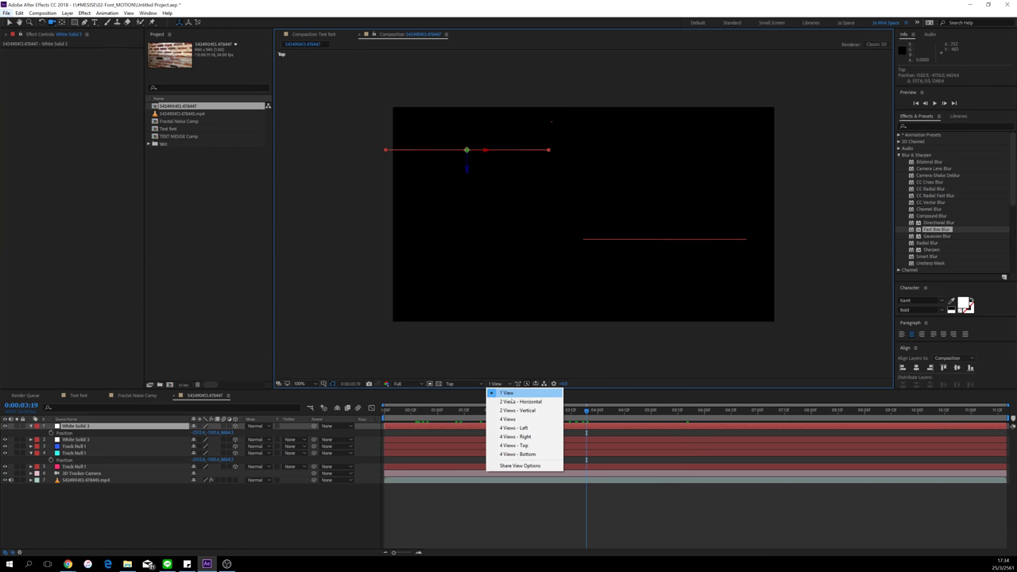
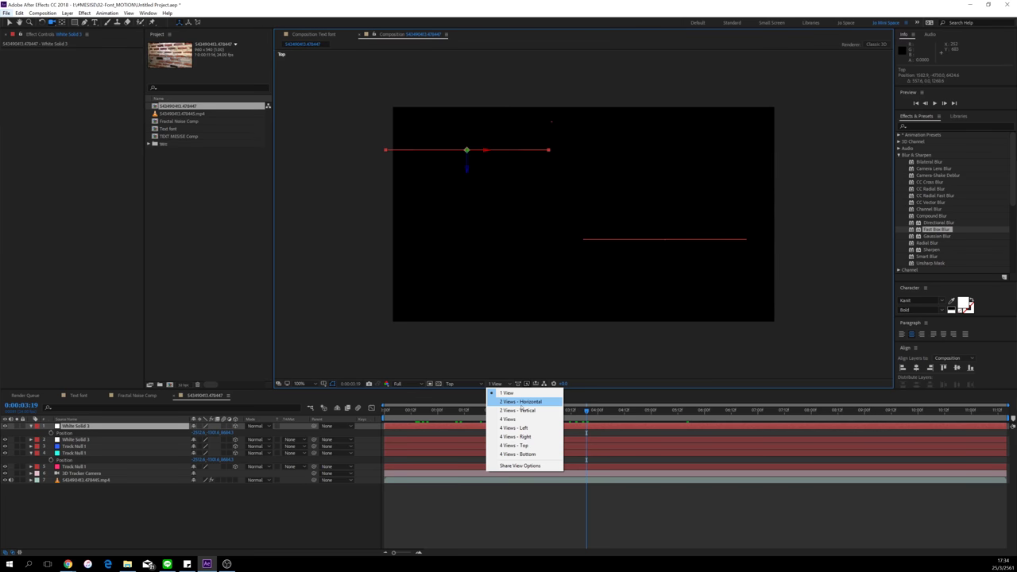
pyautogui.click(521, 402)
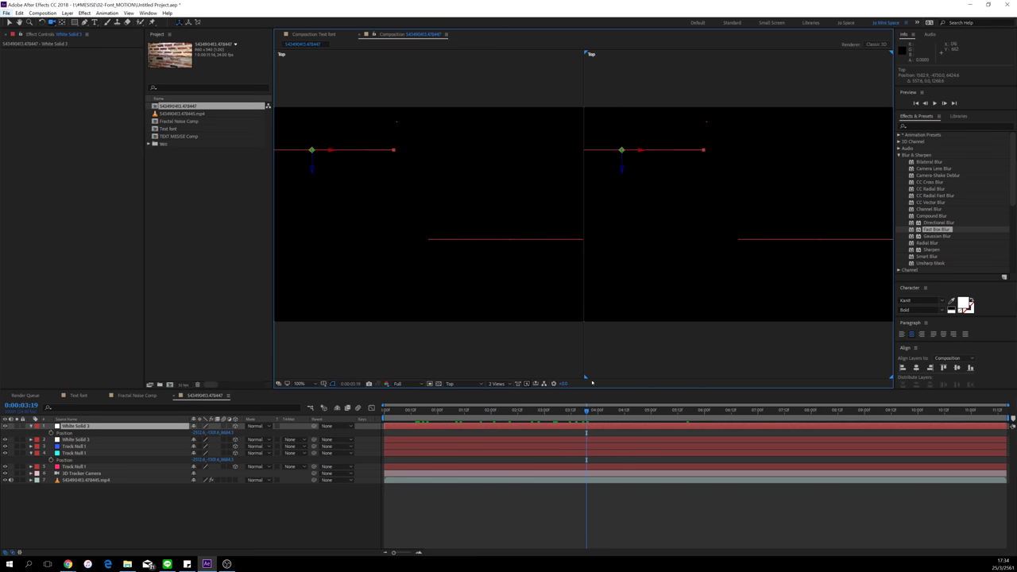
pyautogui.click(642, 365)
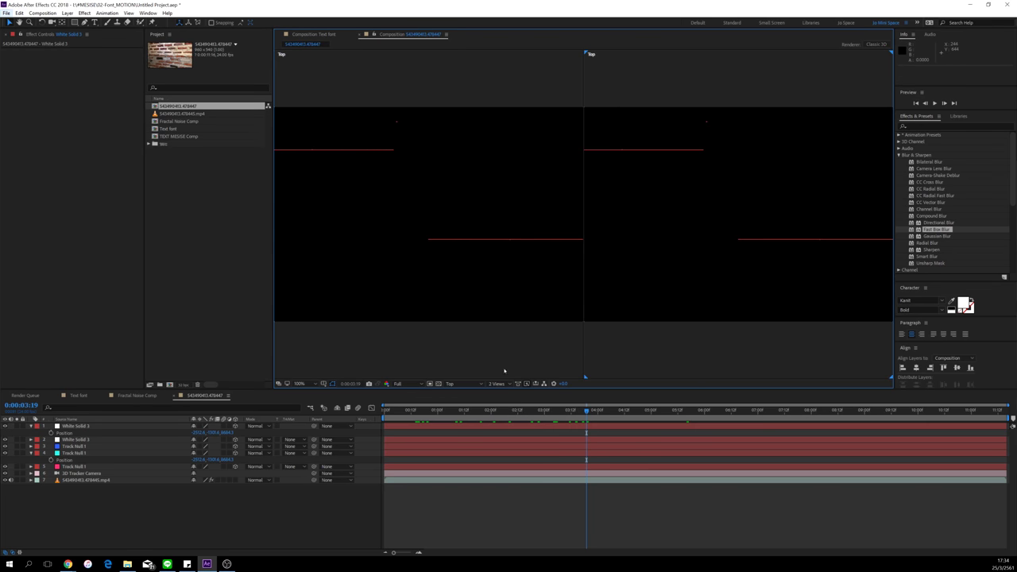
pyautogui.click(467, 384)
pyautogui.click(472, 392)
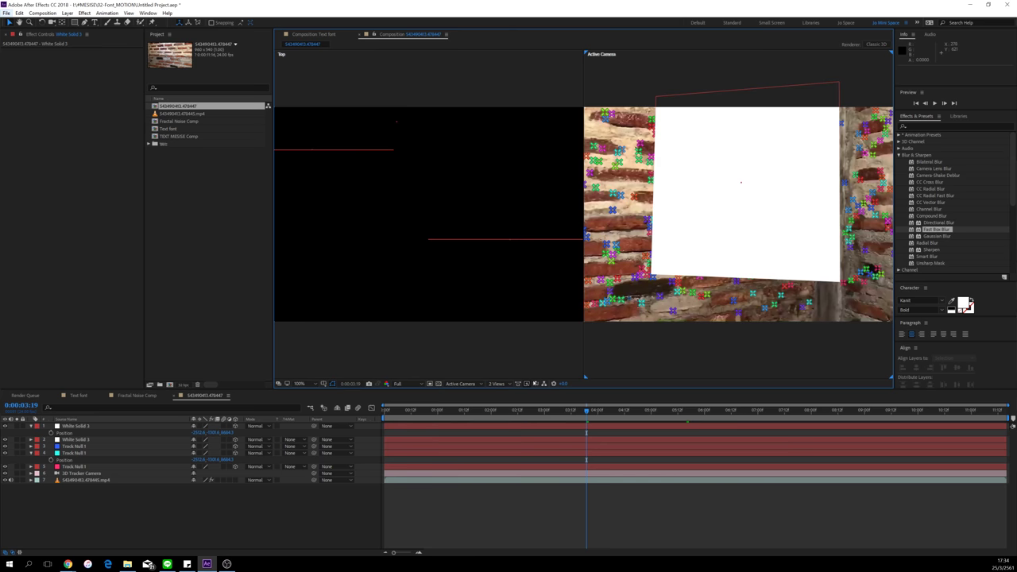
pyautogui.click(459, 356)
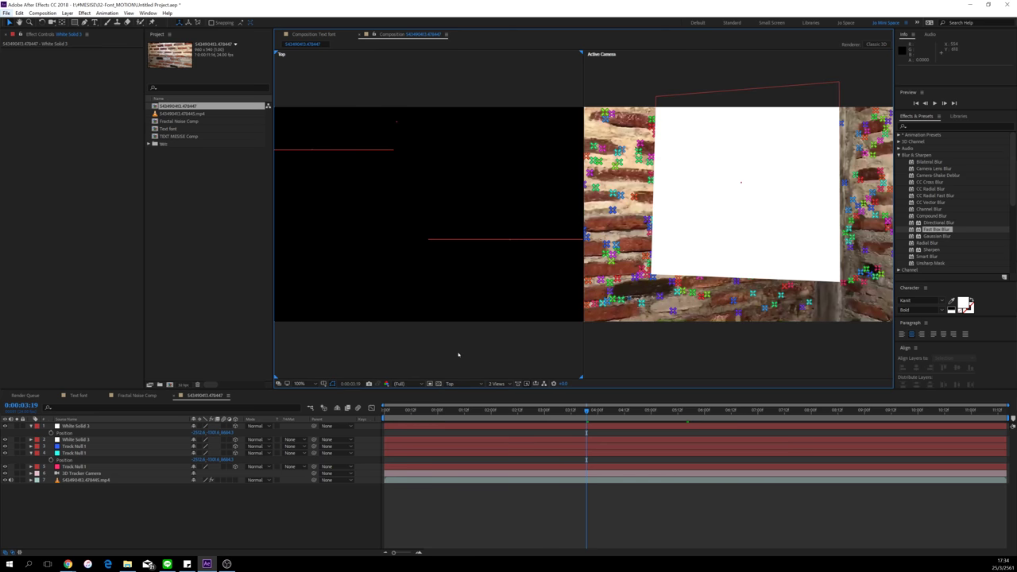
# Step: Select the white solid farther back in the Top view and move it deeper in Z, away from the camera
pyautogui.click(367, 151)
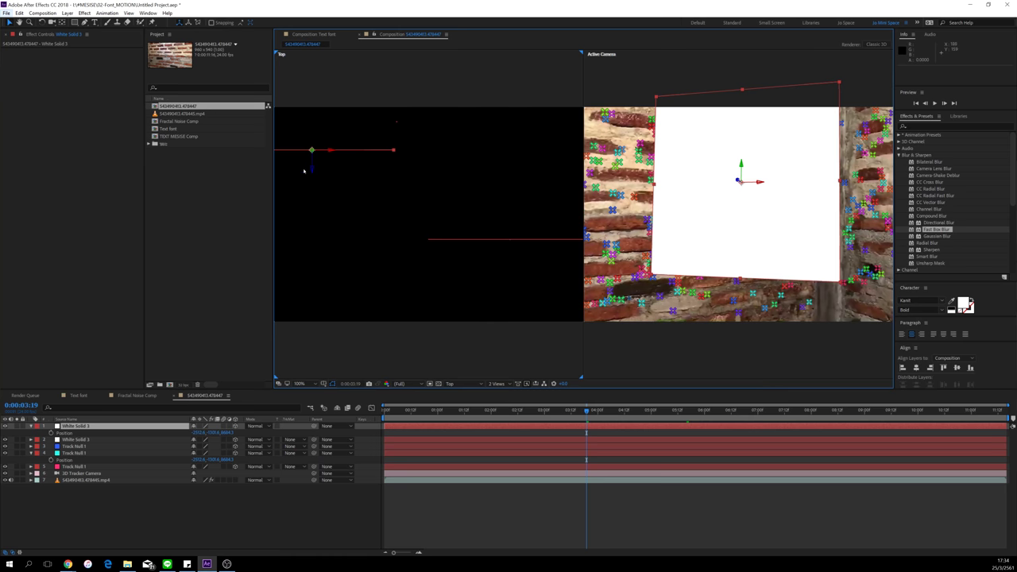
pyautogui.press('c')
pyautogui.moveTo(369, 192); pyautogui.dragTo(604, 375)
pyautogui.moveTo(443, 193); pyautogui.dragTo(383, 148)
pyautogui.moveTo(522, 199); pyautogui.dragTo(878, 273)
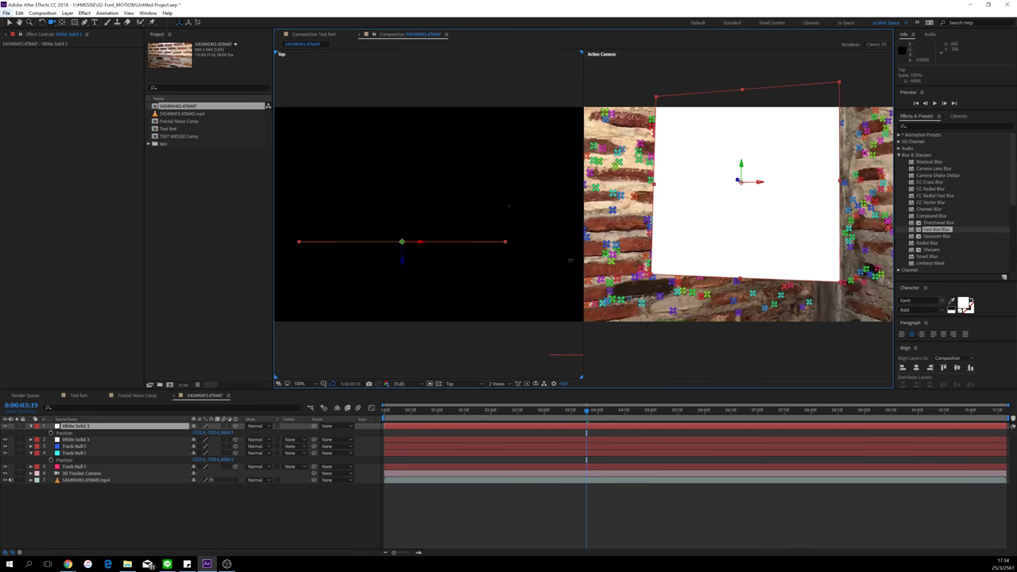
pyautogui.moveTo(402, 259); pyautogui.dragTo(425, 208)
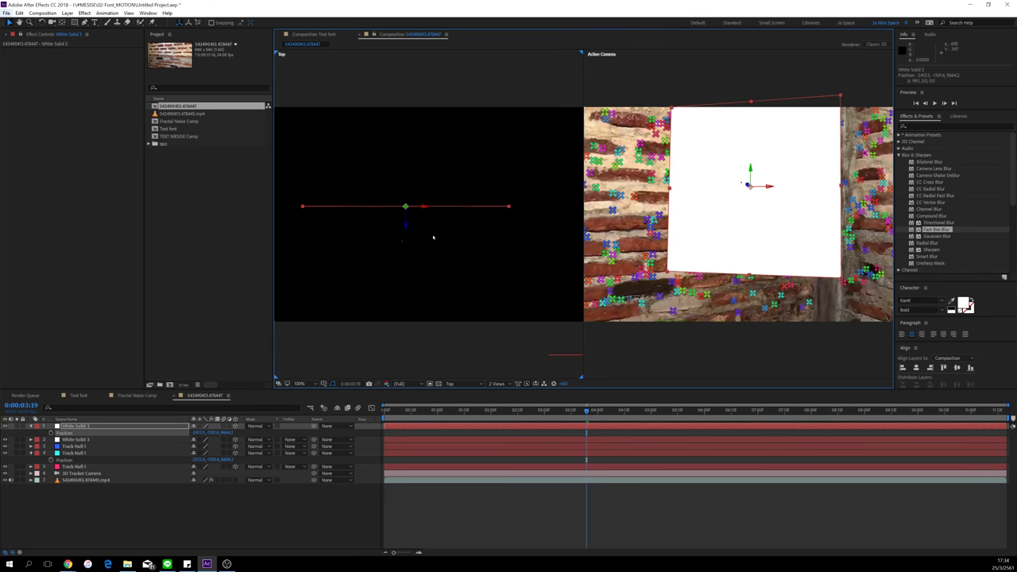
# Step: Reveal the selected white solid's rotation properties and set its Y Rotation to about -35°
pyautogui.press('w')
pyautogui.press('r')
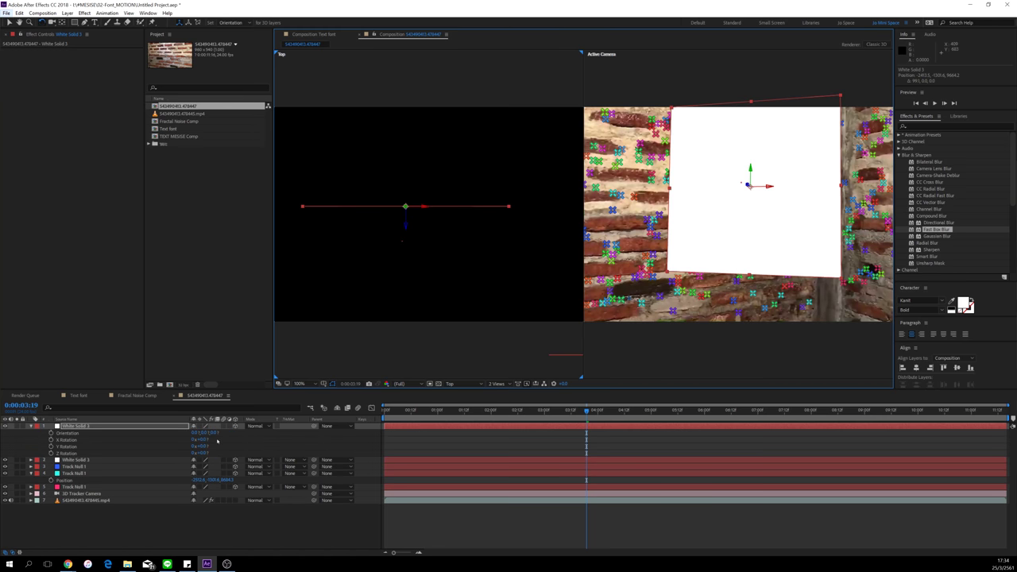
pyautogui.moveTo(205, 447)
pyautogui.mouseDown()
pyautogui.moveTo(214, 447)
pyautogui.moveTo(191, 448)
pyautogui.mouseUp()
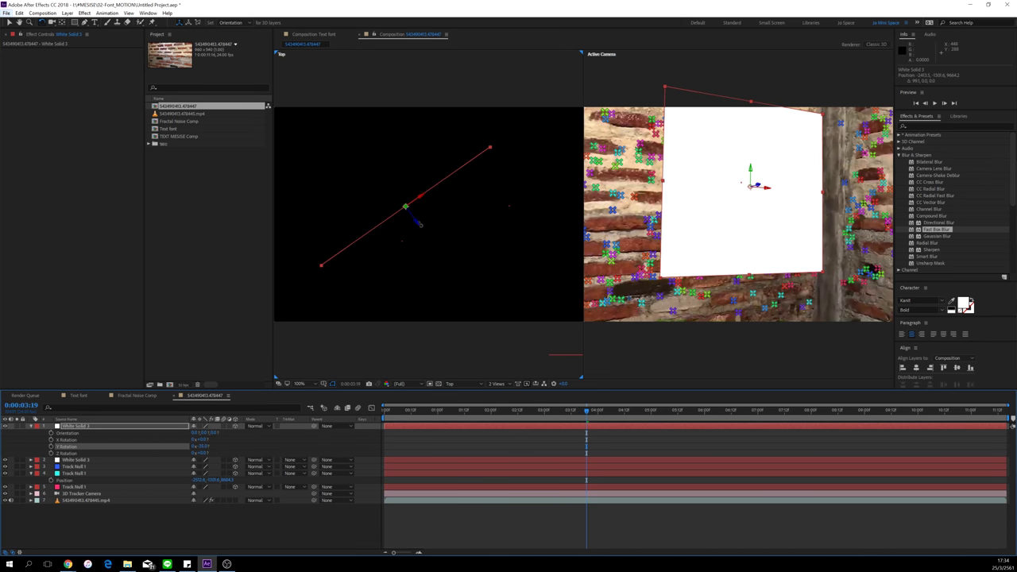
pyautogui.press('b')
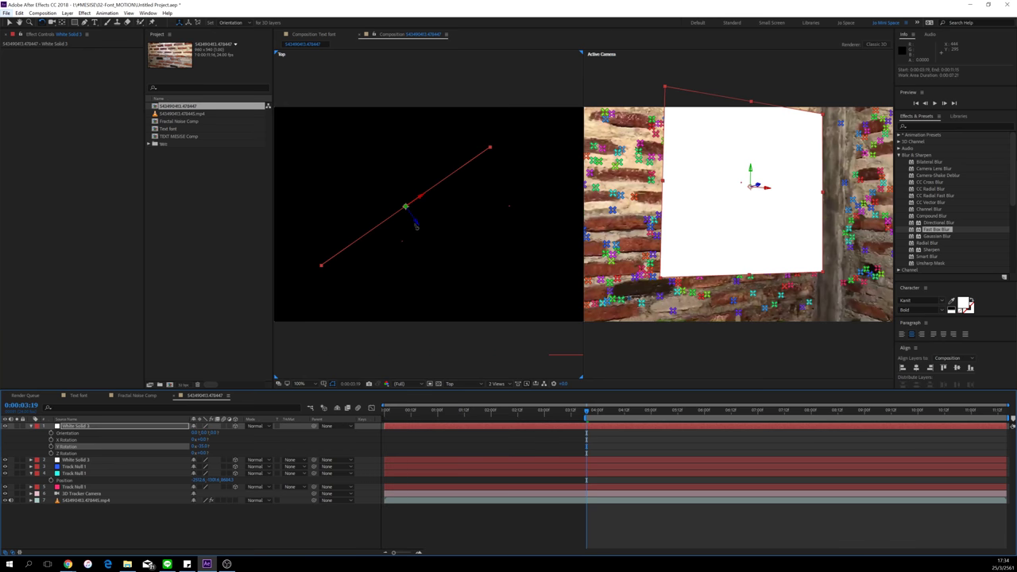
# Step: Move the rotated white solid along its own axes in the Top view so its edge meets the wall corner
pyautogui.press('v')
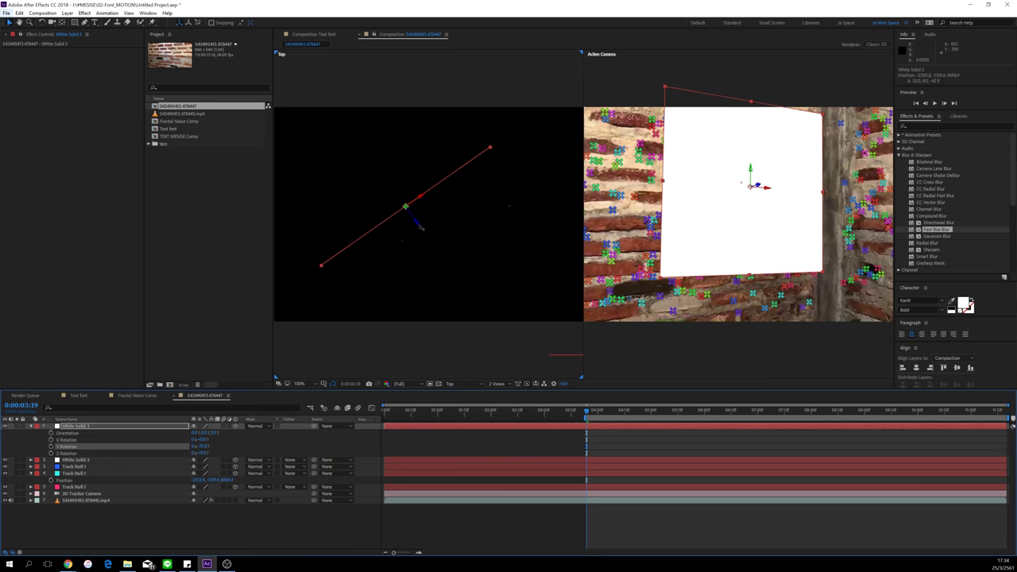
pyautogui.moveTo(417, 224); pyautogui.dragTo(463, 264)
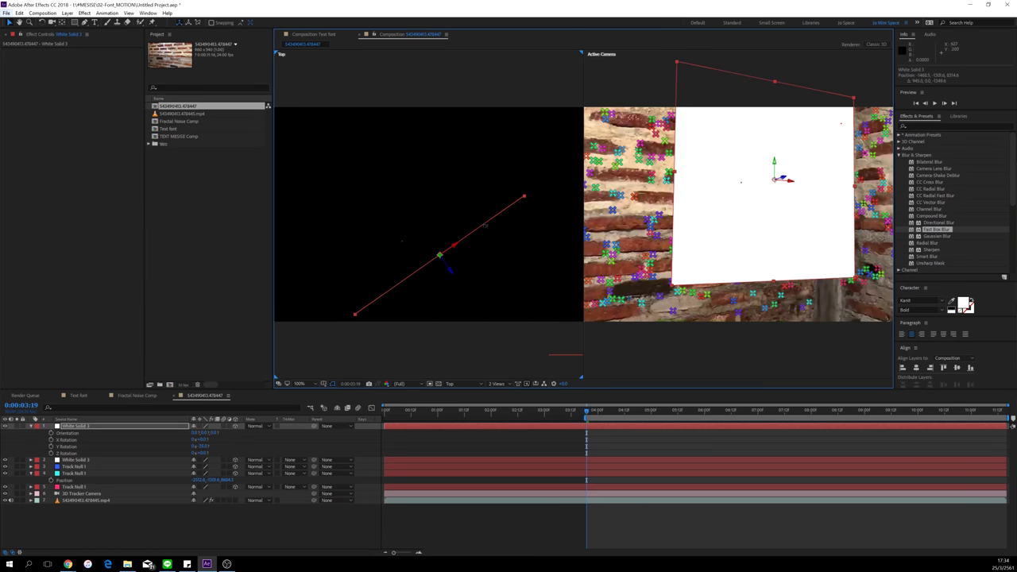
pyautogui.press('c')
pyautogui.moveTo(485, 226); pyautogui.dragTo(530, 198)
pyautogui.press('v')
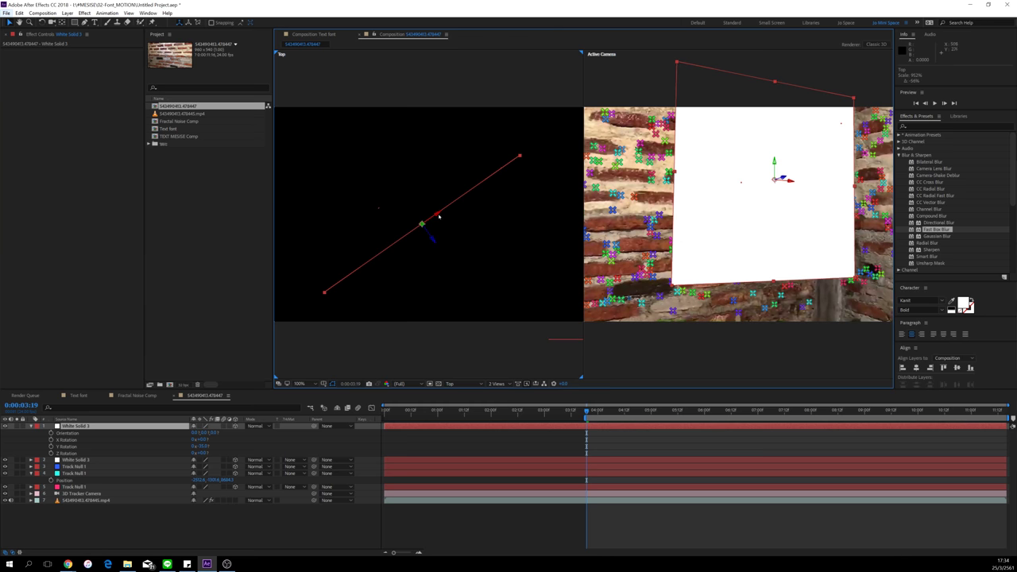
pyautogui.moveTo(443, 223); pyautogui.dragTo(426, 236)
# Step: Select the other, still unrotated white solid in the Top view and set its Y Rotation to about 51°
pyautogui.press('c')
pyautogui.moveTo(507, 259); pyautogui.dragTo(328, 176)
pyautogui.moveTo(409, 218); pyautogui.dragTo(424, 246)
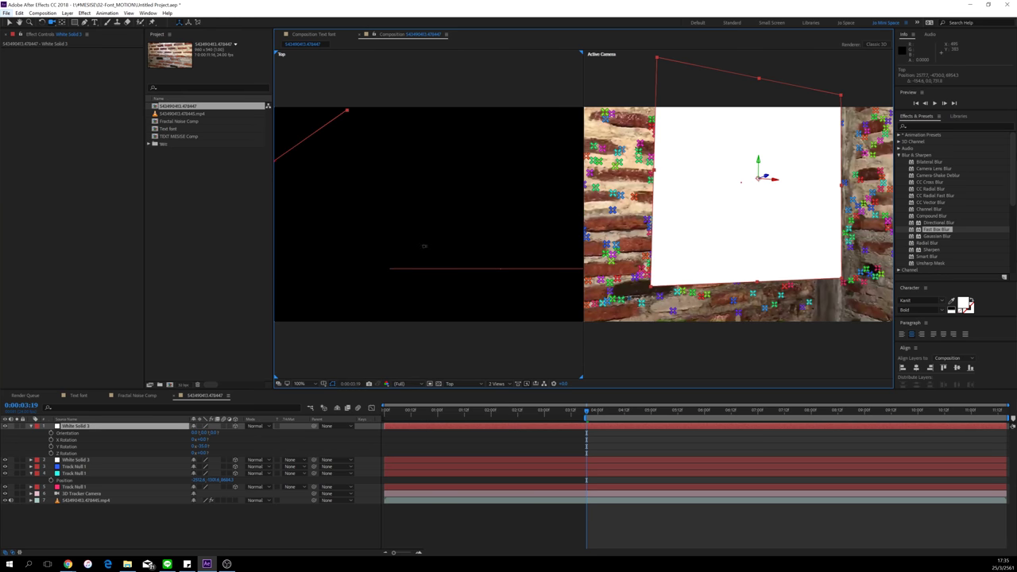
pyautogui.press('v')
pyautogui.click(428, 270)
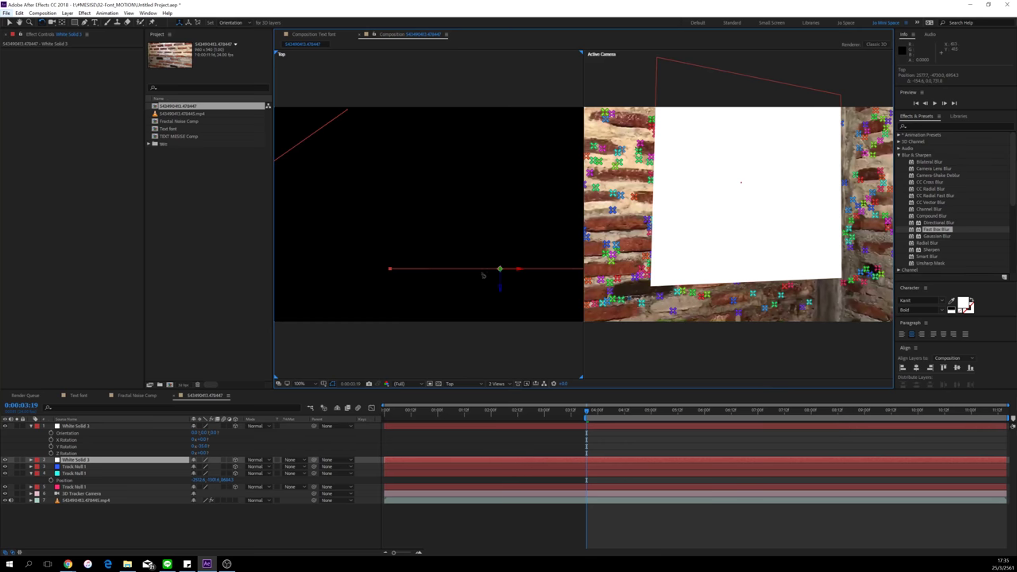
pyautogui.press('r')
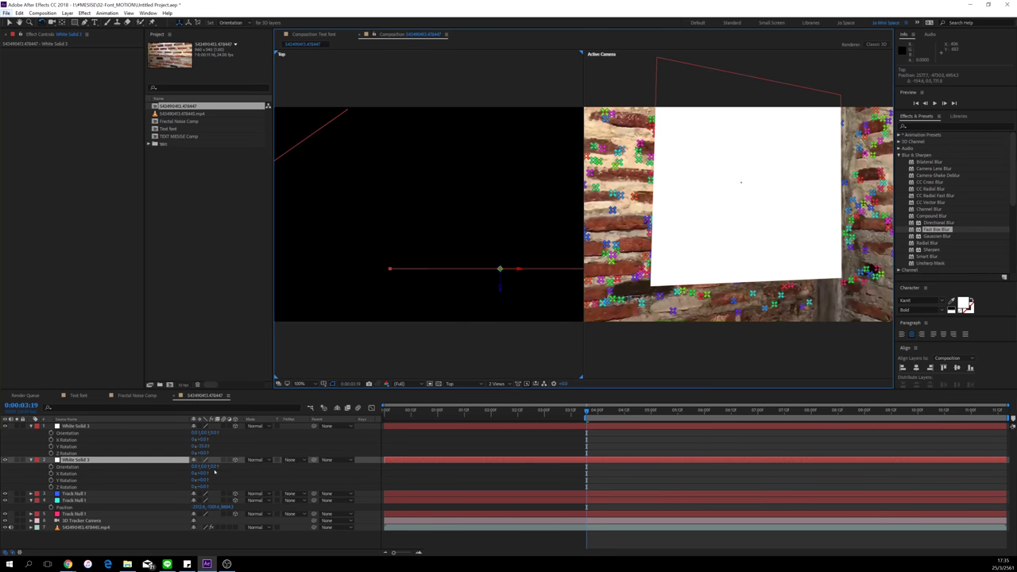
pyautogui.moveTo(202, 479)
pyautogui.mouseDown()
pyautogui.moveTo(222, 477)
pyautogui.moveTo(211, 481)
pyautogui.mouseUp()
pyautogui.press('Return')
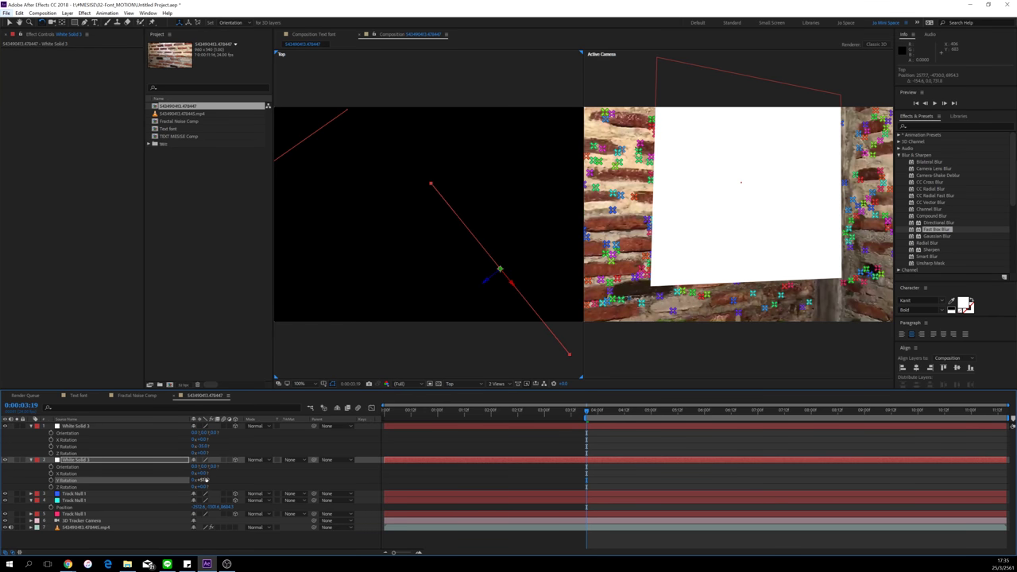
# Step: Move the second white solid in the Top view so its near end joins the first solid's end at the corner
pyautogui.press('c')
pyautogui.moveTo(409, 254); pyautogui.dragTo(427, 290)
pyautogui.press('v')
pyautogui.moveTo(531, 326); pyautogui.dragTo(417, 244)
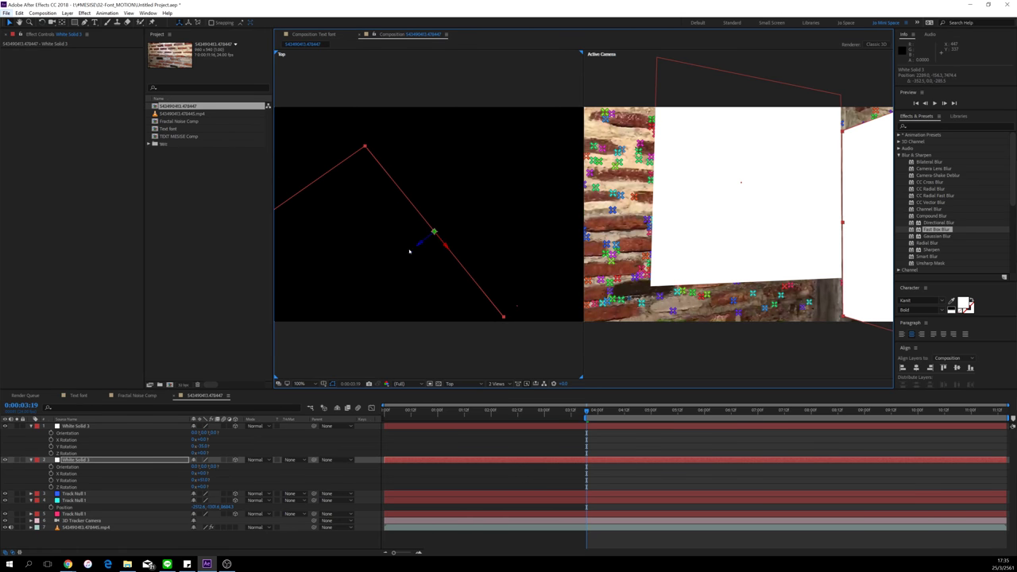
# Step: Stretch the uppermost white solid in the Active Camera view to about 1027% in height and 937% in width
pyautogui.press('c')
pyautogui.moveTo(366, 220); pyautogui.dragTo(391, 226)
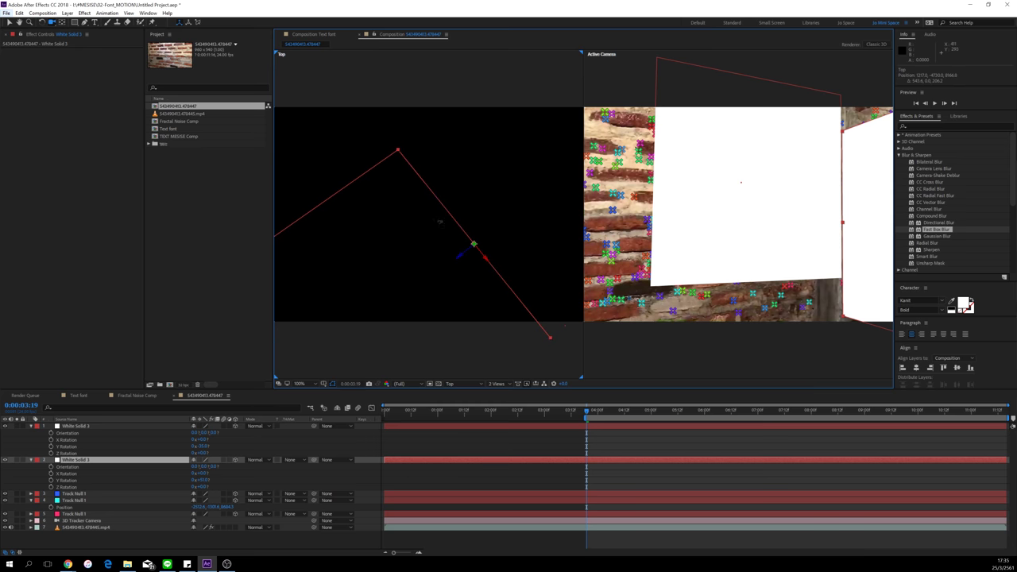
pyautogui.click(761, 257)
pyautogui.moveTo(757, 282); pyautogui.dragTo(755, 367)
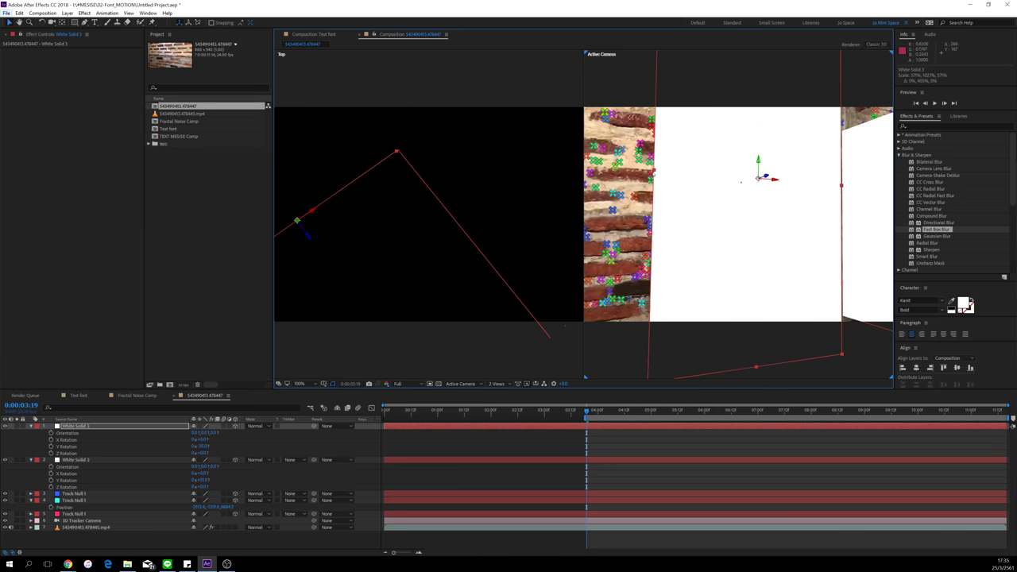
pyautogui.moveTo(653, 169); pyautogui.dragTo(581, 170)
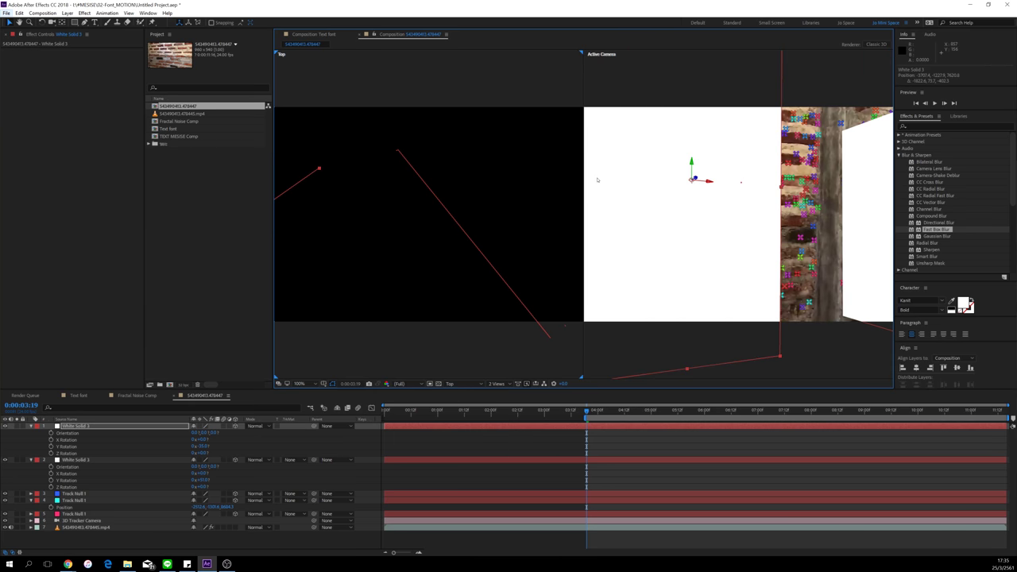
pyautogui.hotkey('ctrl', 'z')
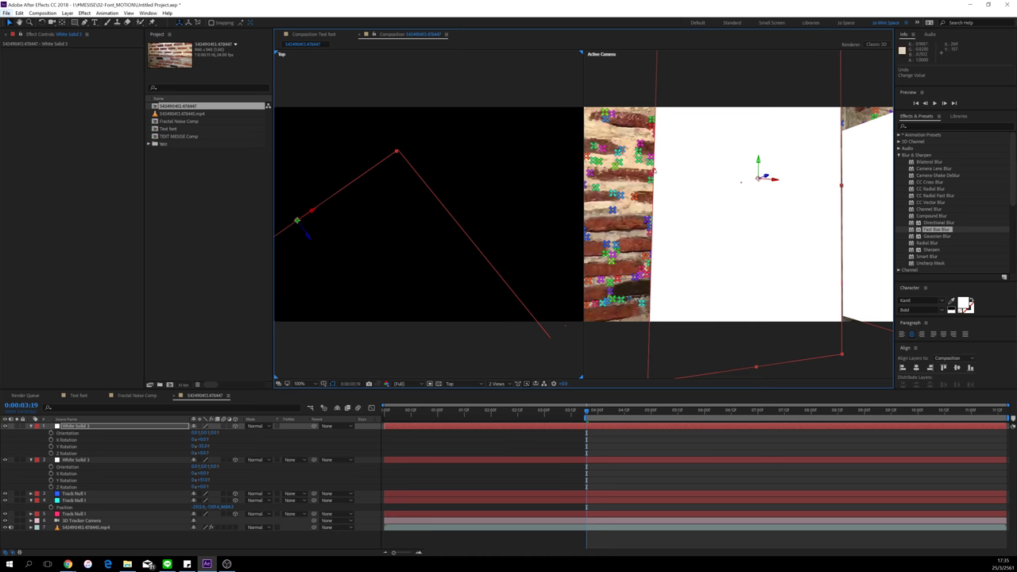
pyautogui.moveTo(654, 169); pyautogui.dragTo(567, 182)
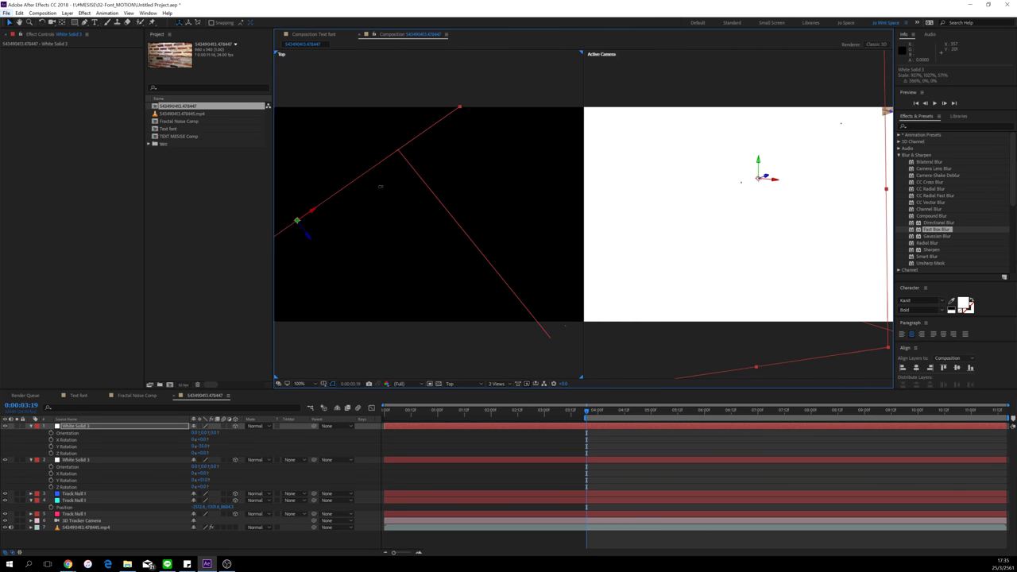
# Step: Slide the widened white solid along its X axis in the Top view until its end meets the other solid at the corner
pyautogui.moveTo(380, 187); pyautogui.dragTo(433, 177)
pyautogui.press('v')
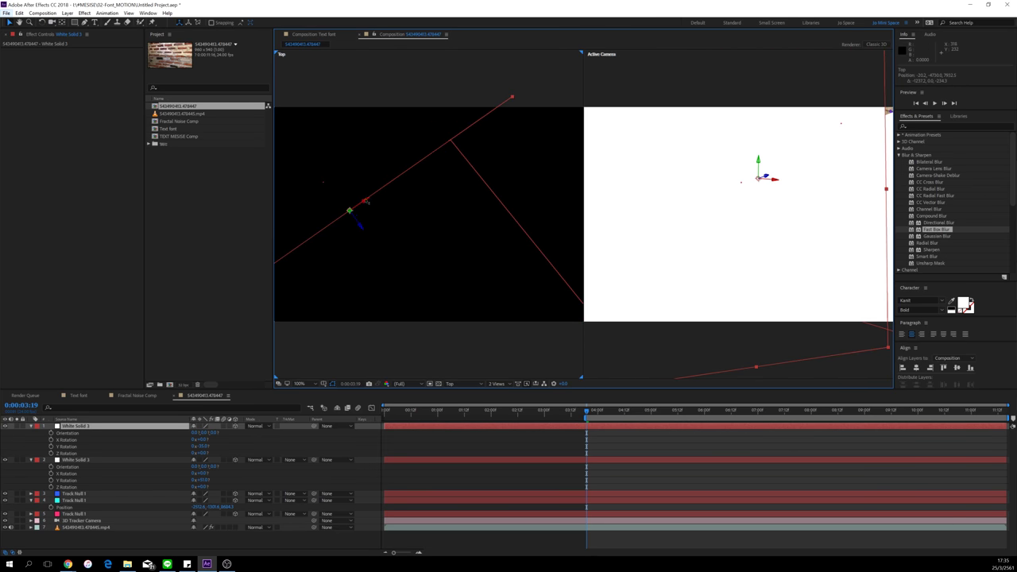
pyautogui.moveTo(364, 202); pyautogui.dragTo(307, 246)
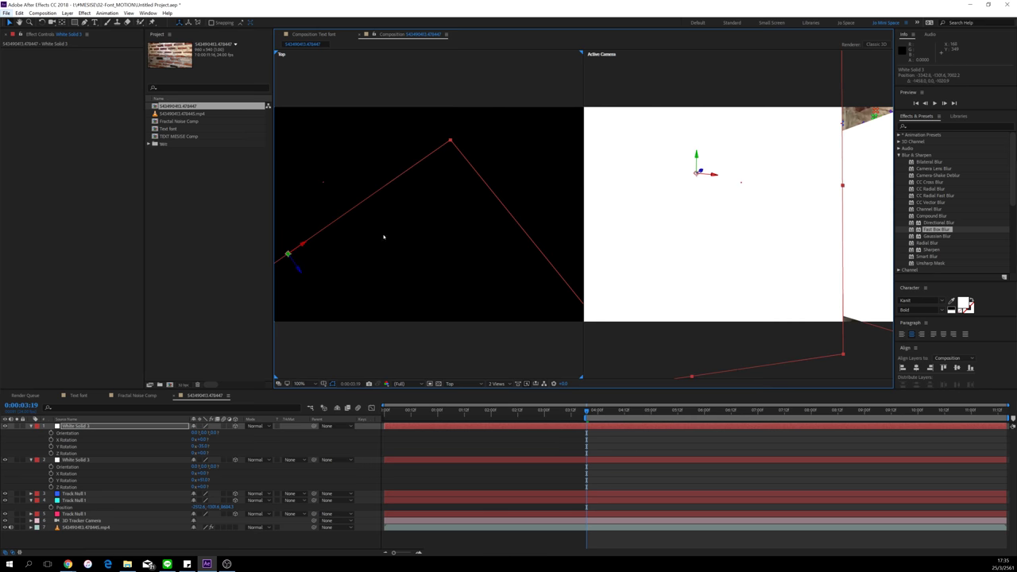
# Step: Select the second white solid, undo the accidental camera track movement and lock the 3D Tracker Camera layer
pyautogui.click(859, 228)
pyautogui.press('c')
pyautogui.moveTo(795, 263); pyautogui.dragTo(720, 253)
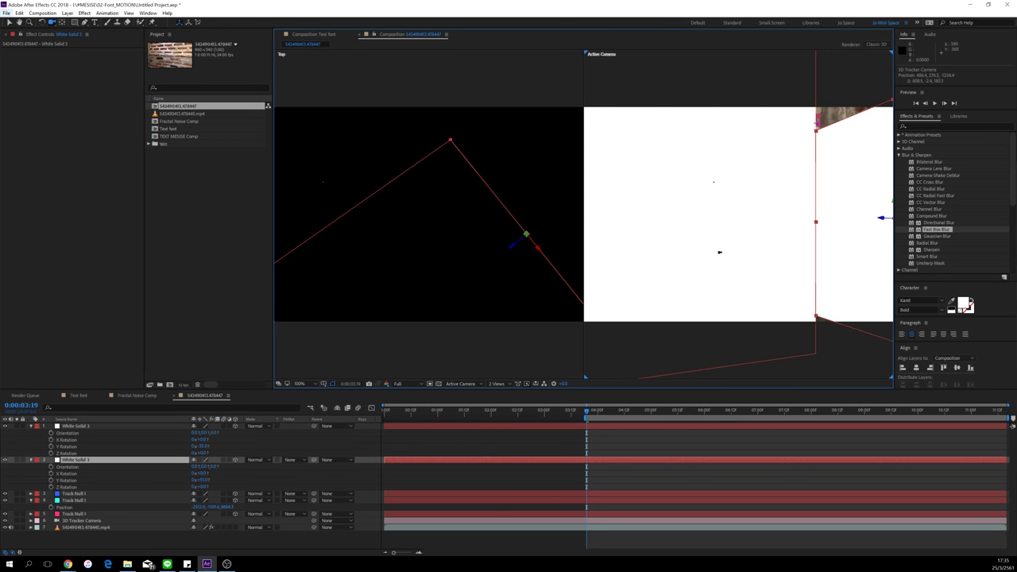
pyautogui.hotkey('ctrl', 'z')
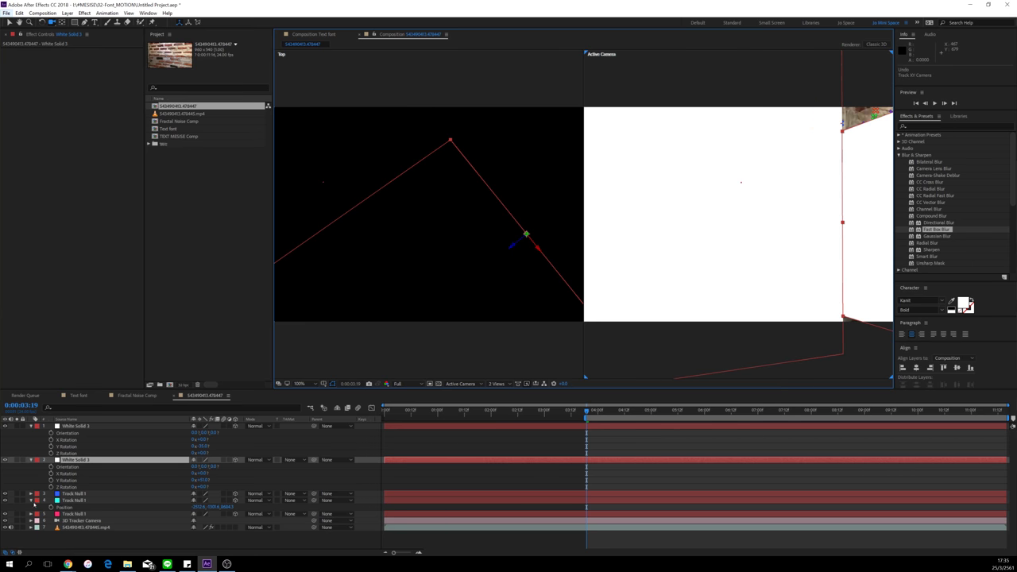
pyautogui.click(23, 521)
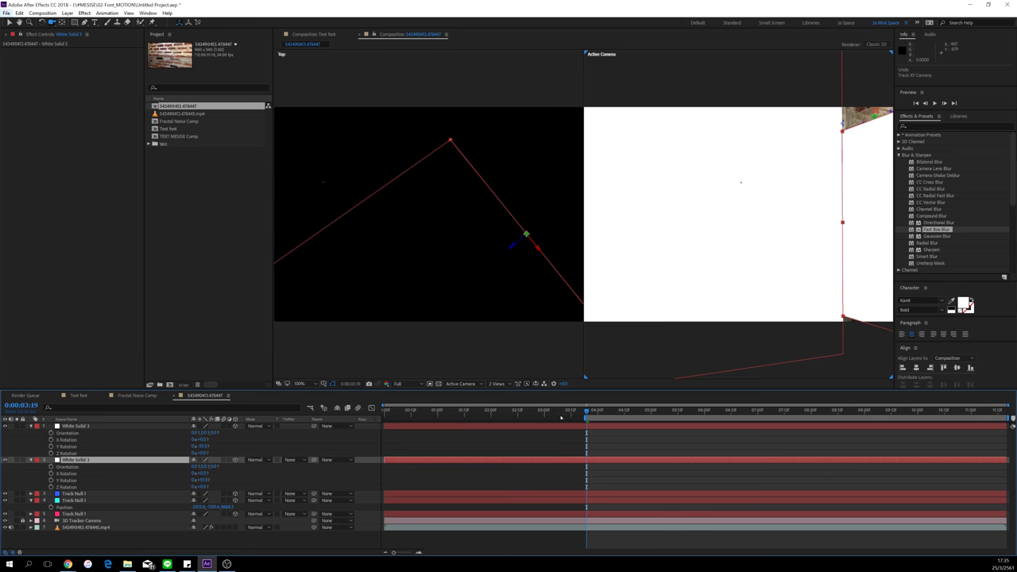
# Step: Preview the solids against the wall from the start of the footage and move the current time to 0:00:01:11
pyautogui.moveTo(599, 414); pyautogui.dragTo(372, 414)
pyautogui.press('space')
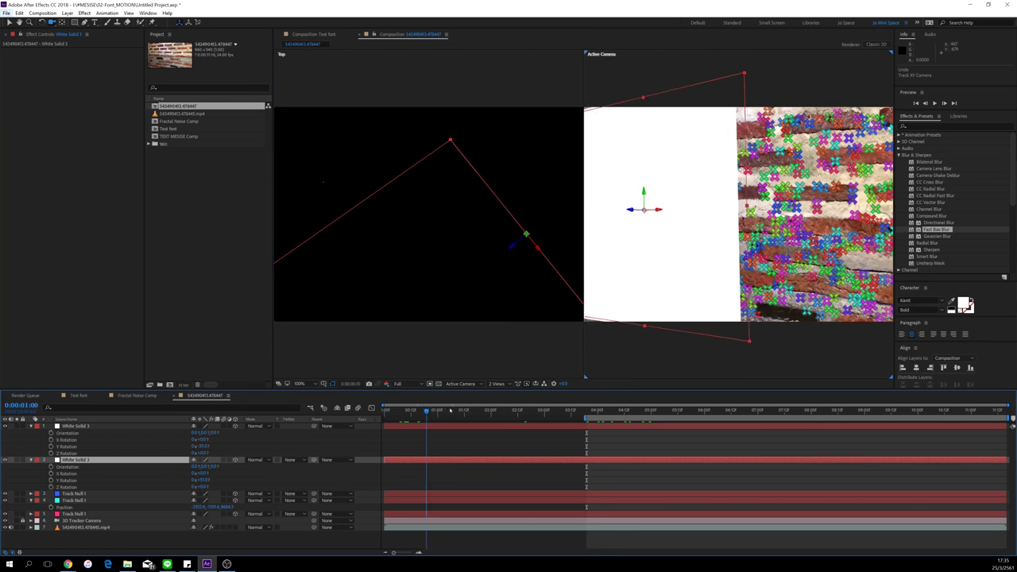
pyautogui.press('v')
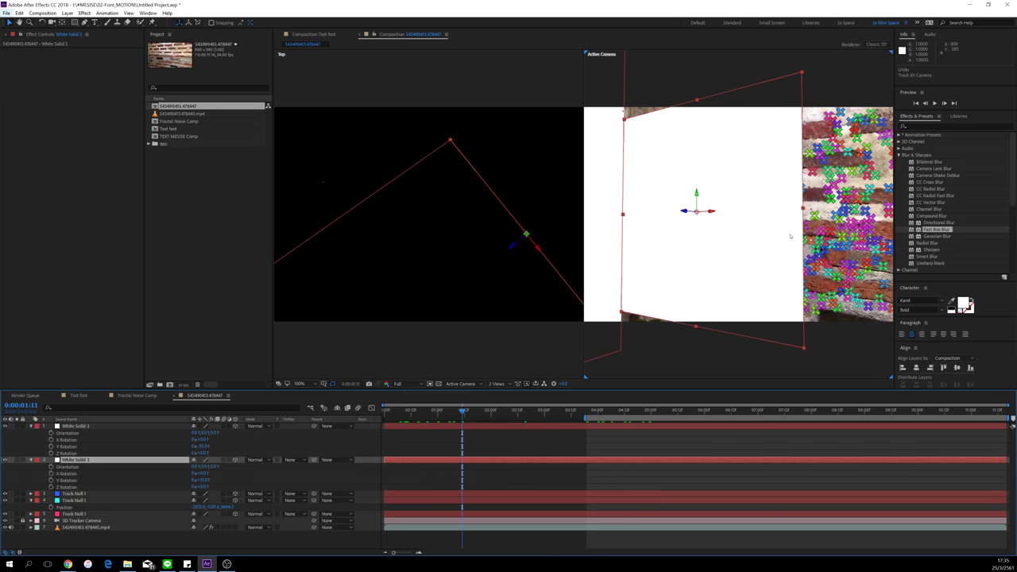
# Step: Stretch the second white solid to about 1264% width and 1079% height, and slide it along its X axis until it meets the corner
pyautogui.moveTo(803, 208); pyautogui.dragTo(1014, 225)
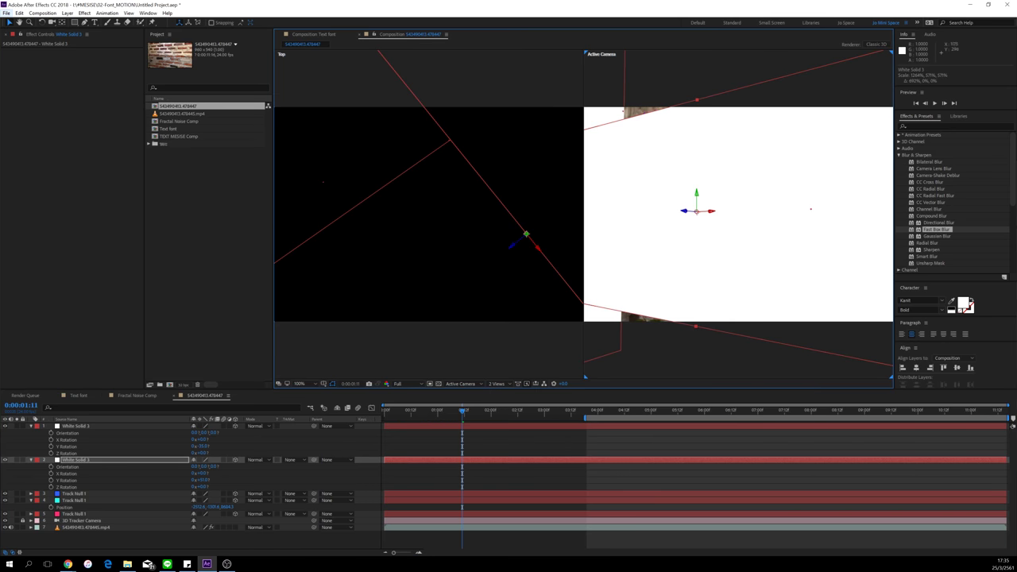
pyautogui.moveTo(698, 101); pyautogui.dragTo(707, 3)
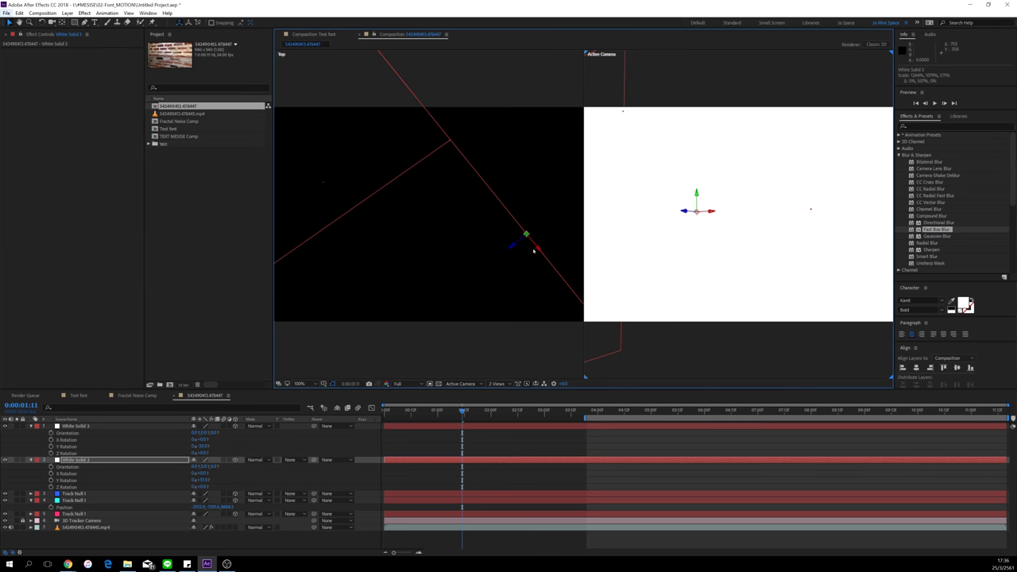
pyautogui.moveTo(539, 250); pyautogui.dragTo(667, 336)
pyautogui.click(656, 256)
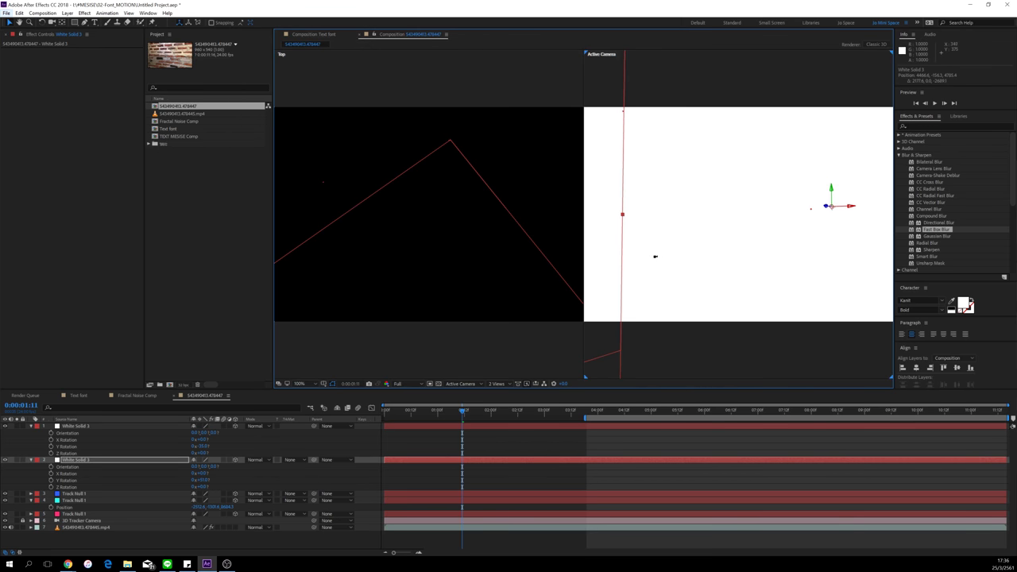
# Step: Change the Top view to Custom View 1 at full resolution, orbited to show both white solids
pyautogui.press('c')
pyautogui.click(450, 280)
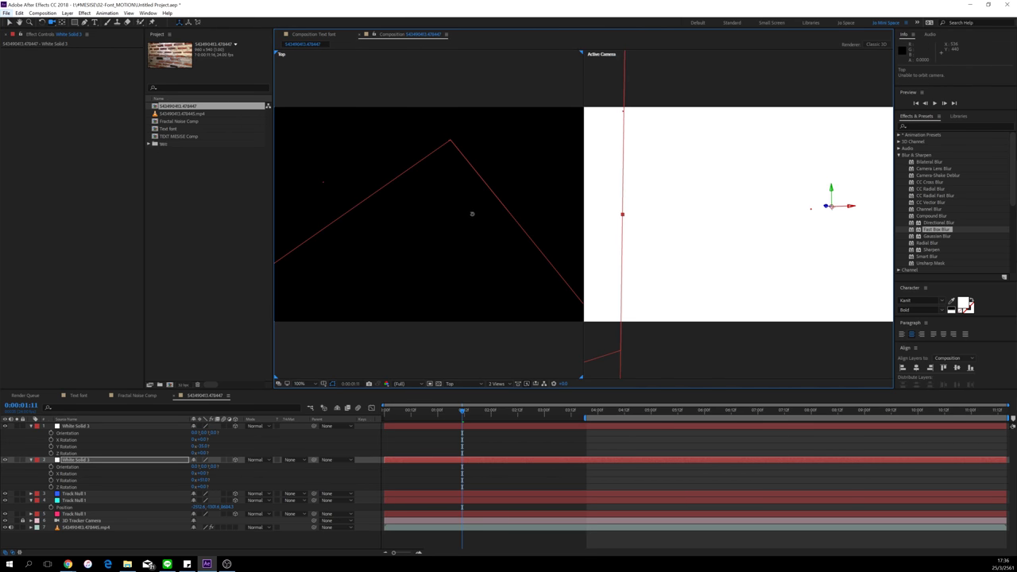
pyautogui.click(401, 384)
pyautogui.click(405, 393)
pyautogui.click(453, 383)
pyautogui.click(472, 471)
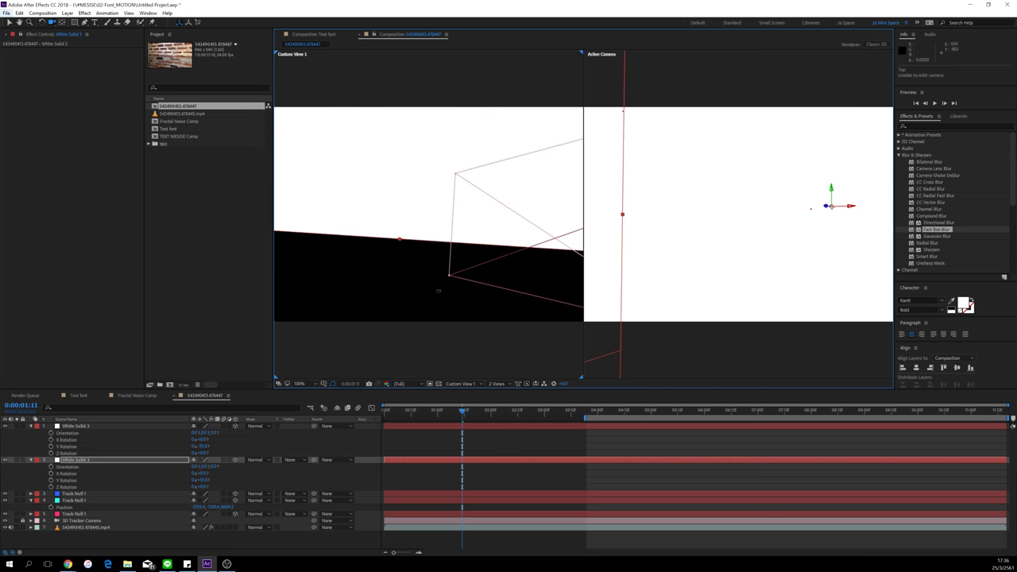
pyautogui.moveTo(440, 318); pyautogui.dragTo(385, 213)
# Step: Lower the uppermost white solid along its Y axis in Custom View 1 to line up with the second solid's edges
pyautogui.press('v')
pyautogui.click(383, 194)
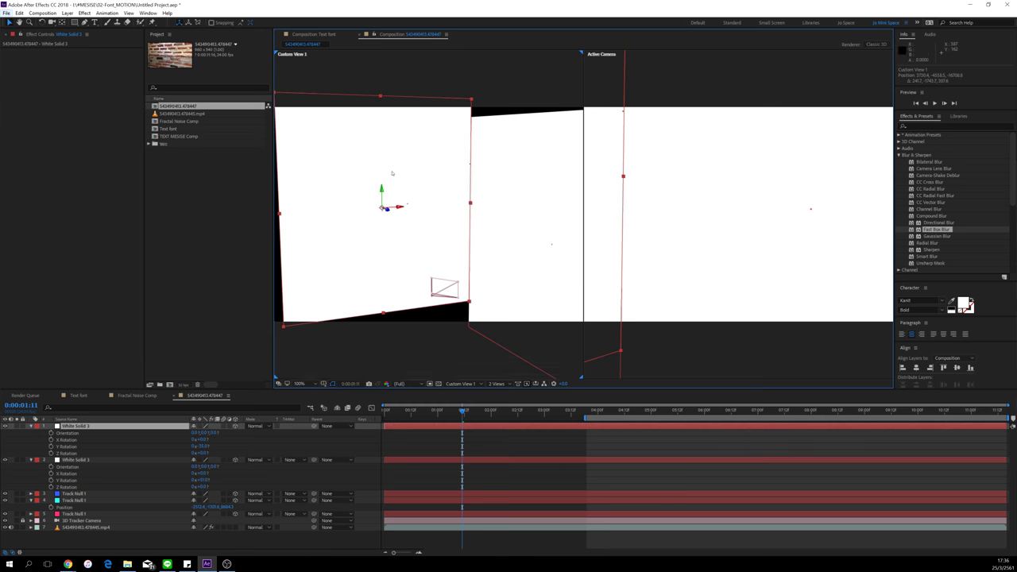
pyautogui.moveTo(382, 190); pyautogui.dragTo(376, 570)
pyautogui.press('Down')
pyautogui.press('Down')
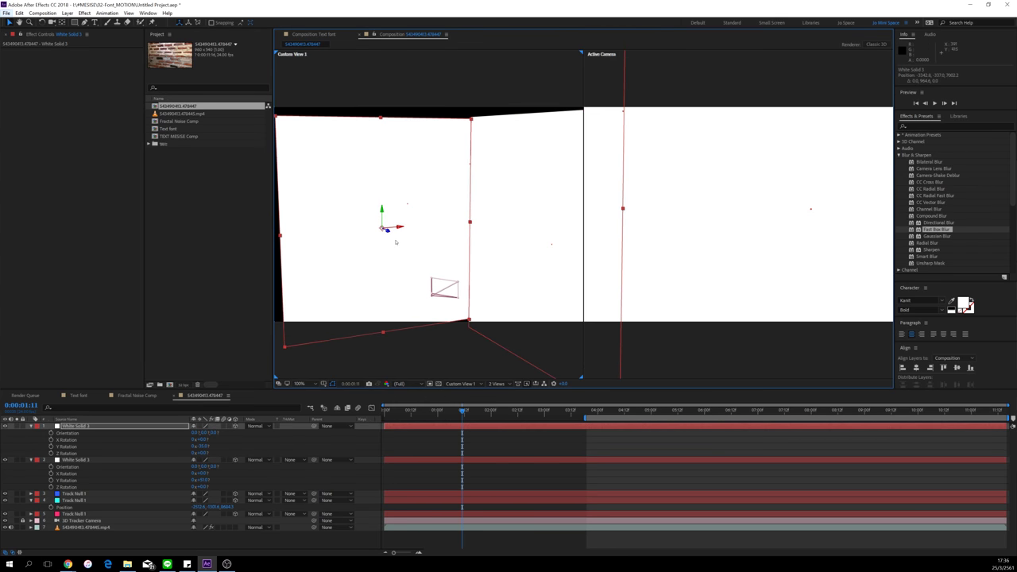
pyautogui.press('Down')
pyautogui.press('Down')
pyautogui.press('Down')
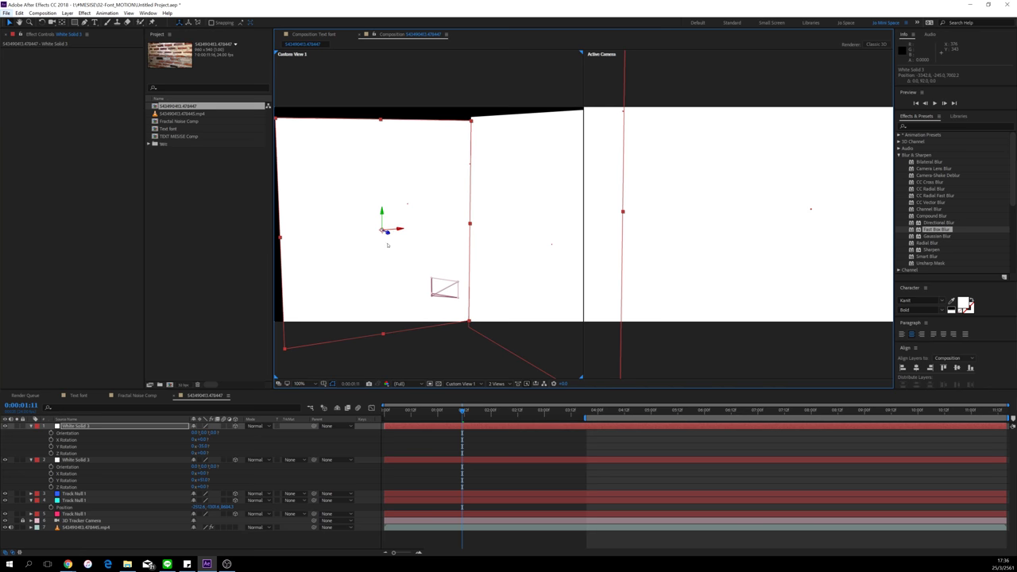
# Step: Orbit Custom View 1 around the corner and highlight both white solids to check how they meet
pyautogui.click(425, 114)
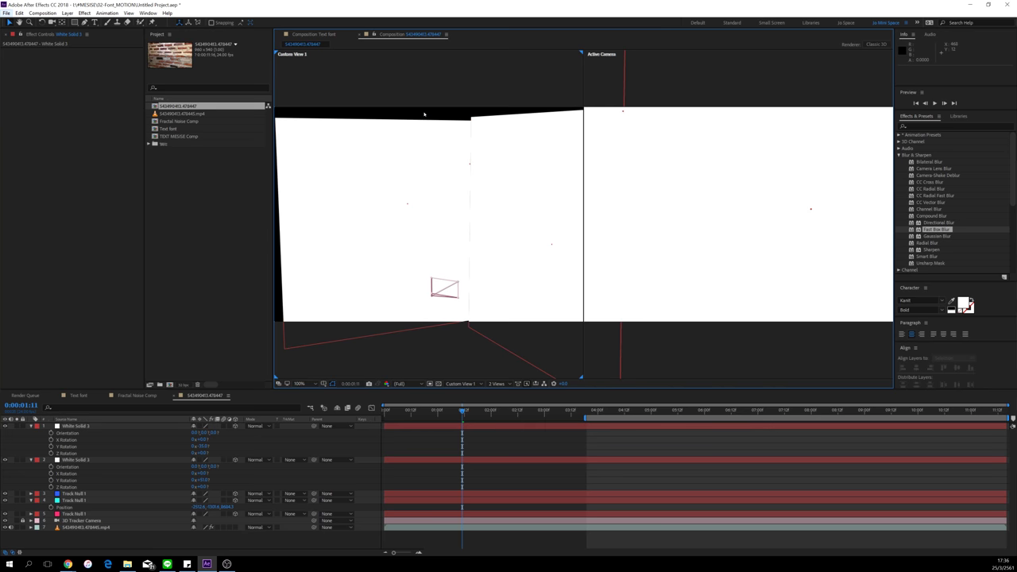
pyautogui.press('c')
pyautogui.moveTo(422, 190); pyautogui.dragTo(859, 300)
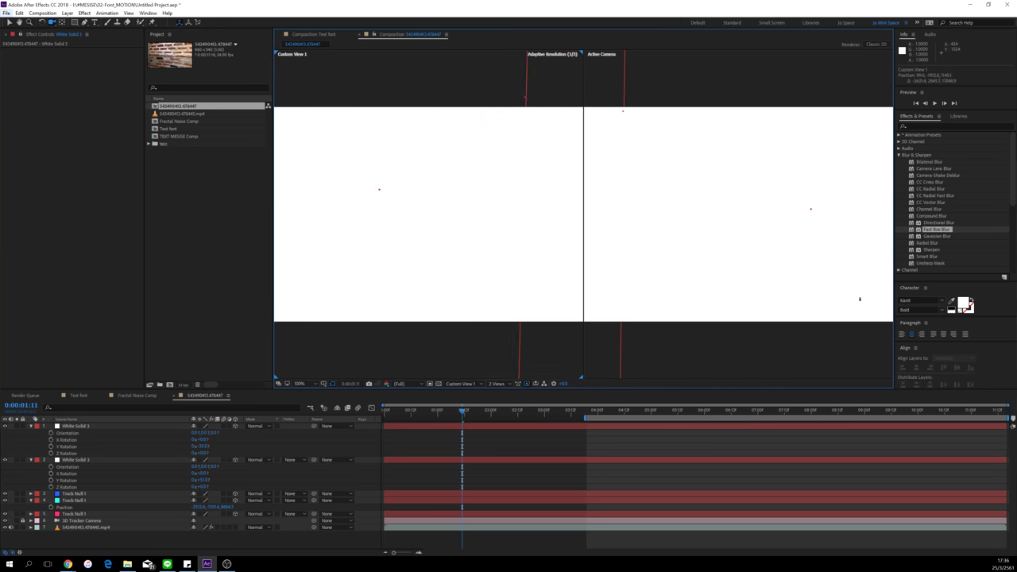
pyautogui.moveTo(564, 265); pyautogui.dragTo(433, 306)
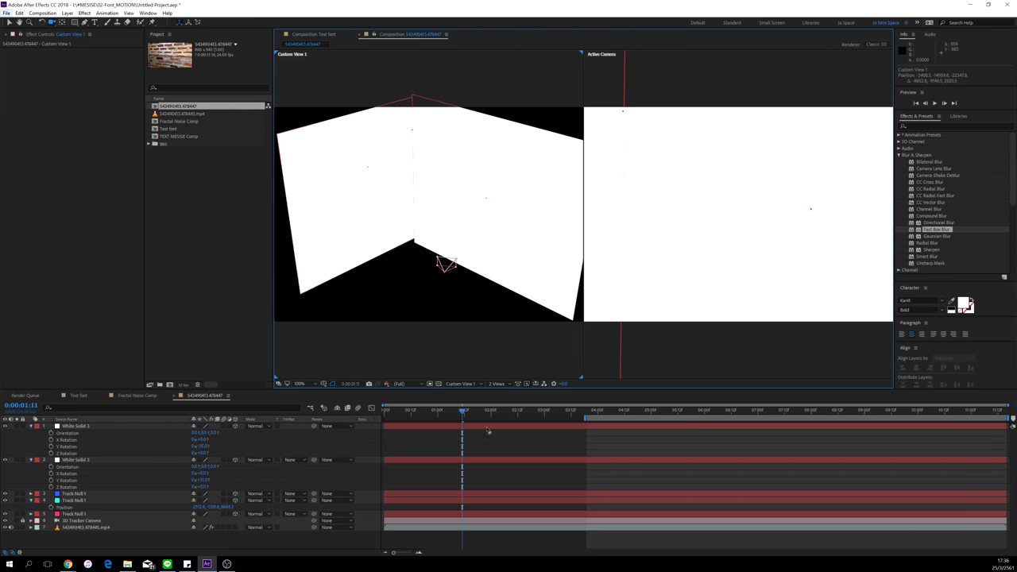
pyautogui.click(56, 463)
pyautogui.press('v')
pyautogui.click(66, 459)
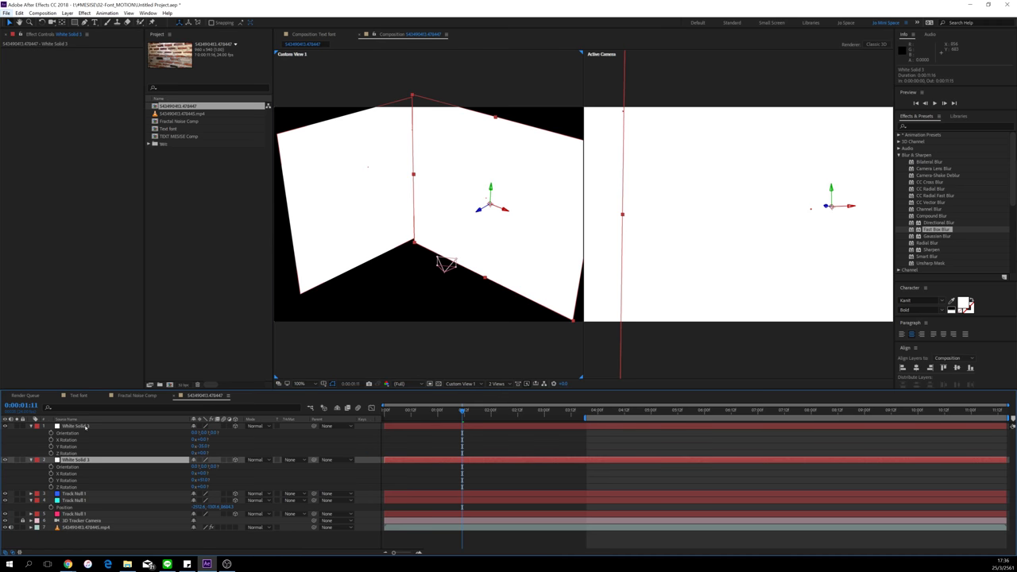
pyautogui.keyDown('shift'); pyautogui.click(93, 426); pyautogui.keyUp('shift')
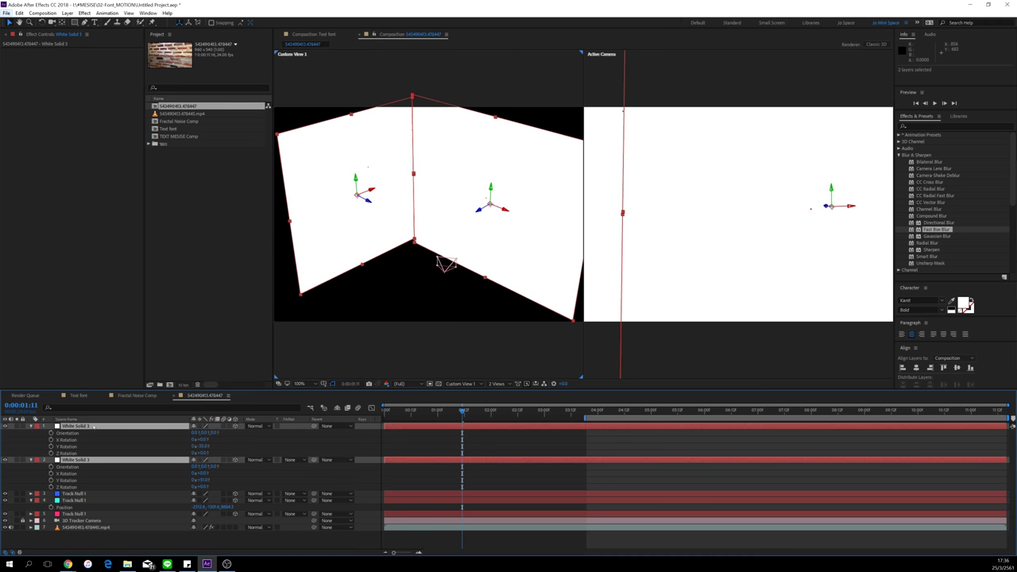
pyautogui.click(494, 542)
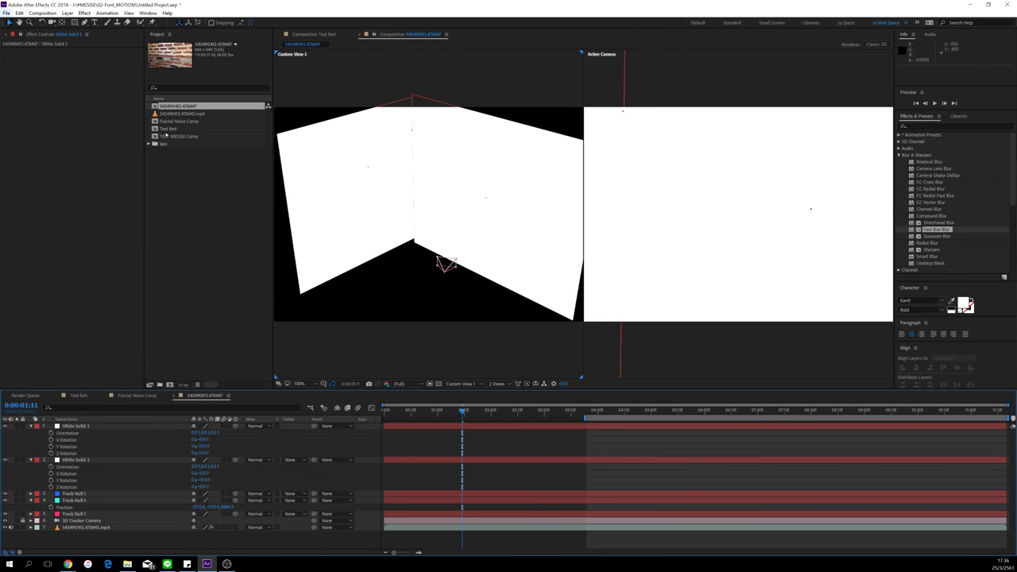
# Step: Add the Text font composition above the white solids and make it a 3D layer
pyautogui.click(163, 129)
pyautogui.moveTo(168, 129); pyautogui.dragTo(96, 427)
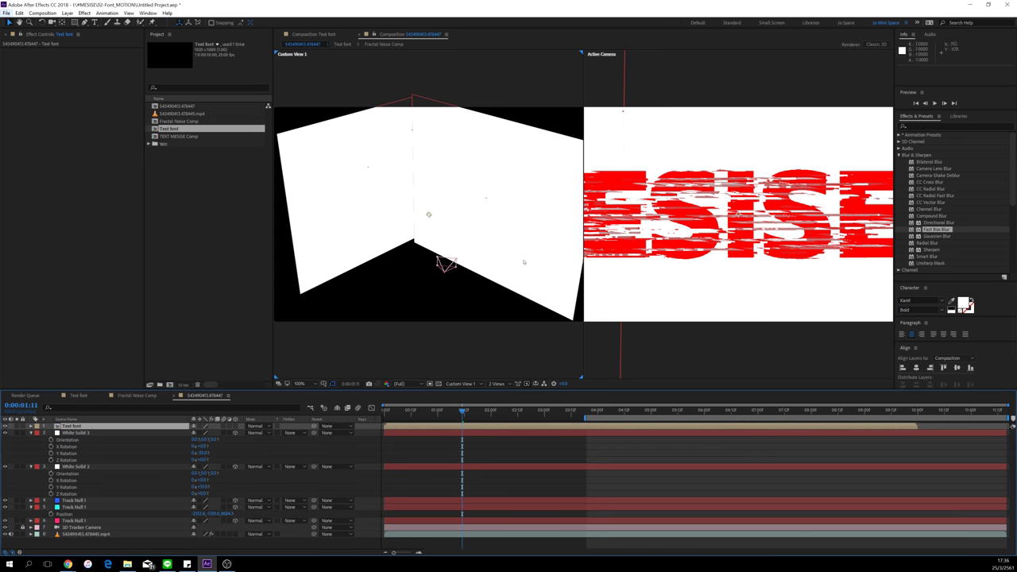
pyautogui.click(234, 427)
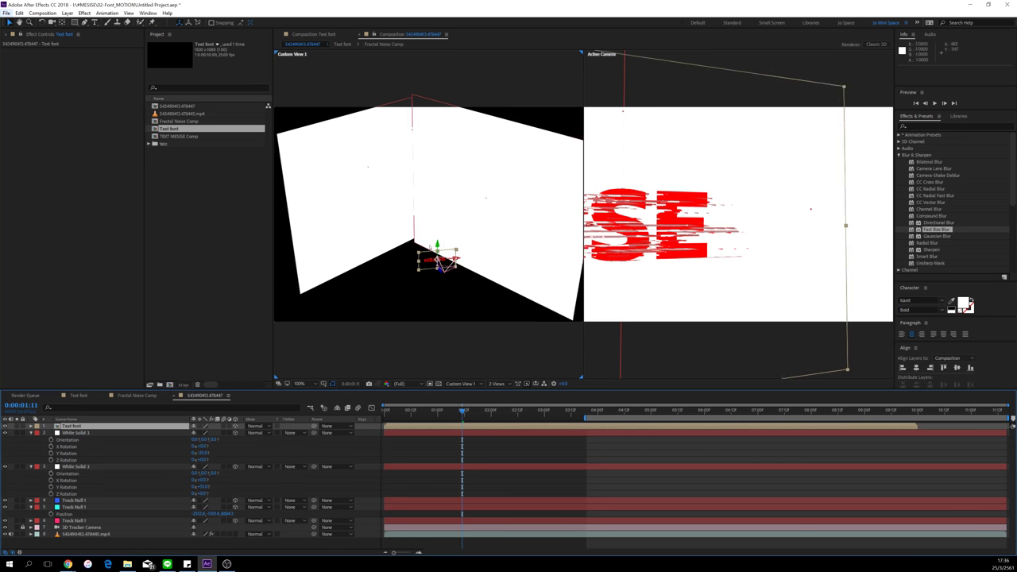
# Step: Enlarge the Text font layer in Custom View 1 and shift it along its Z axis toward the corner of the white walls
pyautogui.press('c')
pyautogui.moveTo(436, 291); pyautogui.dragTo(439, 150)
pyautogui.press('v')
pyautogui.moveTo(510, 117); pyautogui.dragTo(427, 181)
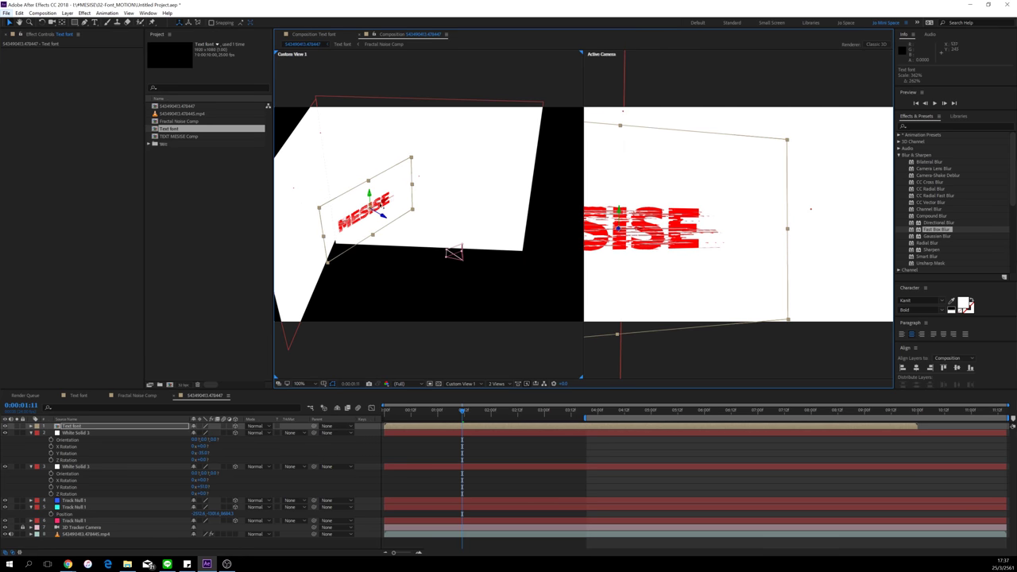
pyautogui.moveTo(383, 216)
pyautogui.mouseDown()
pyautogui.moveTo(359, 201)
pyautogui.moveTo(372, 209)
pyautogui.mouseUp()
pyautogui.click(518, 445)
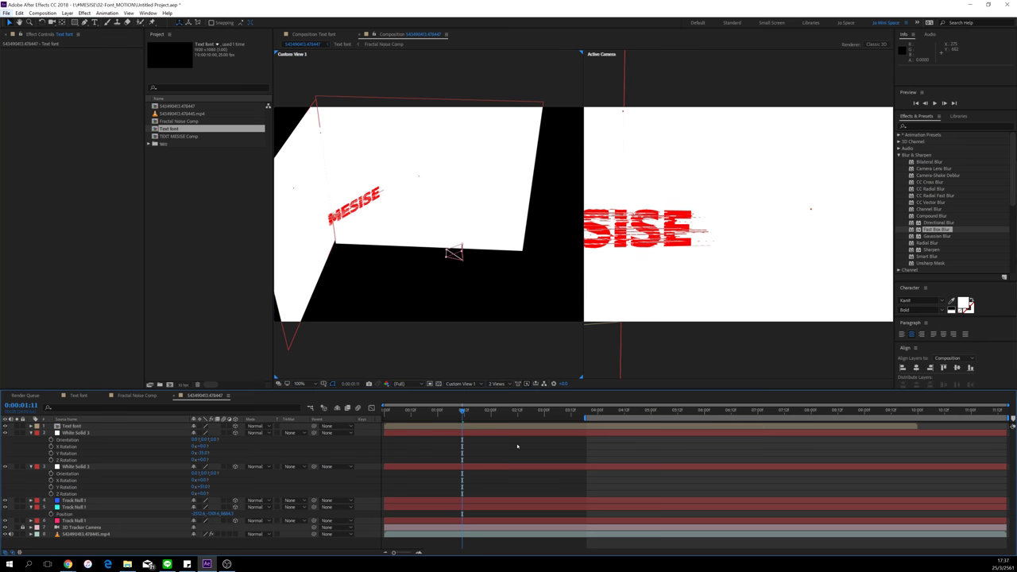
# Step: Set up a new Spot light with the pale yellow color FEFFA8
pyautogui.rightClick(517, 445)
pyautogui.moveTo(580, 451)
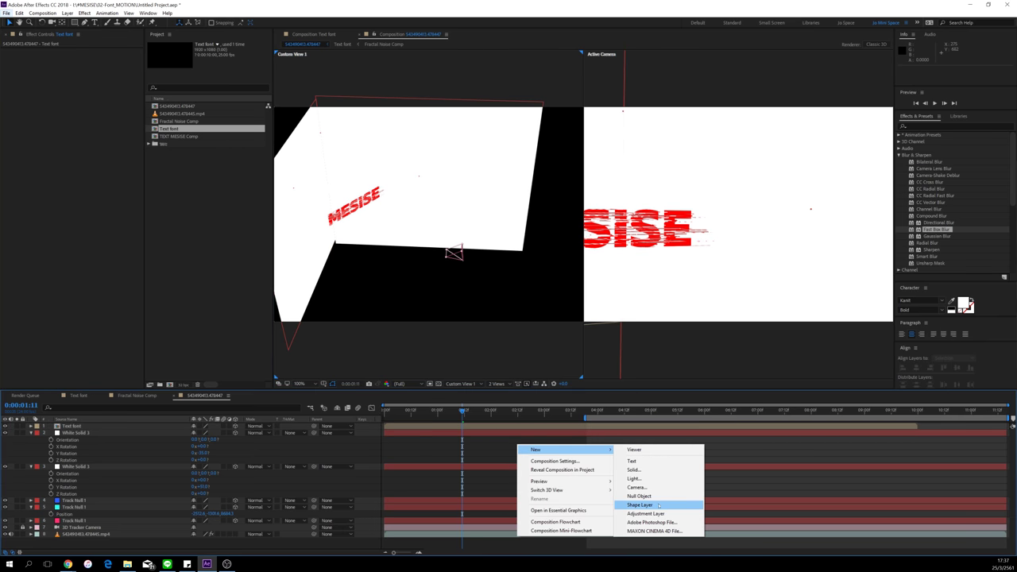
pyautogui.click(650, 478)
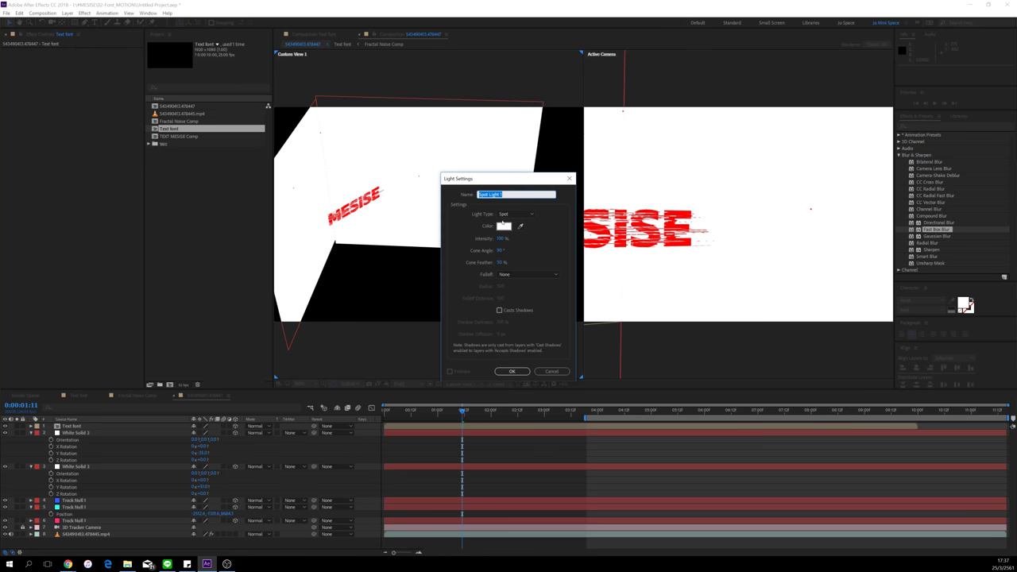
pyautogui.click(505, 227)
pyautogui.click(581, 281)
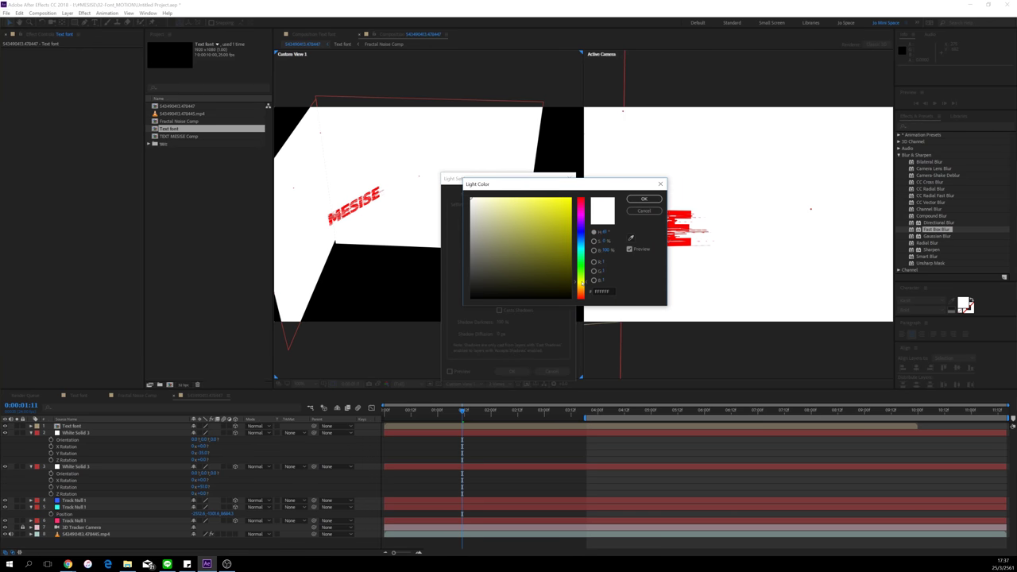
pyautogui.moveTo(532, 213); pyautogui.dragTo(503, 196)
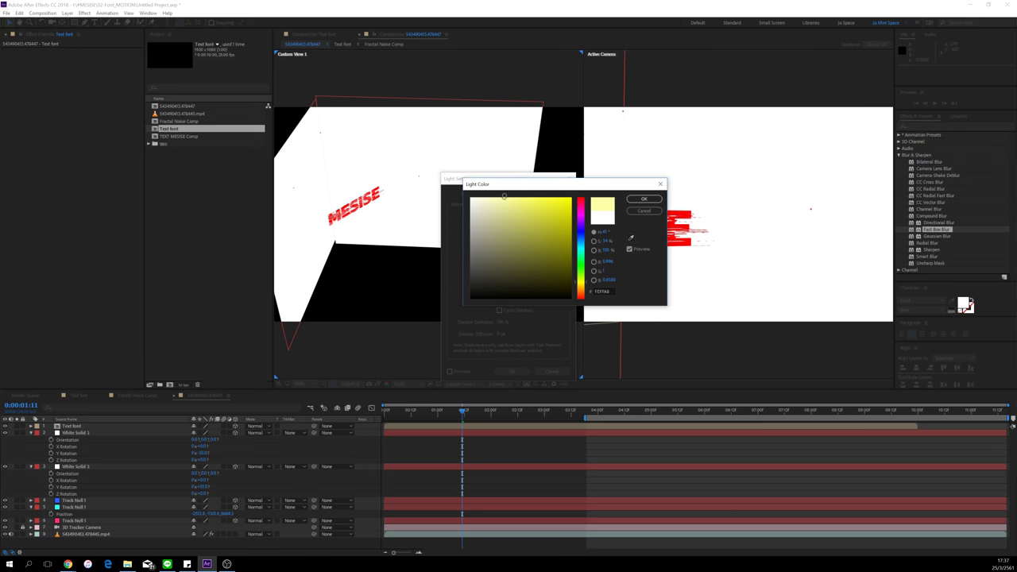
pyautogui.click(643, 199)
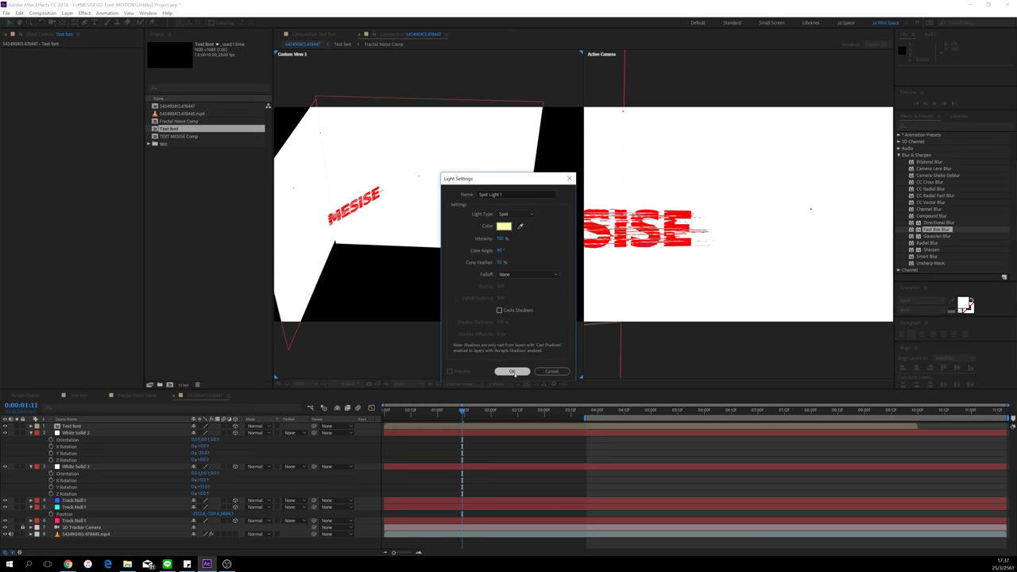
# Step: Enable Casts Shadows for the spot light, enter a shadow diffusion value and create the light
pyautogui.click(526, 310)
pyautogui.click(499, 333)
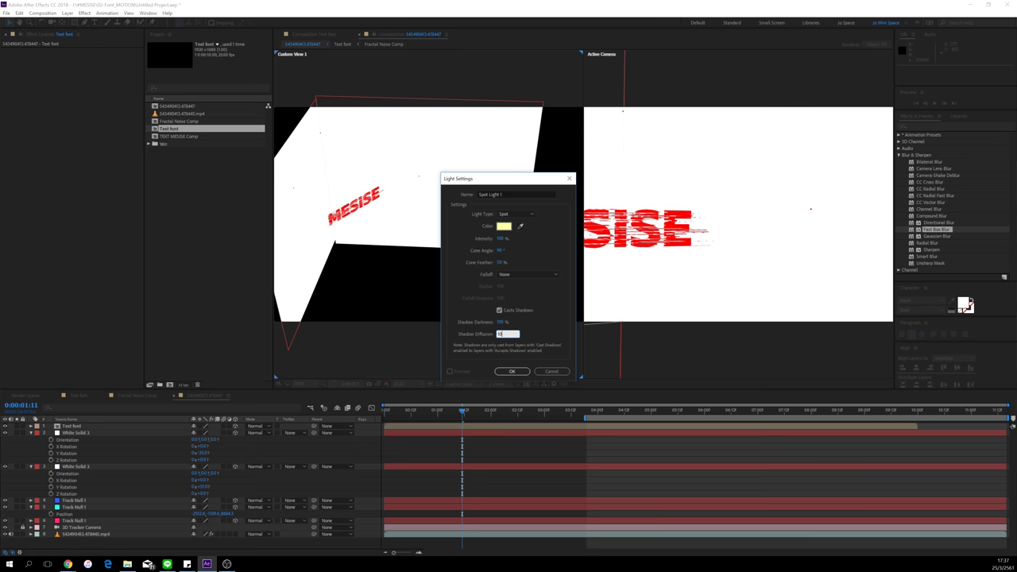
pyautogui.click(512, 370)
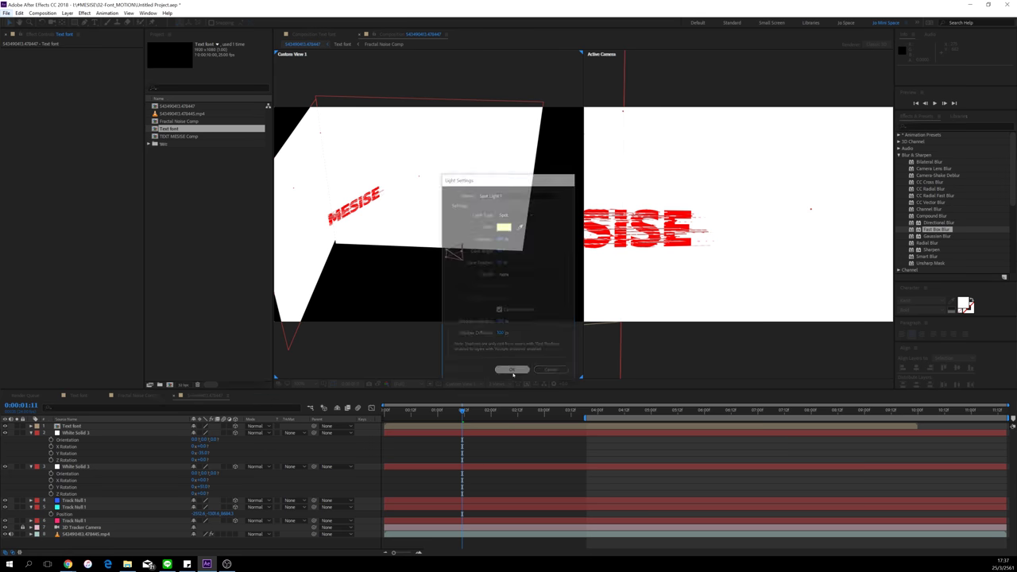
# Step: Turn on Casts Shadows in the material options of the Text font layer and both white solids
pyautogui.press('c')
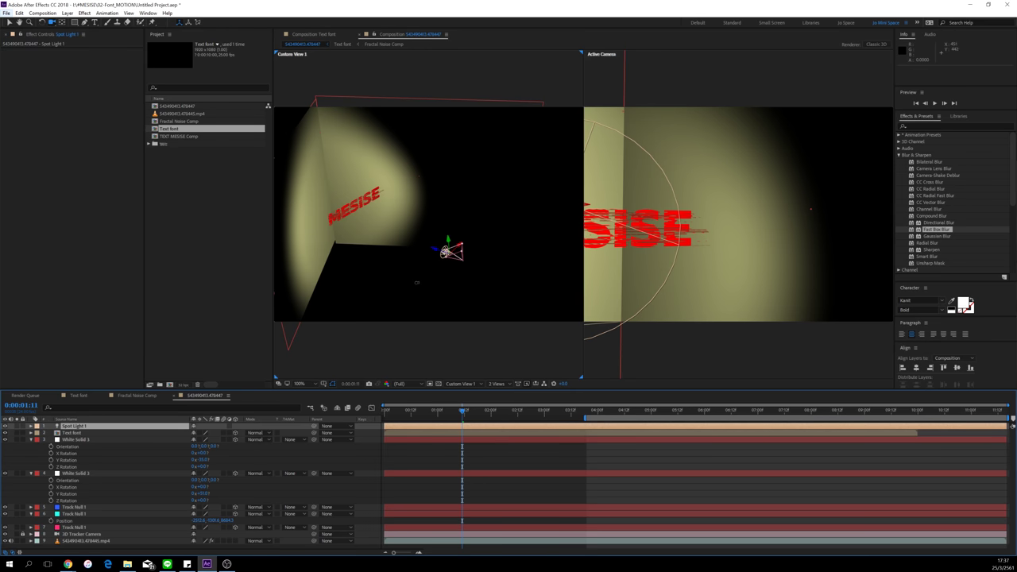
pyautogui.moveTo(422, 299); pyautogui.dragTo(390, 268)
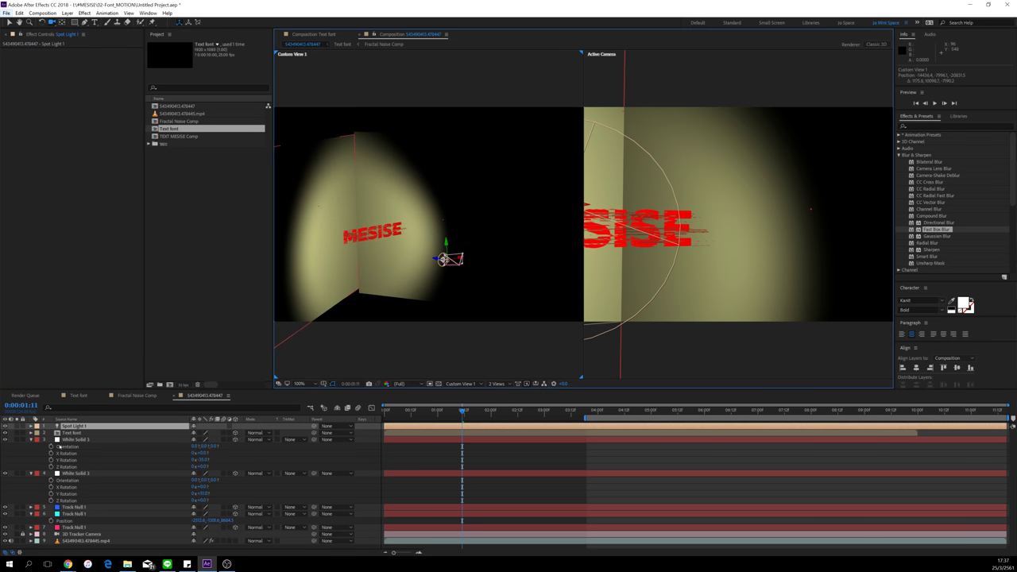
pyautogui.click(59, 433)
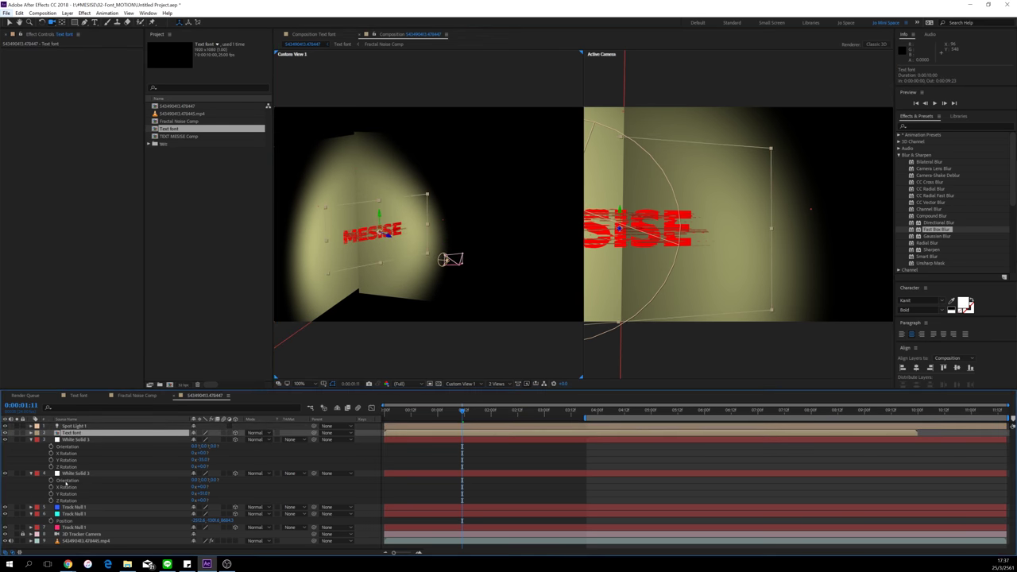
pyautogui.keyDown('shift'); pyautogui.click(69, 473); pyautogui.keyUp('shift')
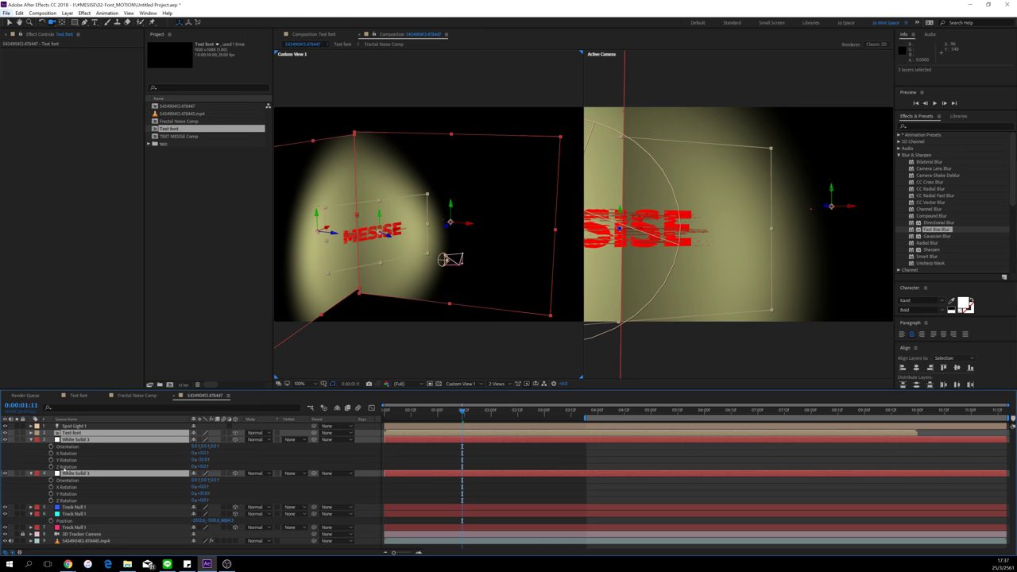
pyautogui.click(31, 434)
pyautogui.click(31, 434)
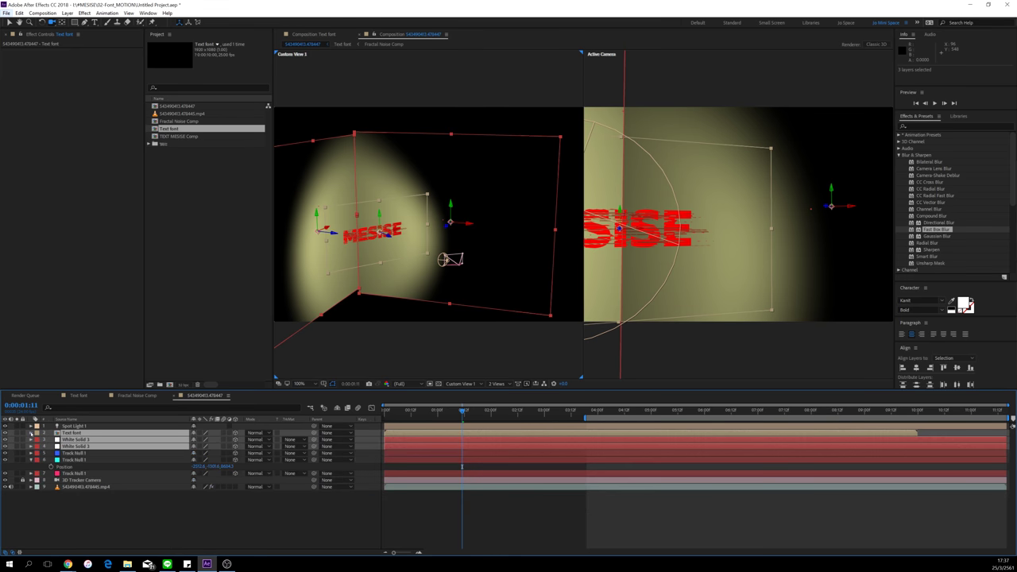
pyautogui.click(31, 434)
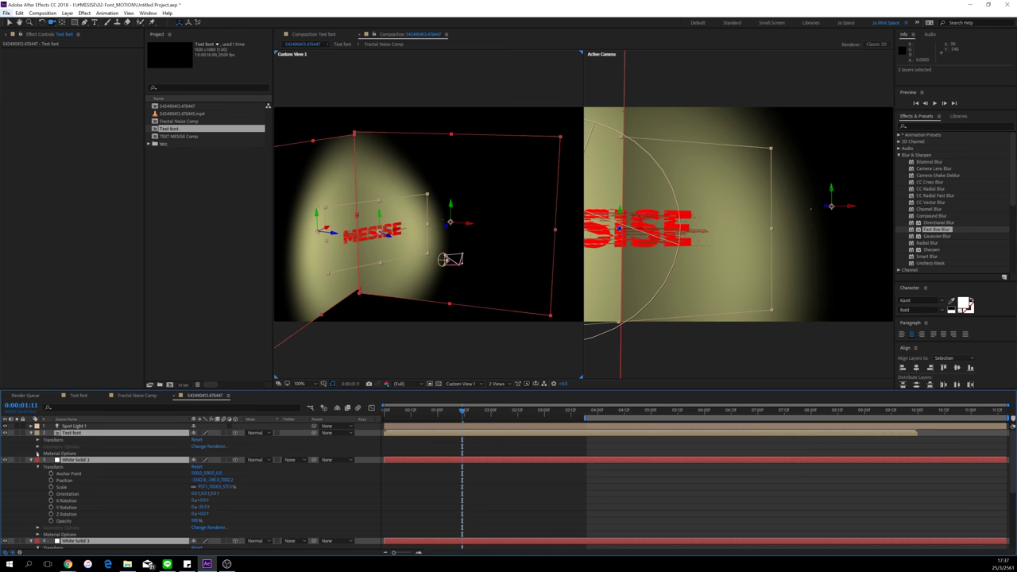
pyautogui.click(37, 453)
pyautogui.click(195, 460)
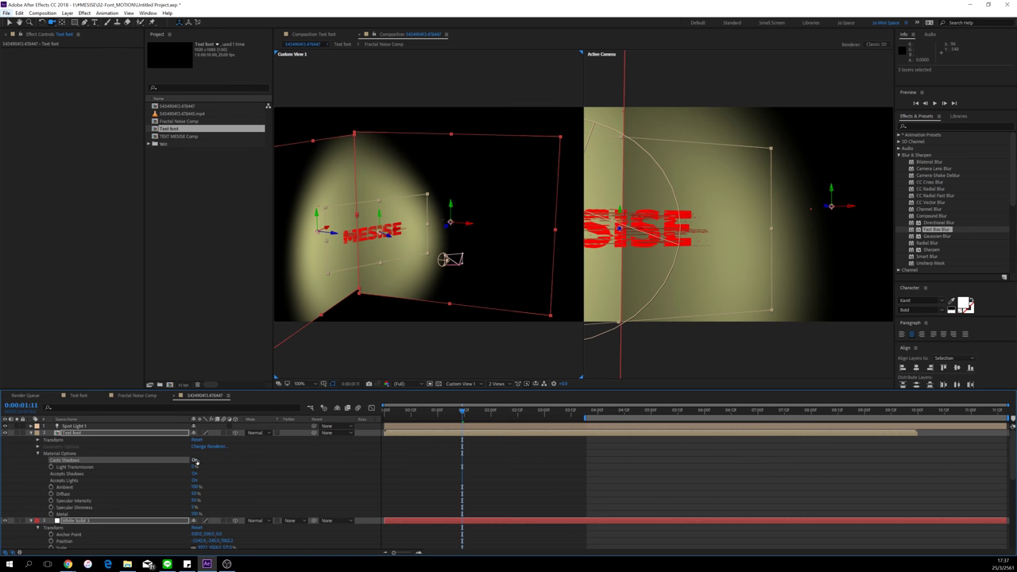
pyautogui.click(290, 465)
# Step: Collapse the Text font and upper white solid layers and move Spot Light 1's point of interest far along positive Z
pyautogui.click(30, 432)
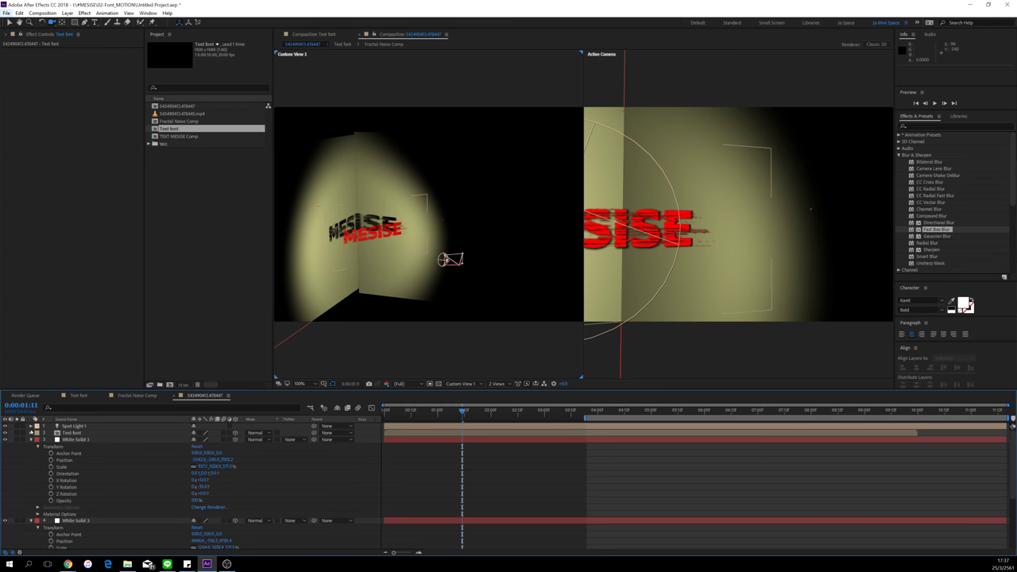
pyautogui.click(30, 439)
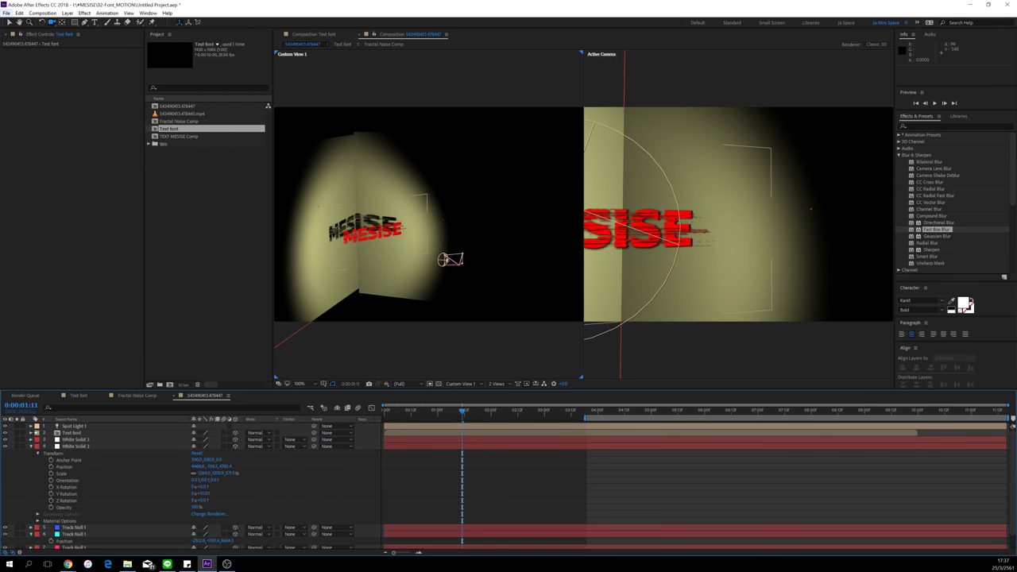
pyautogui.click(31, 426)
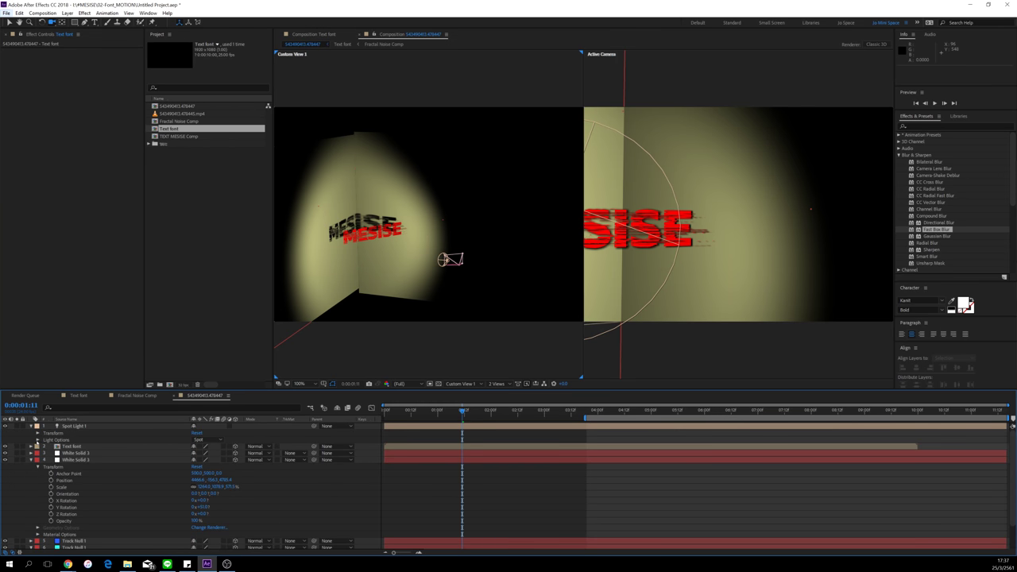
pyautogui.click(37, 440)
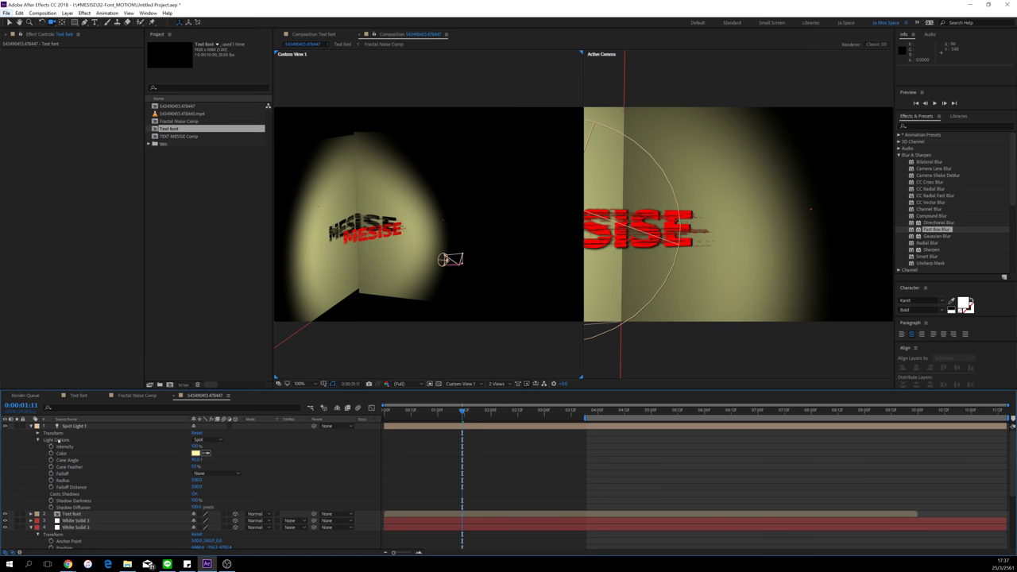
pyautogui.click(38, 439)
pyautogui.click(37, 433)
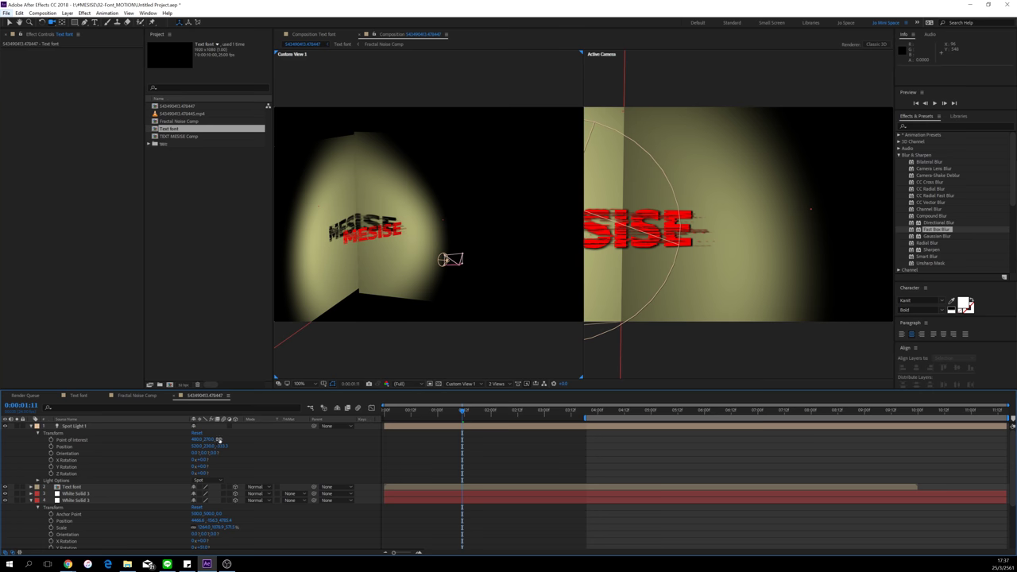
pyautogui.moveTo(220, 439); pyautogui.dragTo(2, 441)
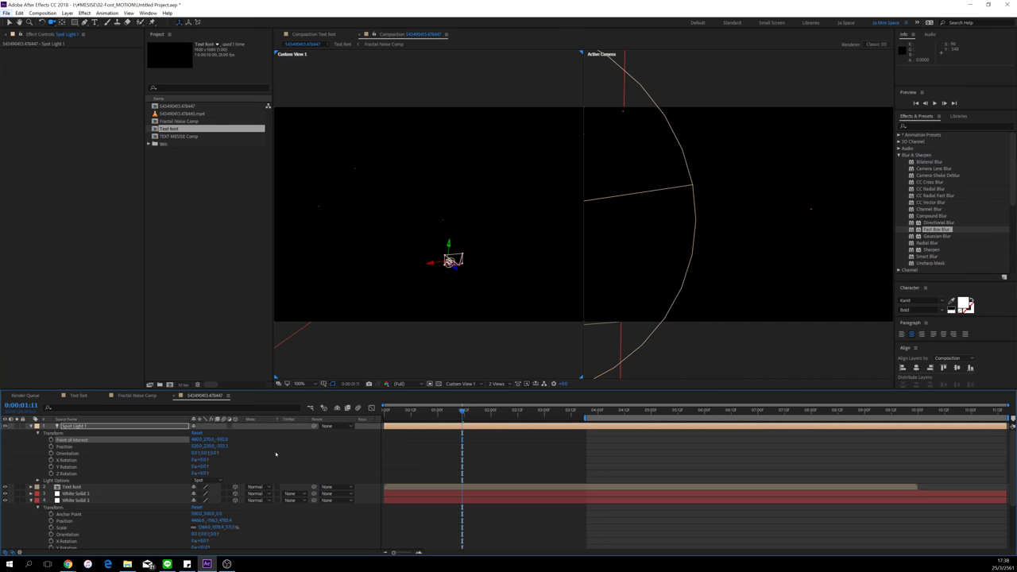
pyautogui.moveTo(222, 440); pyautogui.dragTo(1015, 437)
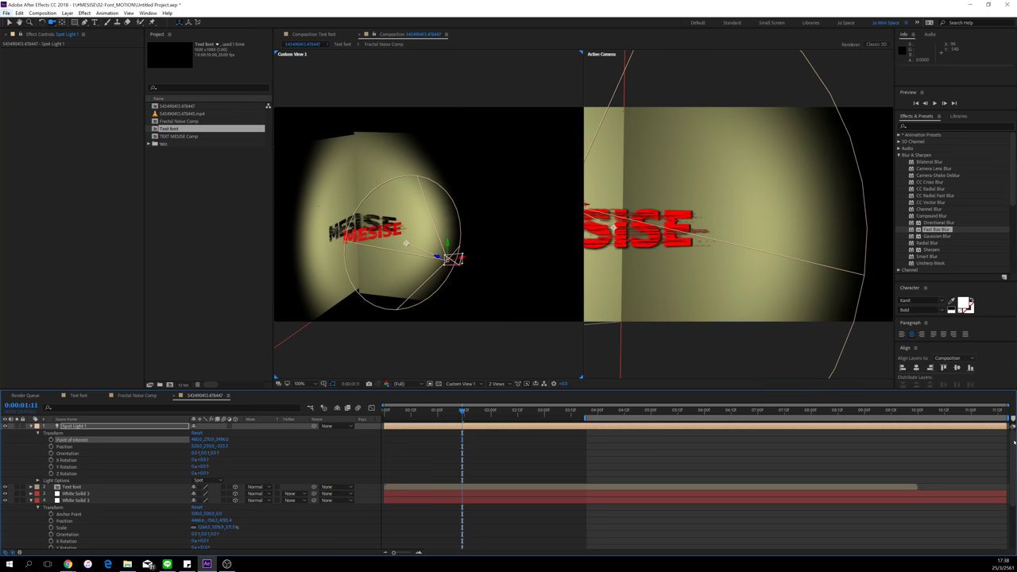
pyautogui.moveTo(227, 440); pyautogui.dragTo(1014, 439)
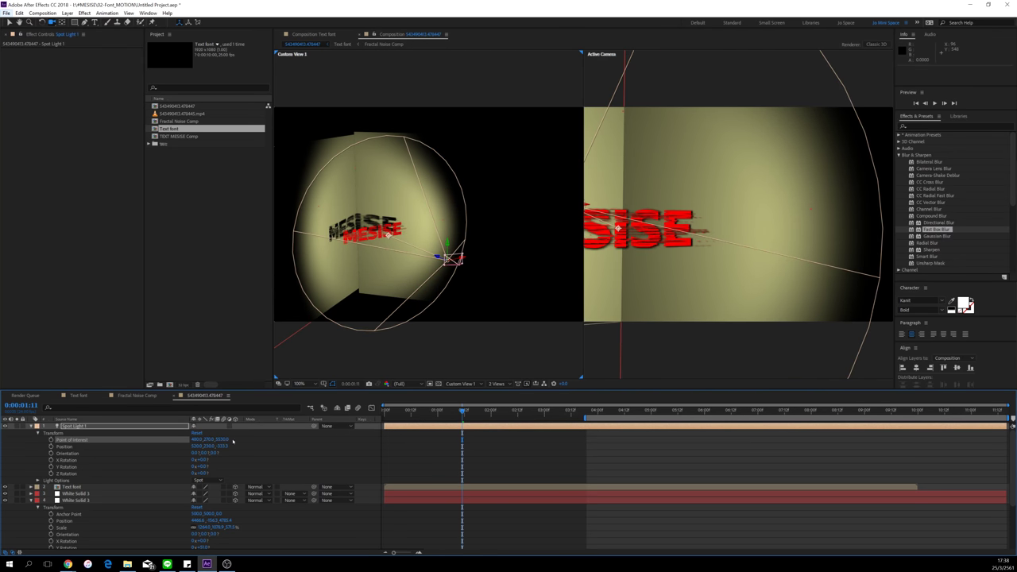
pyautogui.moveTo(225, 439); pyautogui.dragTo(1015, 439)
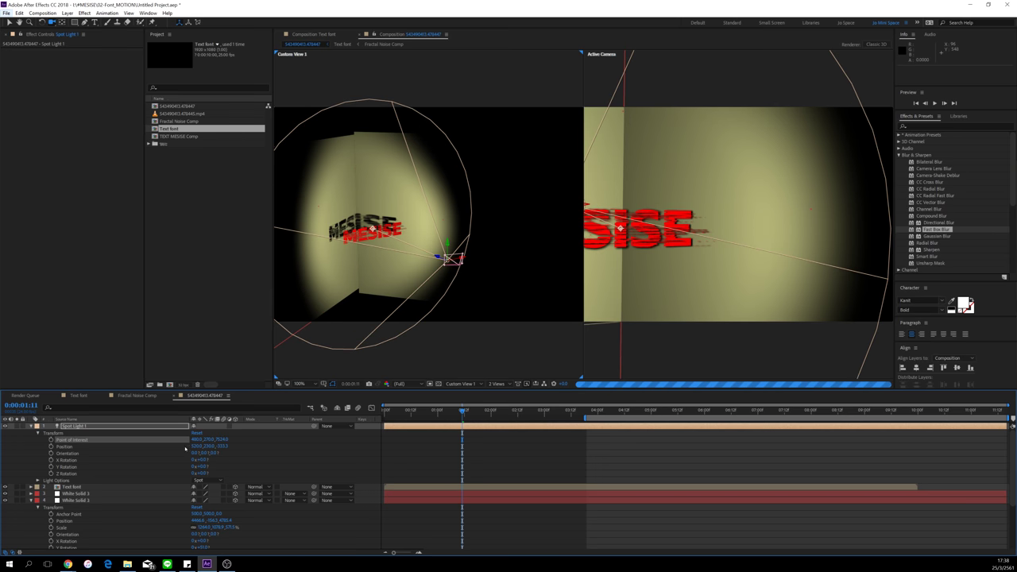
pyautogui.moveTo(225, 439); pyautogui.dragTo(1015, 435)
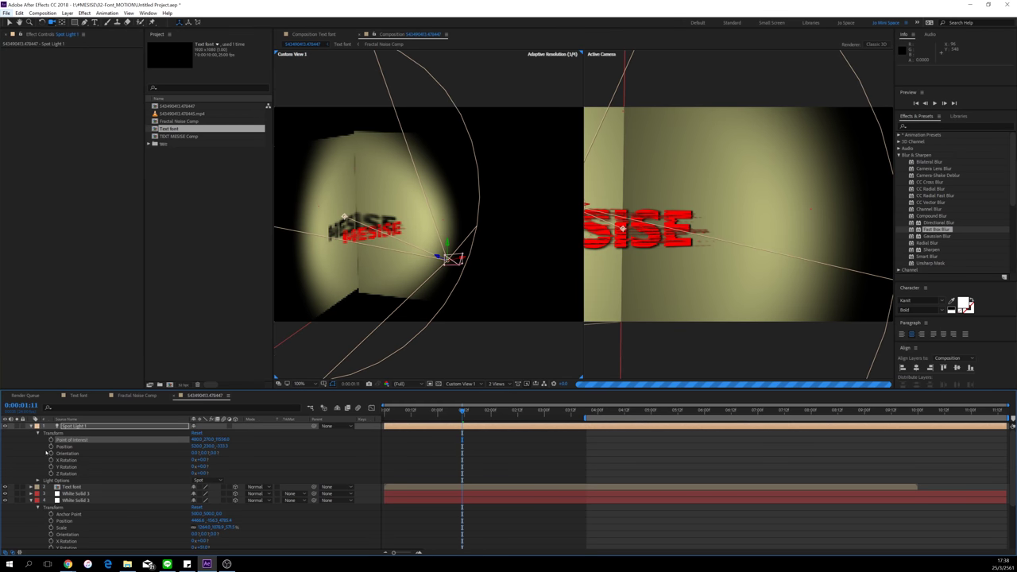
# Step: Soften the spot light with a Cone Feather of 100% and widen its Cone Angle to light more of both walls
pyautogui.click(38, 481)
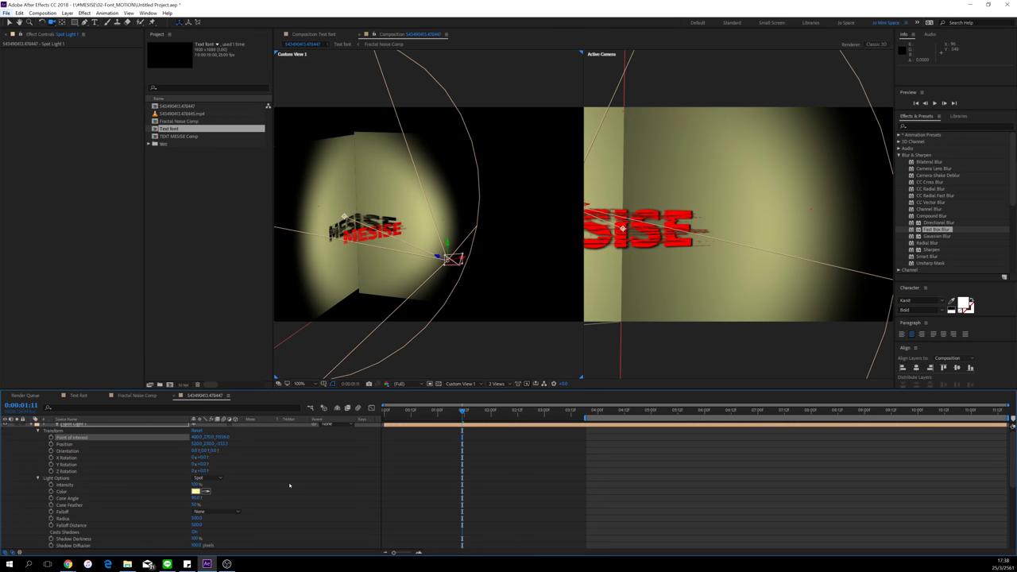
pyautogui.scroll(-1, 222, 492)
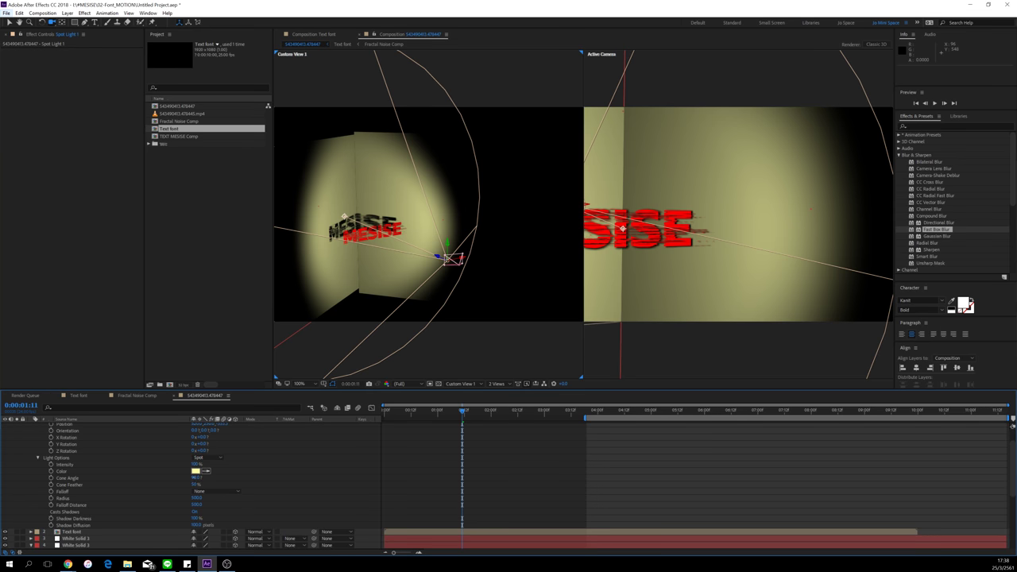
pyautogui.moveTo(196, 477); pyautogui.dragTo(437, 479)
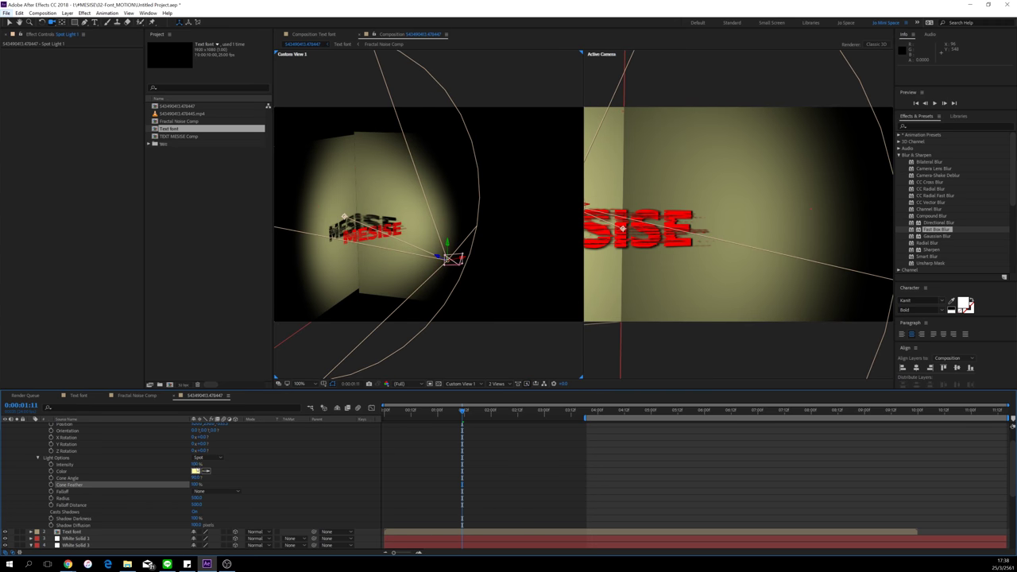
pyautogui.moveTo(196, 479); pyautogui.dragTo(310, 443)
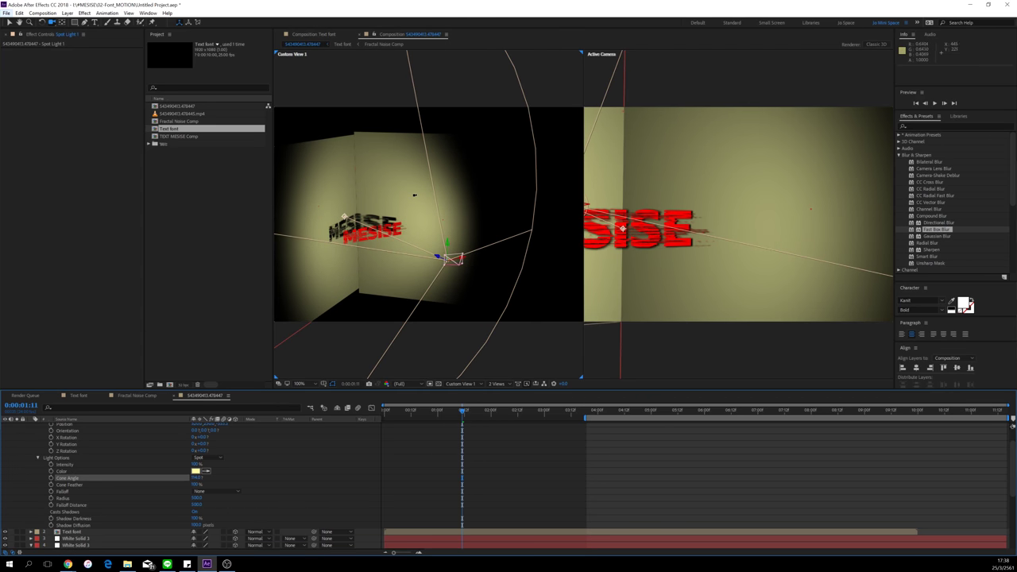
# Step: Raise the spot light's Y position so the shadow falls below the text, and lower Shadow Darkness to about 59%
pyautogui.scroll(2, 186, 469)
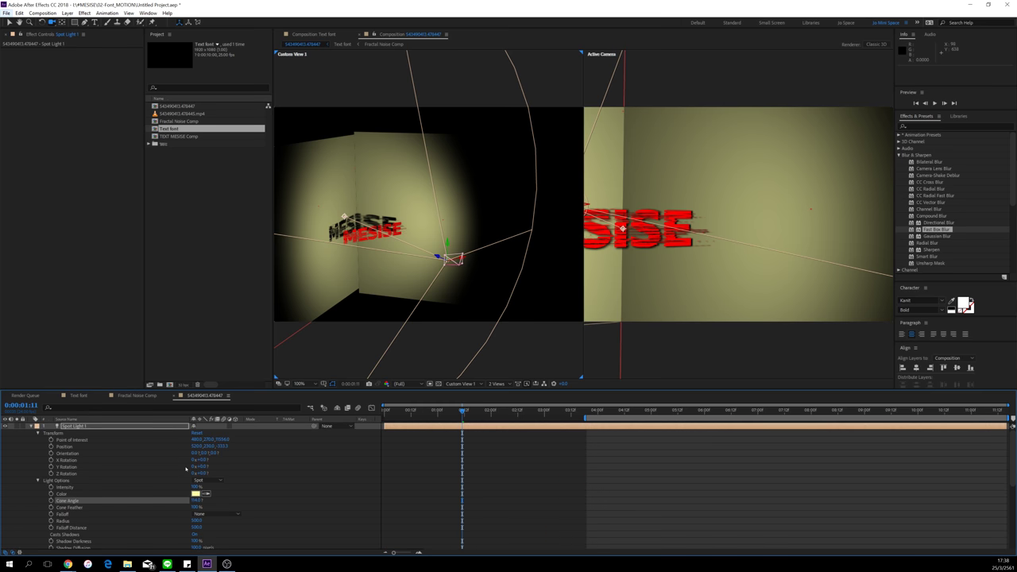
pyautogui.moveTo(208, 446); pyautogui.dragTo(200, 327)
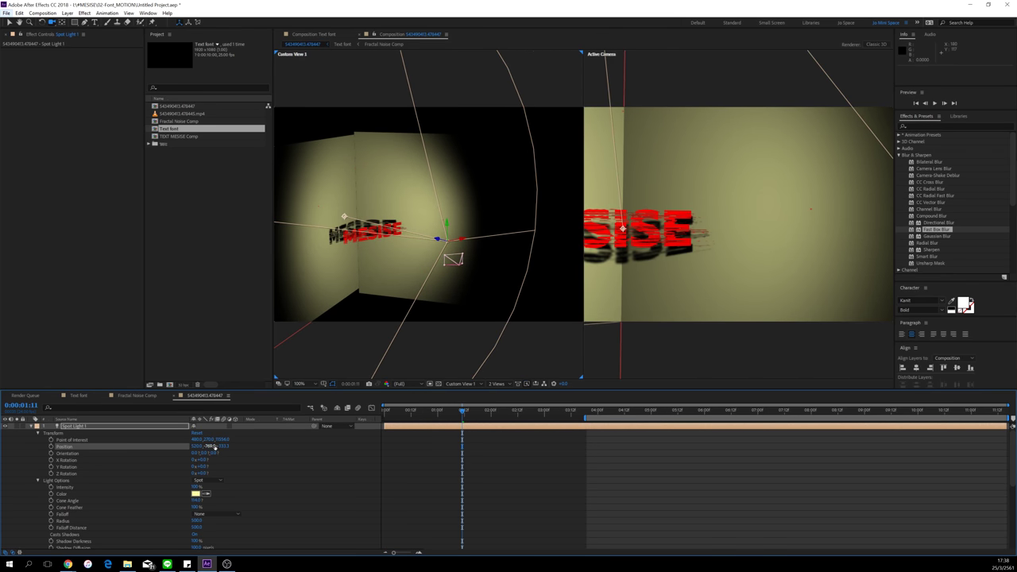
pyautogui.moveTo(209, 446); pyautogui.dragTo(199, 404)
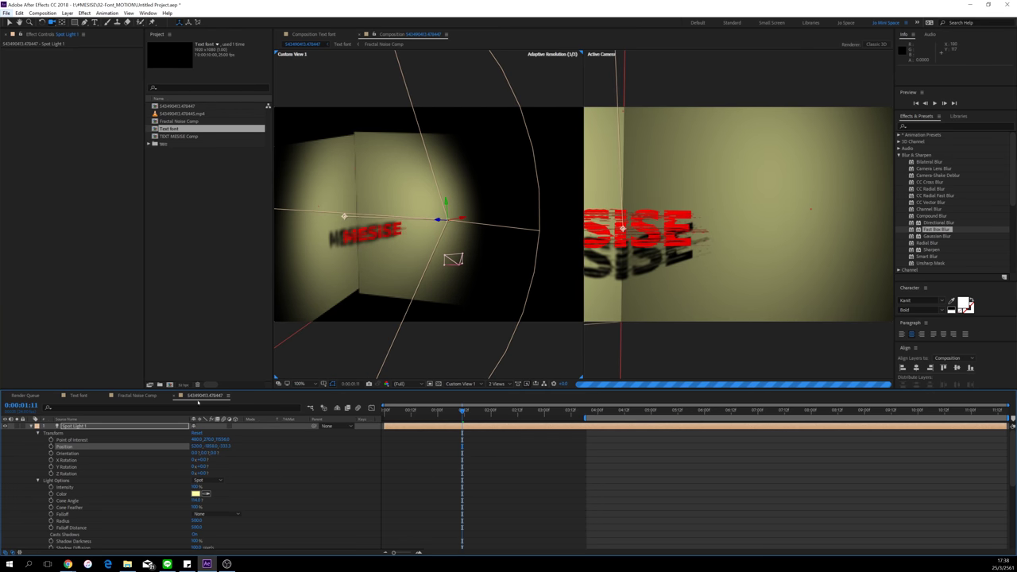
pyautogui.moveTo(209, 447); pyautogui.dragTo(224, 316)
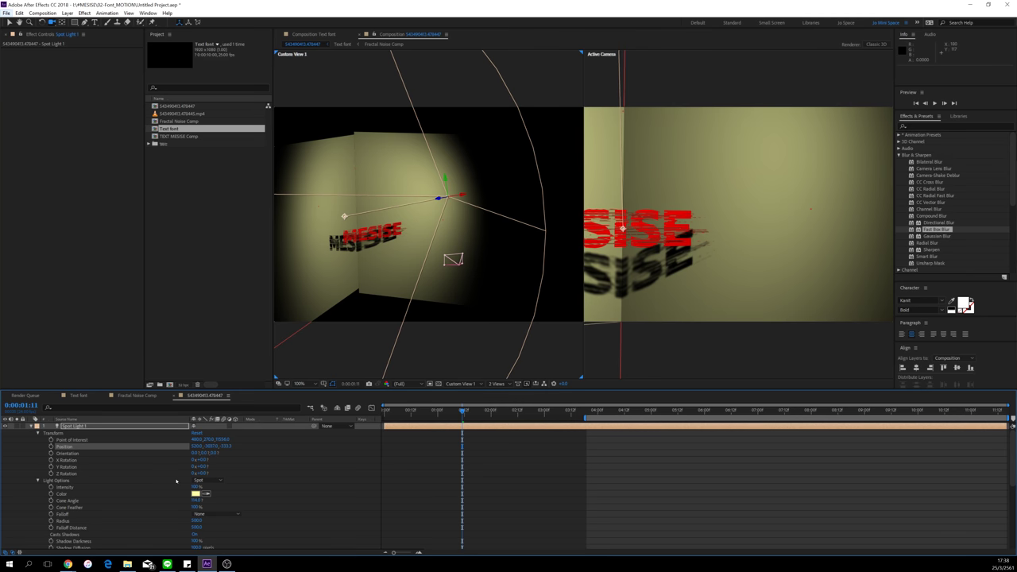
pyautogui.scroll(-3, 176, 481)
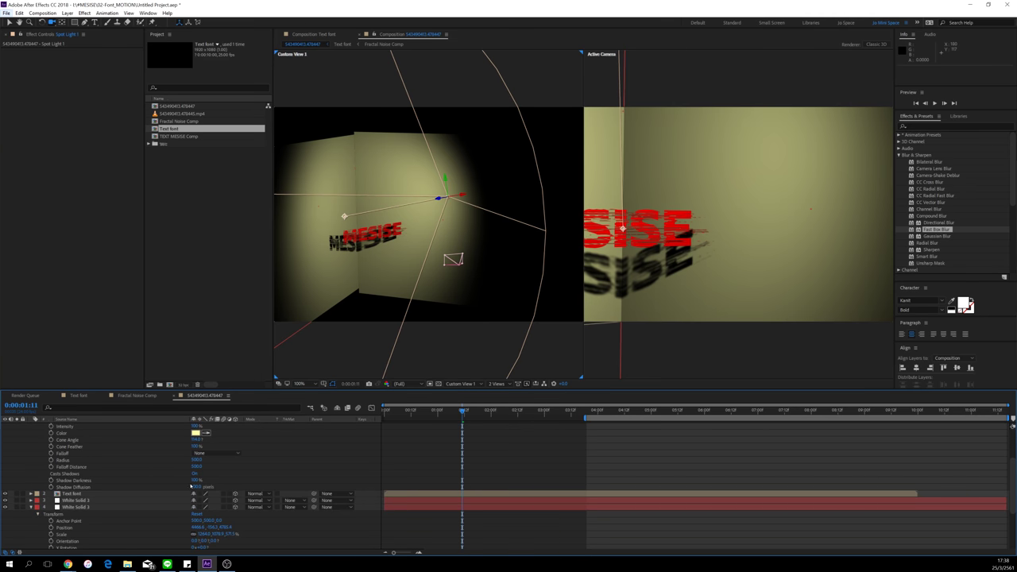
pyautogui.moveTo(194, 481); pyautogui.dragTo(155, 481)
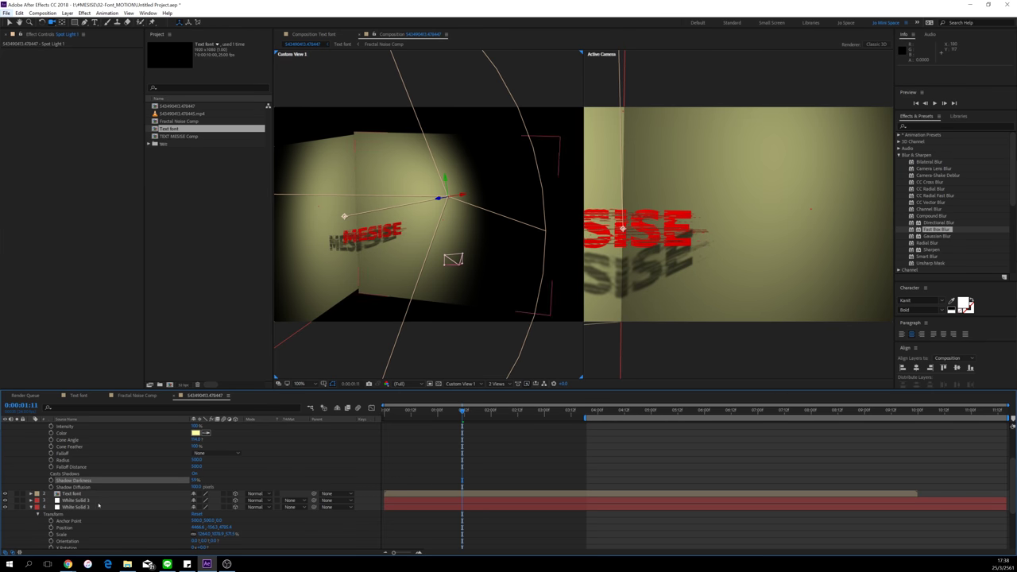
# Step: Set the blending mode of both white solid layers to Multiply so the brick footage shows through
pyautogui.click(89, 500)
pyautogui.keyDown('shift'); pyautogui.click(92, 507); pyautogui.keyUp('shift')
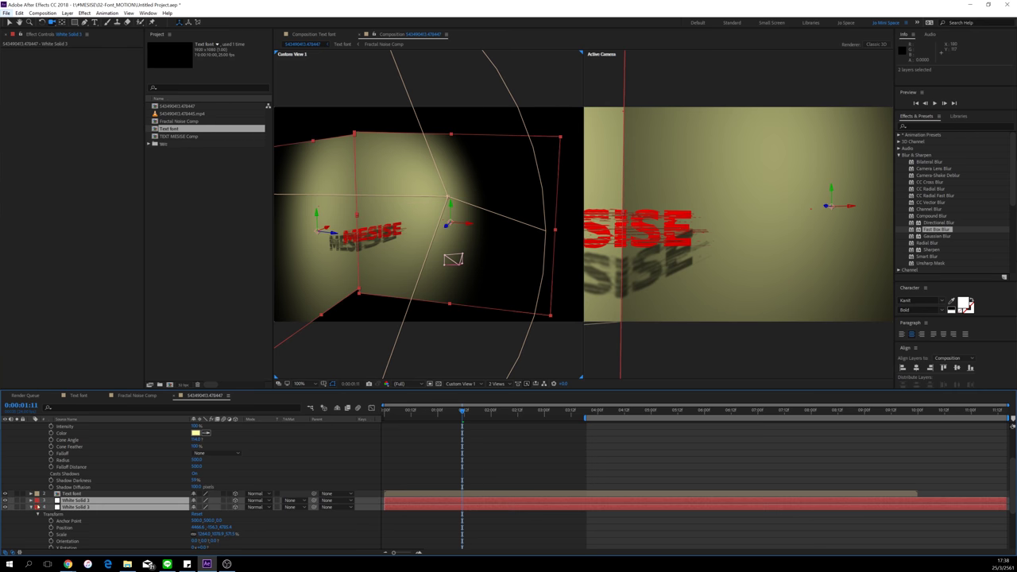
pyautogui.click(33, 508)
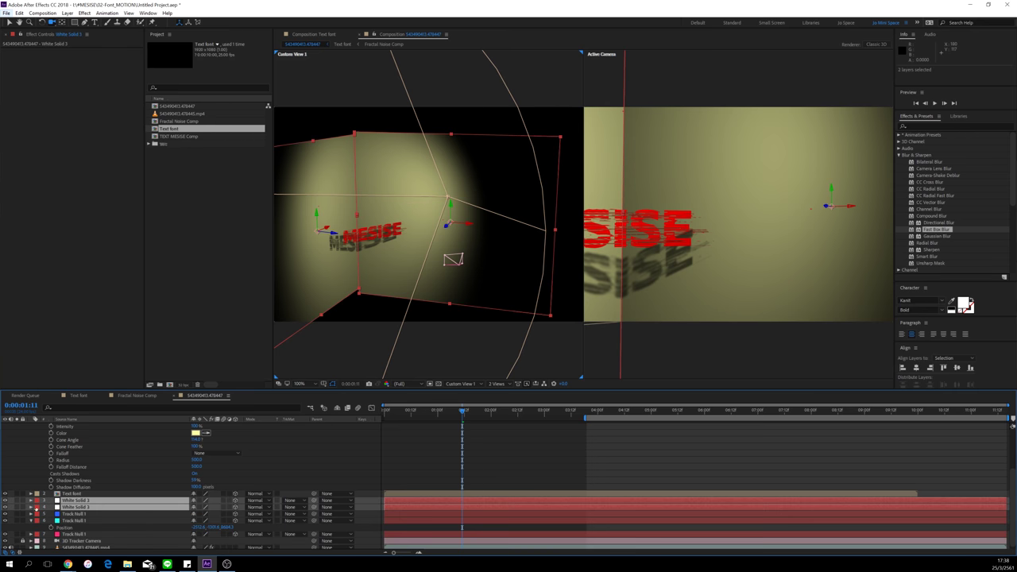
pyautogui.click(256, 501)
pyautogui.click(266, 264)
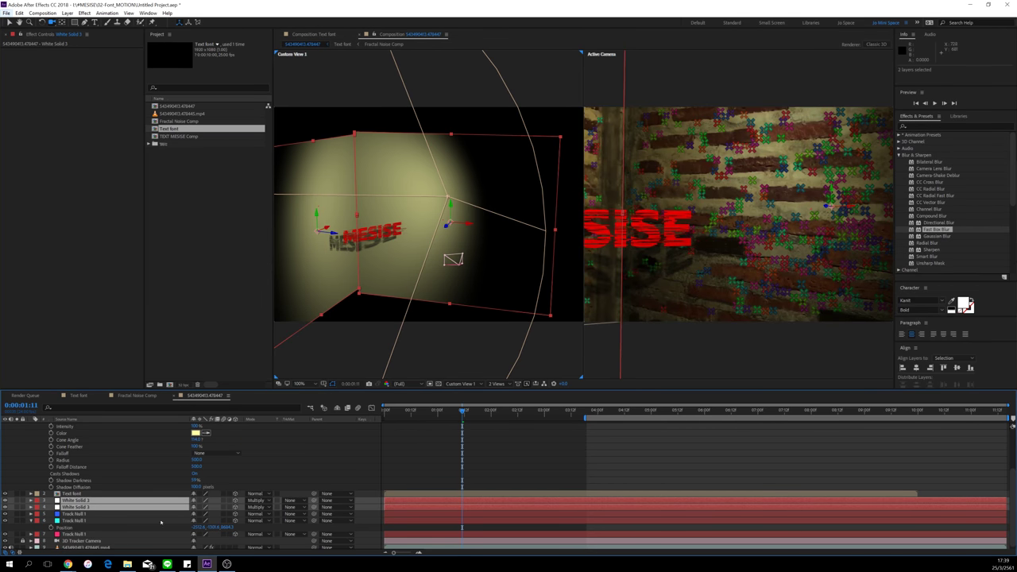
# Step: Turn off Render Track Points in the 3D Camera Tracker effect on the brick footage layer
pyautogui.scroll(-2, 161, 522)
pyautogui.click(80, 545)
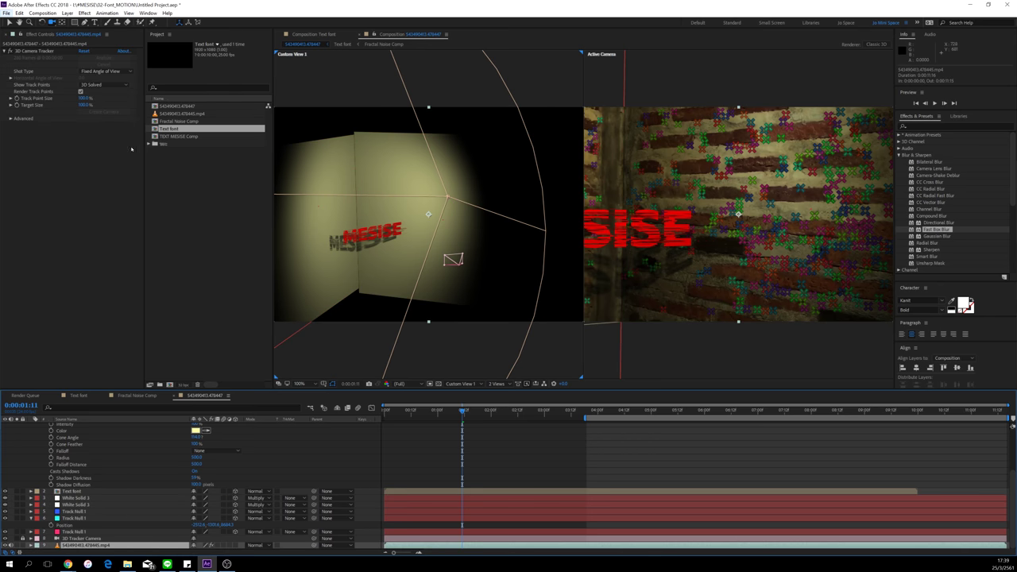
pyautogui.click(80, 92)
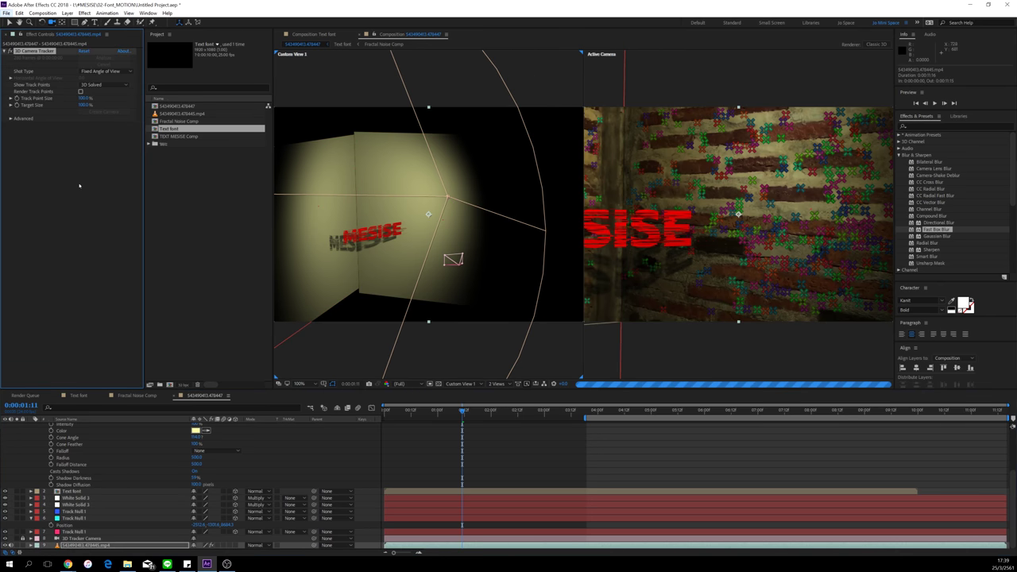
pyautogui.click(756, 370)
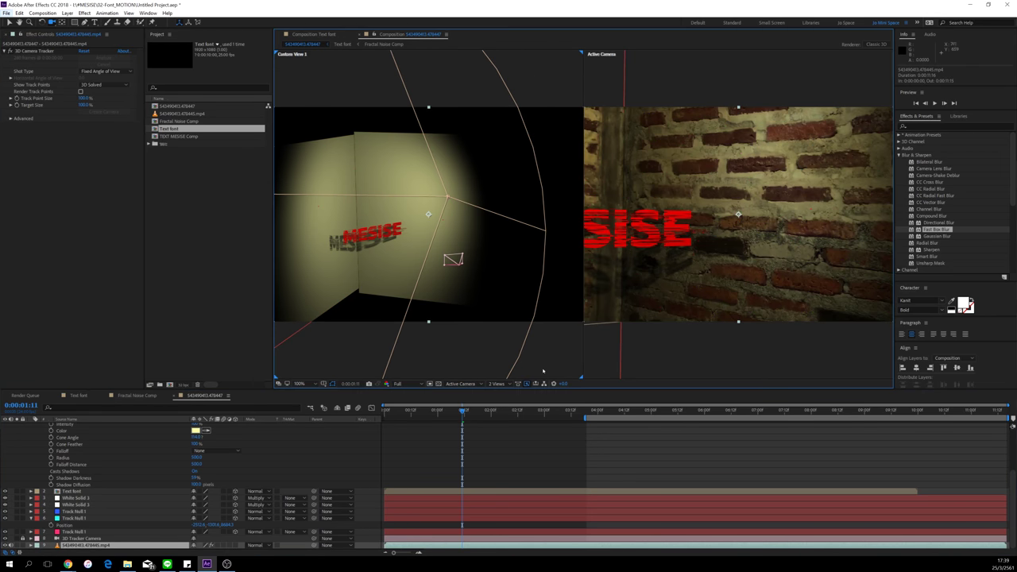
# Step: Look at the Text font composition and return to the main tracked composition in a single Active Camera view
pyautogui.click(543, 371)
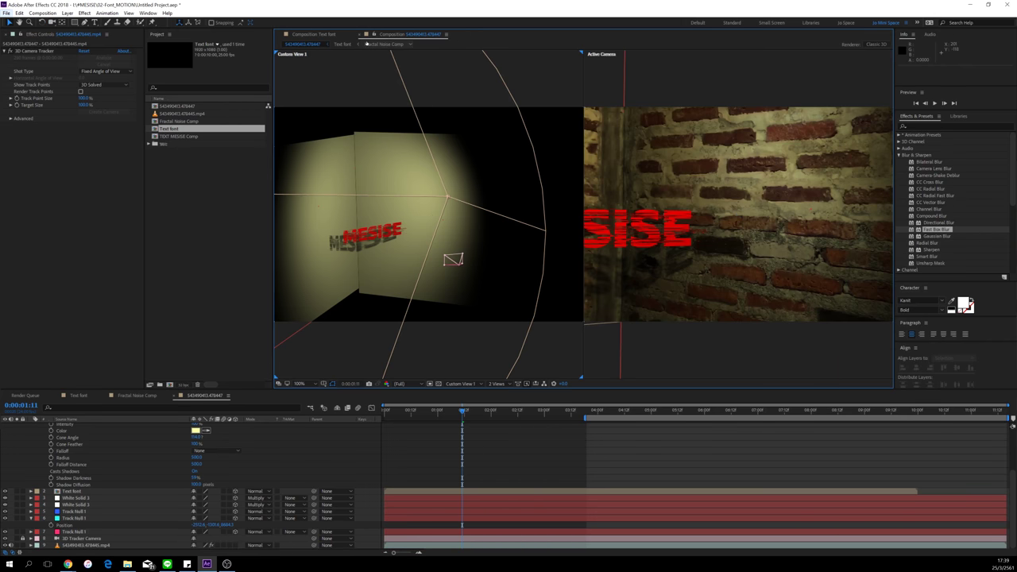
pyautogui.click(300, 35)
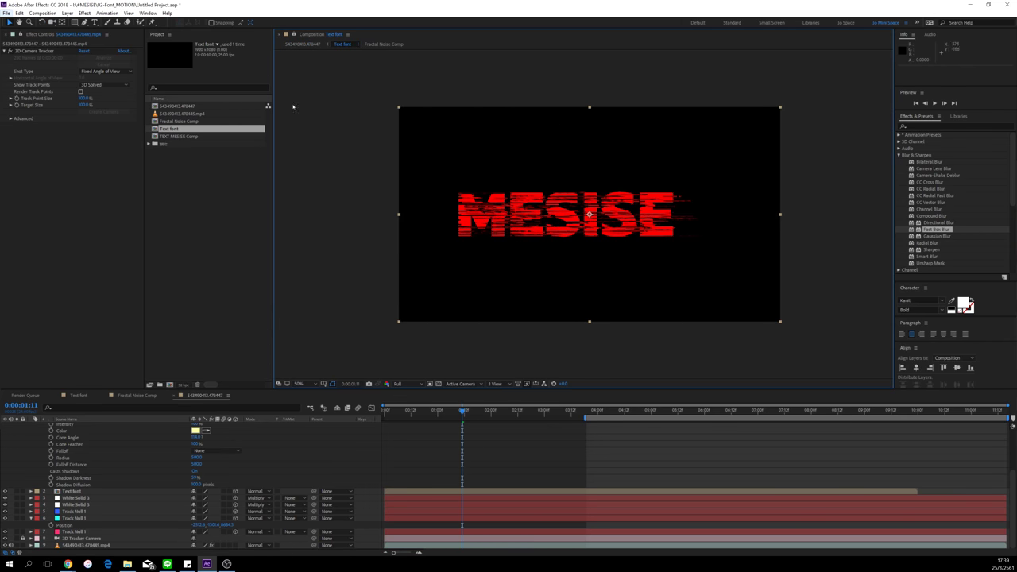
pyautogui.click(315, 163)
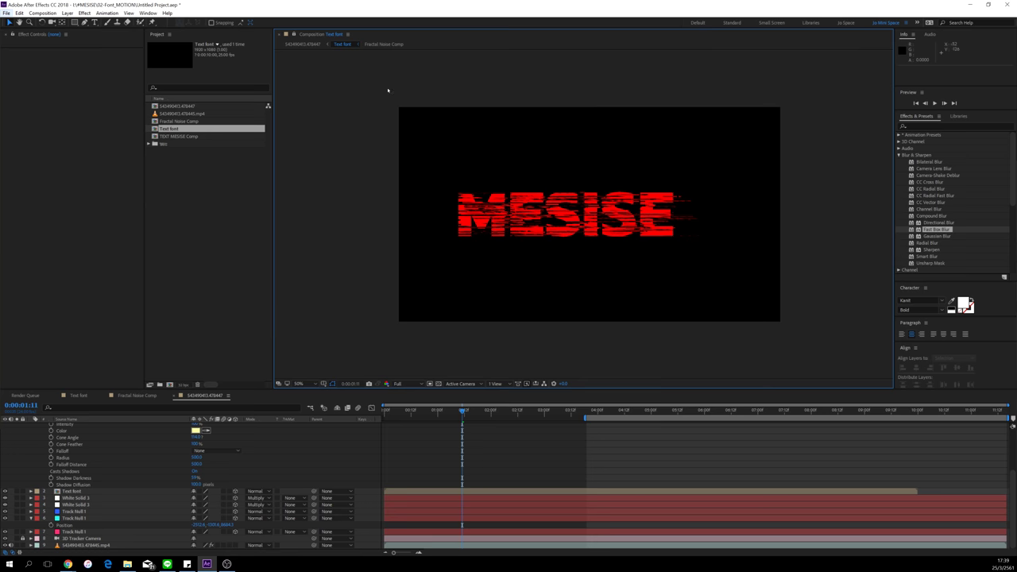
pyautogui.click(197, 231)
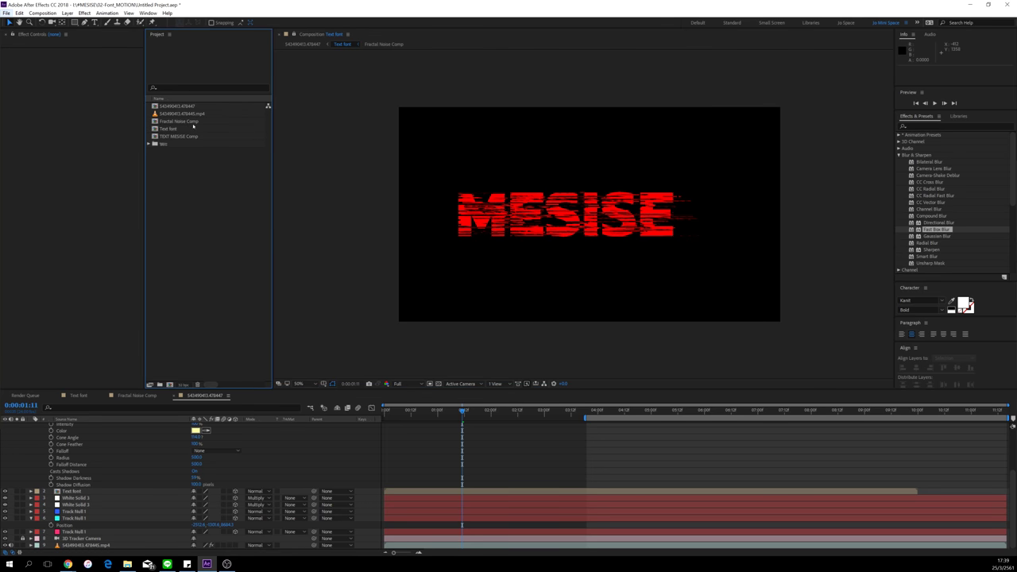
pyautogui.doubleClick(190, 106)
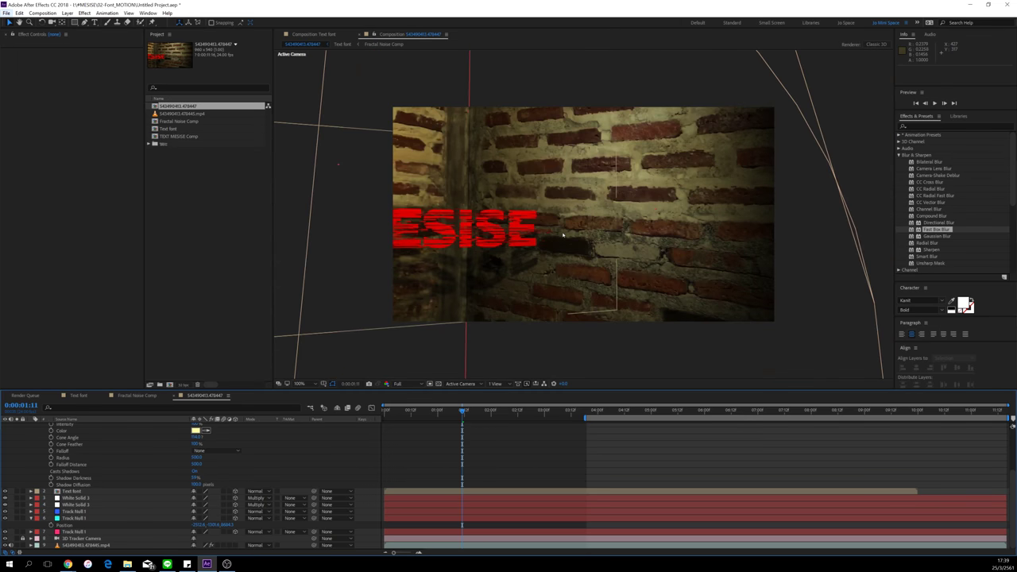
# Step: Set the work area from the composition start to about 06:12f, preview it and move the current time to 0:00:01:17
pyautogui.moveTo(586, 417); pyautogui.dragTo(252, 429)
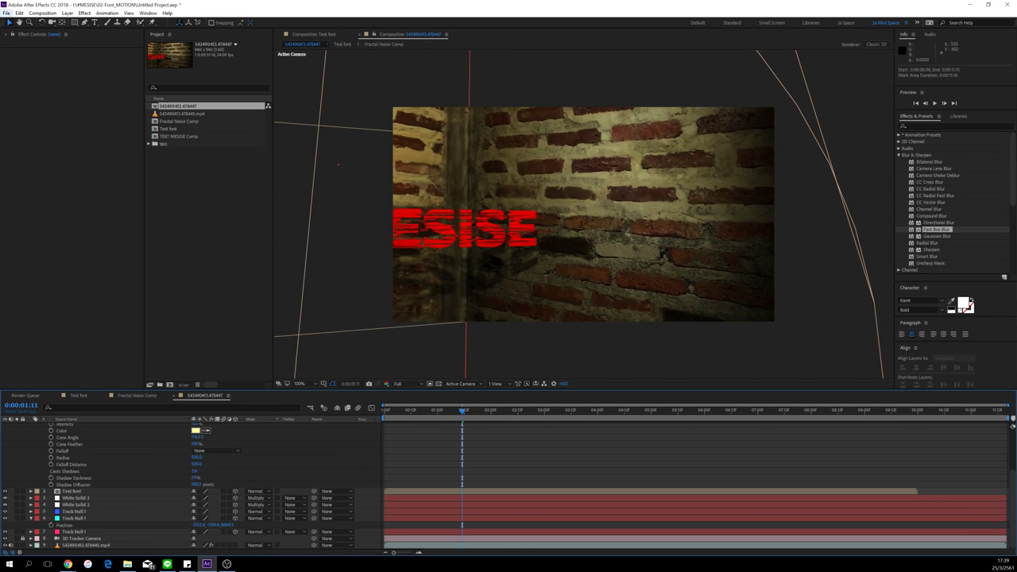
pyautogui.moveTo(1008, 418); pyautogui.dragTo(732, 418)
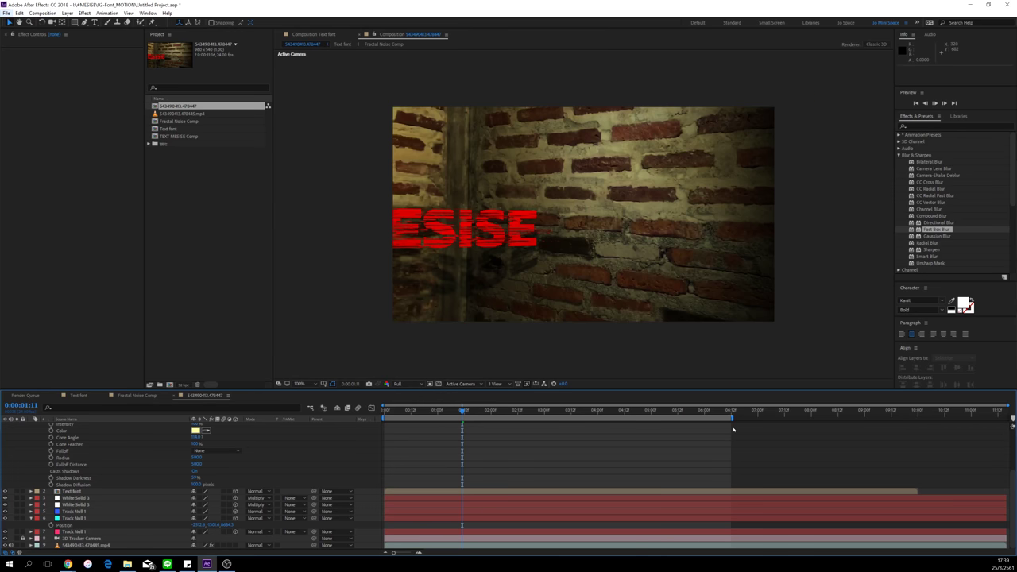
pyautogui.press('space')
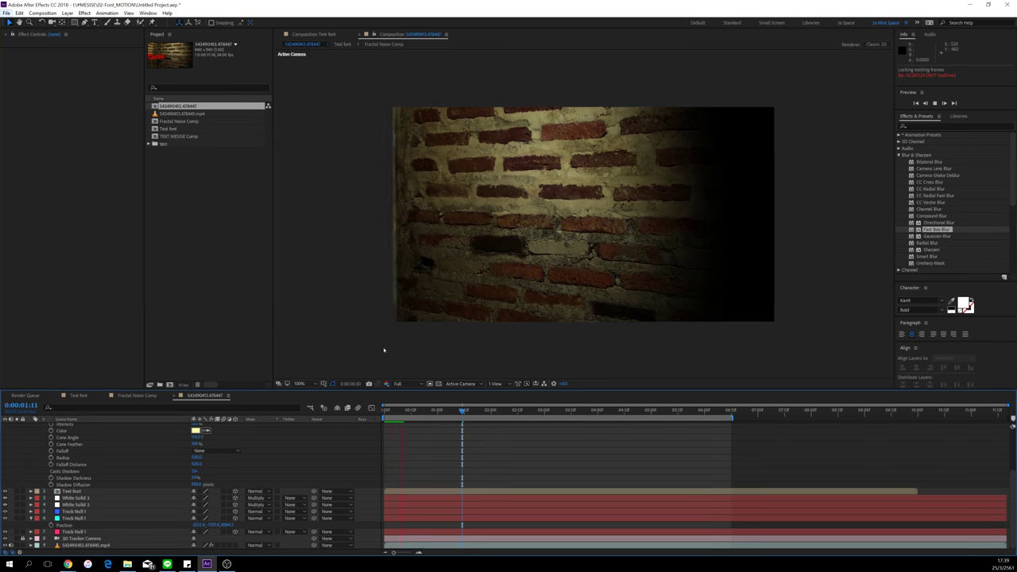
pyautogui.moveTo(393, 410); pyautogui.dragTo(475, 417)
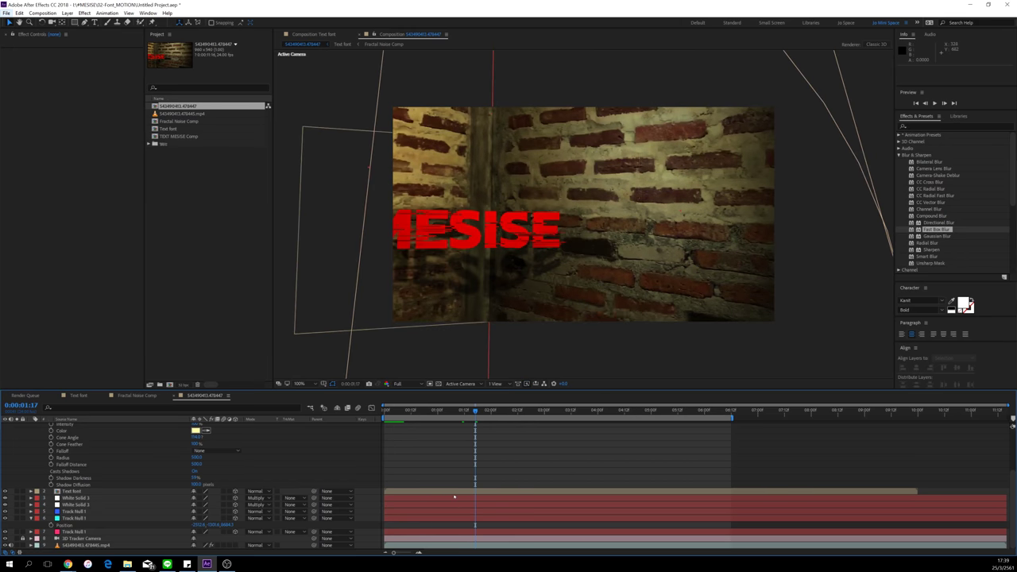
# Step: Shift the Text font layer later so it starts at 0:00:01:03, and preview the new timing up to about 0:00:02:14
pyautogui.moveTo(455, 494); pyautogui.dragTo(516, 494)
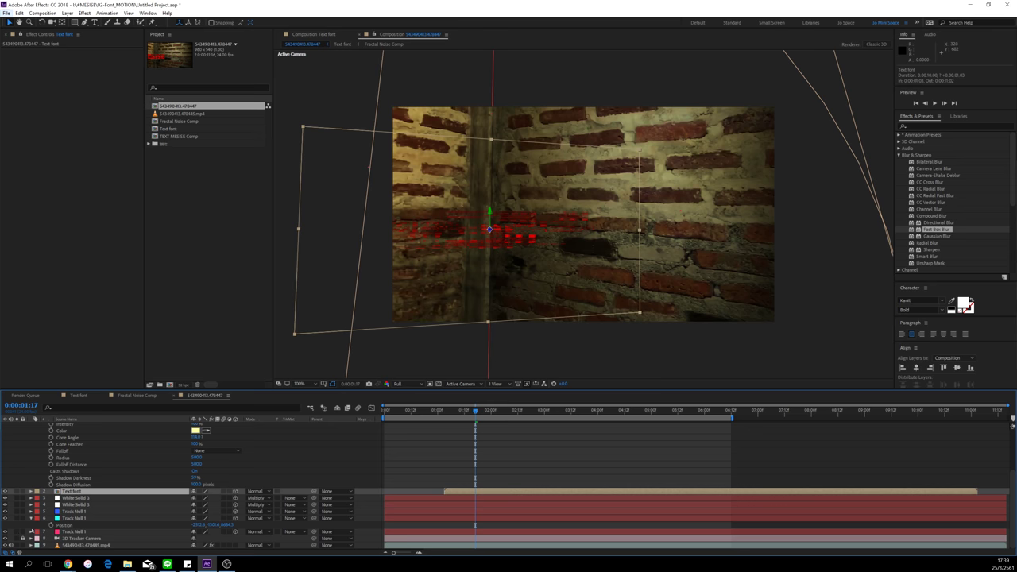
pyautogui.click(465, 462)
pyautogui.press('space')
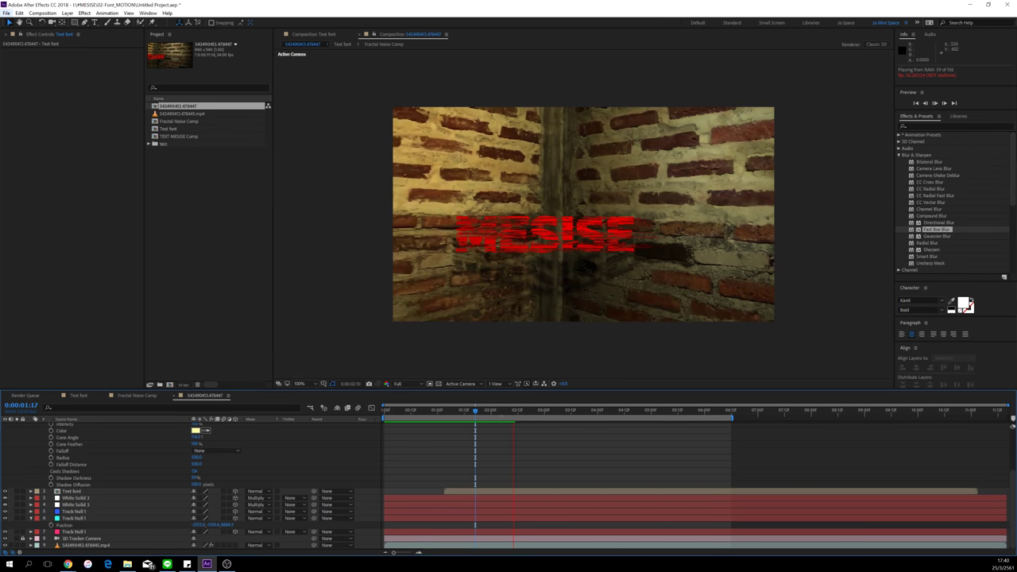
pyautogui.moveTo(482, 412); pyautogui.dragTo(515, 426)
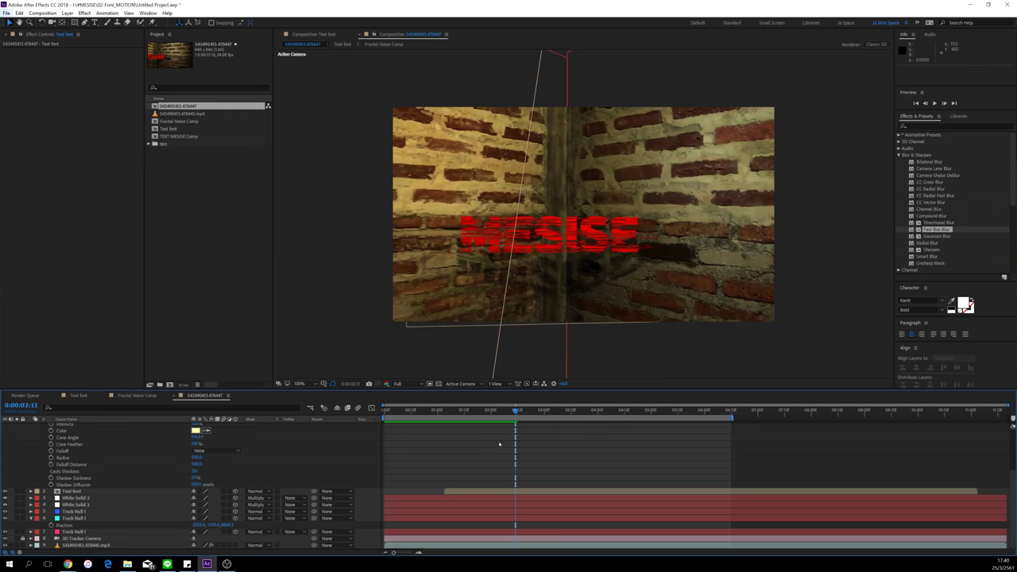
pyautogui.moveTo(467, 413); pyautogui.dragTo(522, 429)
# Step: Collapse the Spot Light 1 properties and show only the Position property of the Text font layer
pyautogui.scroll(3, 448, 454)
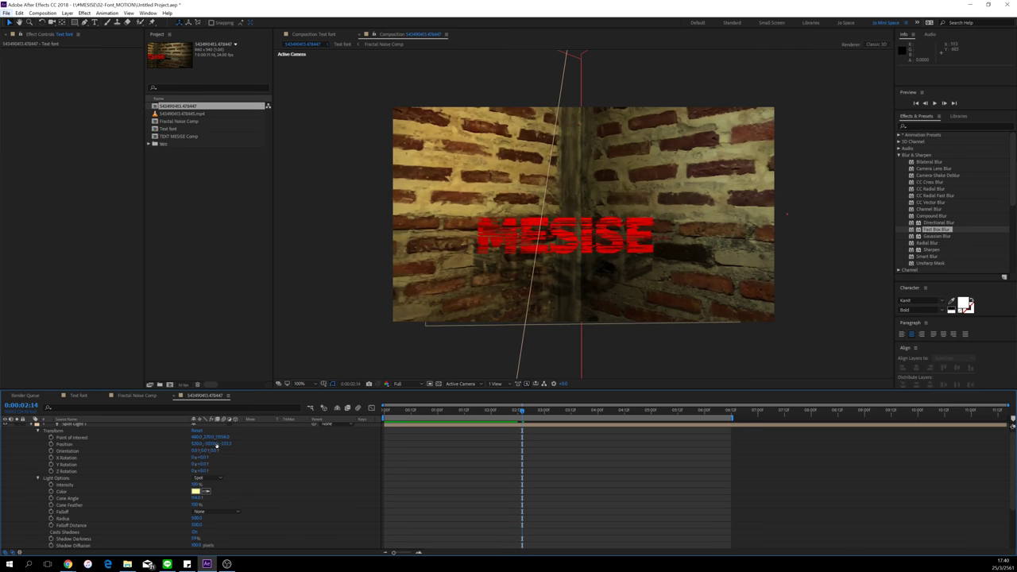
pyautogui.click(415, 427)
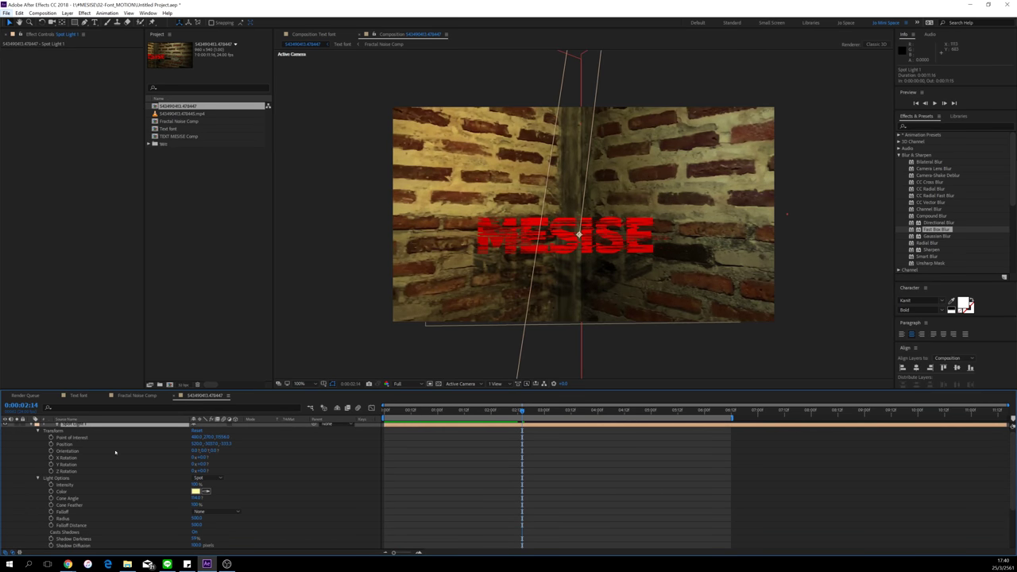
pyautogui.scroll(1, 80, 450)
pyautogui.click(32, 426)
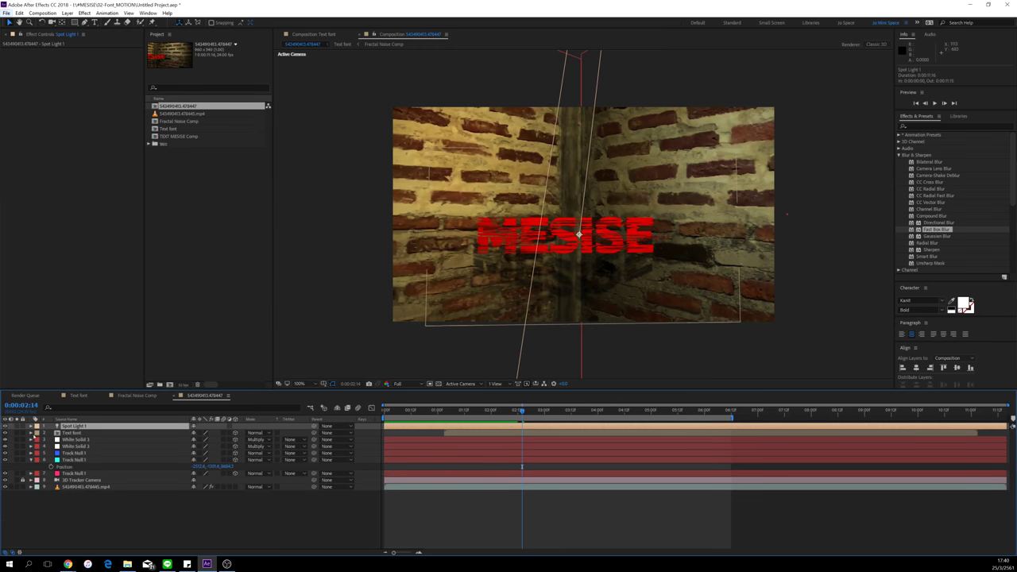
pyautogui.click(80, 433)
pyautogui.press('p')
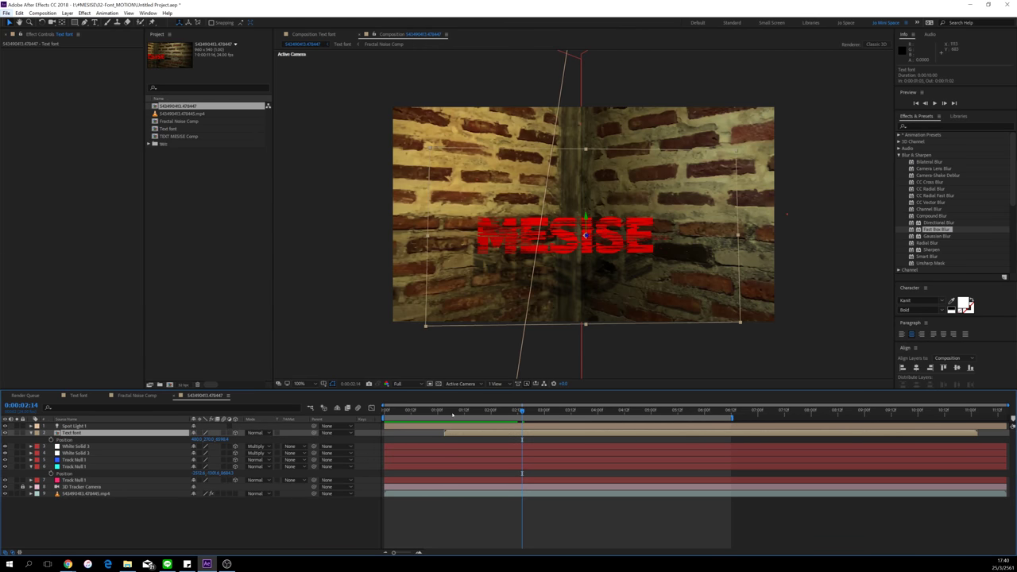
# Step: Add a Position keyframe to the Text font layer at 0:00:01:04
pyautogui.moveTo(453, 414); pyautogui.dragTo(517, 415)
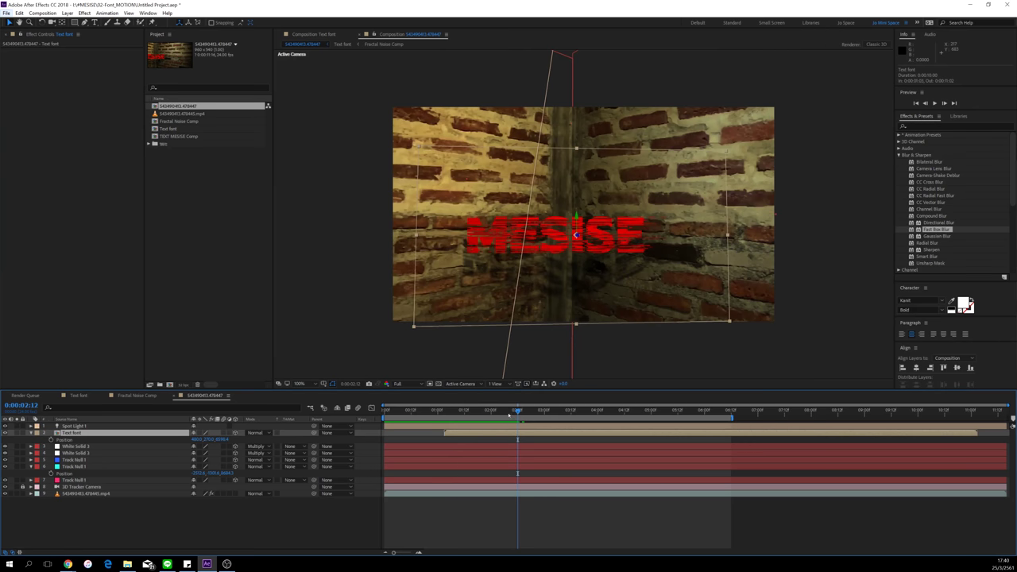
pyautogui.moveTo(445, 416); pyautogui.dragTo(447, 416)
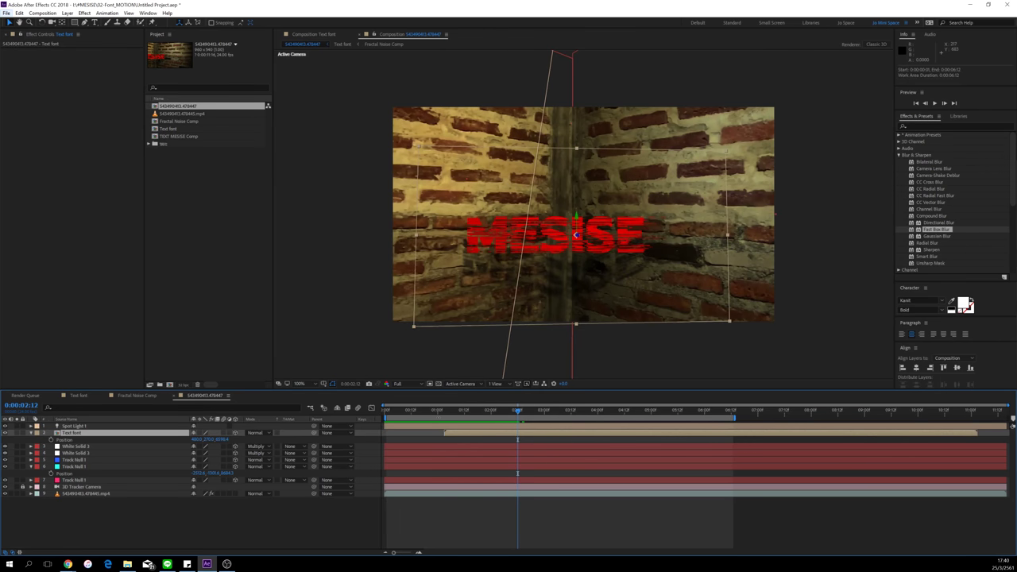
pyautogui.press('space')
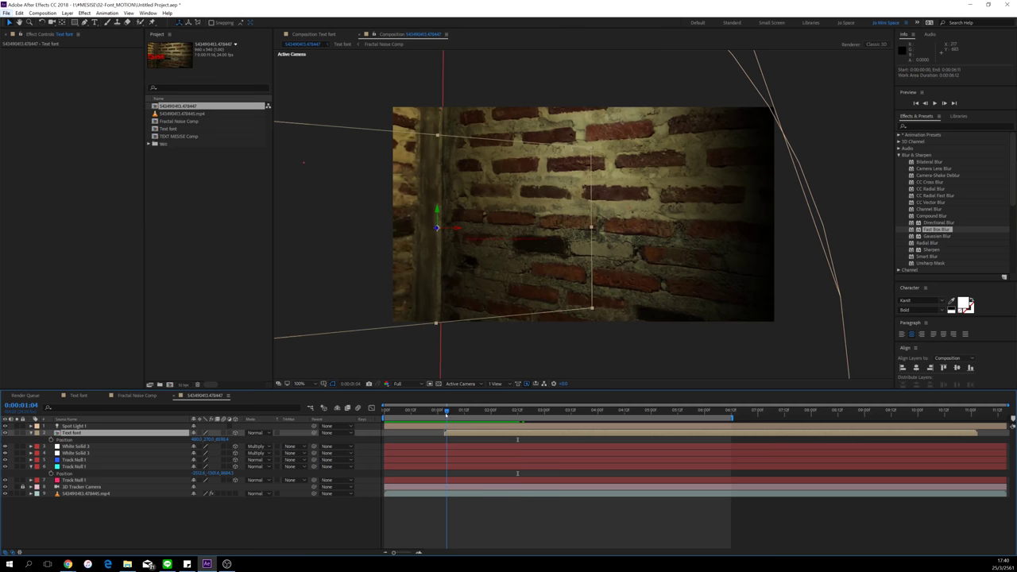
pyautogui.click(59, 440)
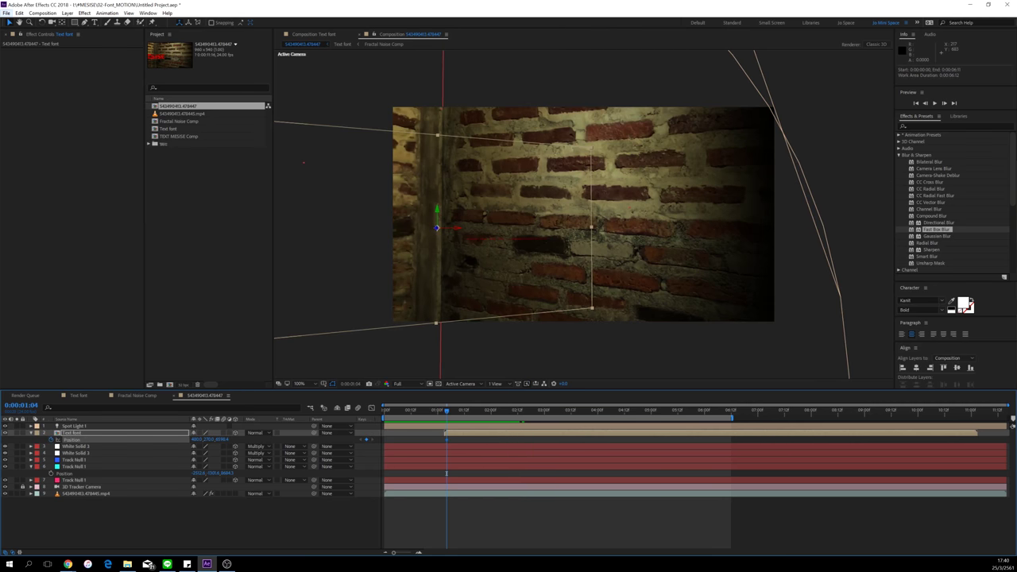
# Step: Set the Text font layer's Z position to 4692.4 at 0:00:03:09 and preview the move toward the camera
pyautogui.moveTo(526, 412); pyautogui.dragTo(564, 472)
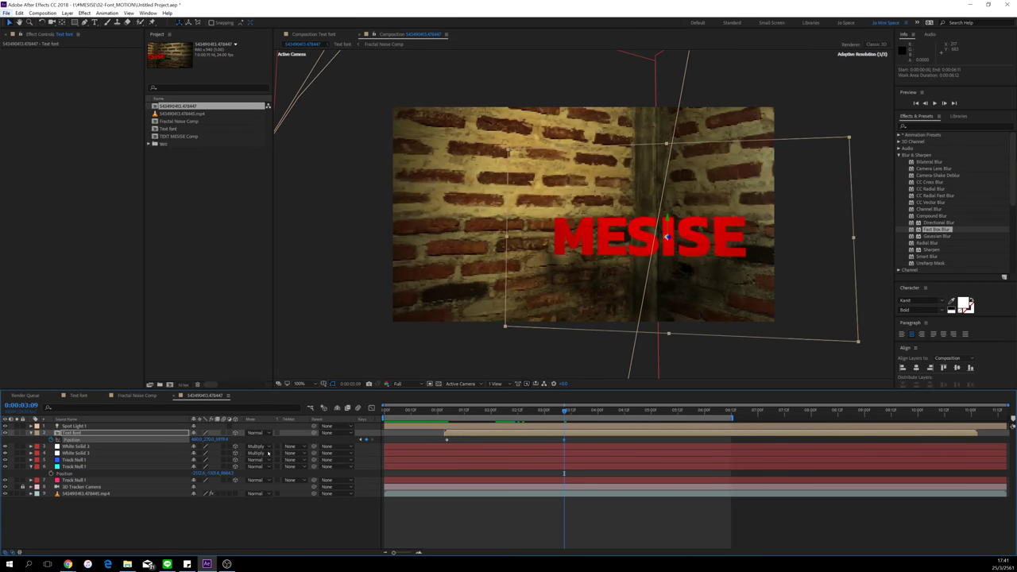
pyautogui.moveTo(223, 440); pyautogui.dragTo(24, 482)
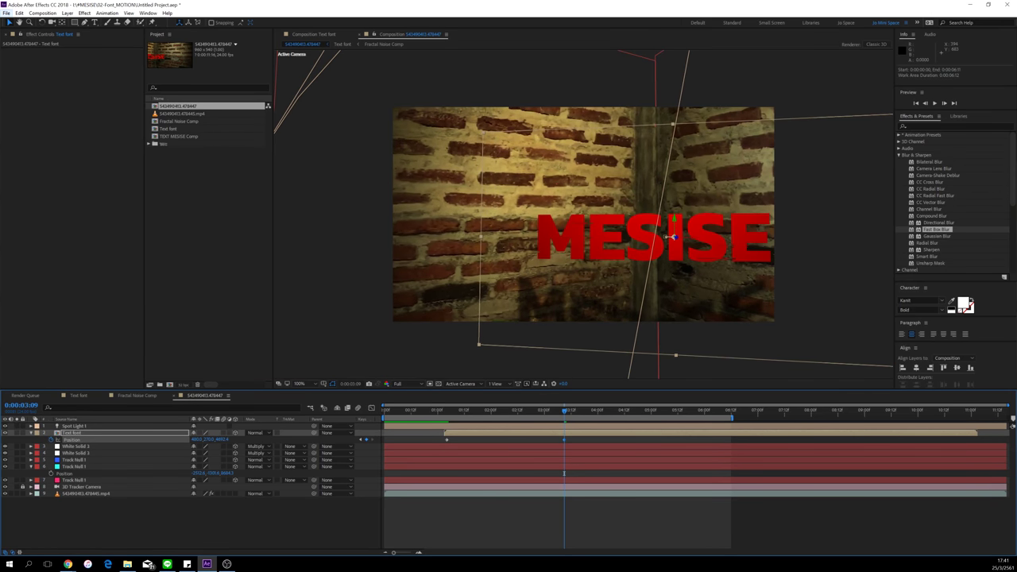
pyautogui.press('Home')
pyautogui.press('space')
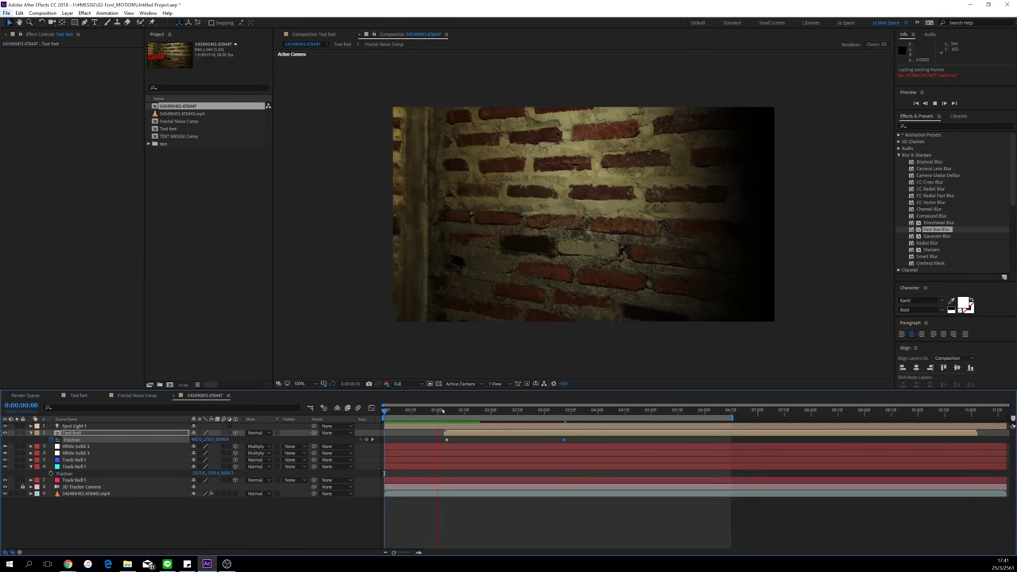
pyautogui.press('space')
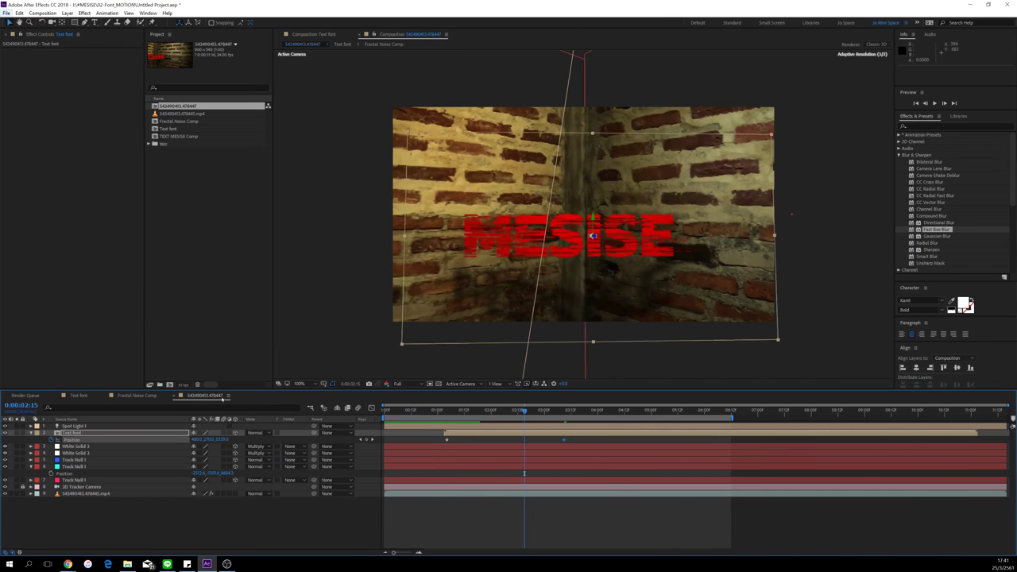
# Step: Turn off the Displacement Map 2 and Displacement Map 3 effects on the TEXT MESISE Comp layer in the Text font composition
pyautogui.click(77, 395)
pyautogui.click(83, 432)
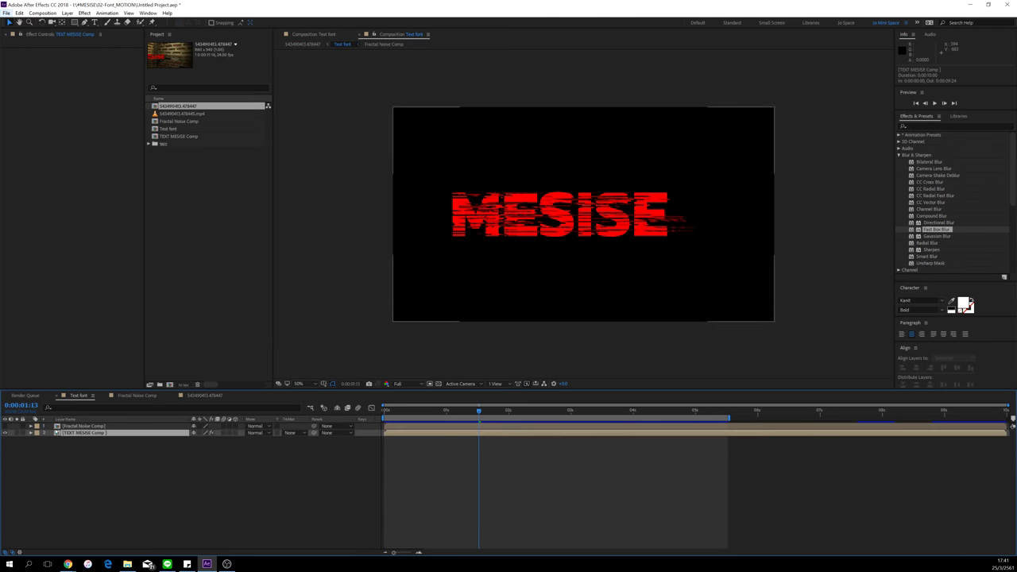
pyautogui.click(9, 172)
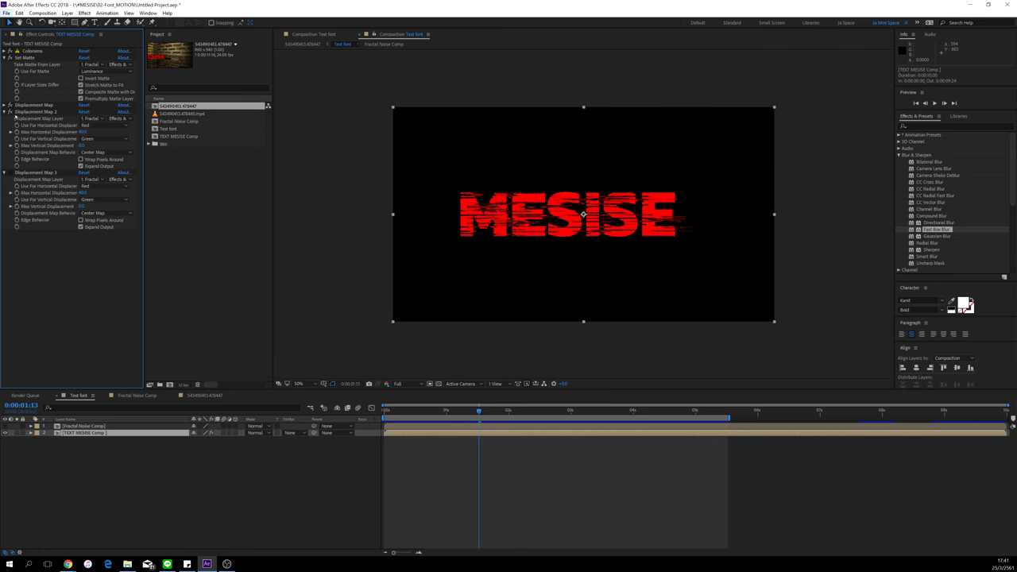
pyautogui.click(10, 112)
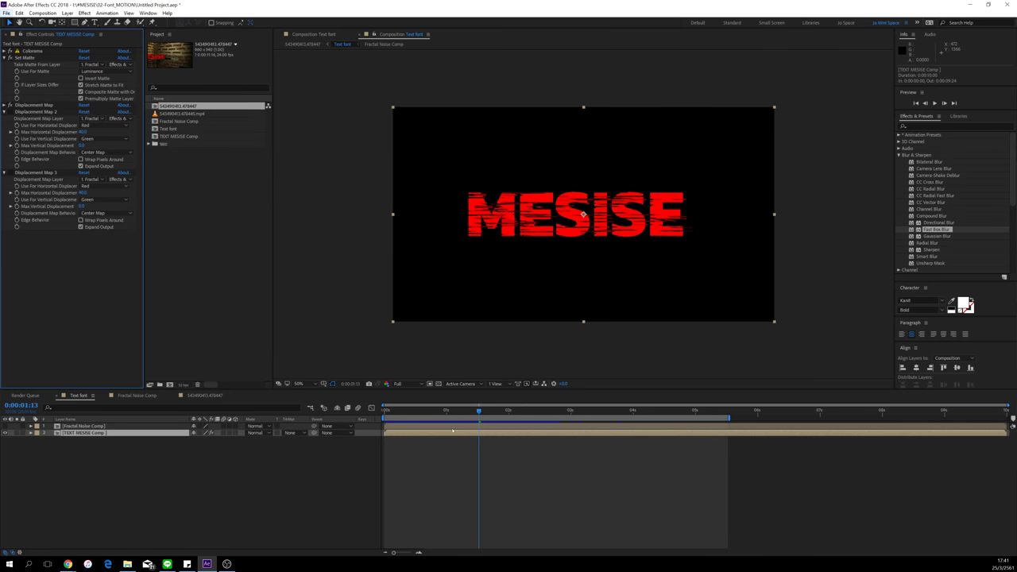
# Step: Return to the main tracked composition and preview the text animation from 0:00:00:23
pyautogui.click(203, 395)
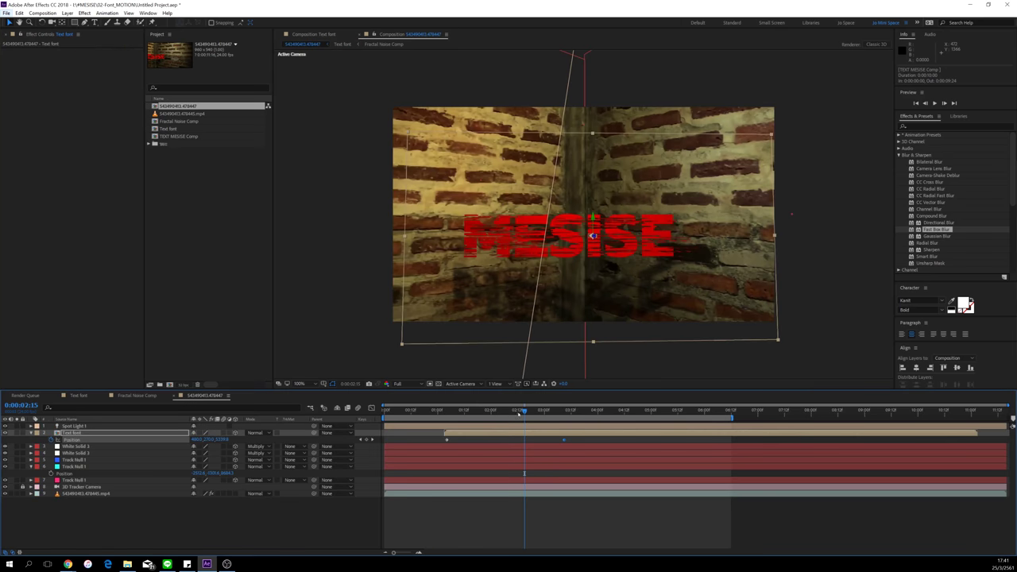
pyautogui.moveTo(469, 411); pyautogui.dragTo(436, 413)
pyautogui.press('space')
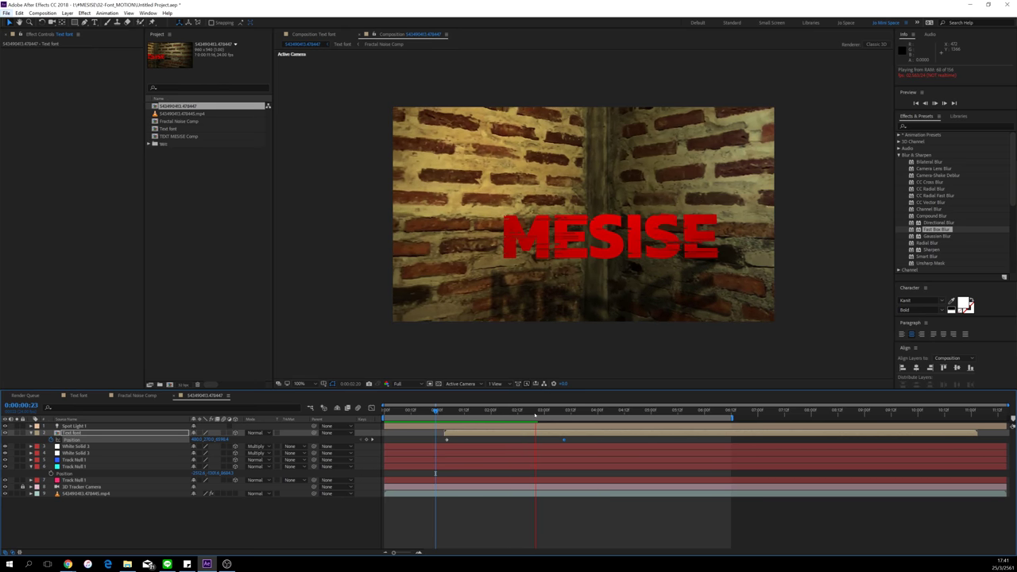
pyautogui.press('space')
pyautogui.moveTo(529, 412); pyautogui.dragTo(514, 413)
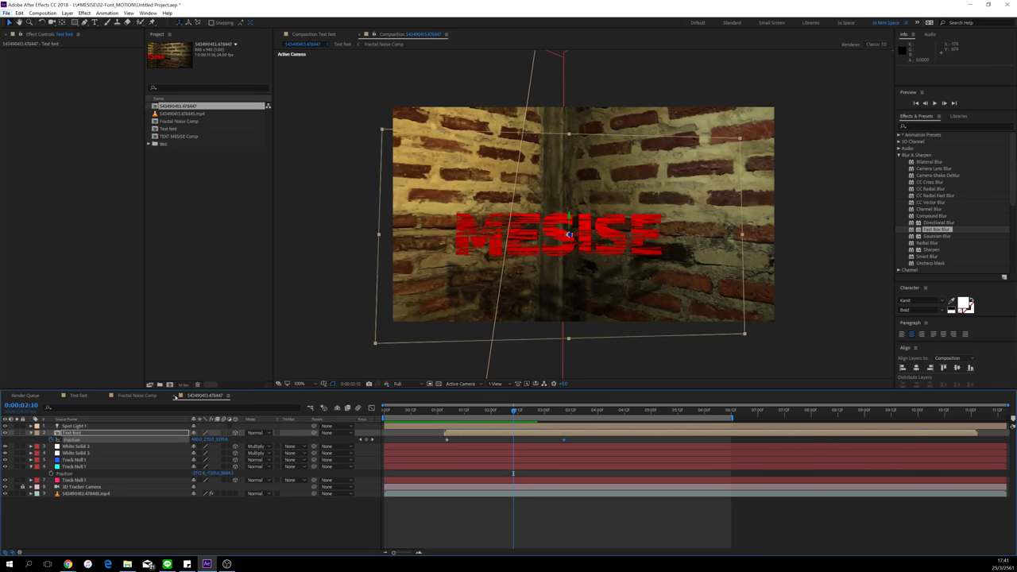
# Step: Look at the Set Matte effect in the Text font composition, then check the main composition at 0:00:02:02
pyautogui.click(78, 395)
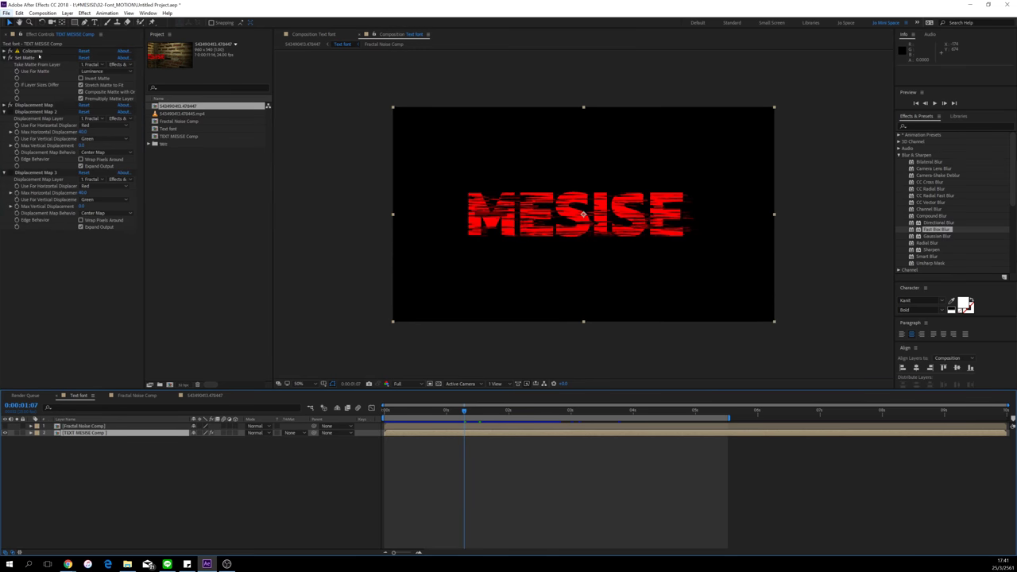
pyautogui.click(41, 58)
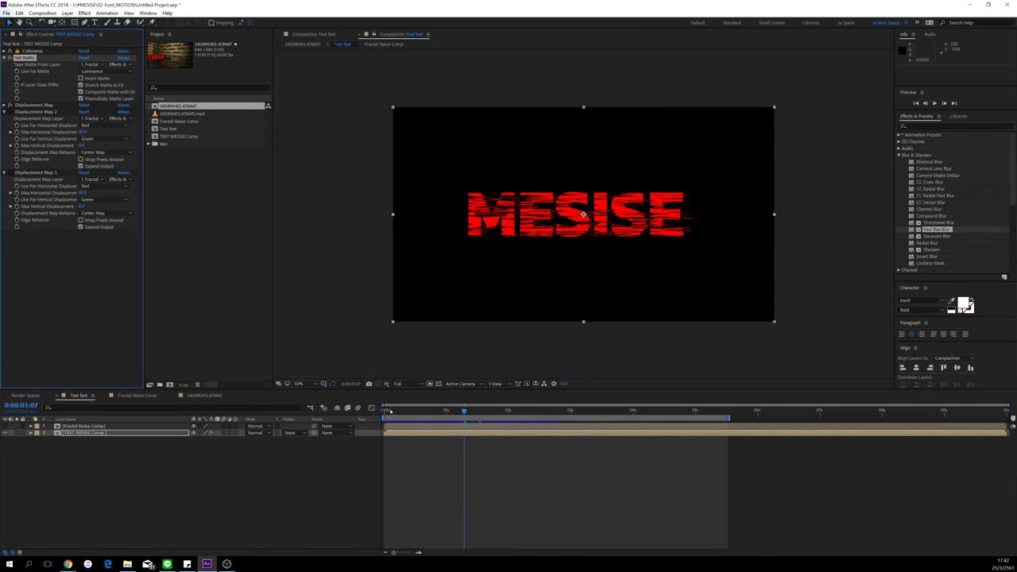
pyautogui.click(205, 395)
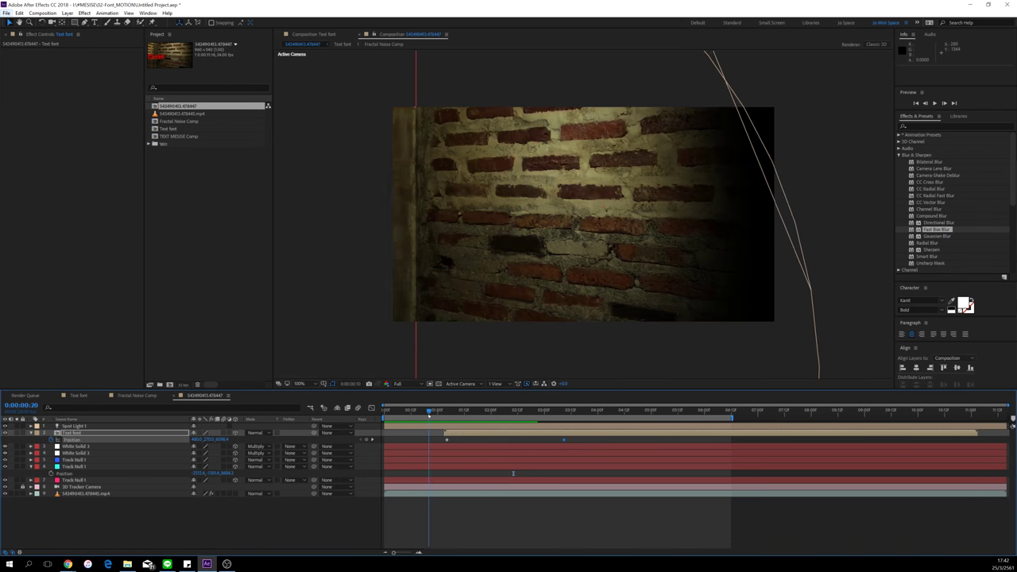
pyautogui.moveTo(432, 417); pyautogui.dragTo(494, 410)
pyautogui.hotkey('ctrl', 'z')
# Step: Set the Text font layer's opacity to 50% and its blending mode to Add
pyautogui.click(461, 435)
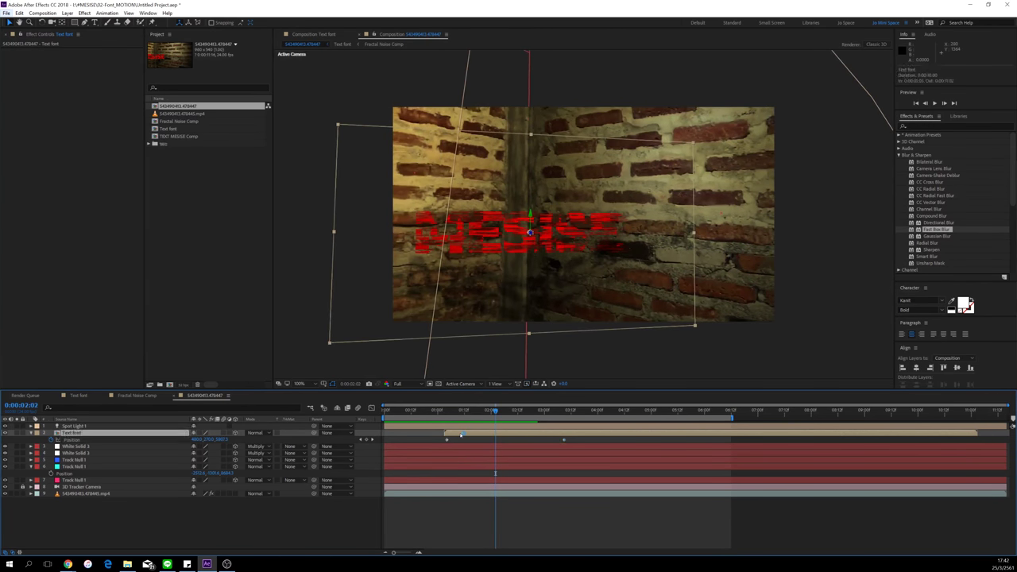
pyautogui.click(442, 519)
pyautogui.click(461, 434)
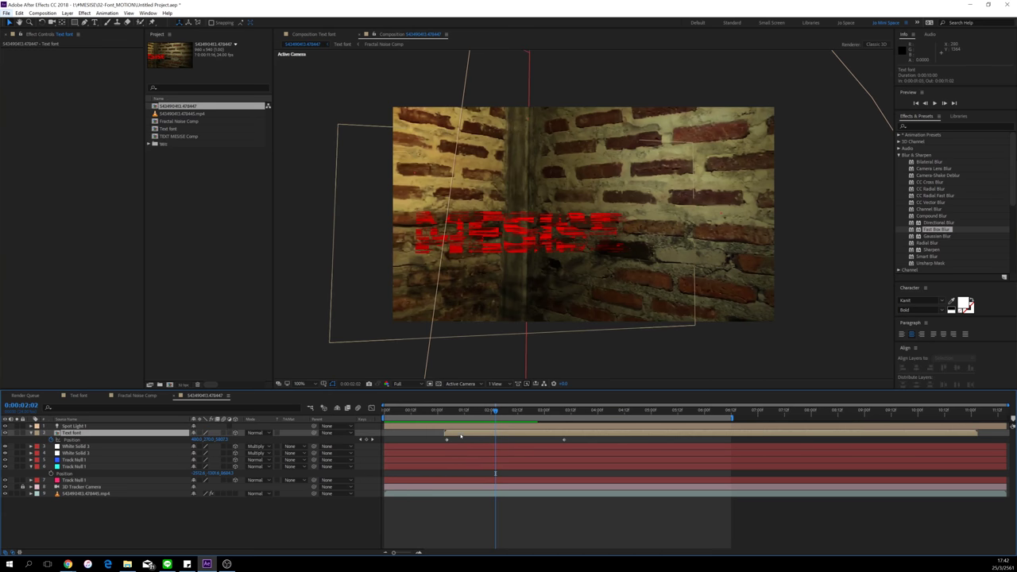
pyautogui.press('t')
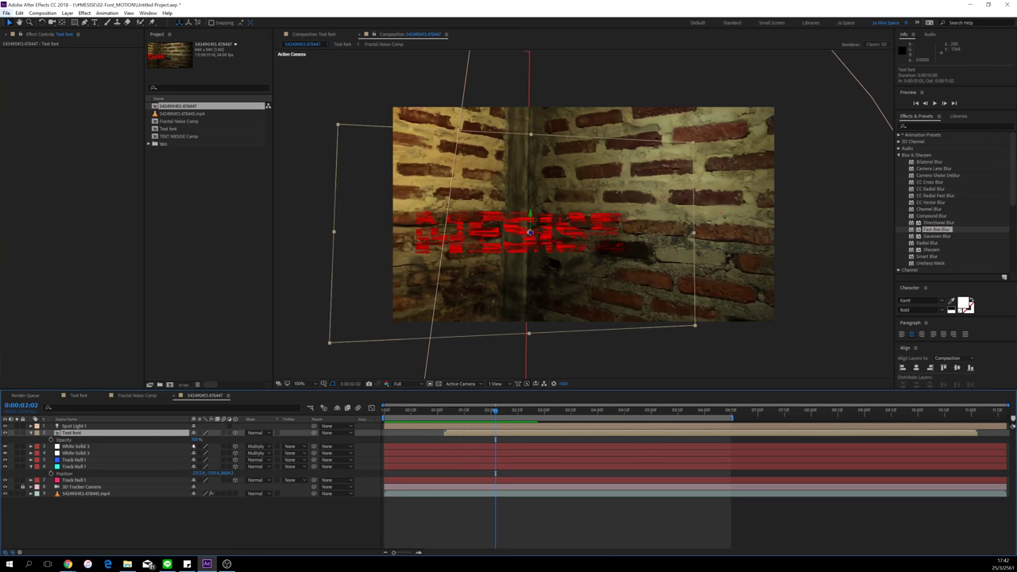
pyautogui.click(197, 440)
pyautogui.write('50')
pyautogui.press('Return')
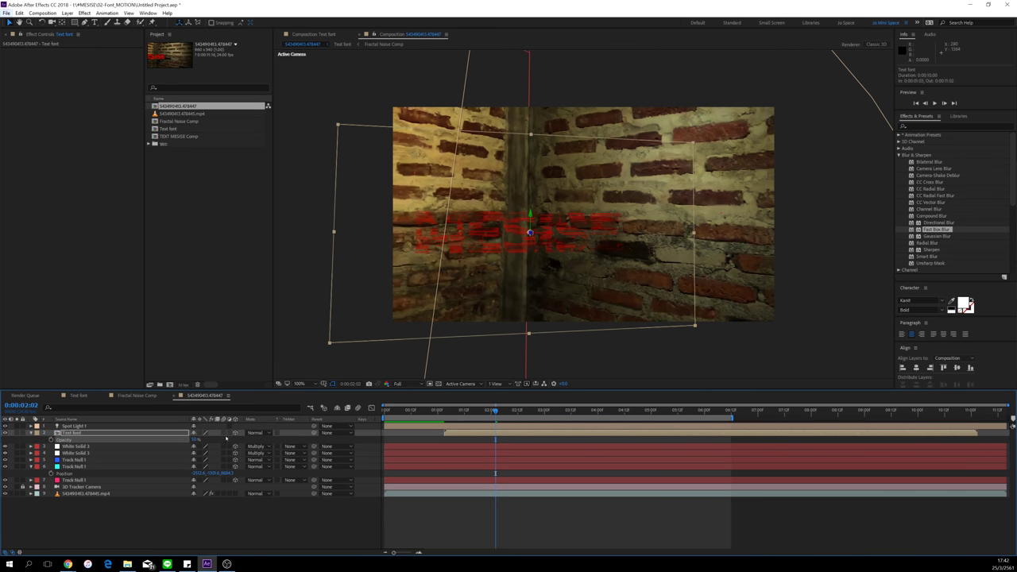
pyautogui.click(255, 433)
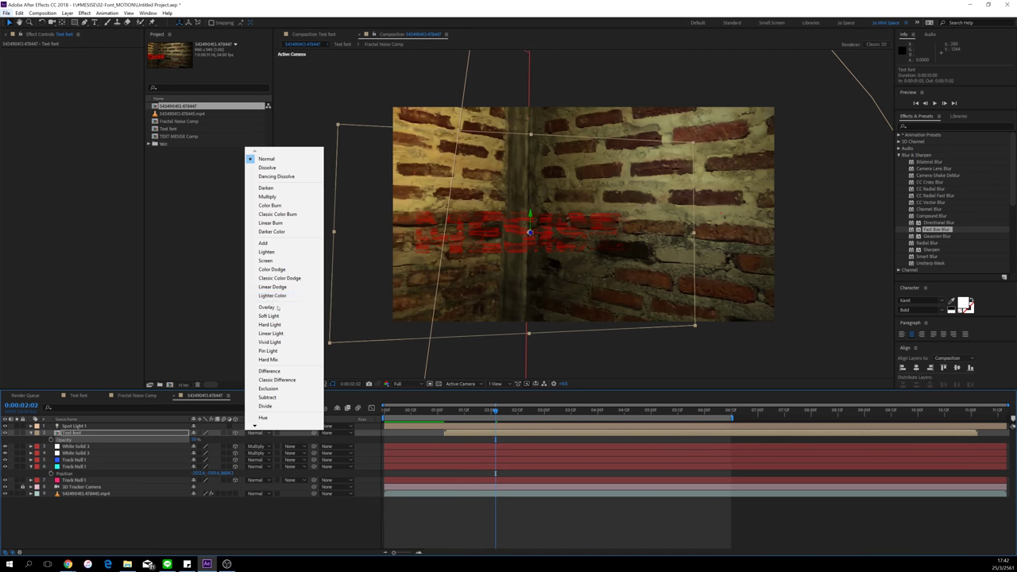
pyautogui.click(264, 243)
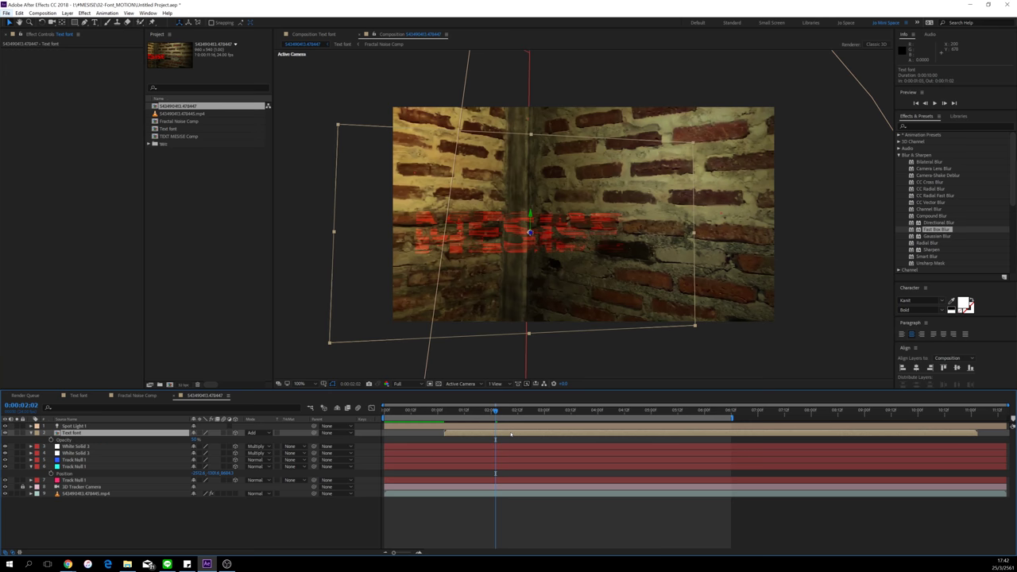
# Step: Duplicate the Text font layer and shift the copy two frames later so it starts at 0:00:01:05
pyautogui.hotkey('ctrl', 'd')
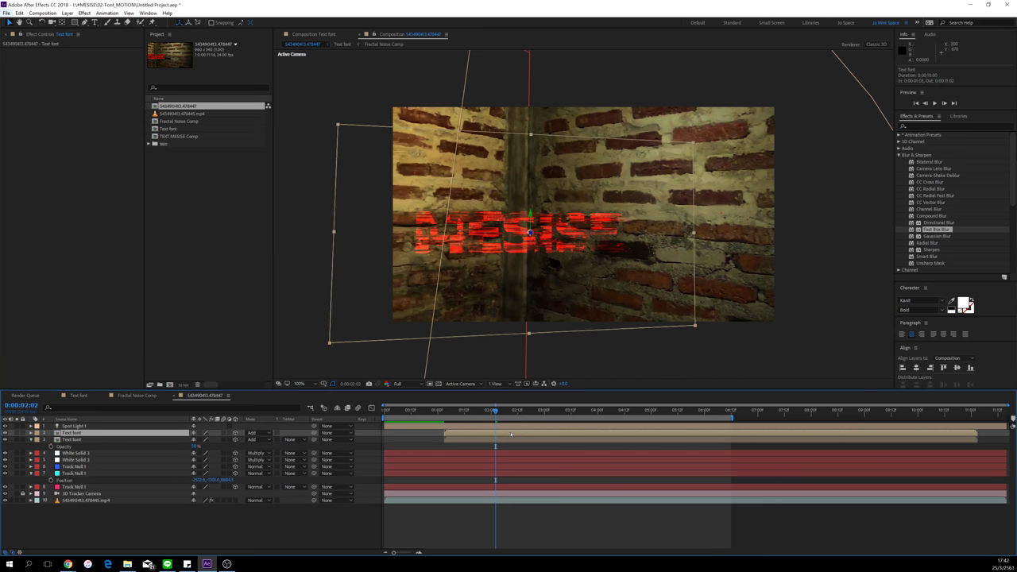
pyautogui.moveTo(507, 435); pyautogui.dragTo(510, 434)
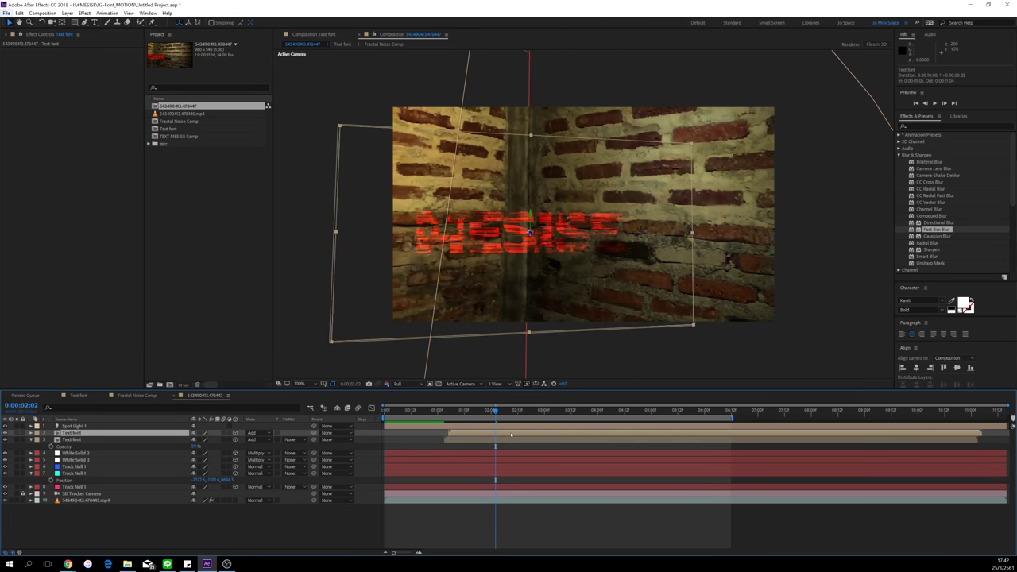
# Step: Move the duplicated text closer to the camera at its 0:00:03:11 Position keyframe, to Z 4224.4
pyautogui.press('p')
pyautogui.moveTo(530, 414); pyautogui.dragTo(568, 414)
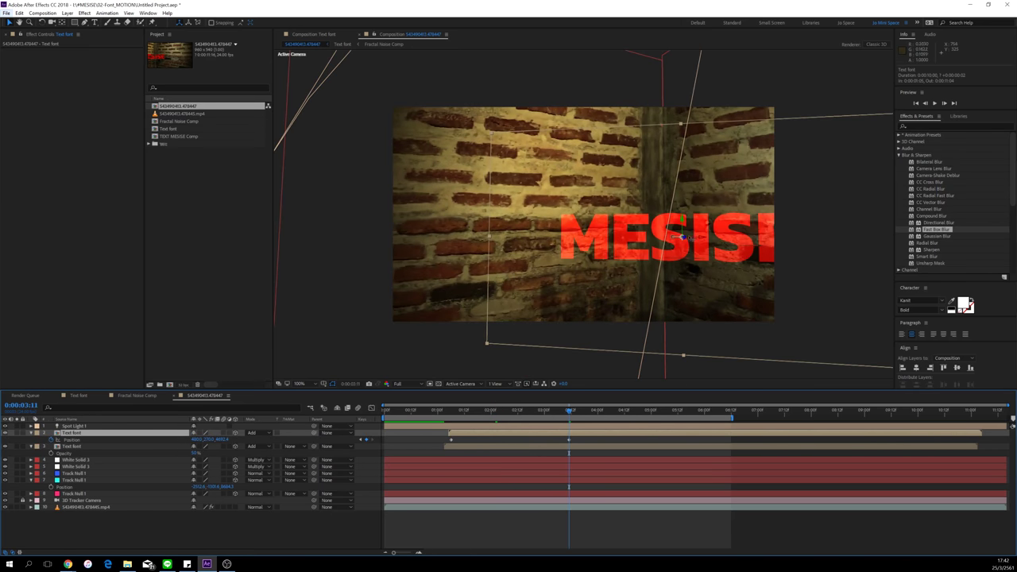
pyautogui.moveTo(684, 237); pyautogui.dragTo(870, 164)
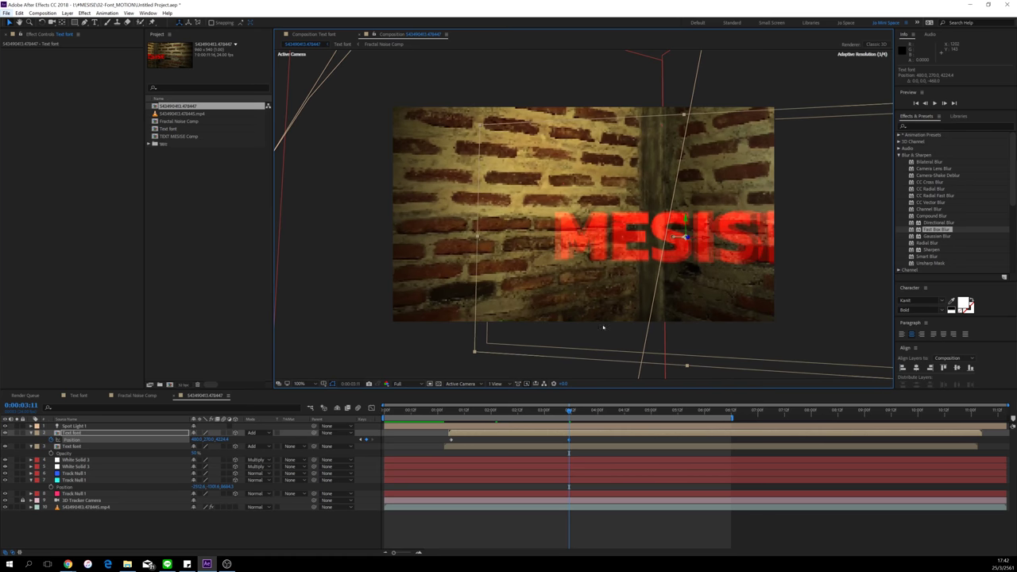
pyautogui.click(595, 435)
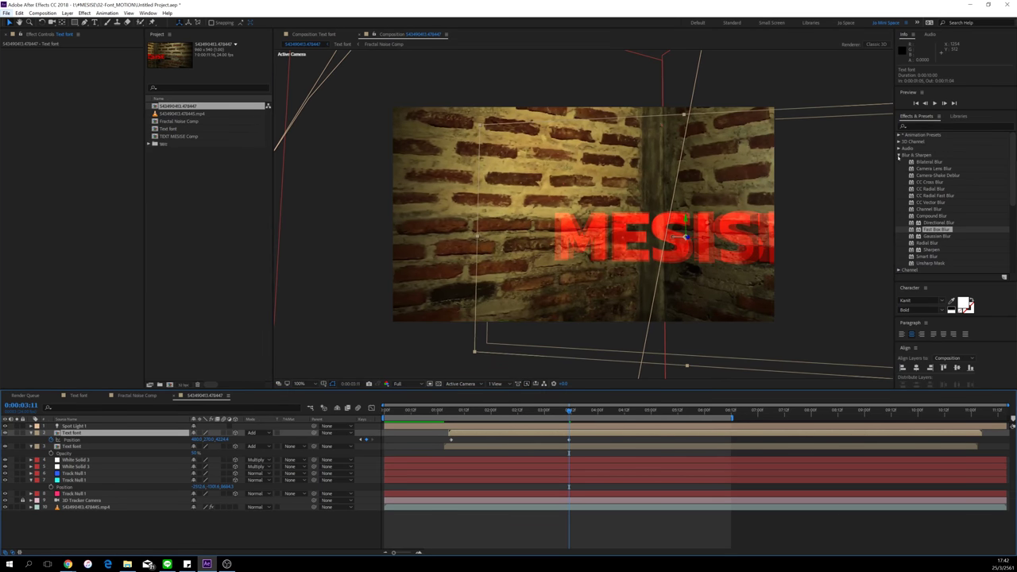
# Step: Find the Colorama effect and apply it to the duplicated Text font layer
pyautogui.click(899, 155)
pyautogui.click(922, 126)
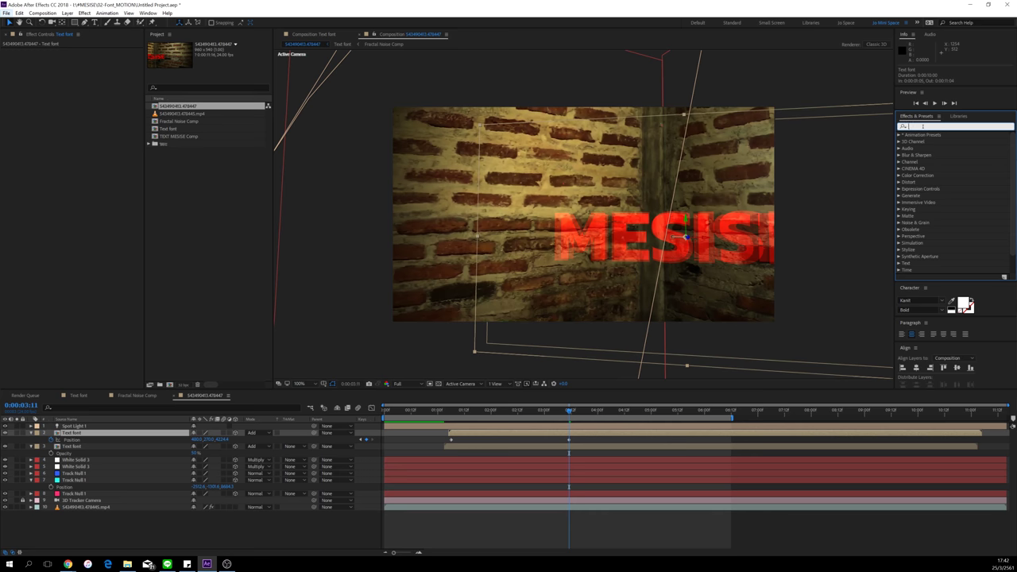
pyautogui.write('cu')
pyautogui.press('BackSpace')
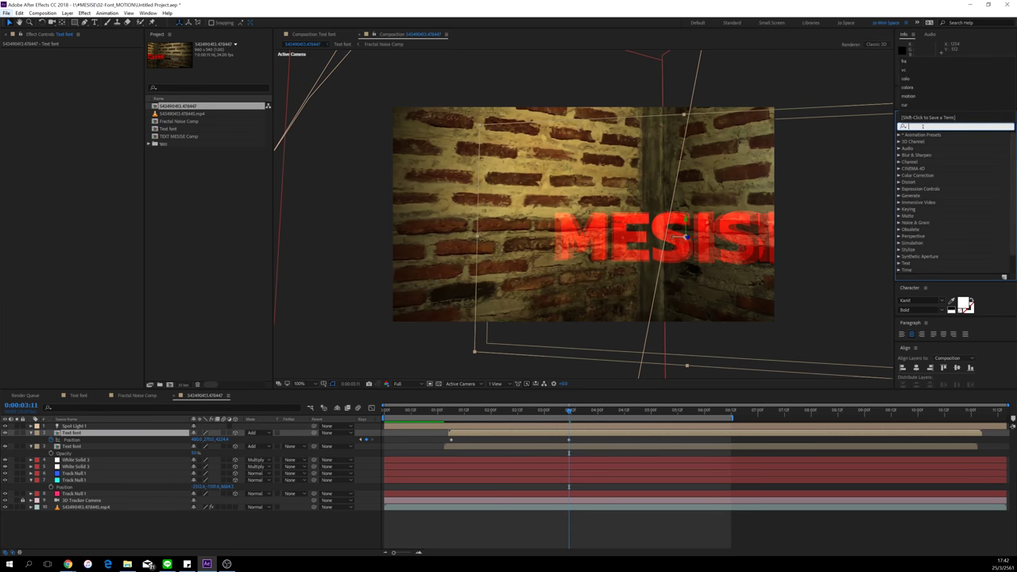
pyautogui.write('ol')
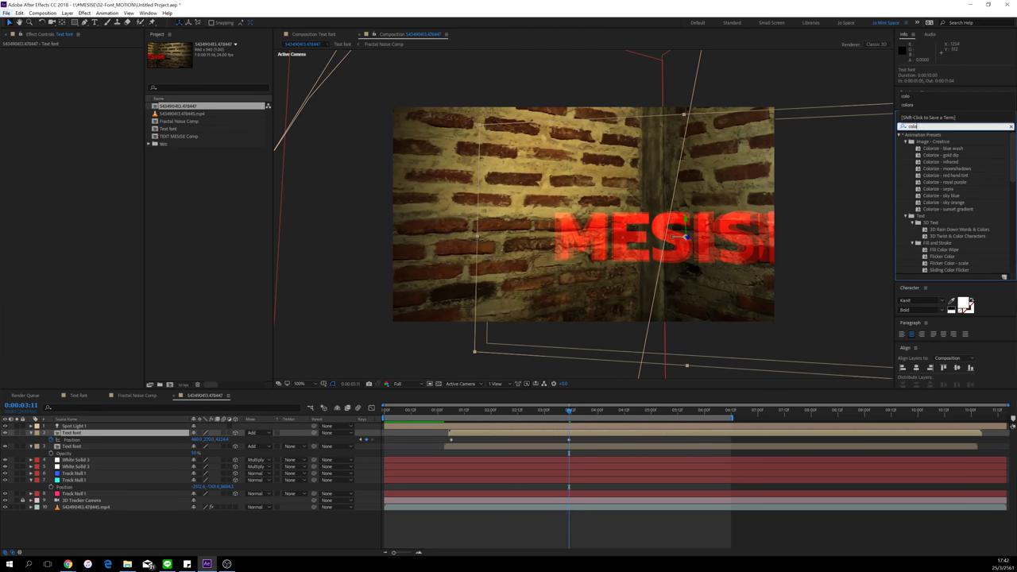
pyautogui.write('o')
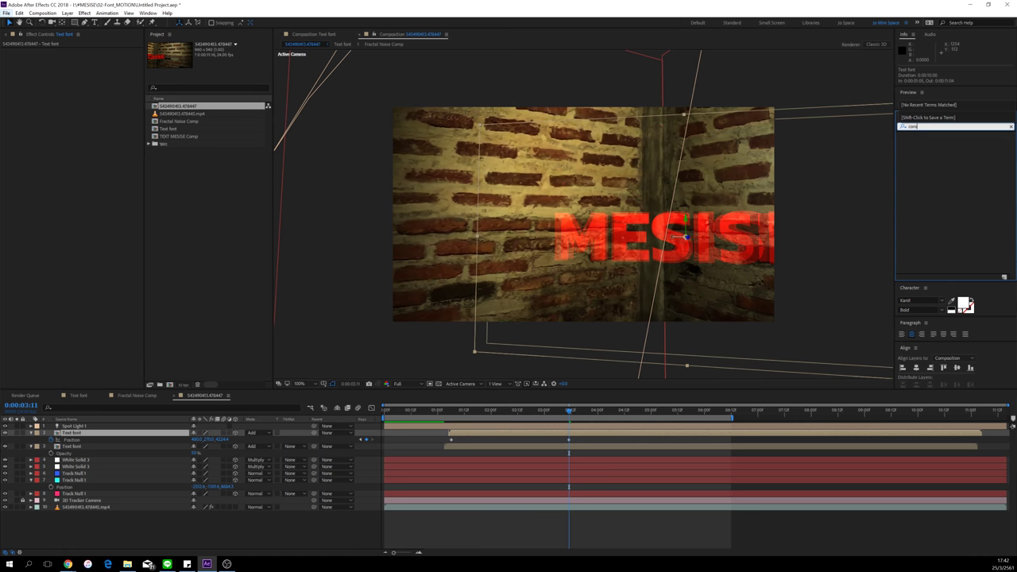
pyautogui.write('ra')
pyautogui.moveTo(926, 144); pyautogui.dragTo(555, 437)
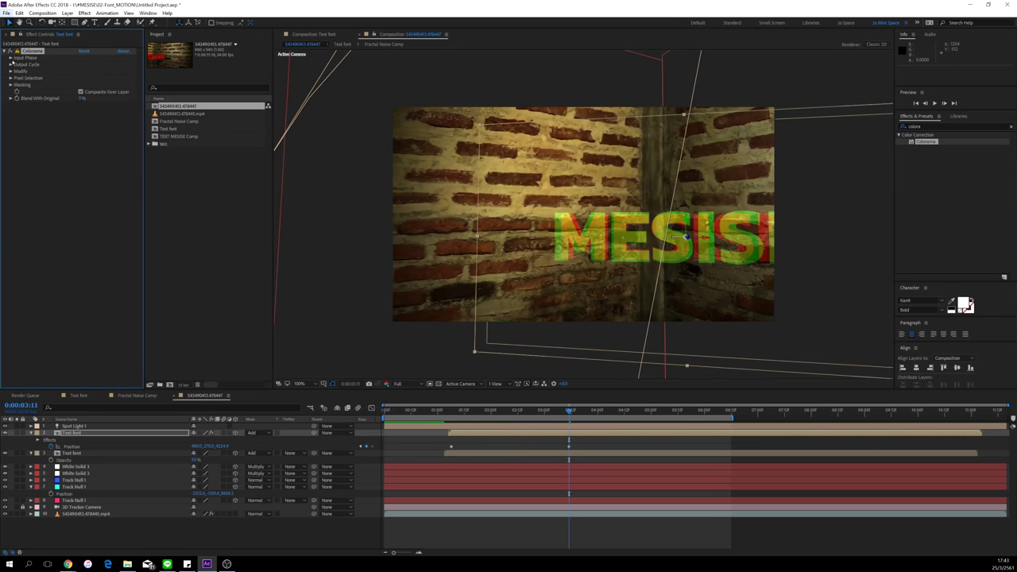
# Step: Set the Colorama output cycle on the duplicated text to the Ramp Green preset palette
pyautogui.click(10, 58)
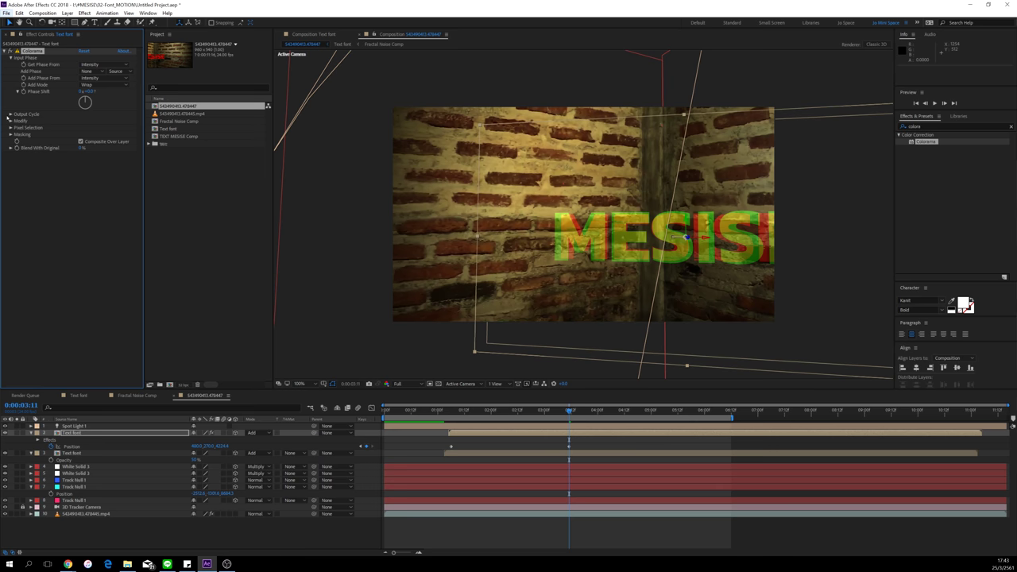
pyautogui.click(10, 114)
pyautogui.click(107, 120)
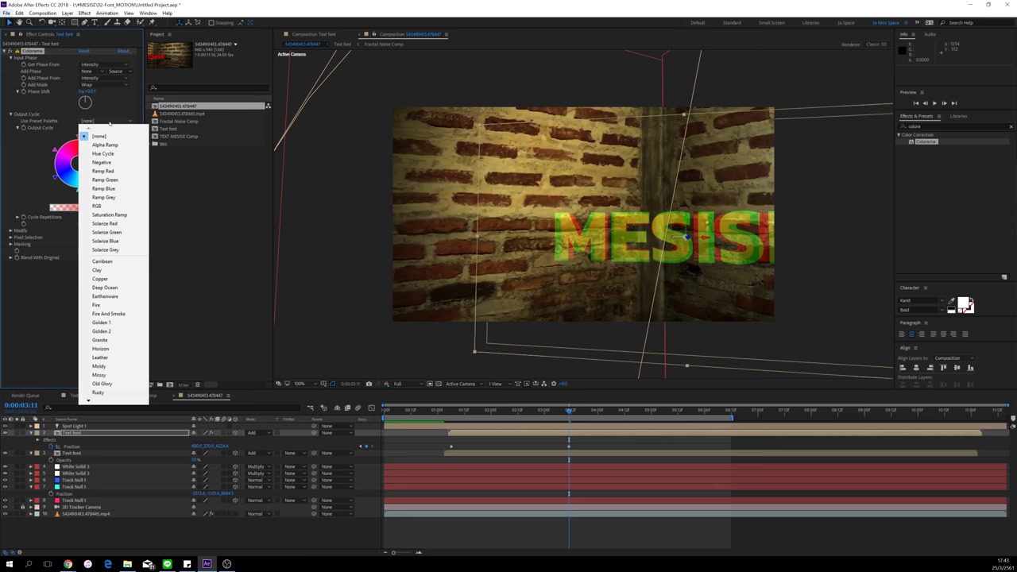
pyautogui.click(107, 180)
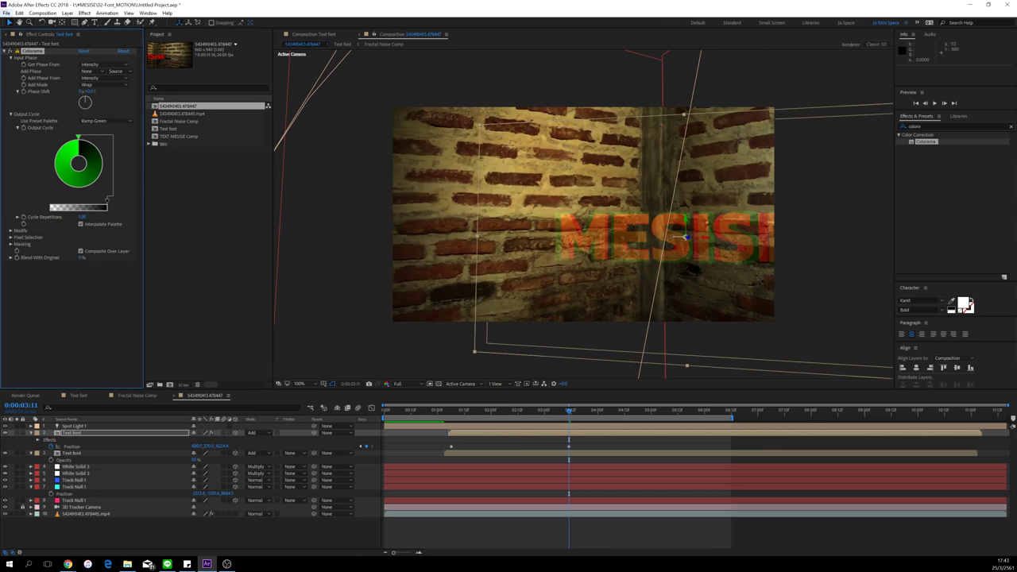
# Step: Duplicate the green text layer and shift the copy three frames later so it starts at 0:00:01:08
pyautogui.moveTo(439, 412); pyautogui.dragTo(606, 435)
pyautogui.hotkey('ctrl', 'd')
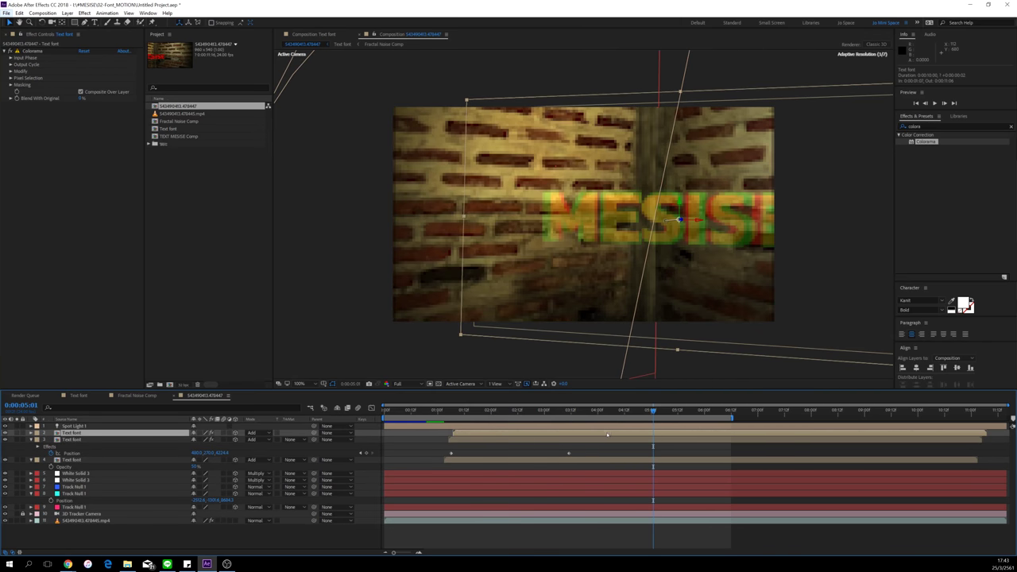
# Step: Move the newest text copy closer to the camera at its 0:00:03:14 Position keyframe by lowering its Z value
pyautogui.press('p')
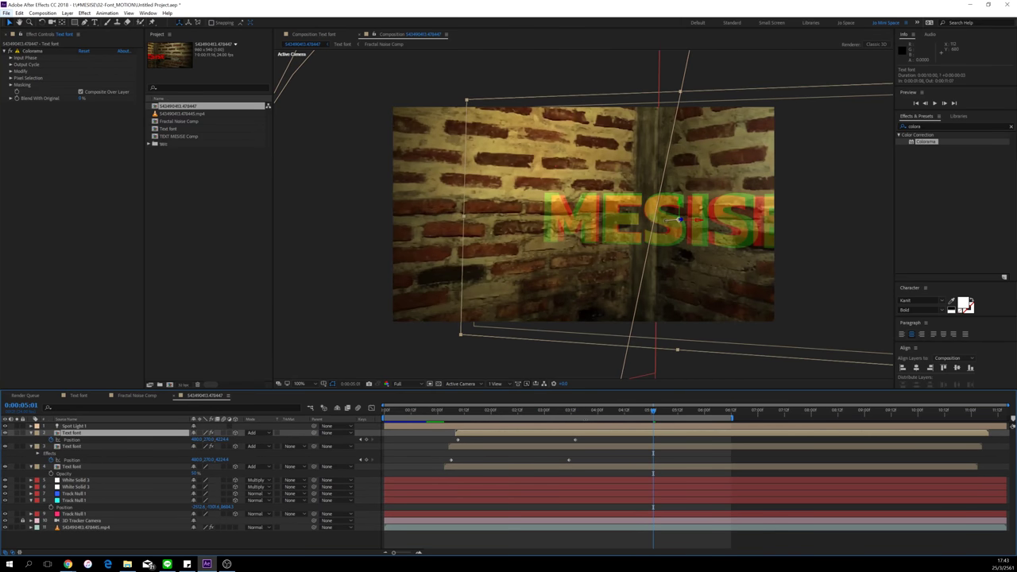
pyautogui.moveTo(583, 414); pyautogui.dragTo(575, 413)
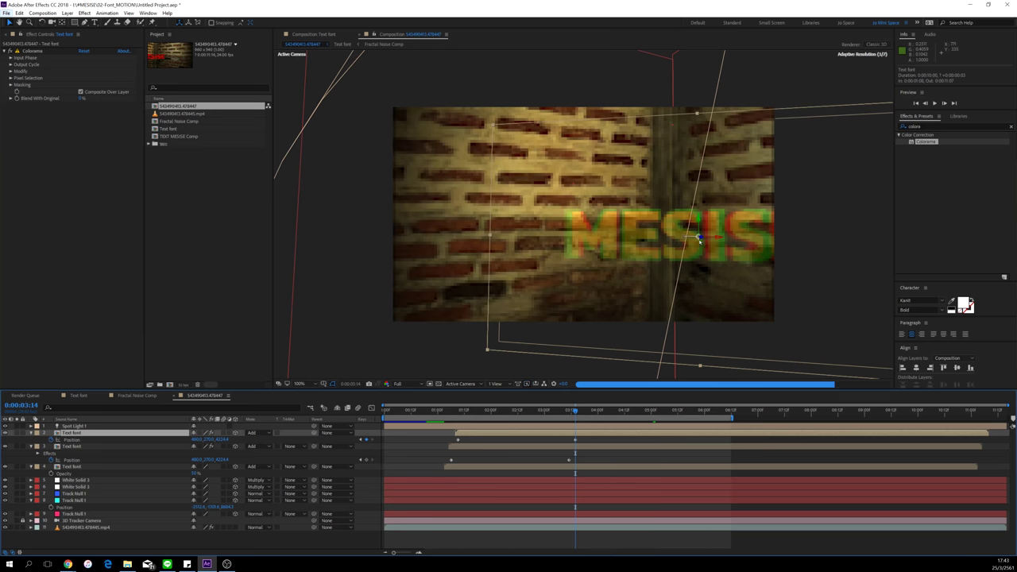
pyautogui.moveTo(224, 439); pyautogui.dragTo(31, 439)
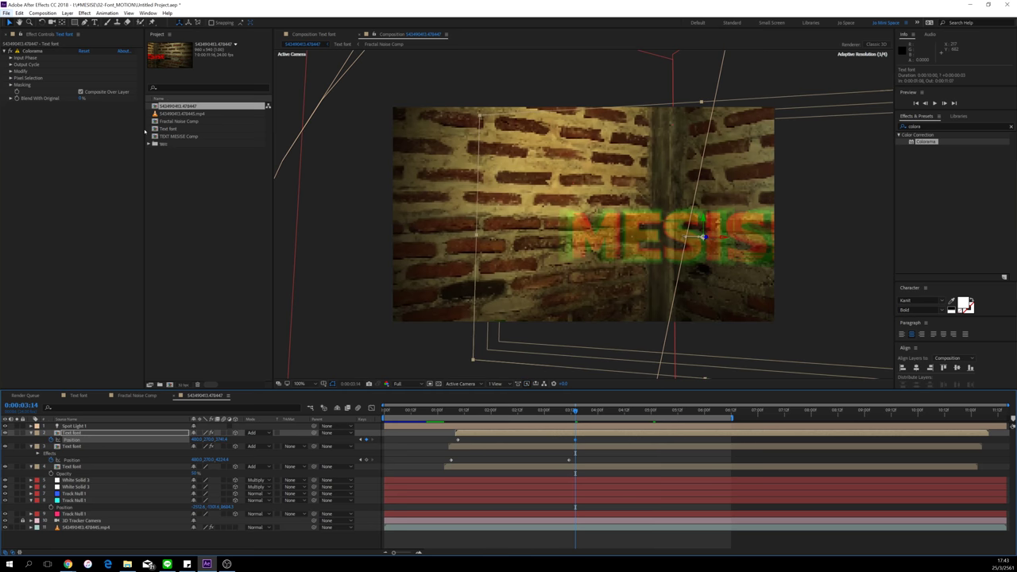
# Step: Change the newest copy's Colorama output cycle to the Ramp Blue preset palette
pyautogui.click(11, 65)
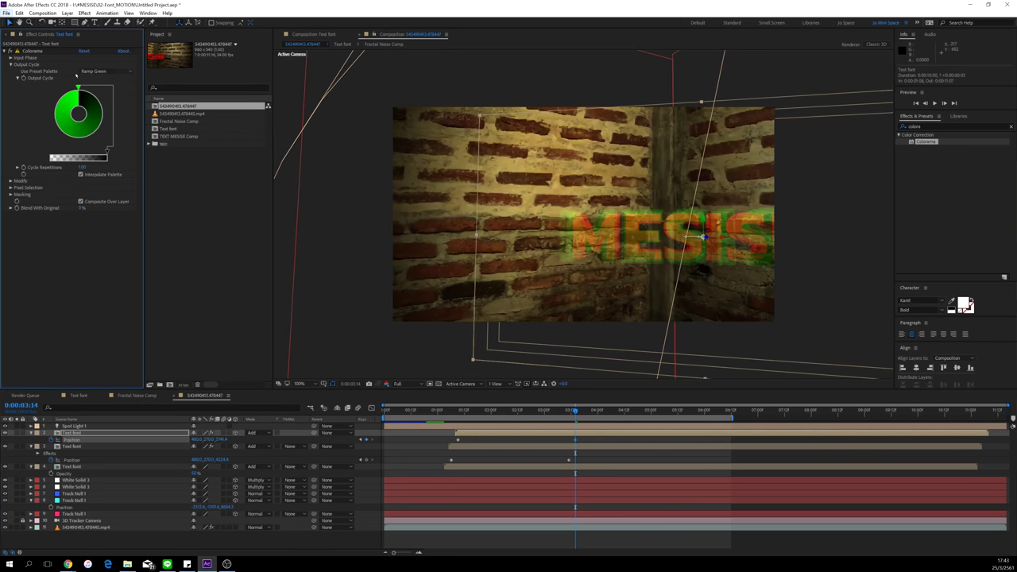
pyautogui.click(104, 72)
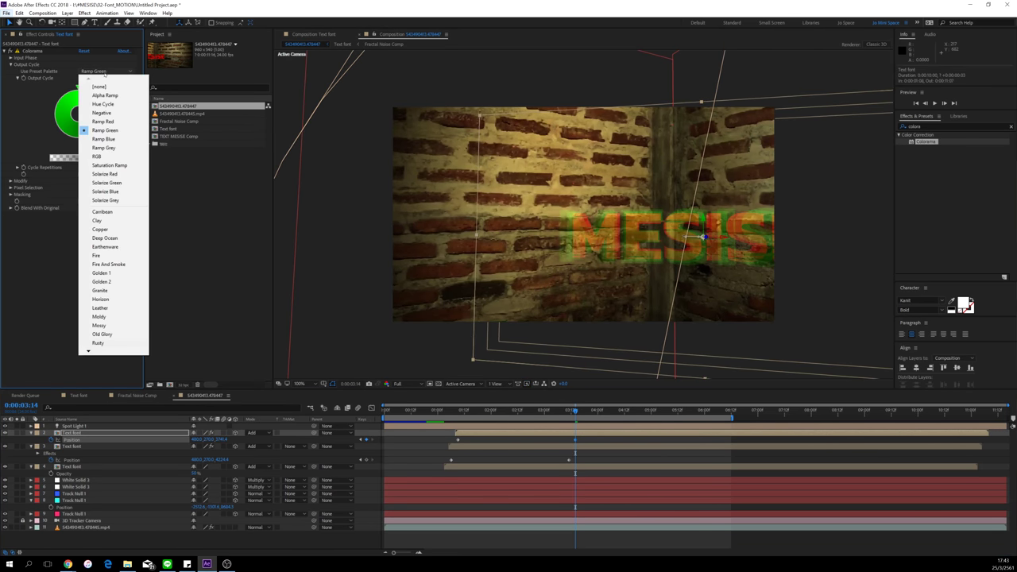
pyautogui.click(117, 139)
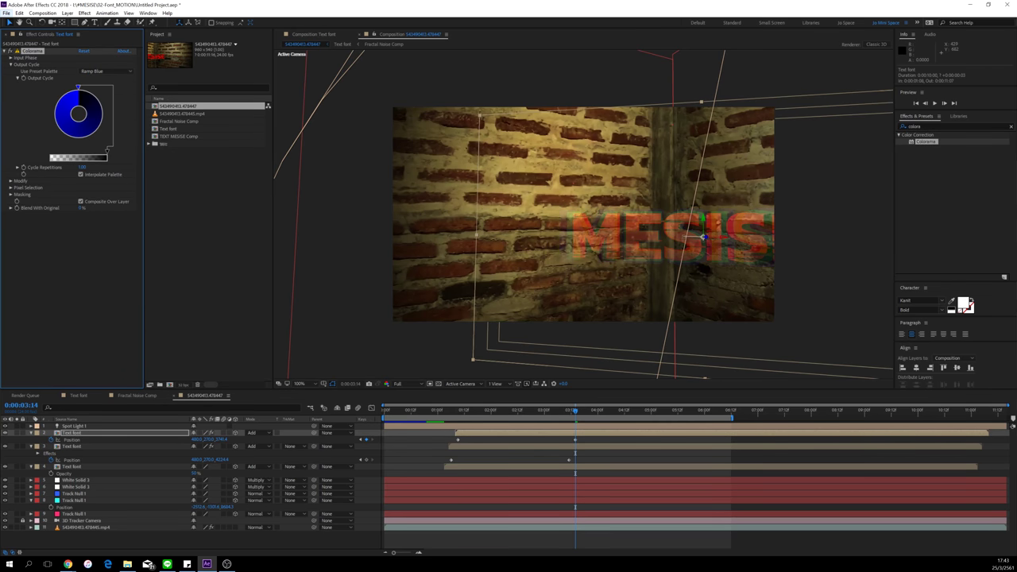
# Step: Set the opacity of both Colorama-tinted text copies to 100%
pyautogui.keyDown('ctrl'); pyautogui.click(482, 445); pyautogui.keyUp('ctrl')
pyautogui.press('t')
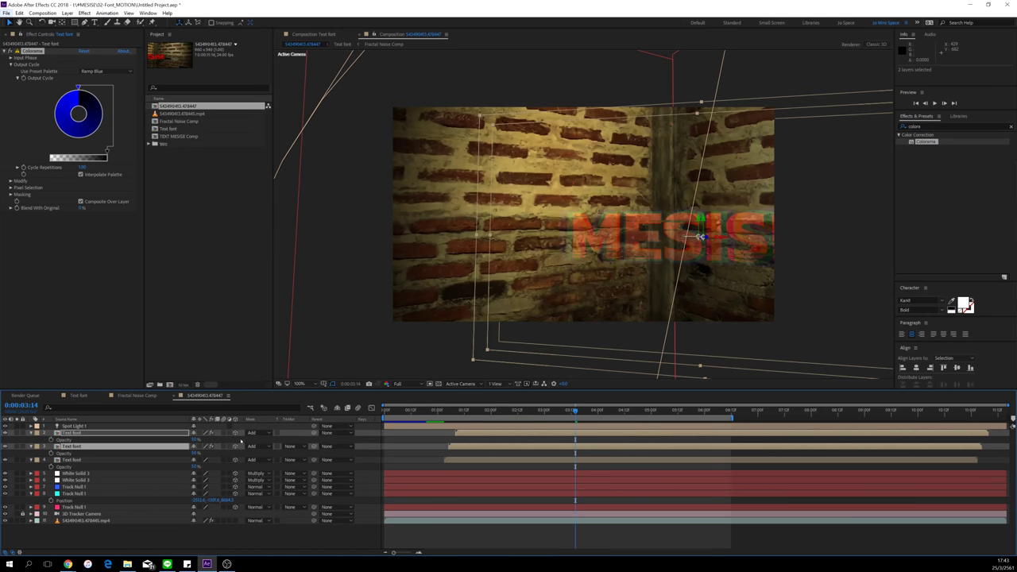
pyautogui.moveTo(197, 440); pyautogui.dragTo(231, 434)
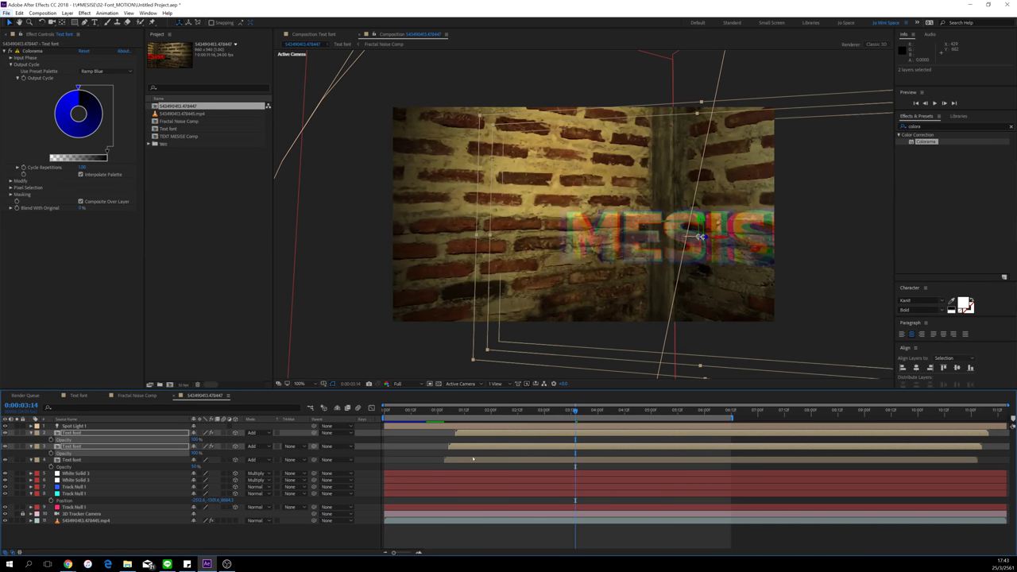
# Step: Preview the staggered text animation and inspect the colour-split text at 0:00:02:19
pyautogui.click(425, 447)
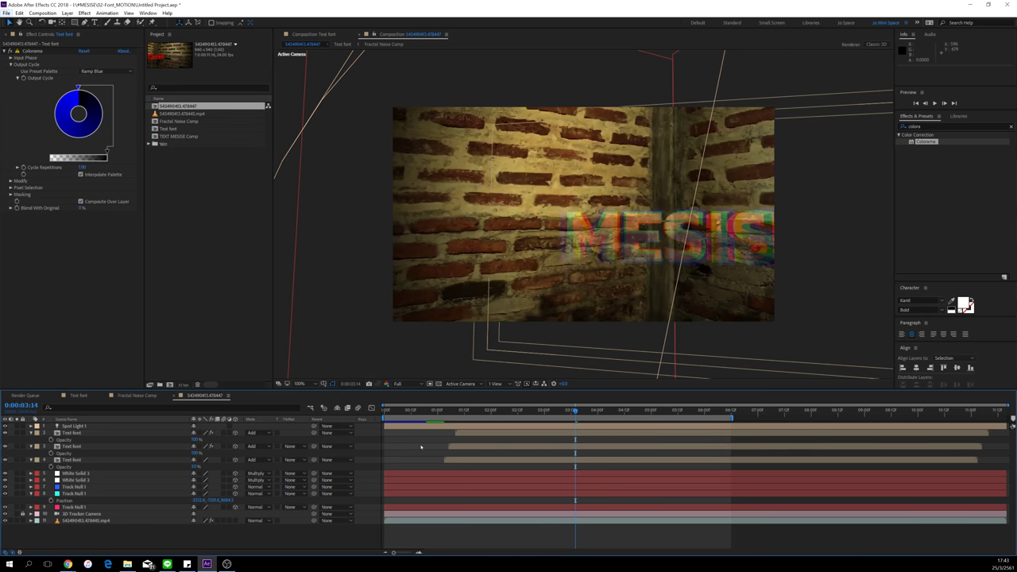
pyautogui.press('space')
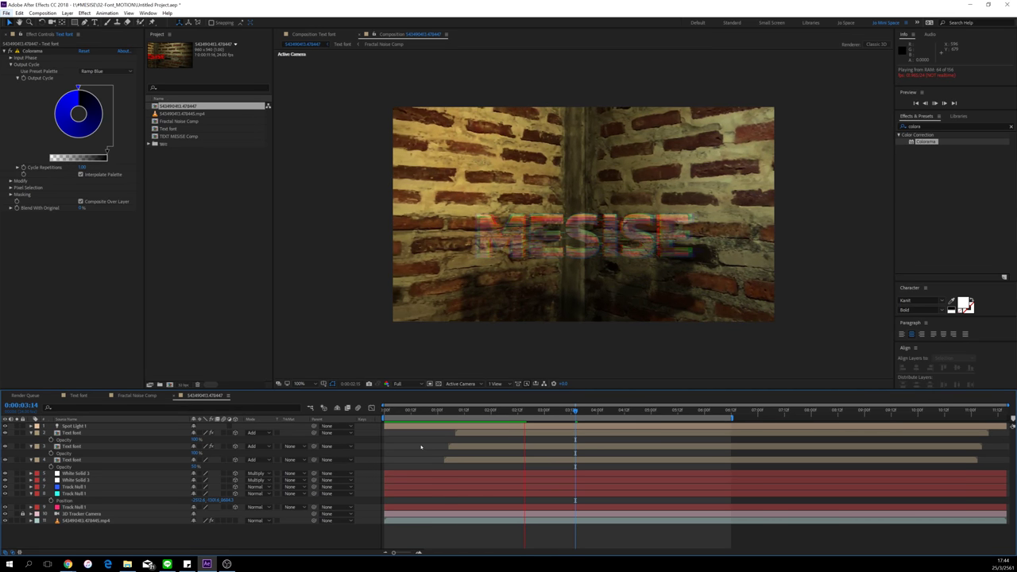
pyautogui.click(520, 410)
pyautogui.moveTo(512, 412); pyautogui.dragTo(536, 449)
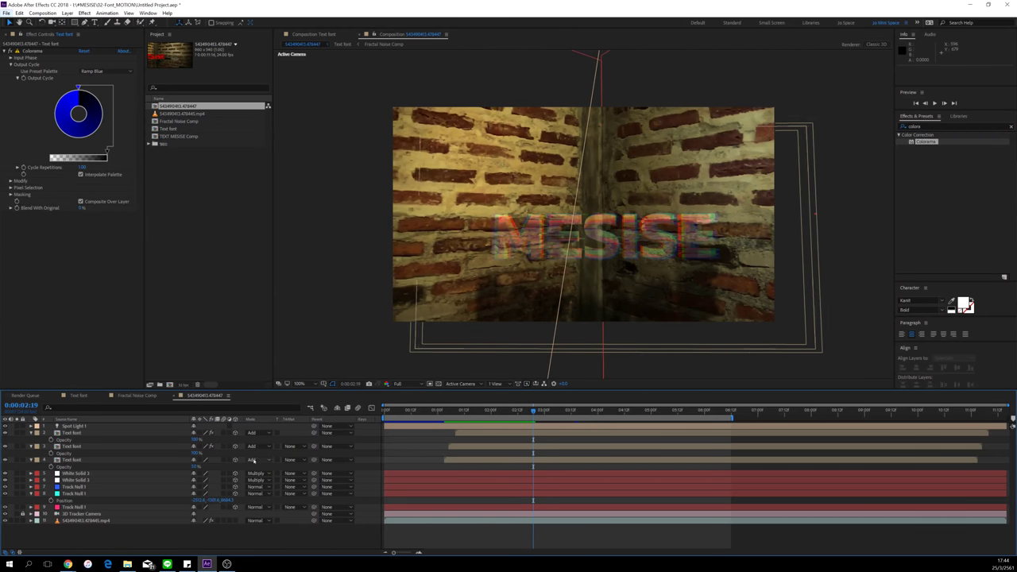
# Step: Try the Screen blending mode on all three Text font layers and raise the original text's opacity to 100%
pyautogui.click(134, 433)
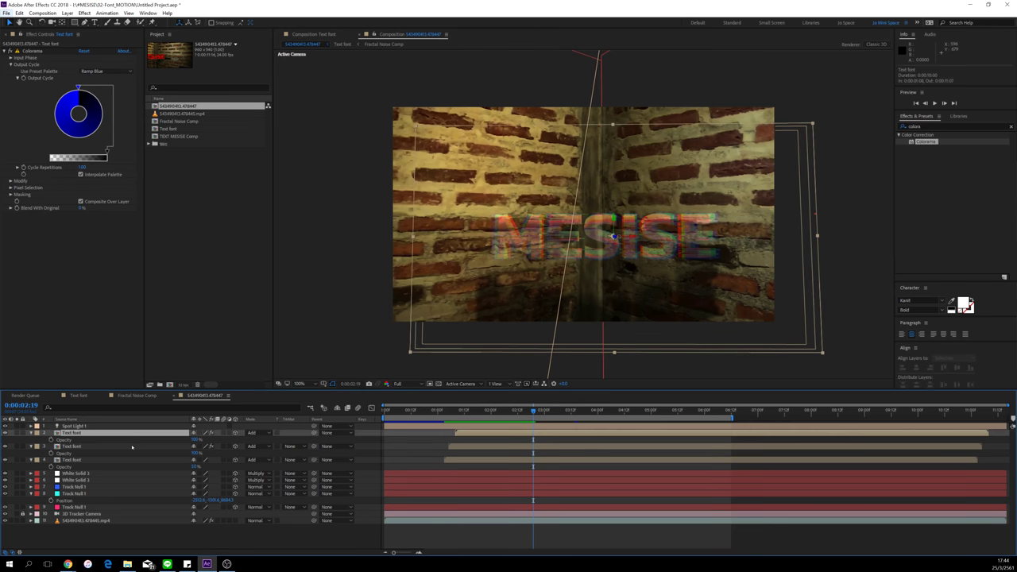
pyautogui.keyDown('shift'); pyautogui.click(122, 461); pyautogui.keyUp('shift')
pyautogui.click(262, 433)
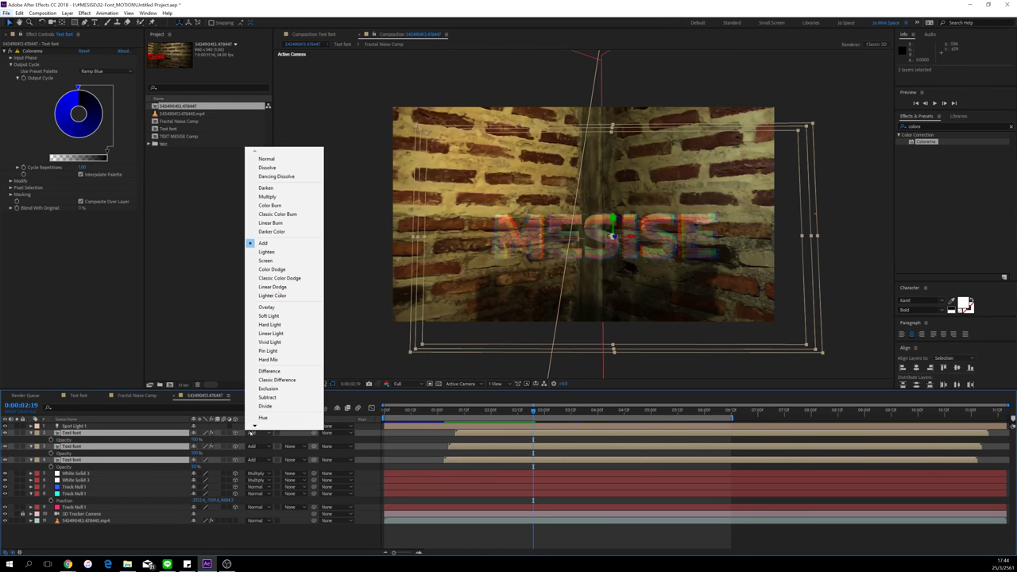
pyautogui.click(265, 261)
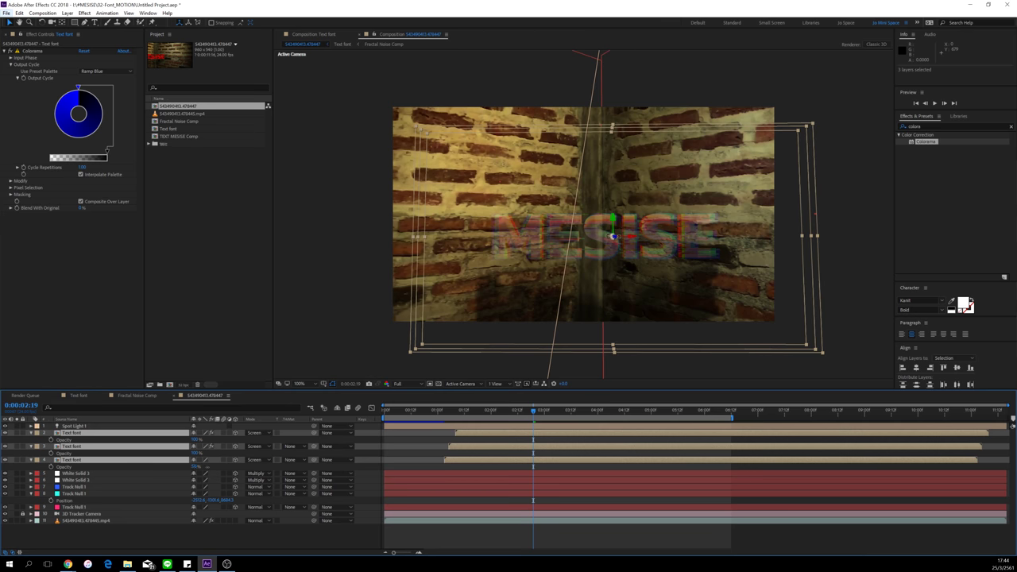
pyautogui.moveTo(195, 468); pyautogui.dragTo(428, 468)
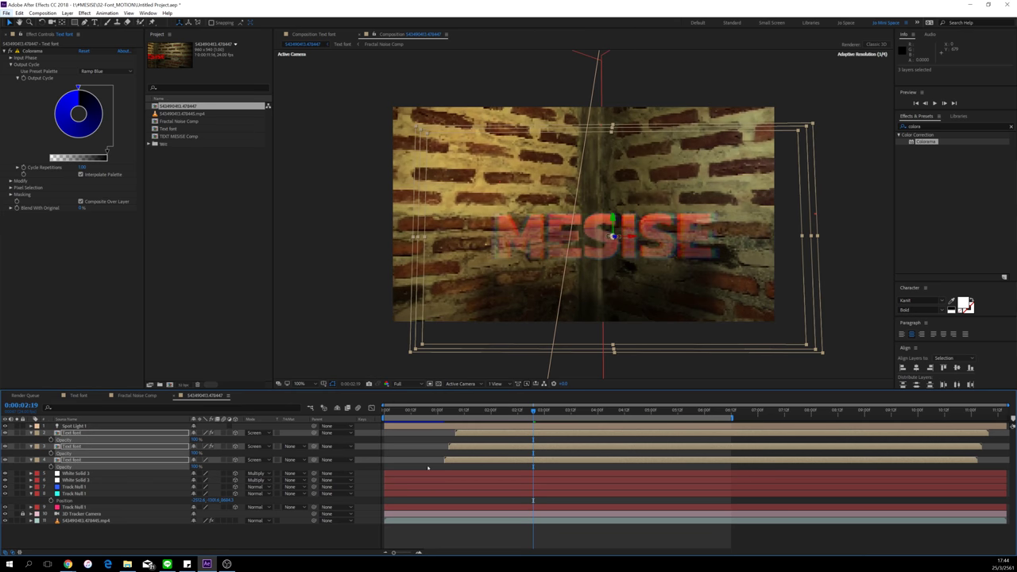
# Step: Try the Lighten blending mode on the three text layers, then set them back to Add
pyautogui.click(267, 433)
pyautogui.click(281, 252)
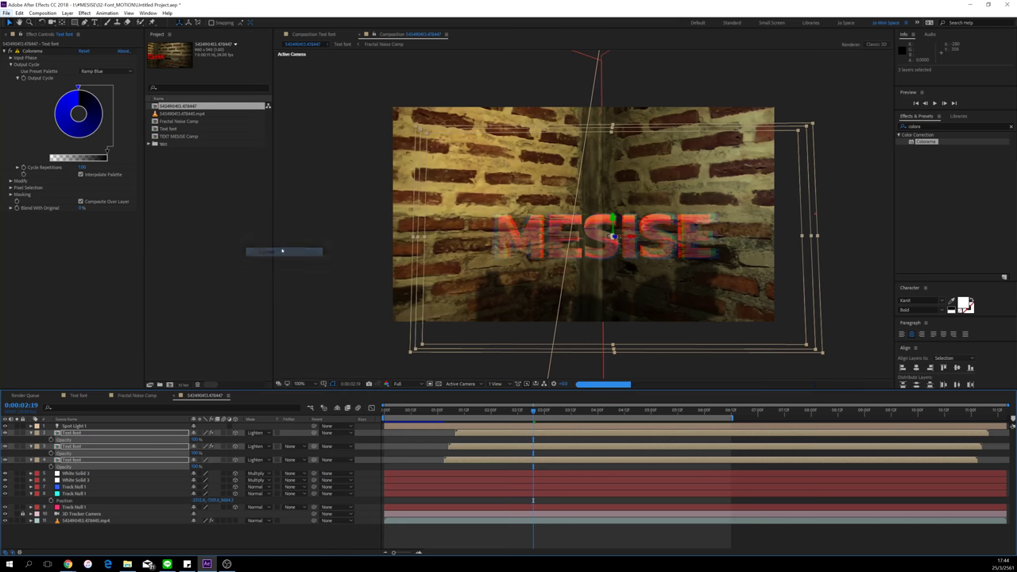
pyautogui.click(251, 432)
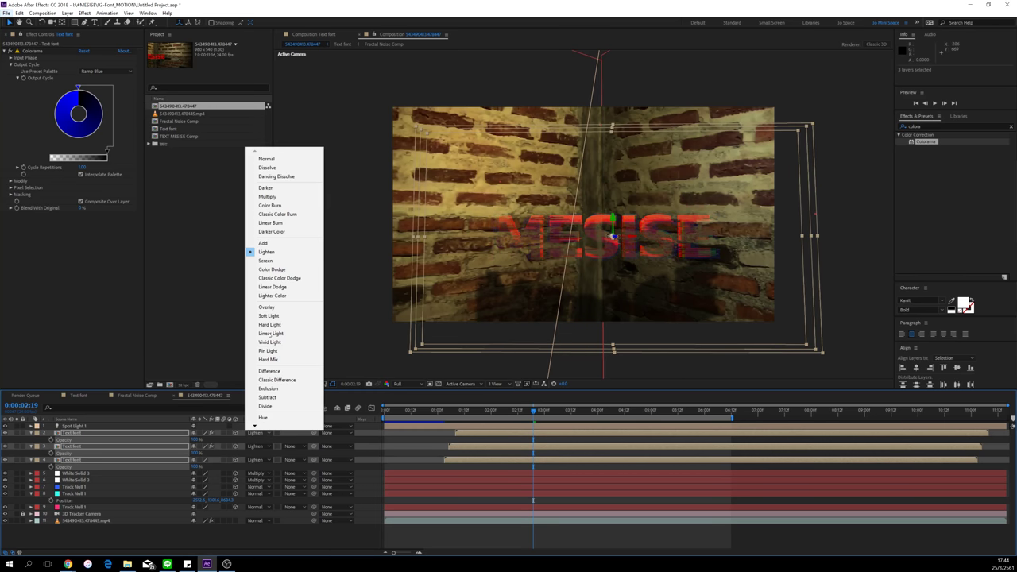
pyautogui.click(266, 242)
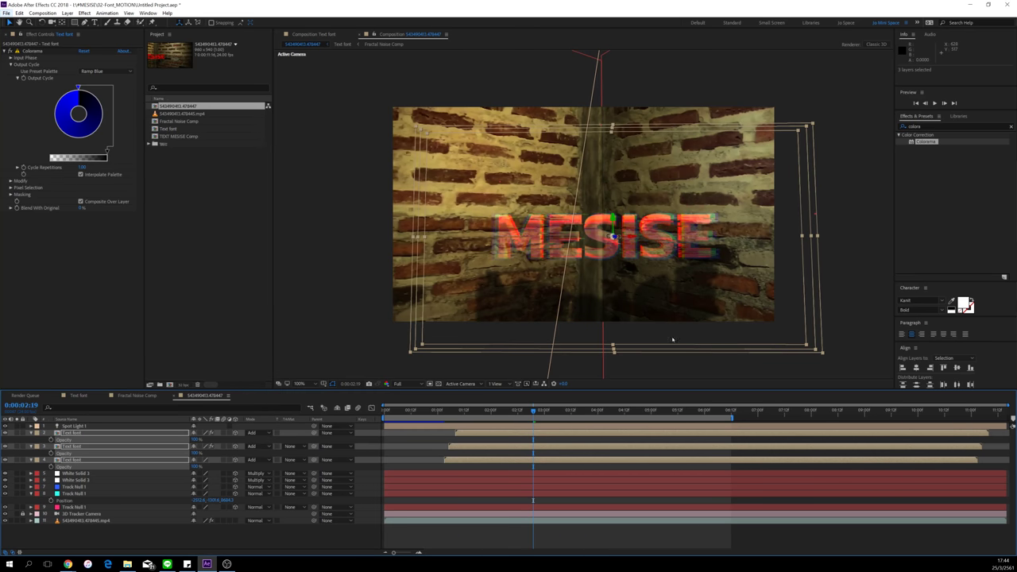
pyautogui.click(845, 359)
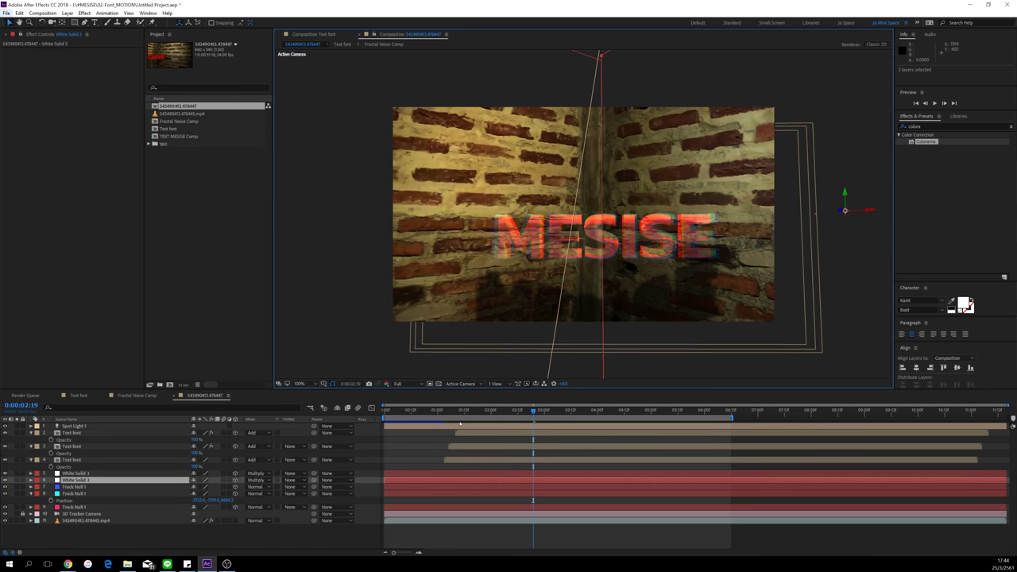
# Step: Check the text up to 0:00:03:04 and add a new null object to the composition
pyautogui.moveTo(436, 412); pyautogui.dragTo(553, 417)
pyautogui.click(503, 439)
pyautogui.click(503, 438)
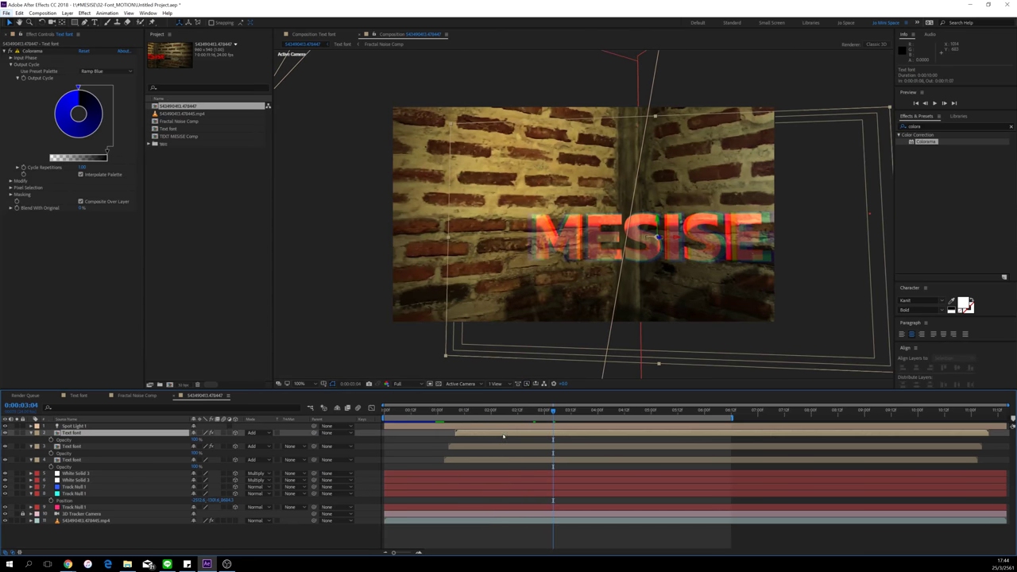
pyautogui.rightClick(442, 437)
pyautogui.moveTo(461, 444)
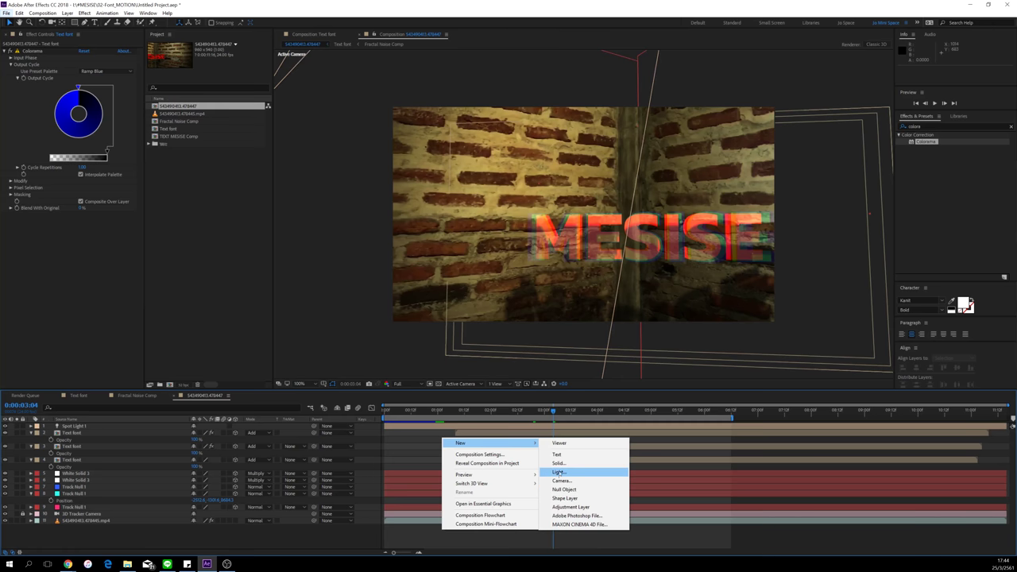
pyautogui.click(563, 489)
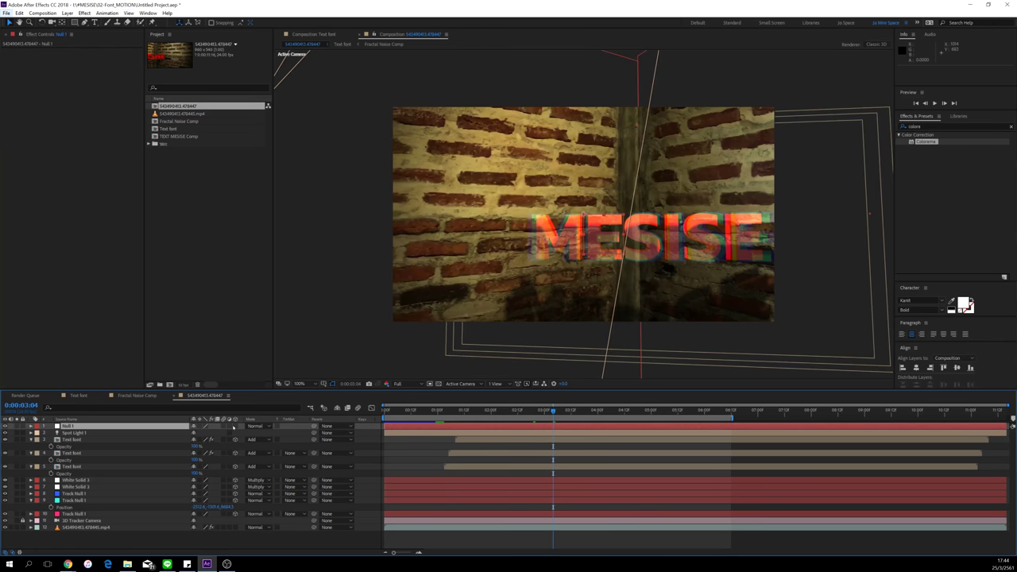
# Step: Make the new null a 3D layer and place it between the spot light and the text layers
pyautogui.click(241, 426)
pyautogui.click(236, 427)
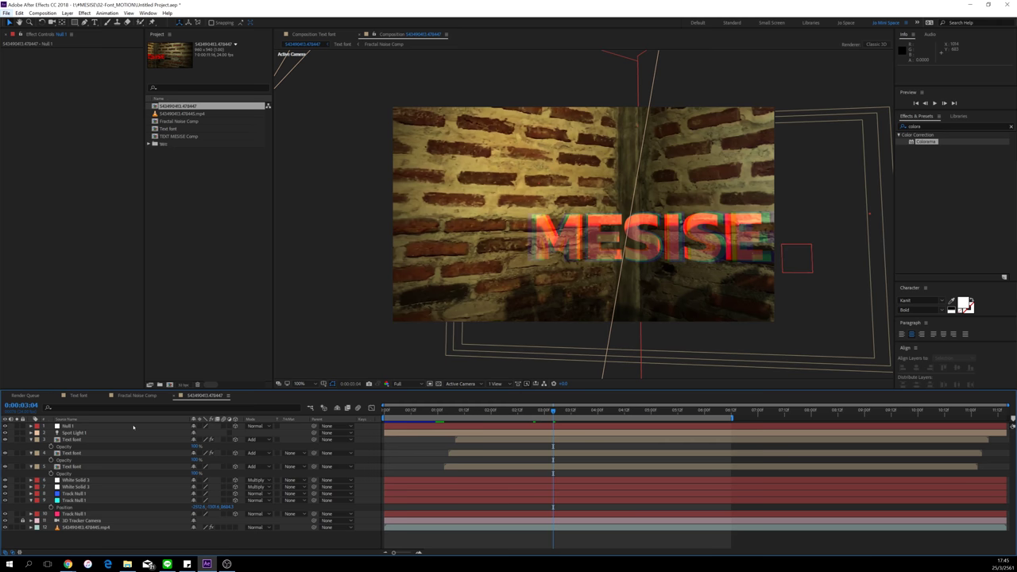
pyautogui.moveTo(124, 427); pyautogui.dragTo(125, 440)
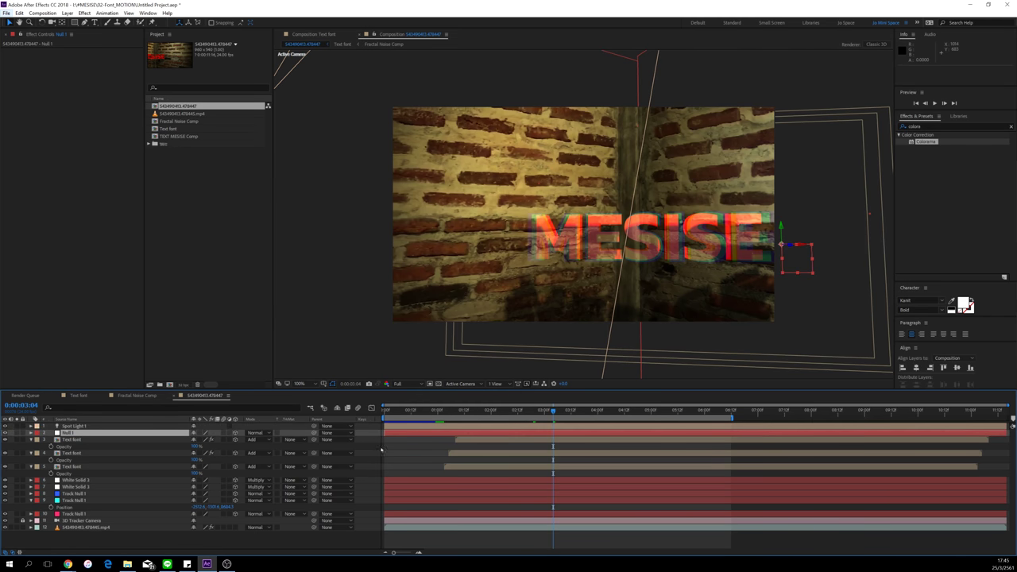
# Step: Parent all three Text font layers to the new null object
pyautogui.click(459, 440)
pyautogui.keyDown('shift'); pyautogui.click(453, 467); pyautogui.keyUp('shift')
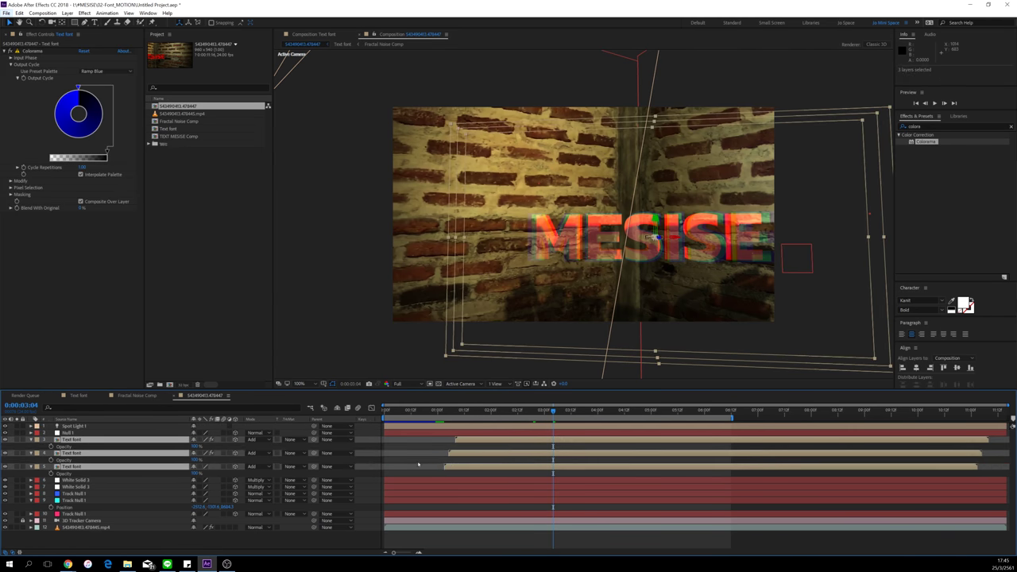
pyautogui.moveTo(314, 439); pyautogui.dragTo(399, 433)
pyautogui.click(401, 433)
pyautogui.click(477, 466)
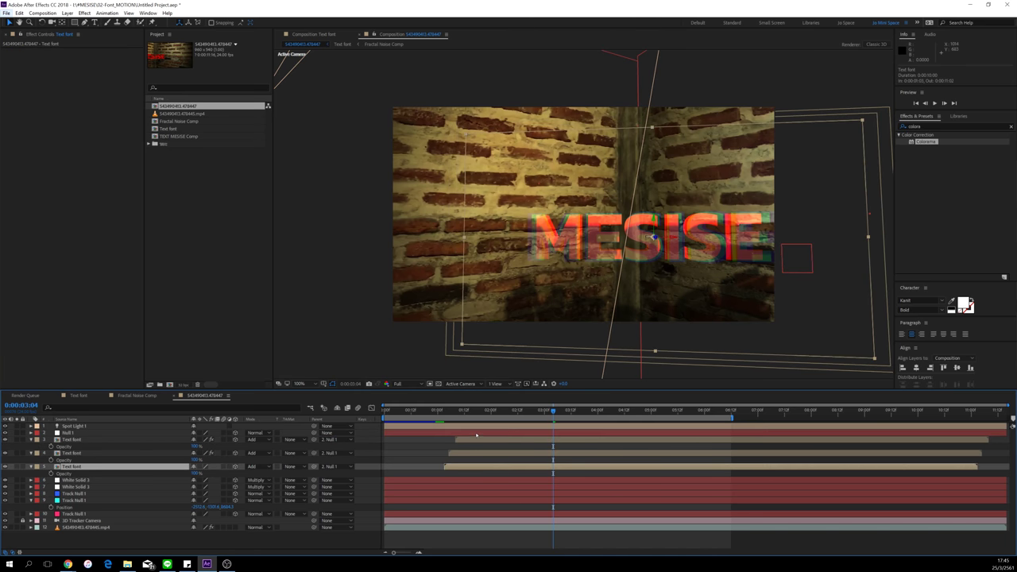
# Step: Duplicate the null with its three text layers as a separate group above the originals, and raise the copied null vertically
pyautogui.keyDown('shift'); pyautogui.click(474, 434); pyautogui.keyUp('shift')
pyautogui.hotkey('ctrl', 'd')
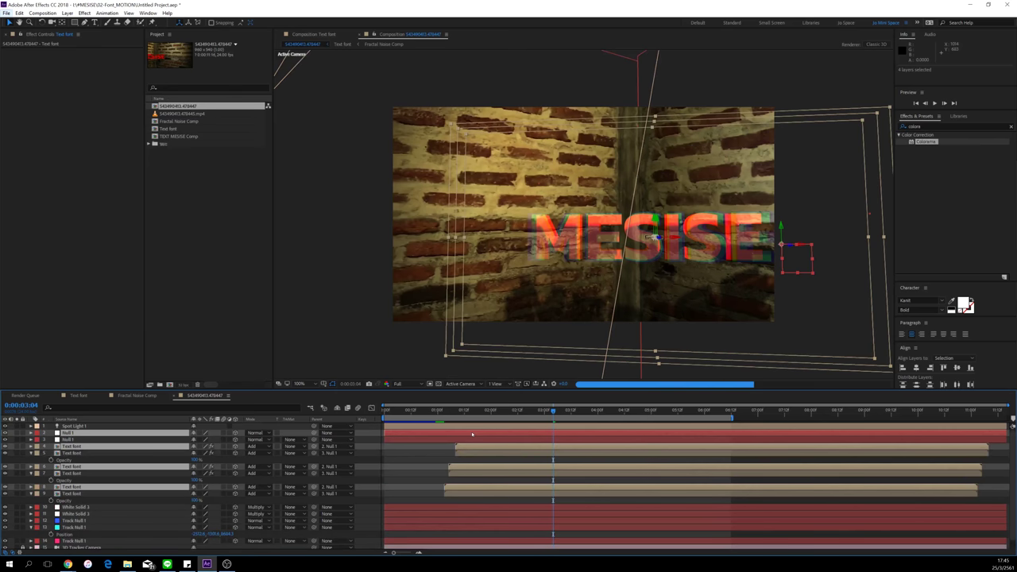
pyautogui.hotkey('ctrl', 'z')
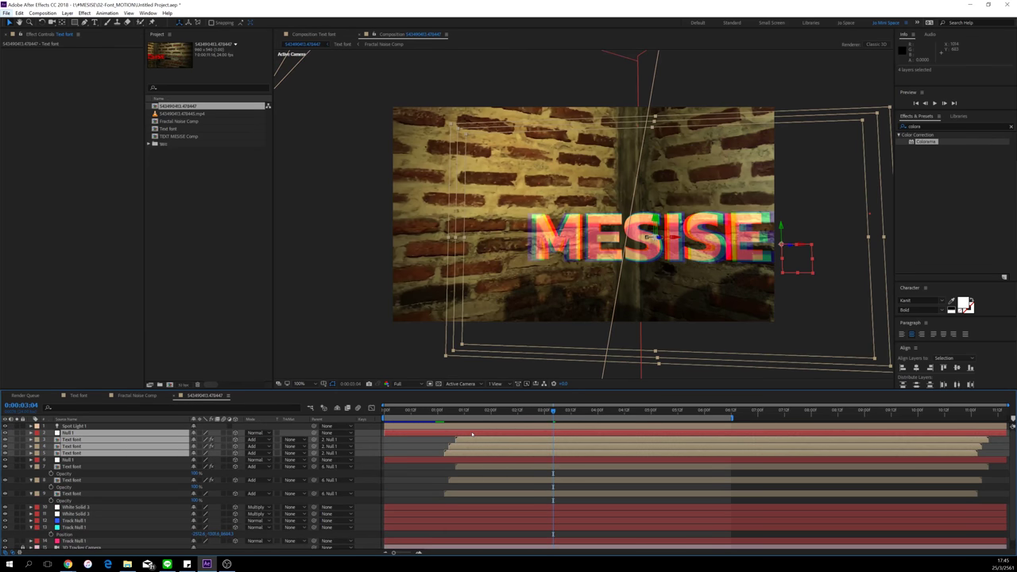
pyautogui.click(436, 440)
pyautogui.click(438, 434)
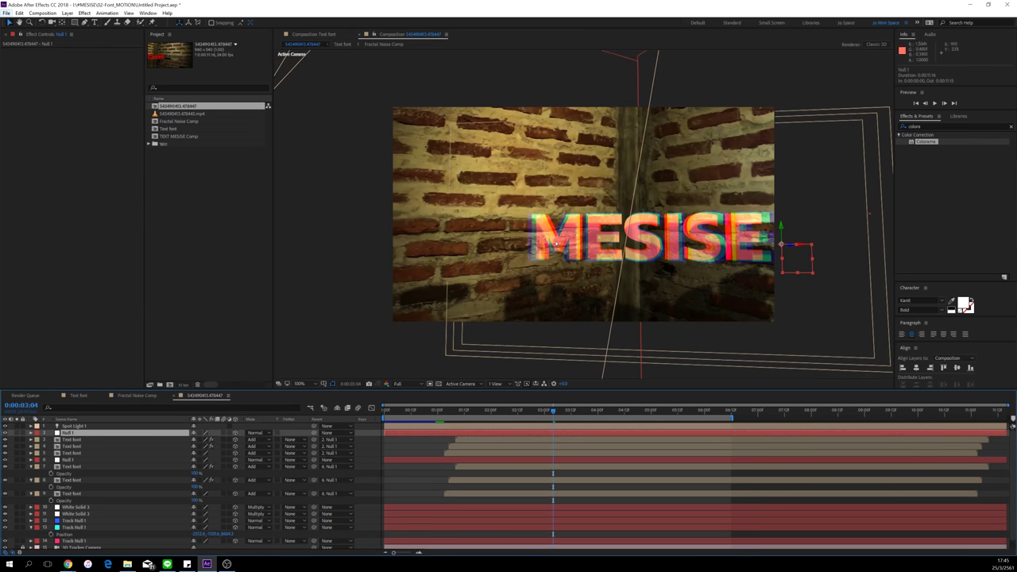
pyautogui.moveTo(782, 227); pyautogui.dragTo(808, 3)
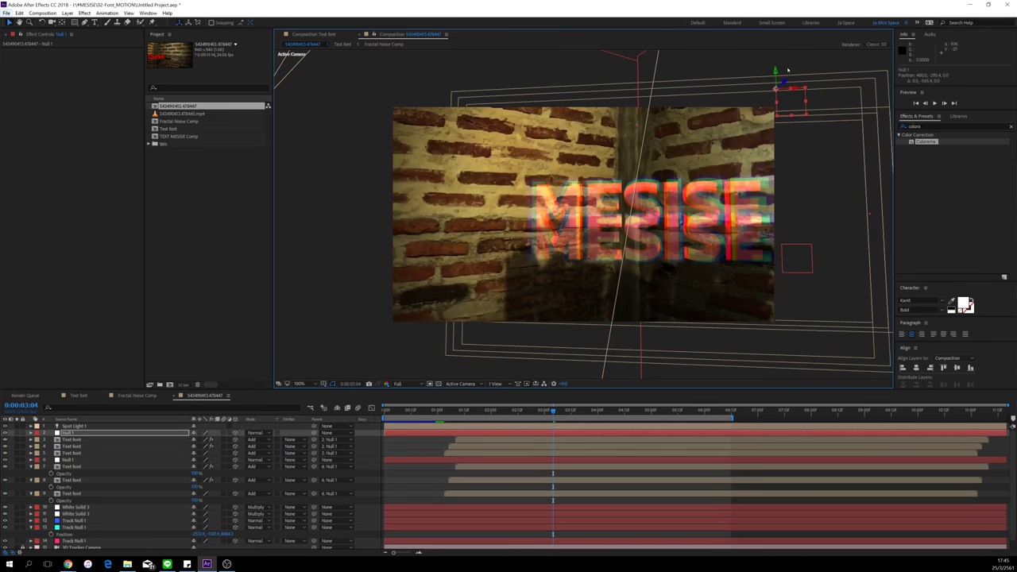
pyautogui.press('w')
pyautogui.moveTo(782, 70); pyautogui.dragTo(791, 153)
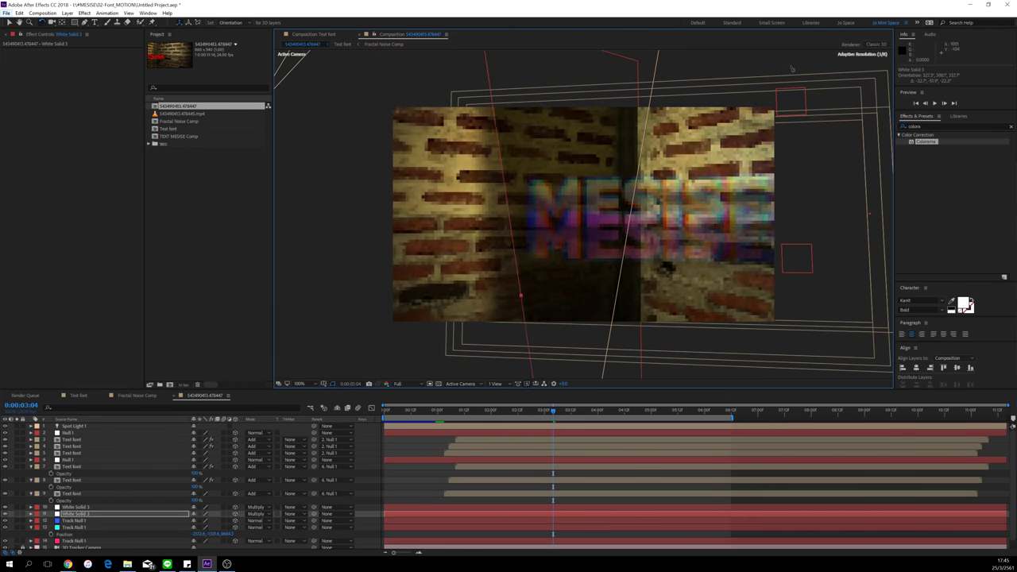
pyautogui.hotkey('ctrl', 'z')
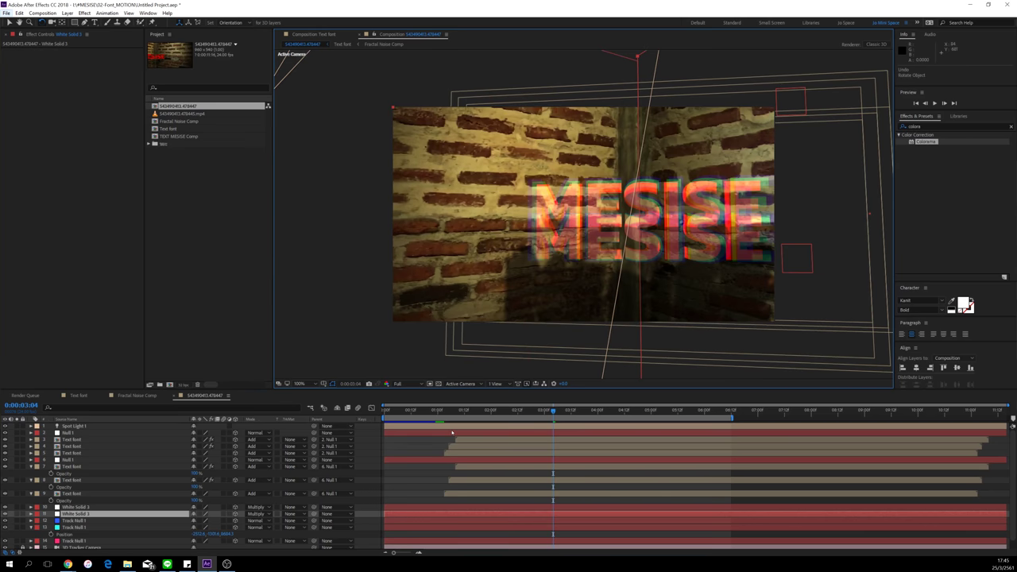
# Step: Rotate the copied null around its Y axis to angle its text along the left brick wall
pyautogui.click(475, 433)
pyautogui.press('r')
pyautogui.moveTo(203, 454); pyautogui.dragTo(200, 456)
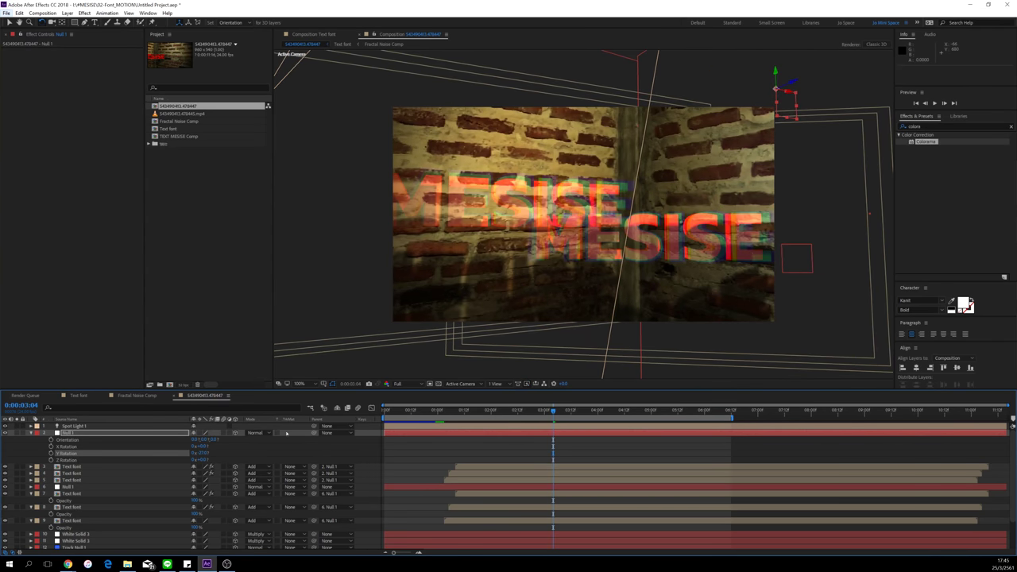
# Step: Reposition the copied null in X, Y and Z to place its text on the left wall above the original text
pyautogui.press('p')
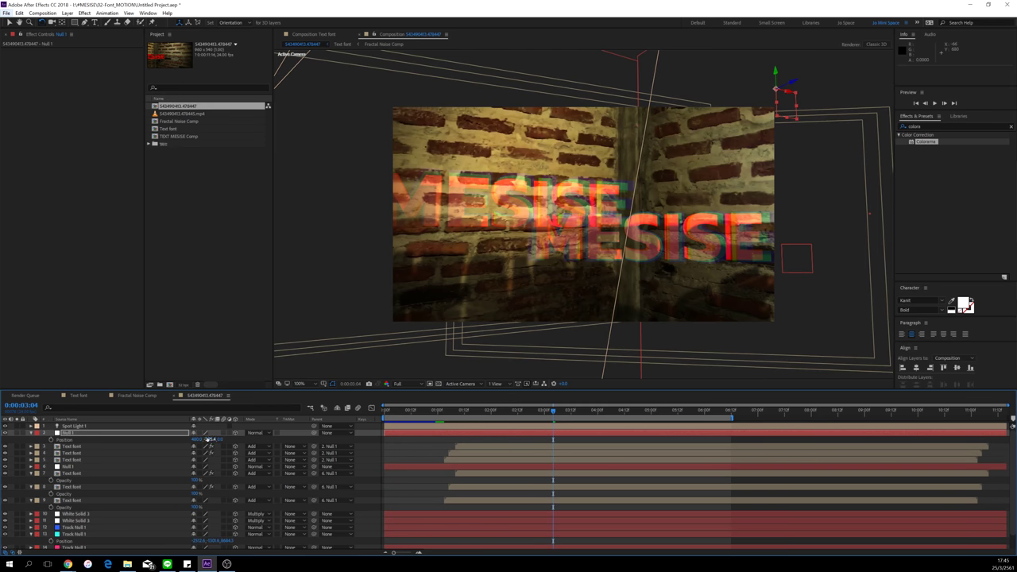
pyautogui.moveTo(221, 440); pyautogui.dragTo(119, 442)
pyautogui.moveTo(207, 438); pyautogui.dragTo(238, 439)
pyautogui.moveTo(588, 427); pyautogui.dragTo(581, 427)
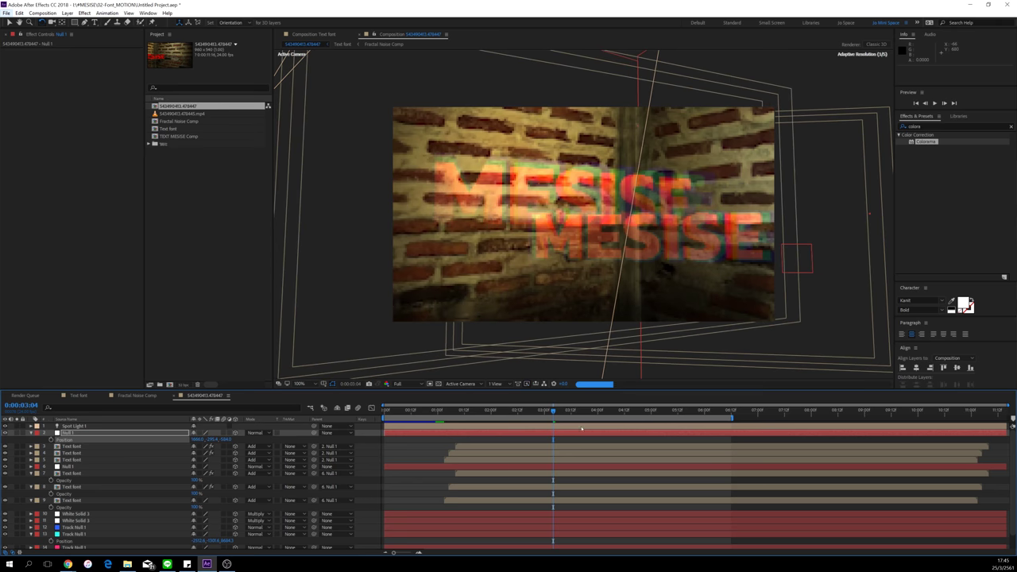
pyautogui.moveTo(213, 440); pyautogui.dragTo(224, 438)
# Step: Shift the three Text font layers parented to the copied null about 12 frames later in the timeline
pyautogui.click(499, 449)
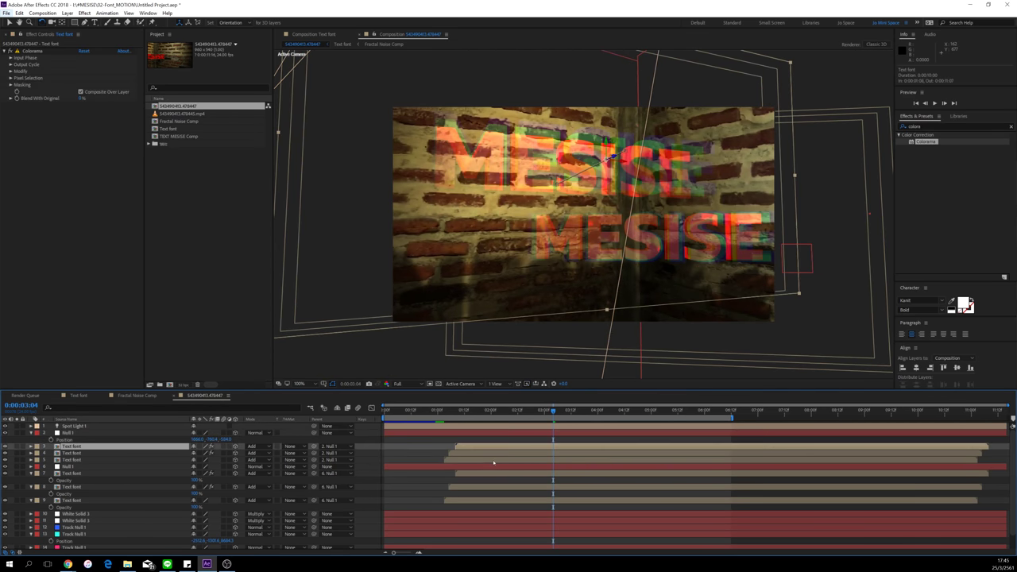
pyautogui.keyDown('shift'); pyautogui.click(493, 461); pyautogui.keyUp('shift')
pyautogui.moveTo(492, 460); pyautogui.dragTo(517, 461)
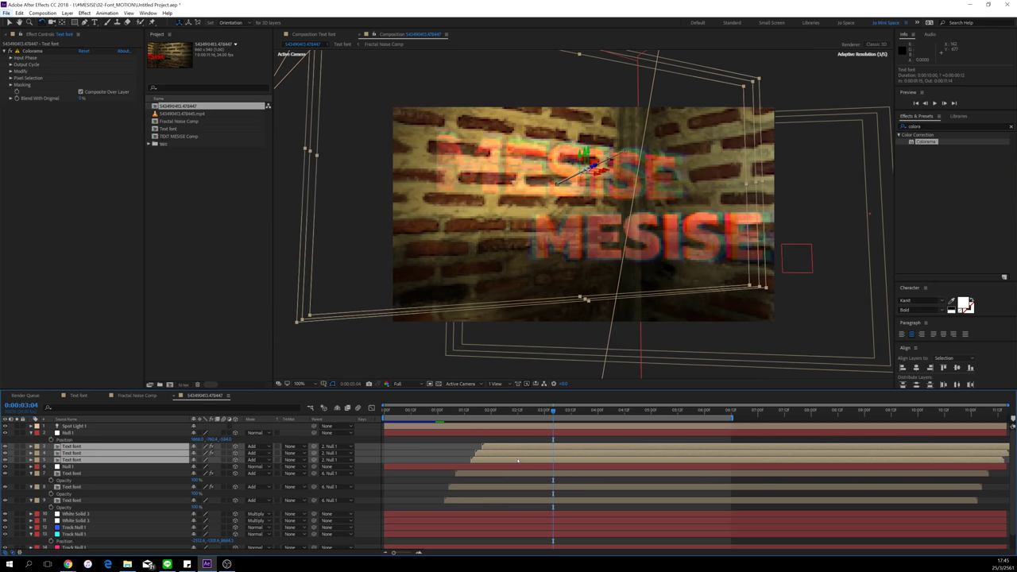
pyautogui.click(450, 461)
# Step: Preview both text groups from 0:00:01:03 and check the composition up to 0:00:04:08
pyautogui.click(444, 412)
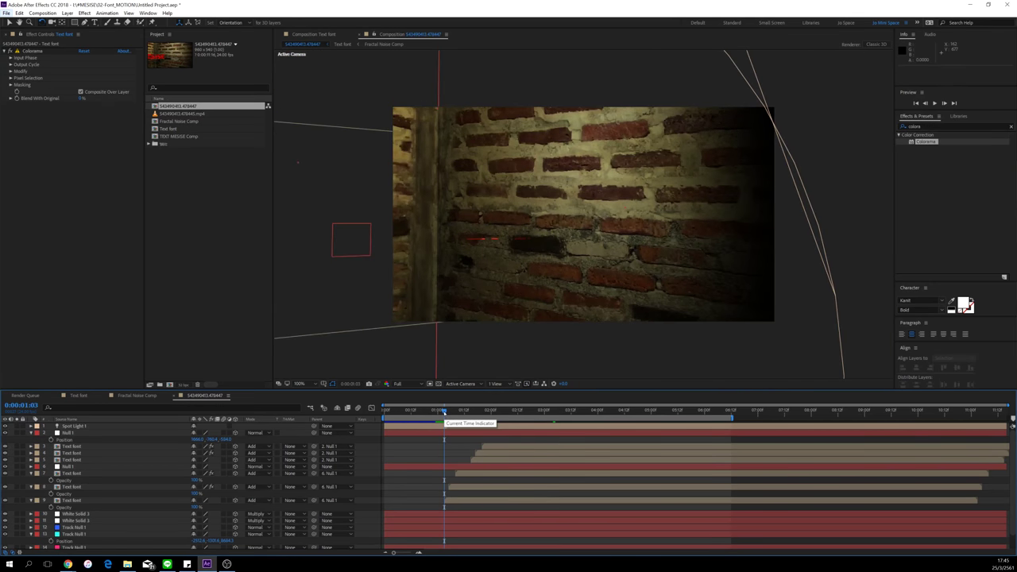
pyautogui.press('space')
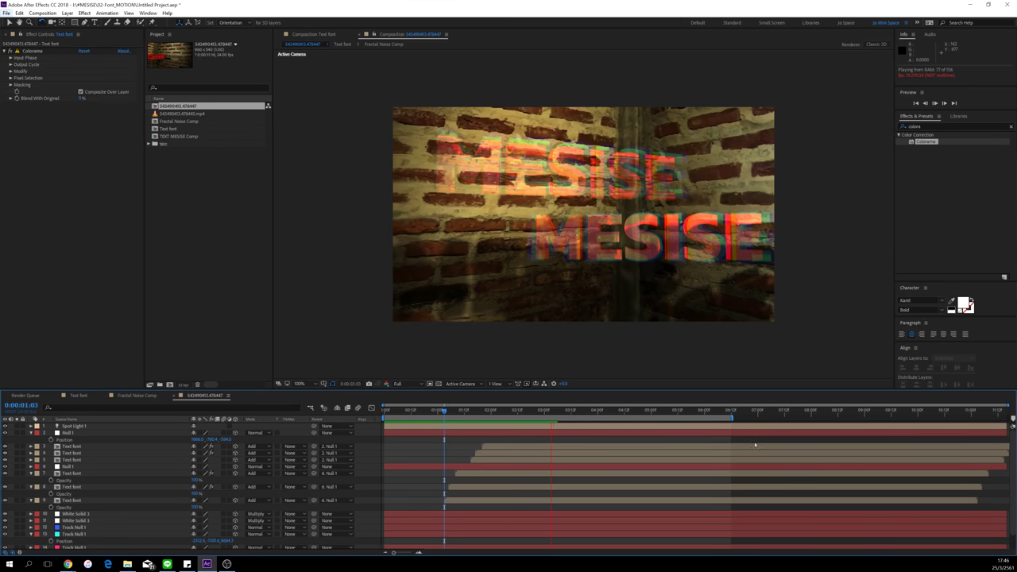
pyautogui.moveTo(486, 412); pyautogui.dragTo(615, 414)
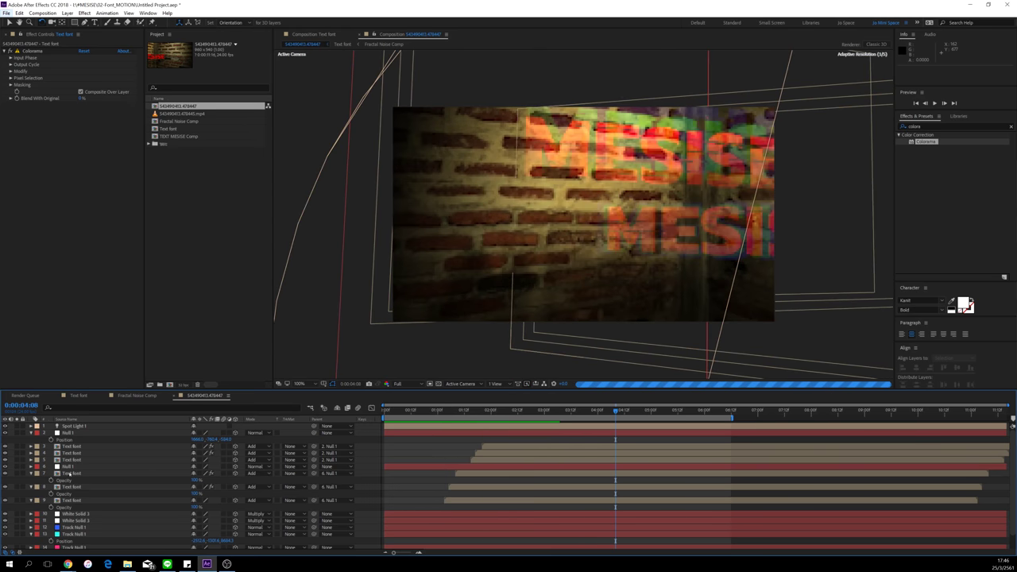
# Step: Try the Normal blending mode on the three original Text font layers
pyautogui.click(71, 473)
pyautogui.keyDown('shift'); pyautogui.click(82, 500); pyautogui.keyUp('shift')
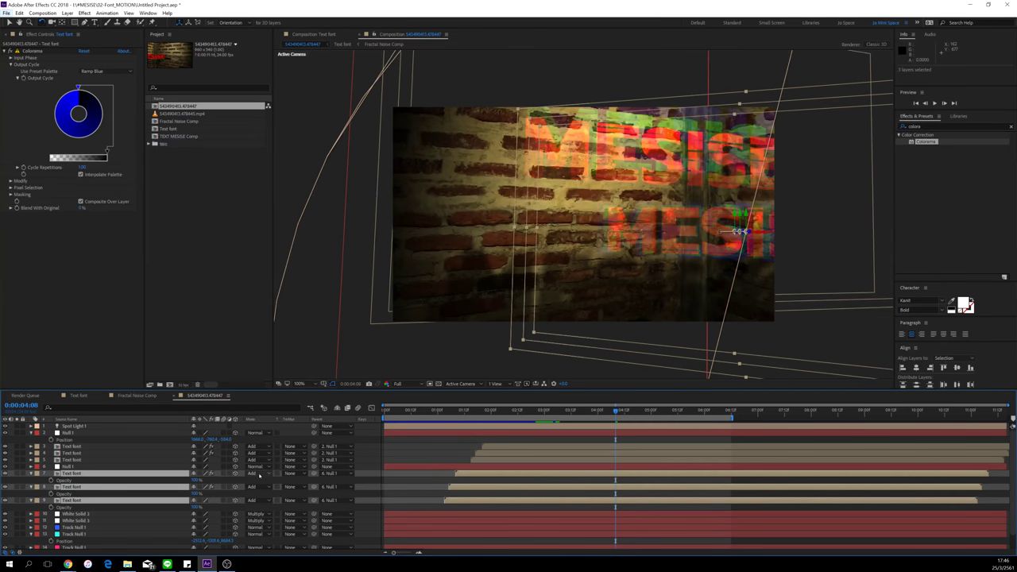
pyautogui.click(261, 474)
pyautogui.click(300, 200)
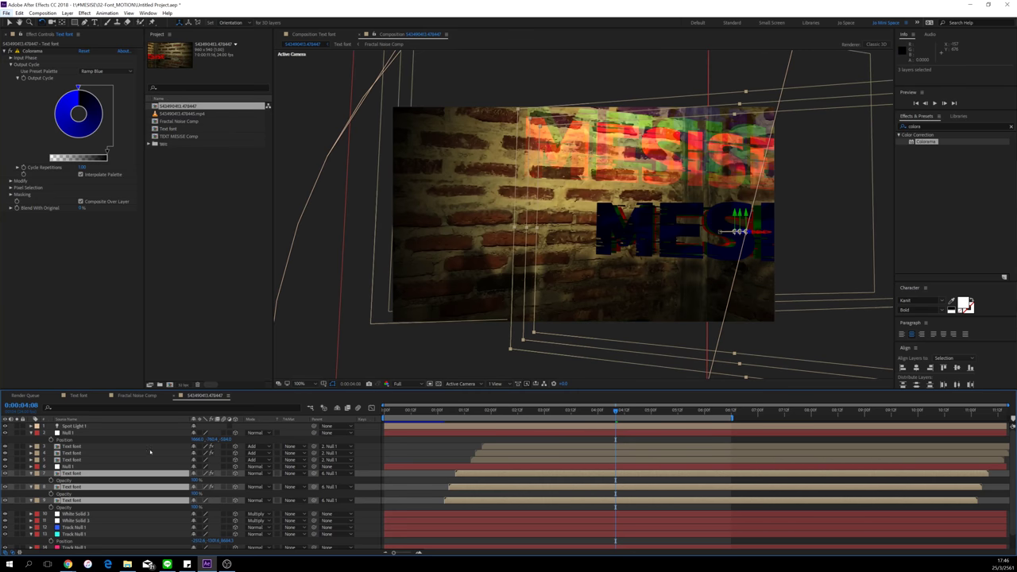
# Step: Turn off Accepts Lights in the material options of all six Text font layers
pyautogui.keyDown('ctrl'); pyautogui.click(67, 460); pyautogui.keyUp('ctrl')
pyautogui.keyDown('ctrl'); pyautogui.click(69, 453); pyautogui.keyUp('ctrl')
pyautogui.keyDown('ctrl'); pyautogui.click(67, 446); pyautogui.keyUp('ctrl')
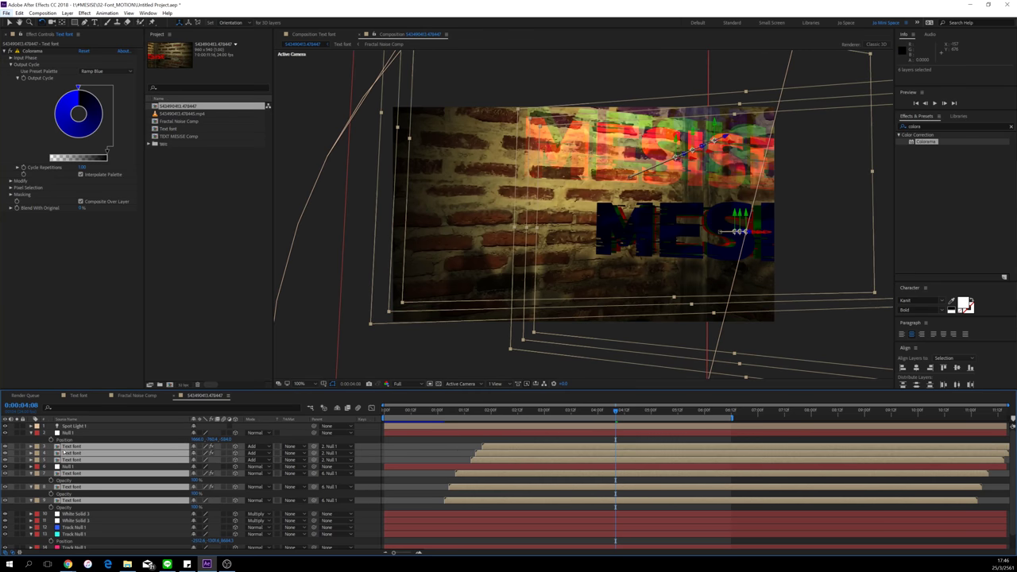
pyautogui.click(32, 447)
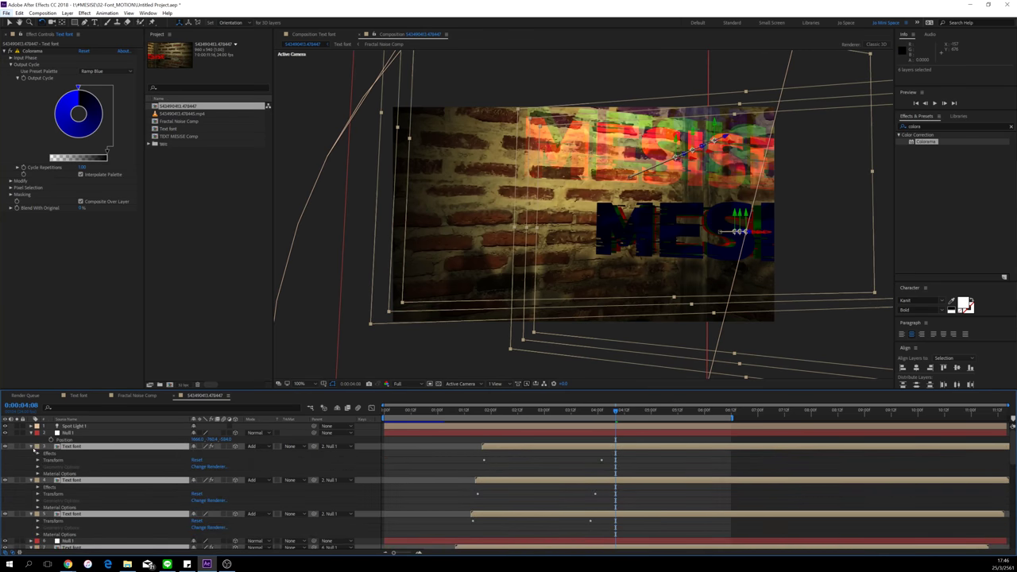
pyautogui.click(37, 473)
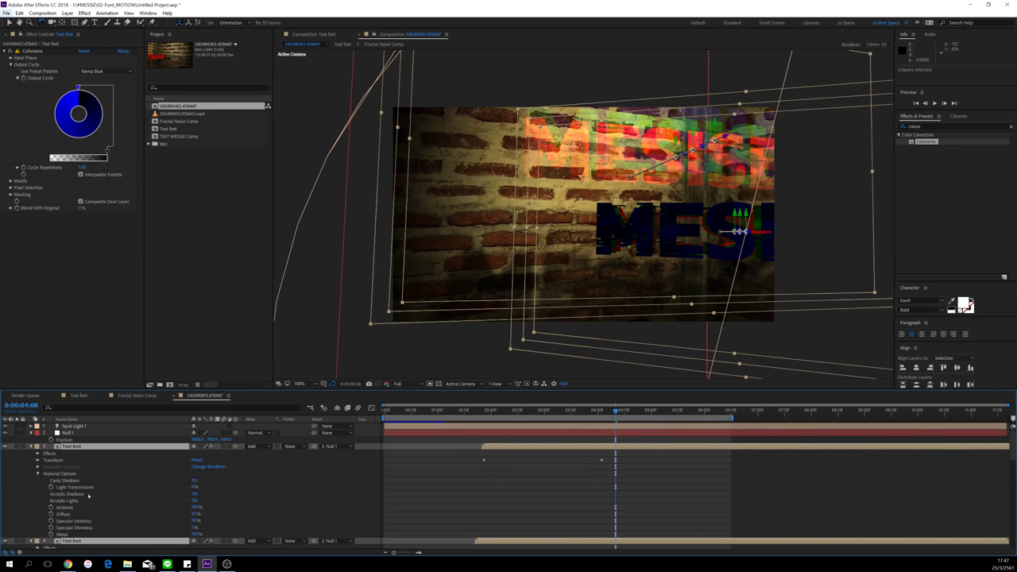
pyautogui.click(194, 502)
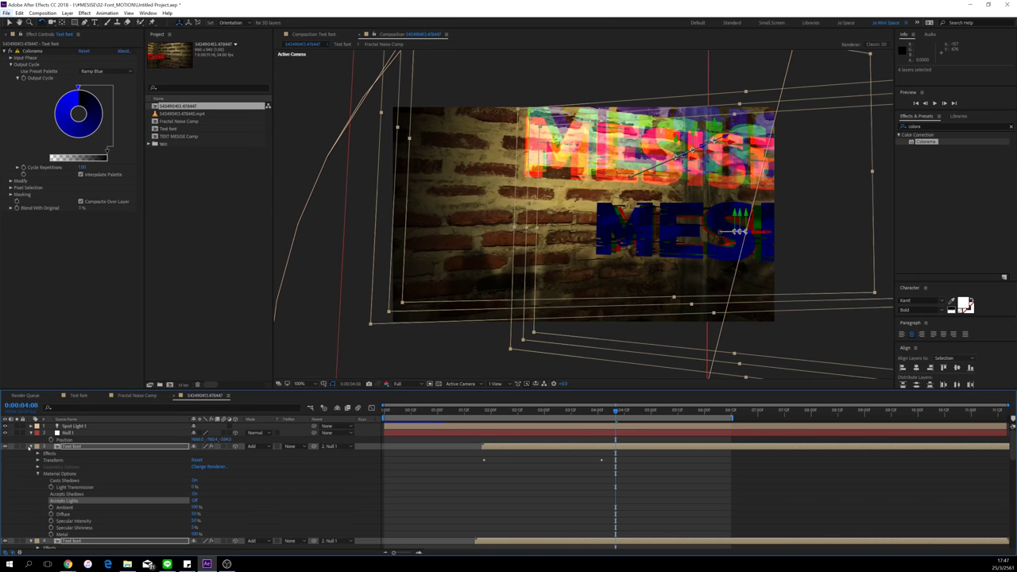
pyautogui.click(31, 446)
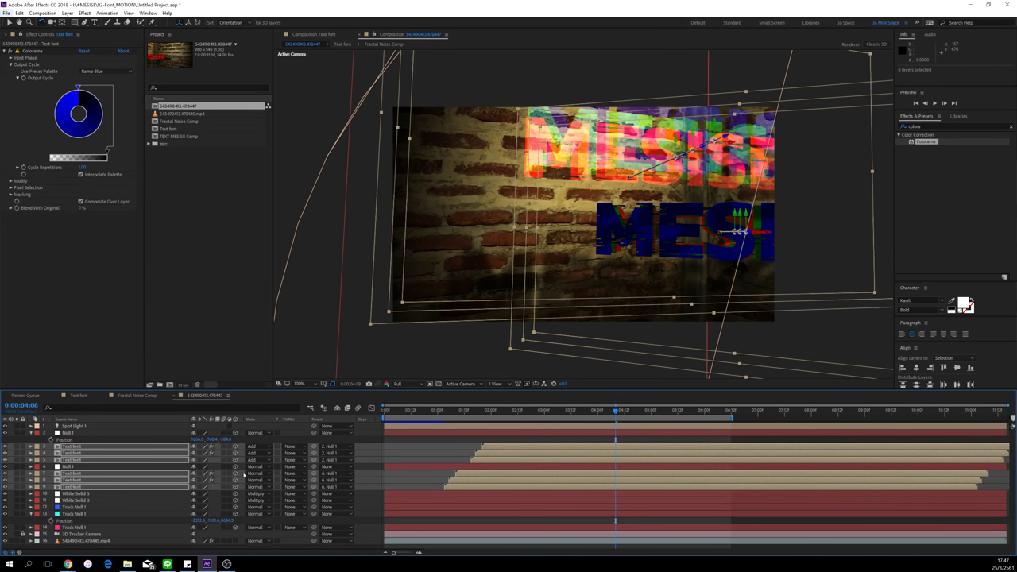
# Step: Set the blending mode of all six Text font layers to Add and reveal their Opacity properties
pyautogui.click(256, 473)
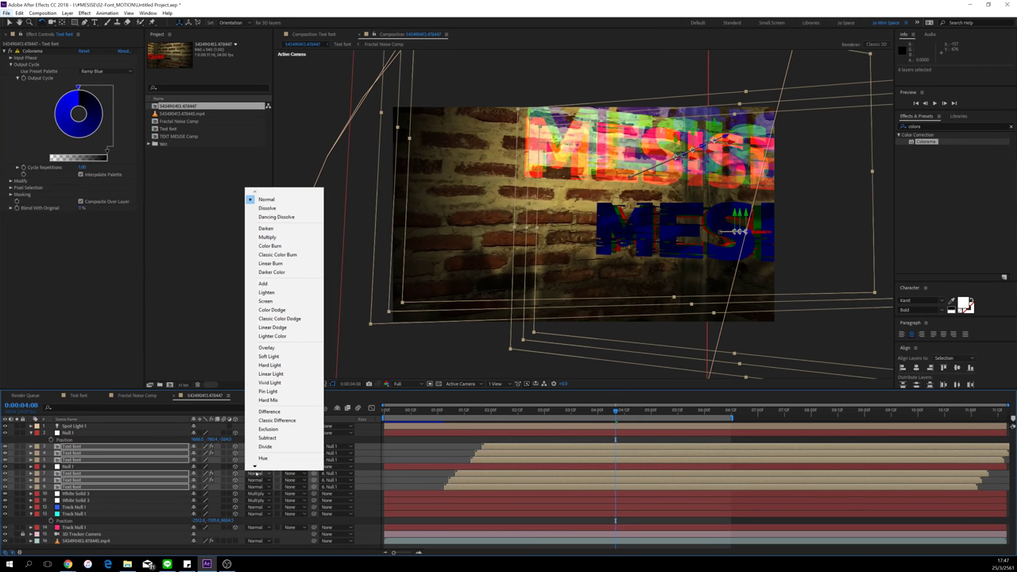
pyautogui.click(266, 283)
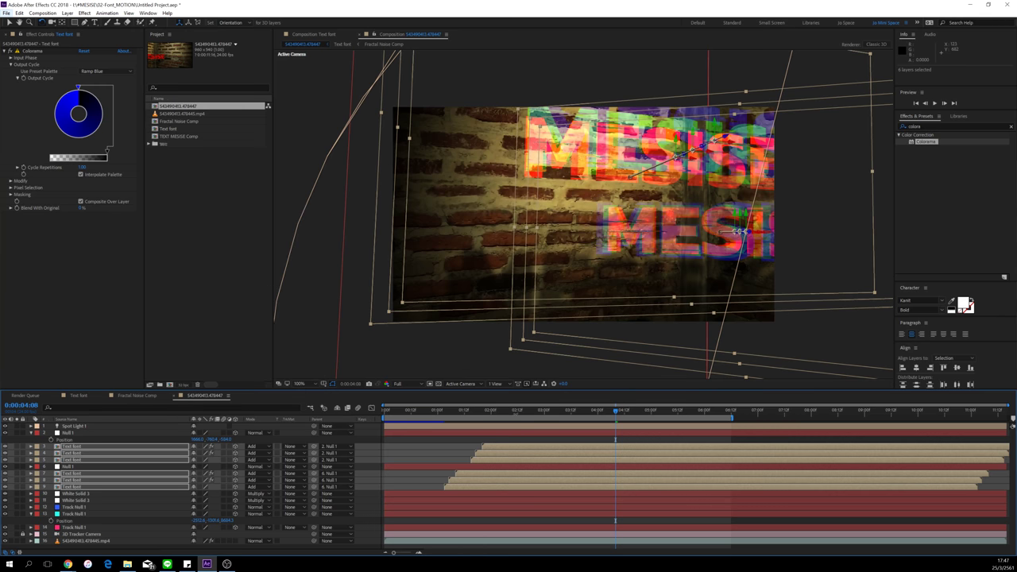
pyautogui.press('t')
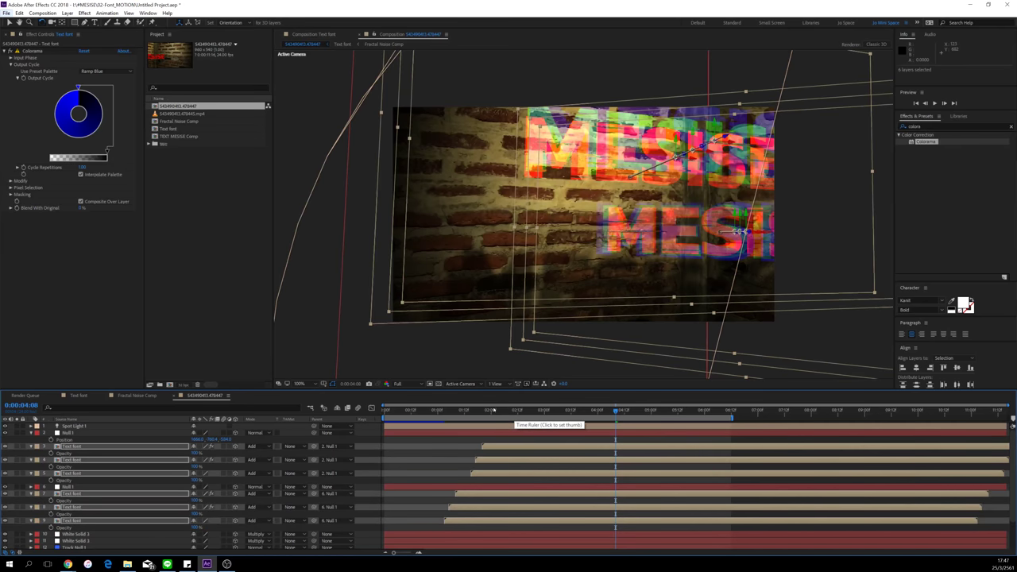
# Step: Preview the animation with the unlit text and check the composition up to 0:00:03:10
pyautogui.moveTo(493, 410); pyautogui.dragTo(537, 412)
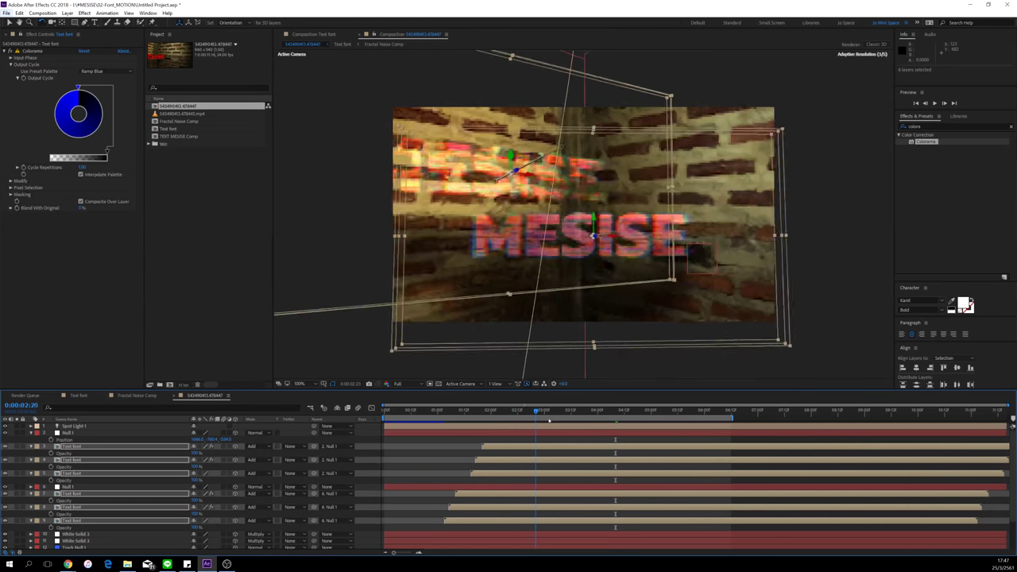
pyautogui.click(694, 379)
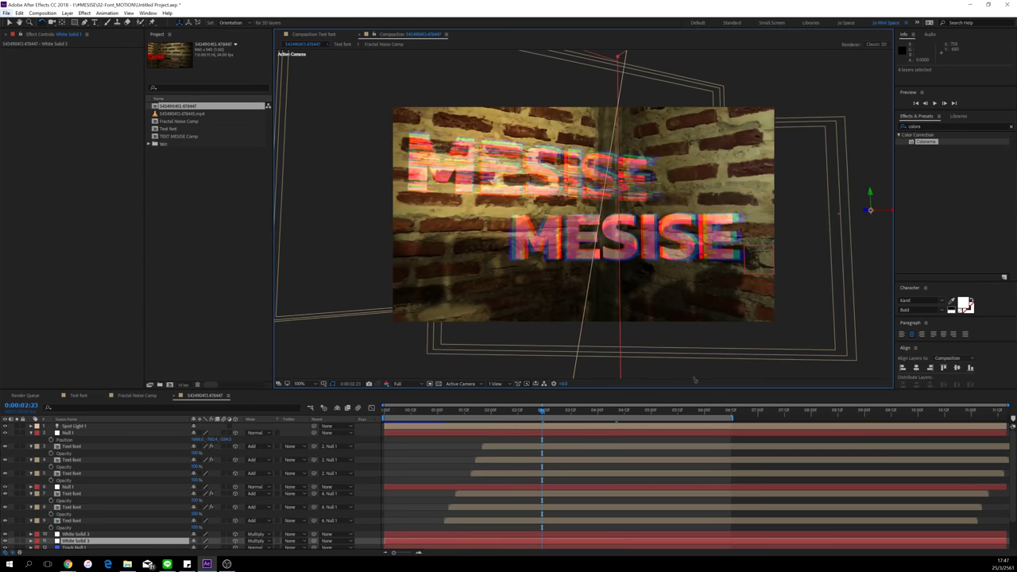
pyautogui.press('space')
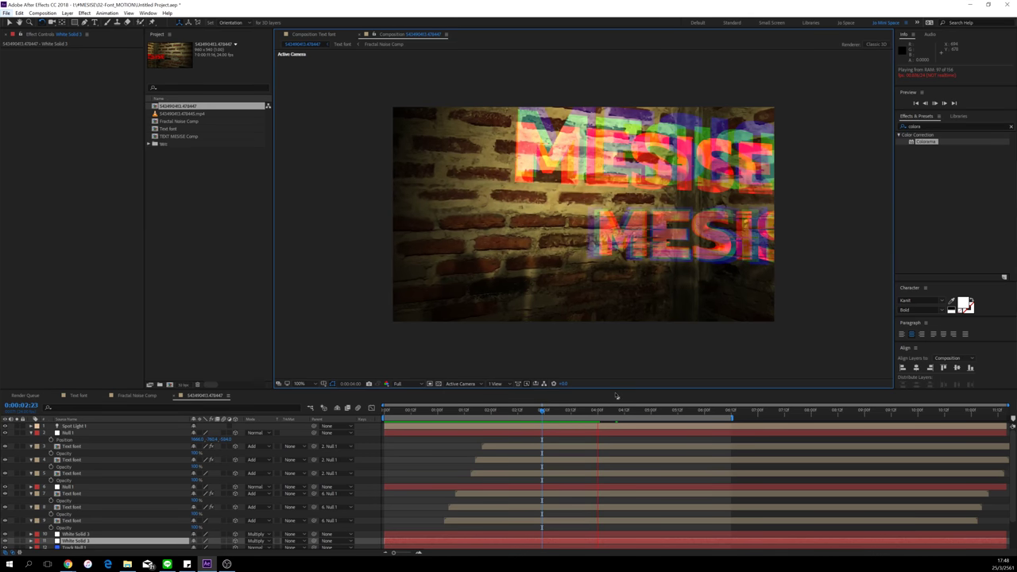
pyautogui.click(548, 410)
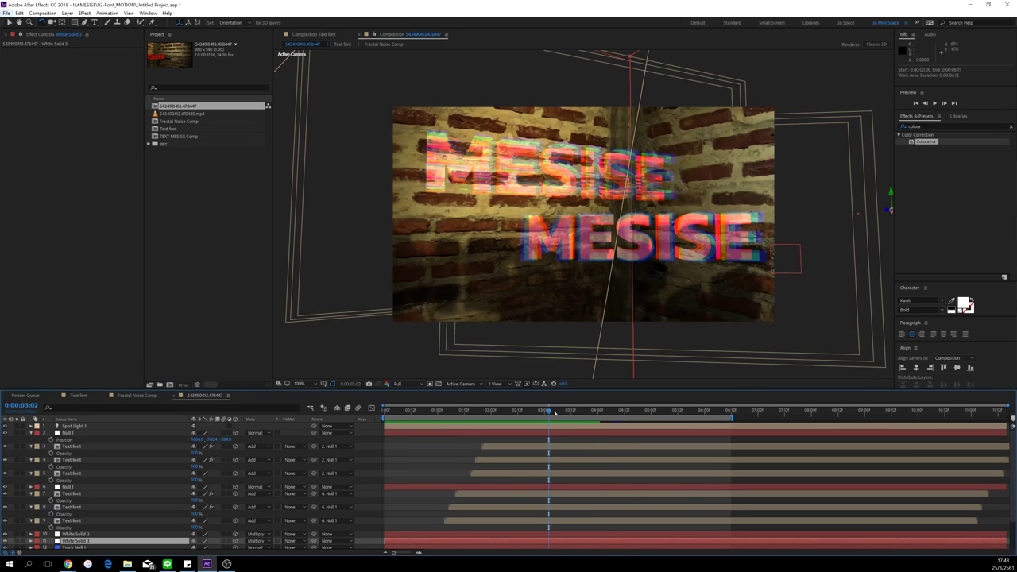
pyautogui.moveTo(550, 411)
pyautogui.mouseDown()
pyautogui.moveTo(631, 411)
pyautogui.moveTo(567, 410)
pyautogui.mouseUp()
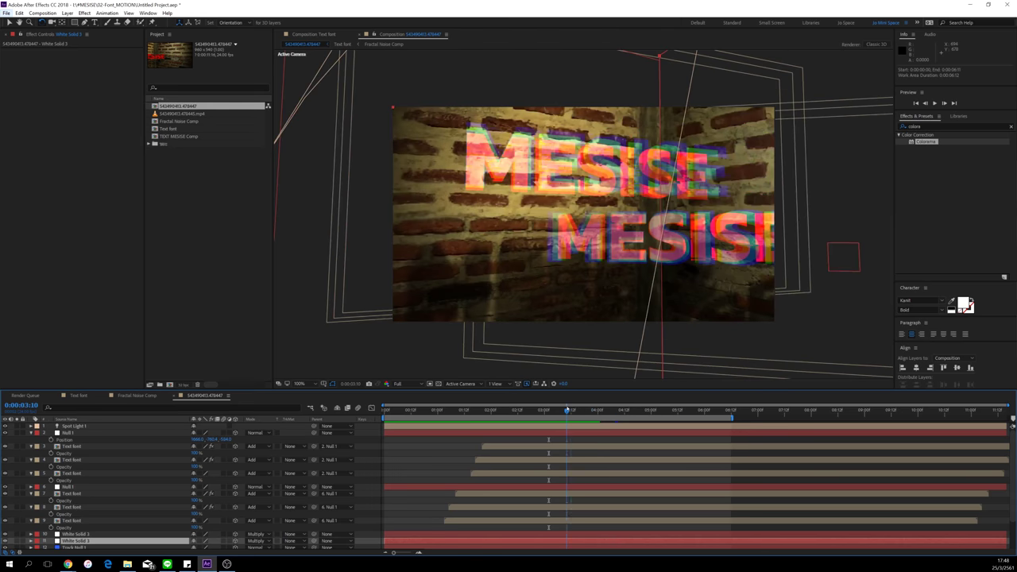
# Step: Save the project and send the composition to the Adobe Media Encoder queue
pyautogui.hotkey('ctrl', 's')
pyautogui.click(7, 13)
pyautogui.moveTo(95, 148)
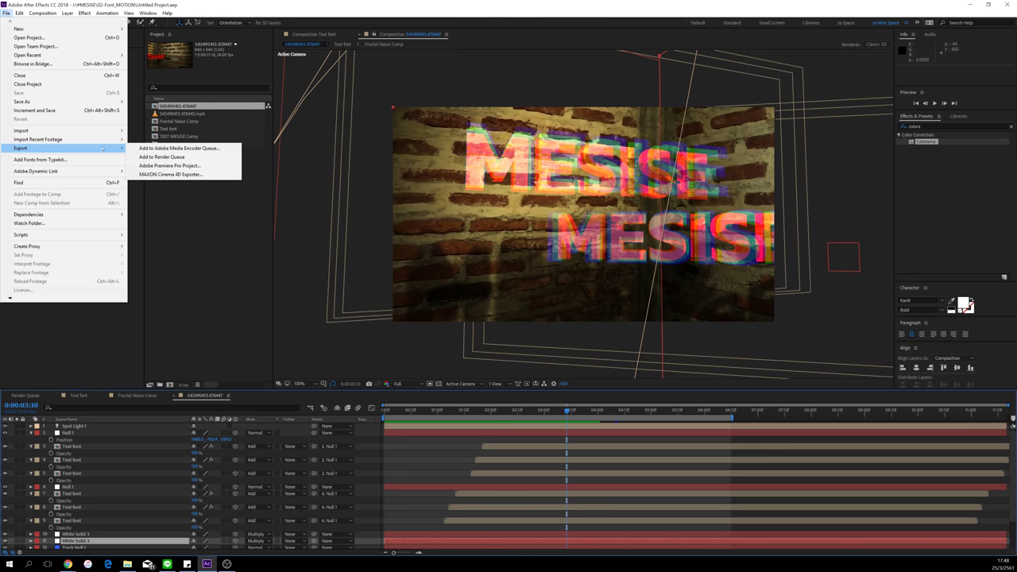
pyautogui.click(225, 150)
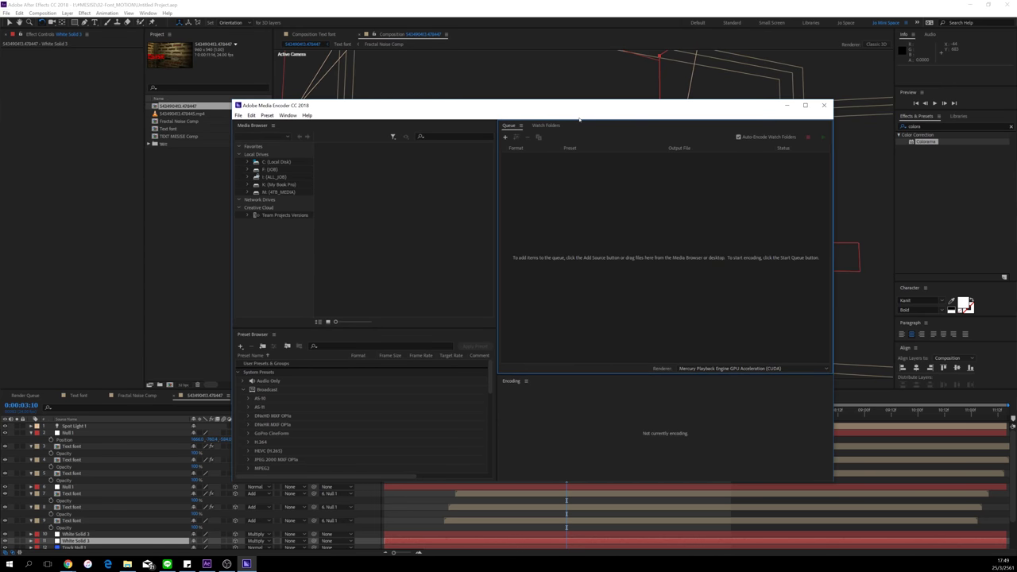
pyautogui.moveTo(580, 119); pyautogui.dragTo(437, 143)
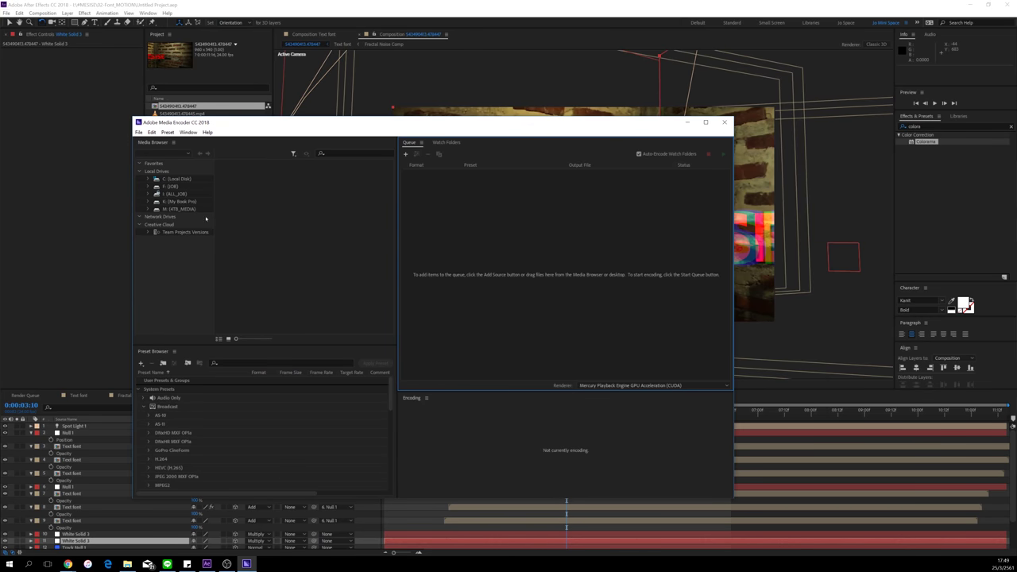
pyautogui.moveTo(214, 221); pyautogui.dragTo(110, 228)
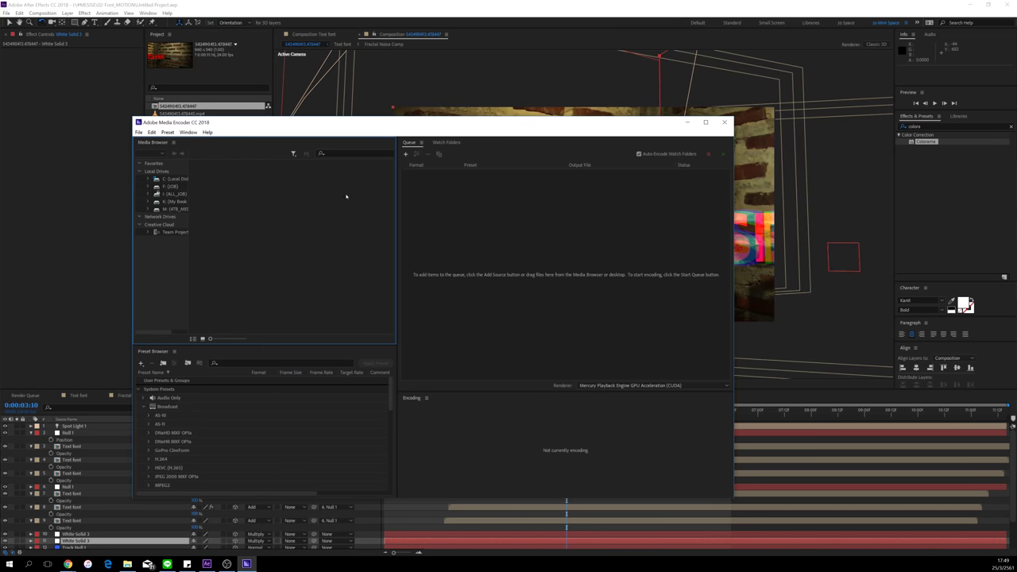
pyautogui.moveTo(396, 188)
pyautogui.mouseDown()
pyautogui.moveTo(405, 188)
pyautogui.moveTo(363, 188)
pyautogui.moveTo(391, 188)
pyautogui.mouseUp()
pyautogui.moveTo(437, 127); pyautogui.dragTo(540, 173)
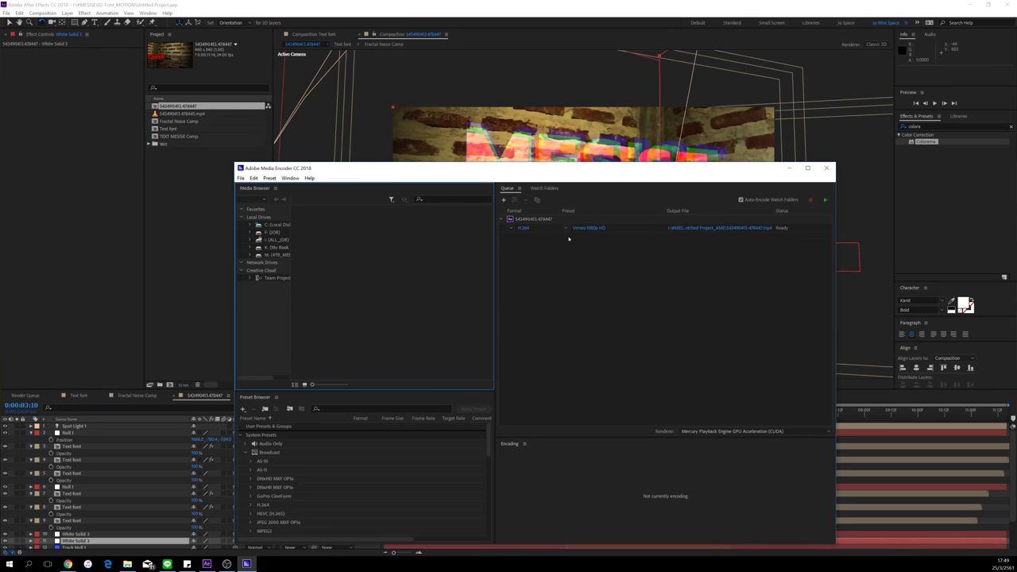
# Step: Choose the H.264 format and the High Quality 720p HD preset for the queued composition
pyautogui.click(511, 229)
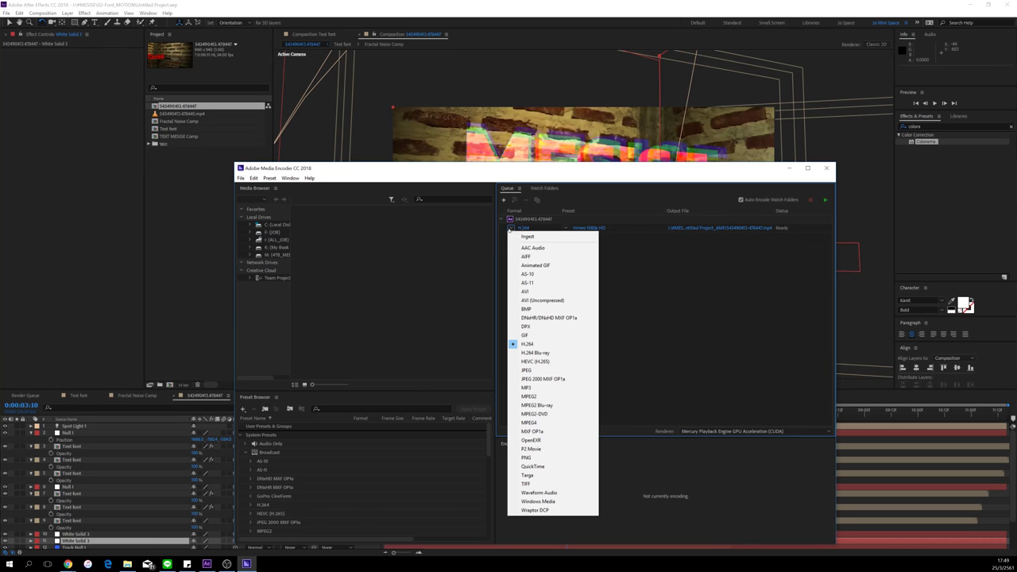
pyautogui.click(548, 337)
pyautogui.click(569, 229)
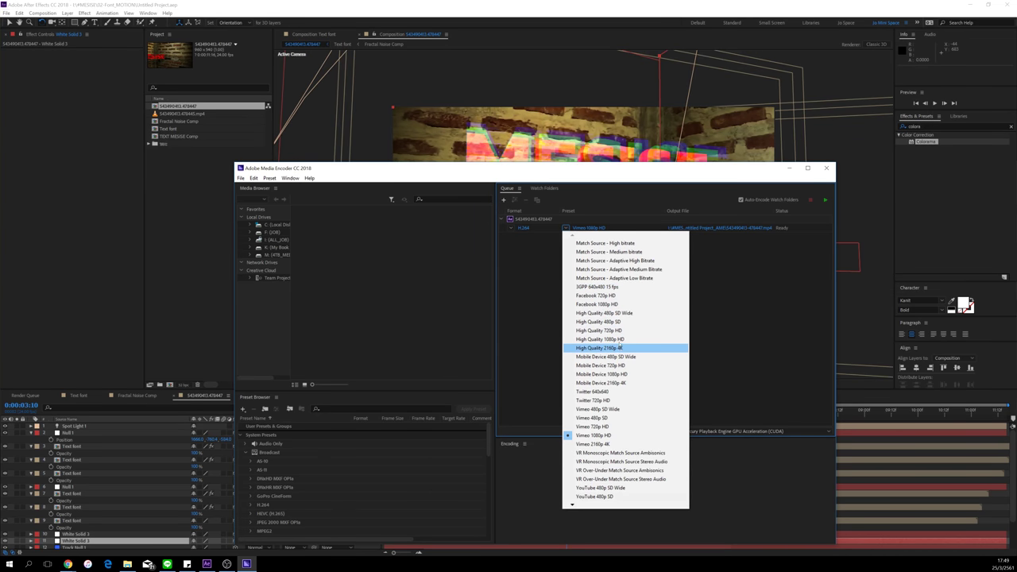
pyautogui.click(624, 331)
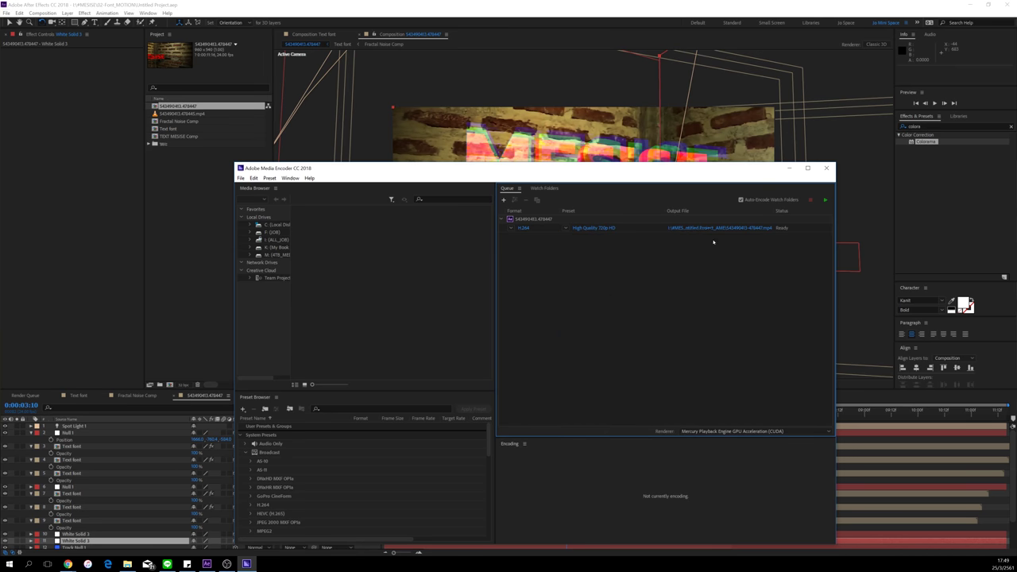